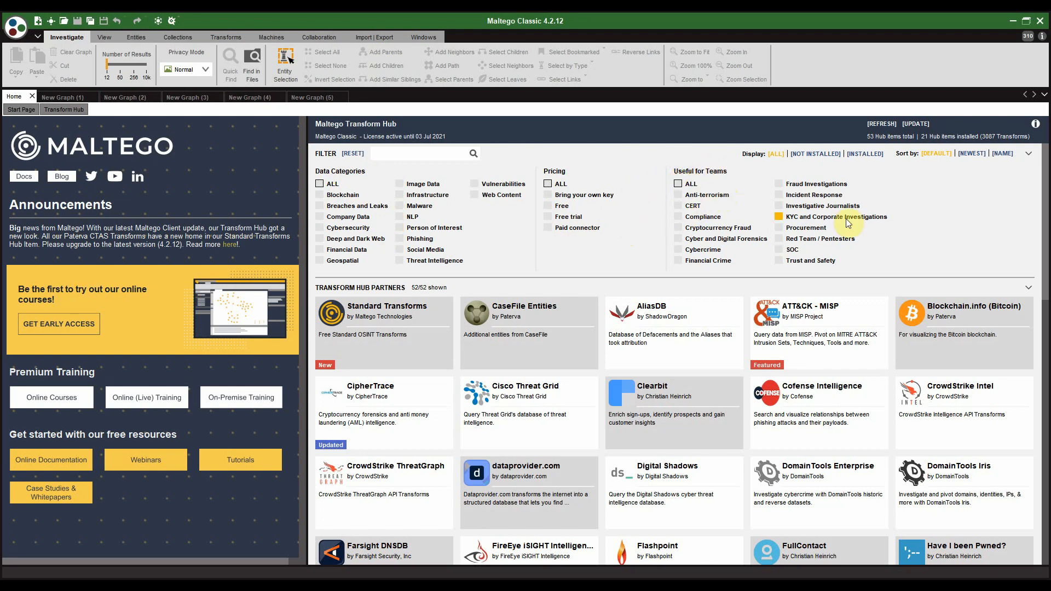
Step: Filter the Transform Hub to investigative-journalist items, then clear the filter and scroll the list
click(778, 206)
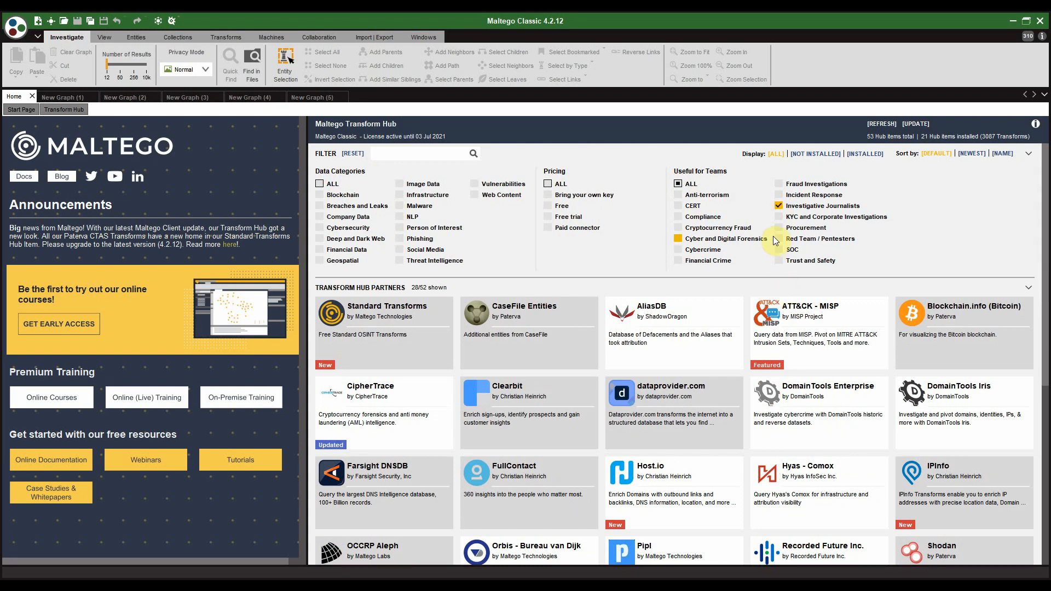
click(778, 206)
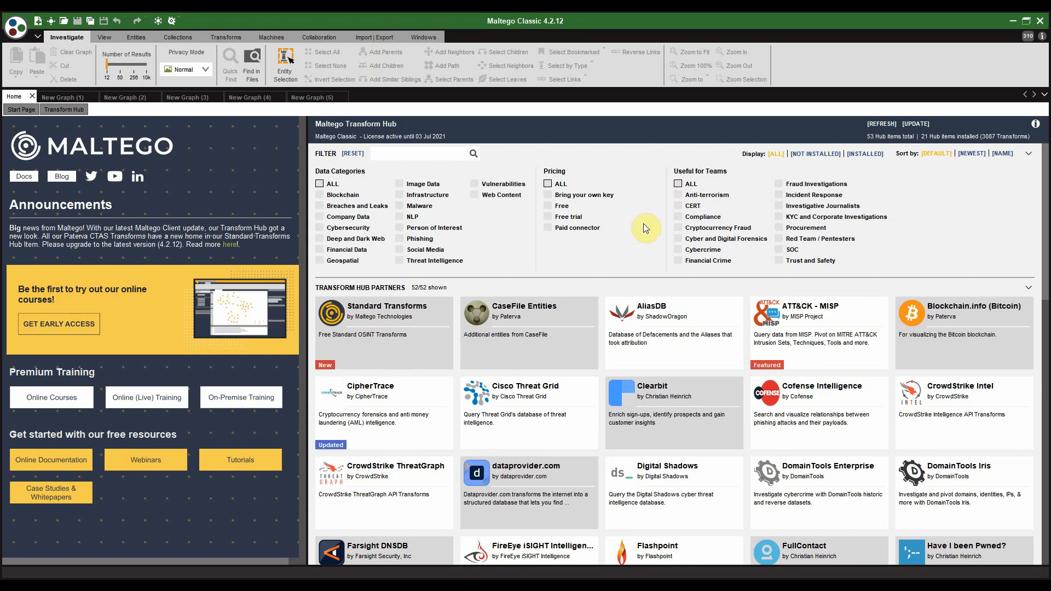
scroll(496, 351, down, 1)
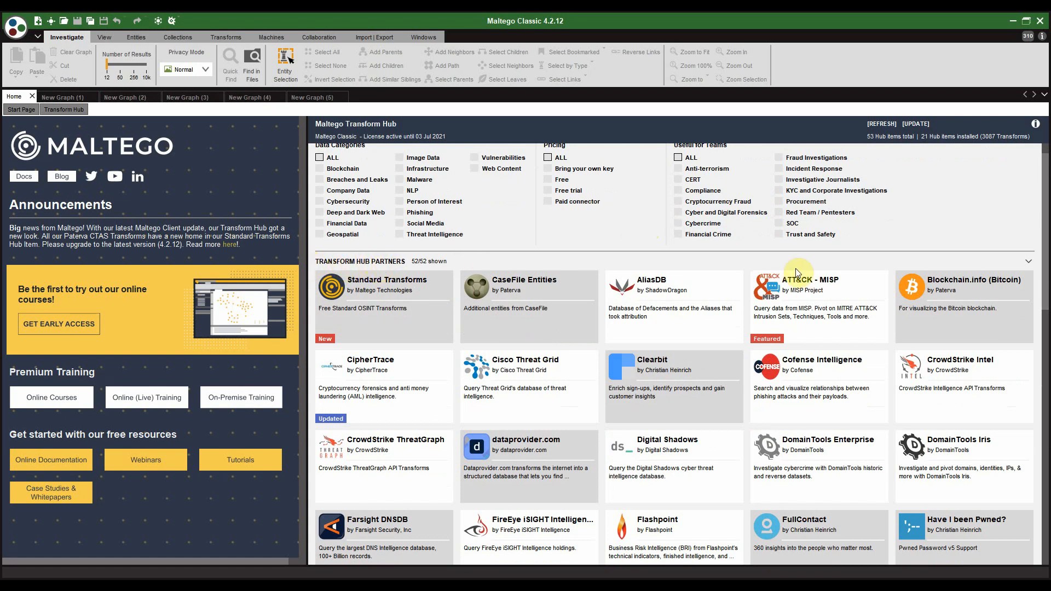
scroll(796, 268, down, 3)
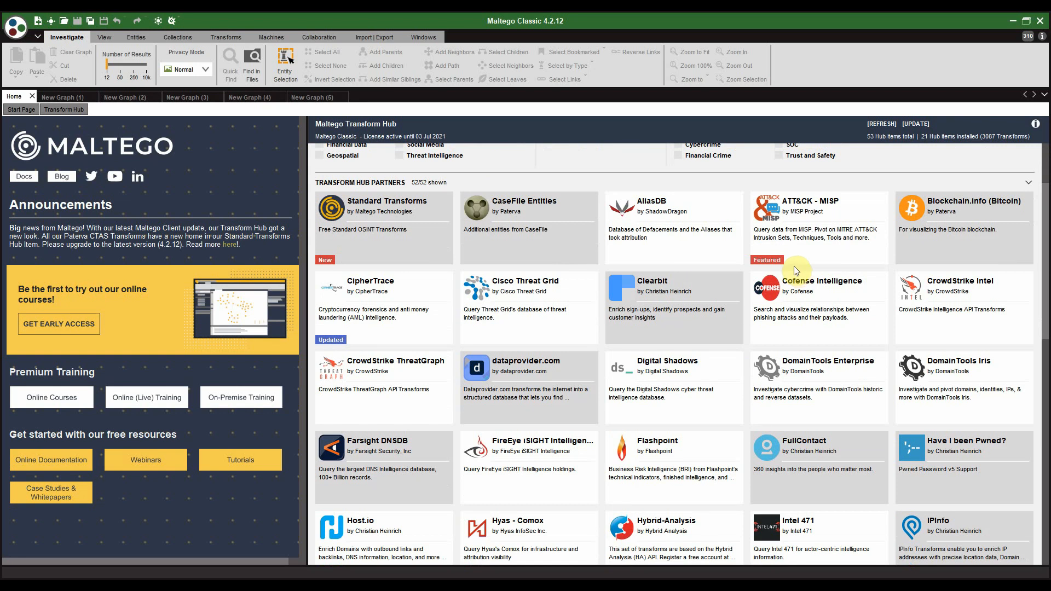
scroll(795, 271, down, 9)
scroll(794, 273, down, 11)
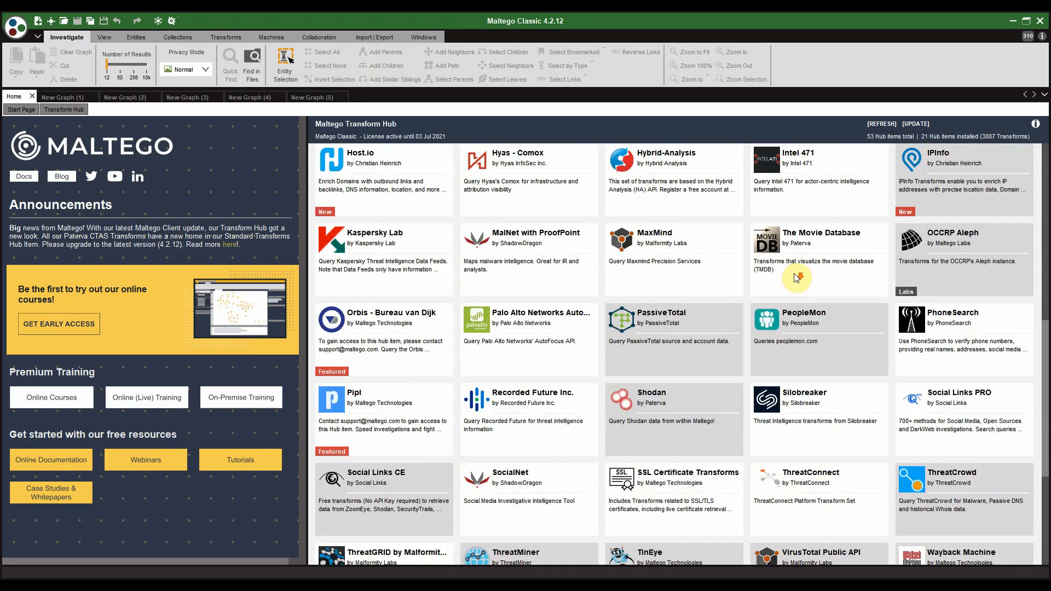
scroll(805, 316, up, 16)
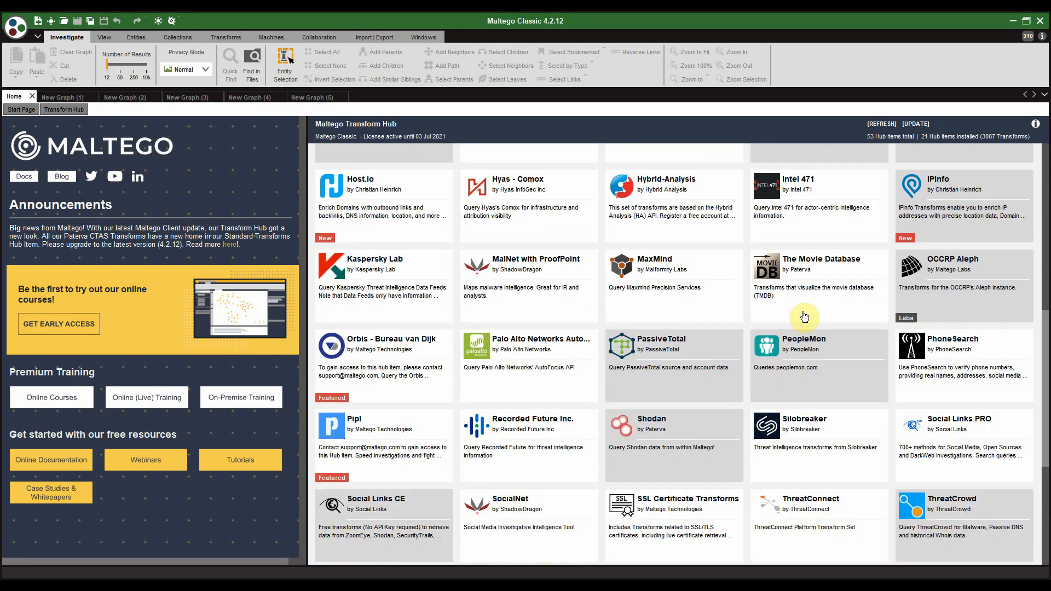
scroll(767, 235, up, 7)
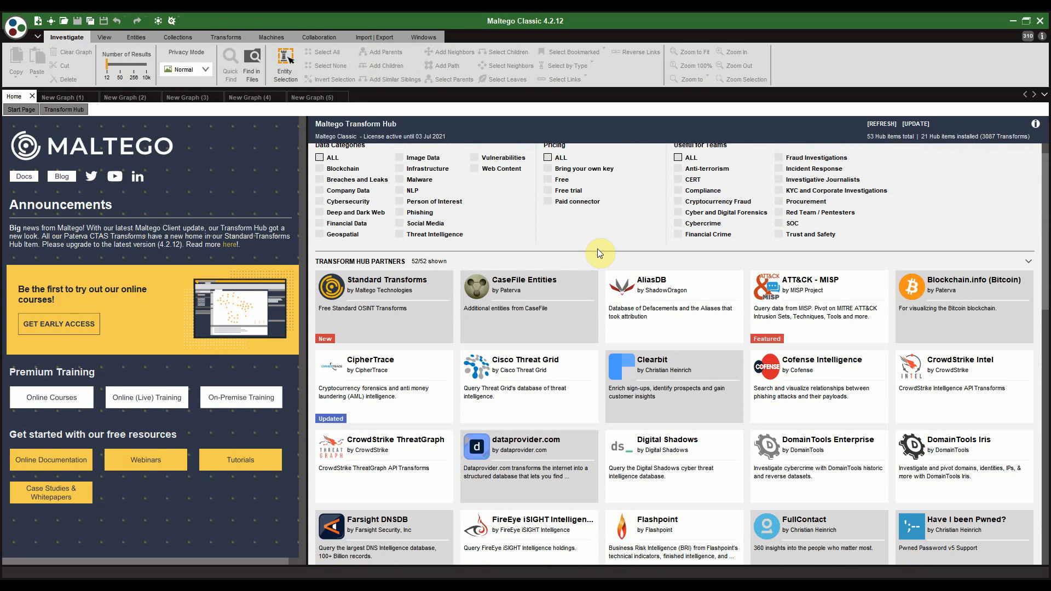
Step: Switch to New Graph (1) and collapse the Cryptocurrency, Devices, Events and Groups palette categories
click(71, 97)
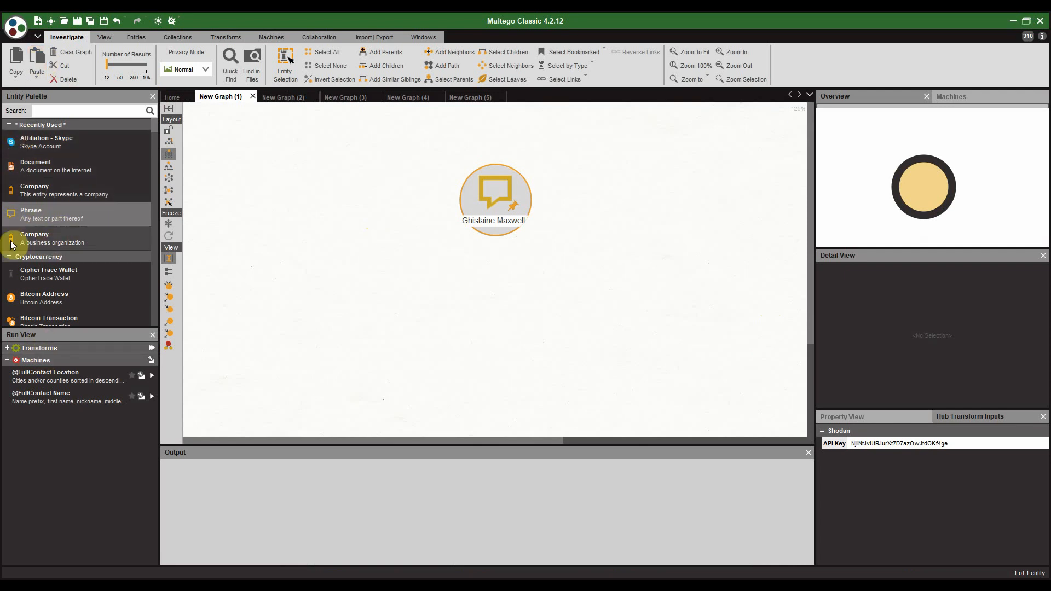
click(8, 257)
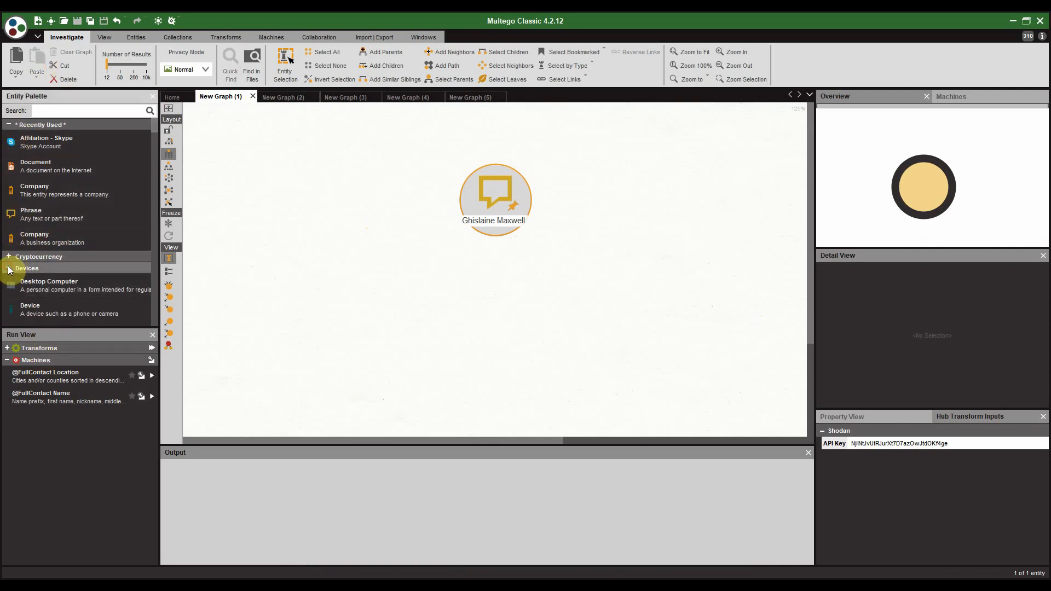
click(8, 268)
click(22, 280)
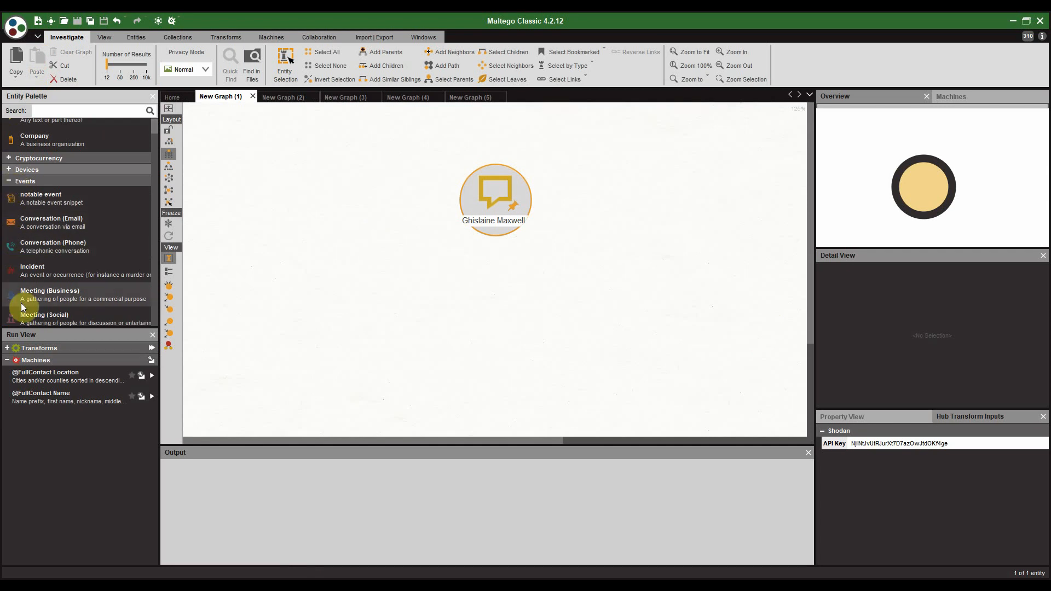
click(9, 180)
click(9, 192)
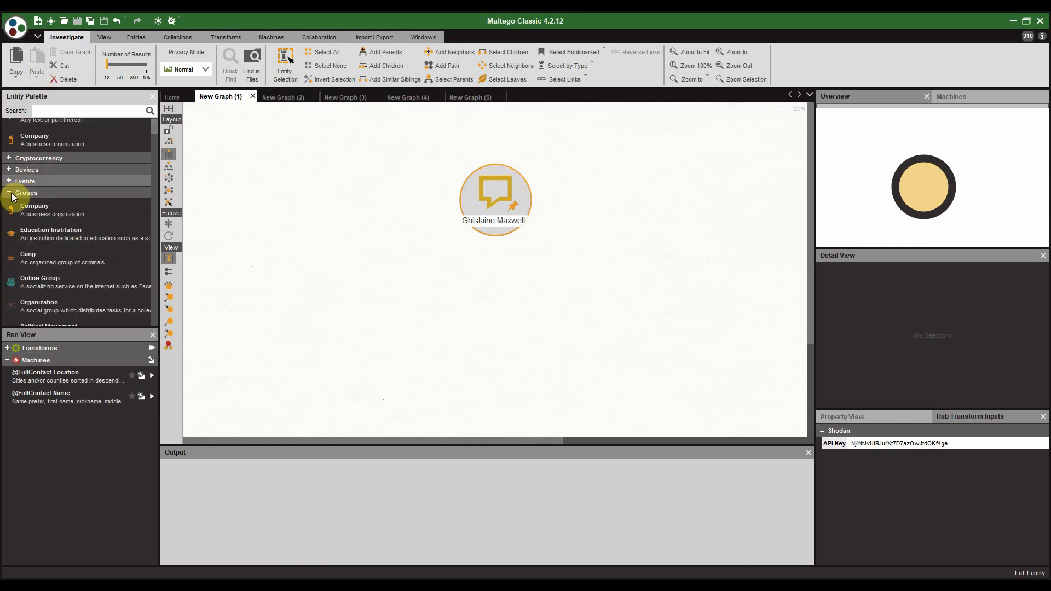
click(12, 193)
Step: Collapse the Infrastructure, Locations, Malware, Media Monkey, PassiveTotal and Penetration Testing palette categories
click(13, 206)
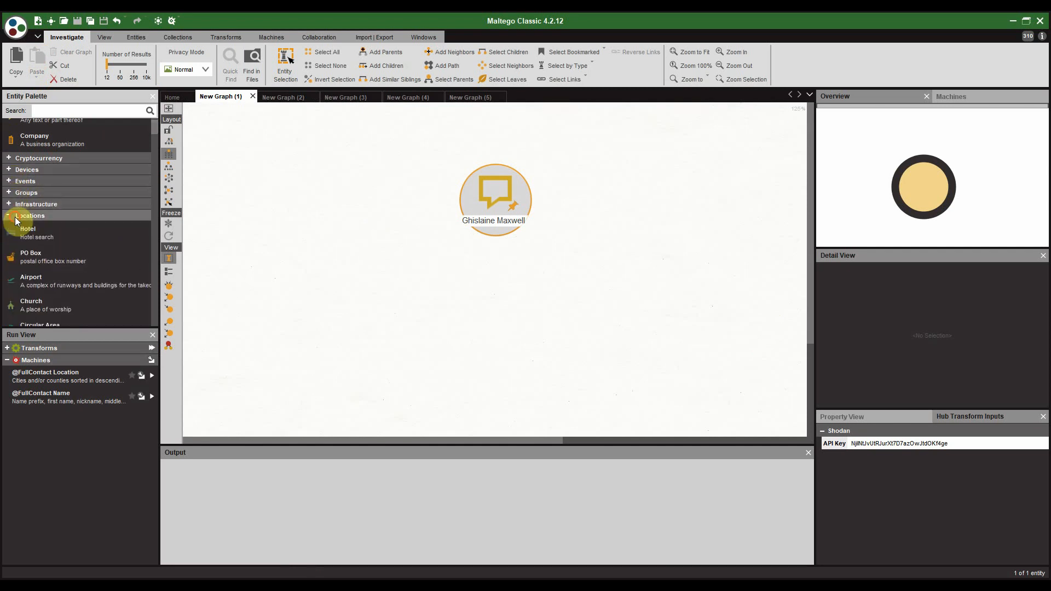
click(10, 216)
click(11, 228)
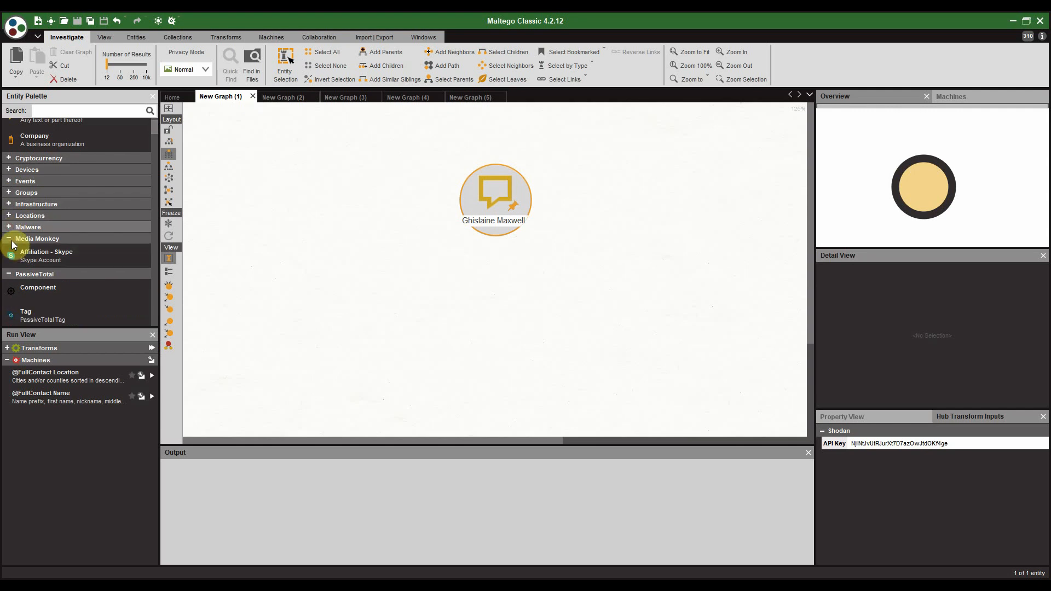
click(10, 239)
click(10, 251)
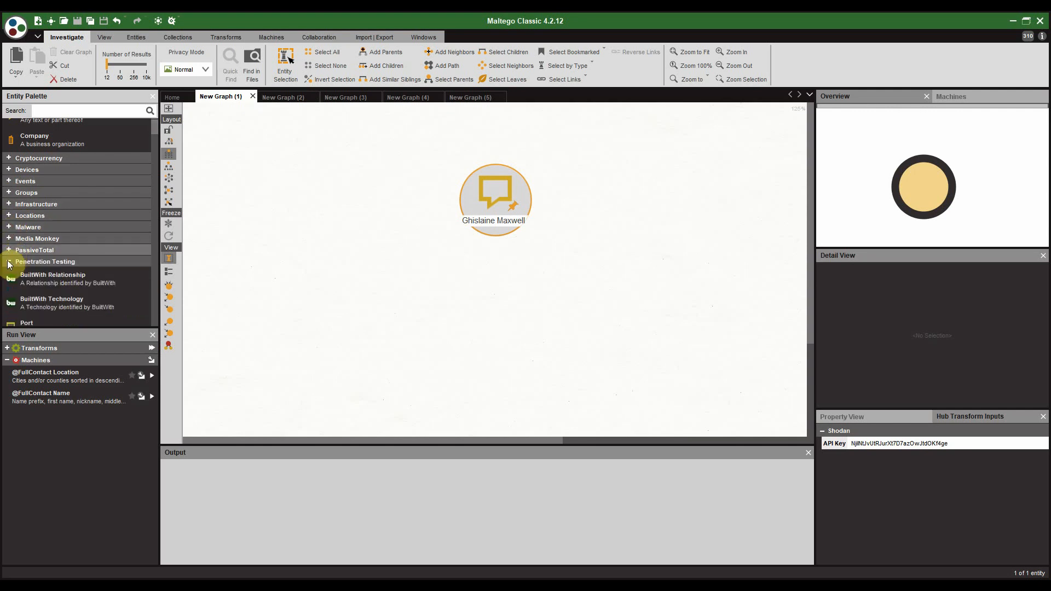
click(9, 263)
scroll(281, 245, up, 1)
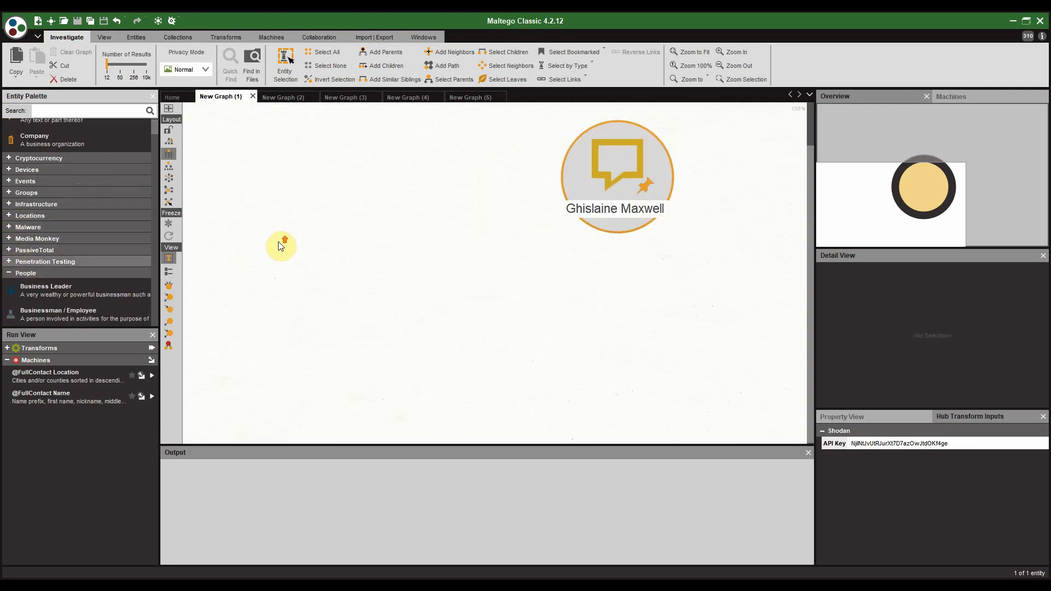
scroll(281, 246, down, 1)
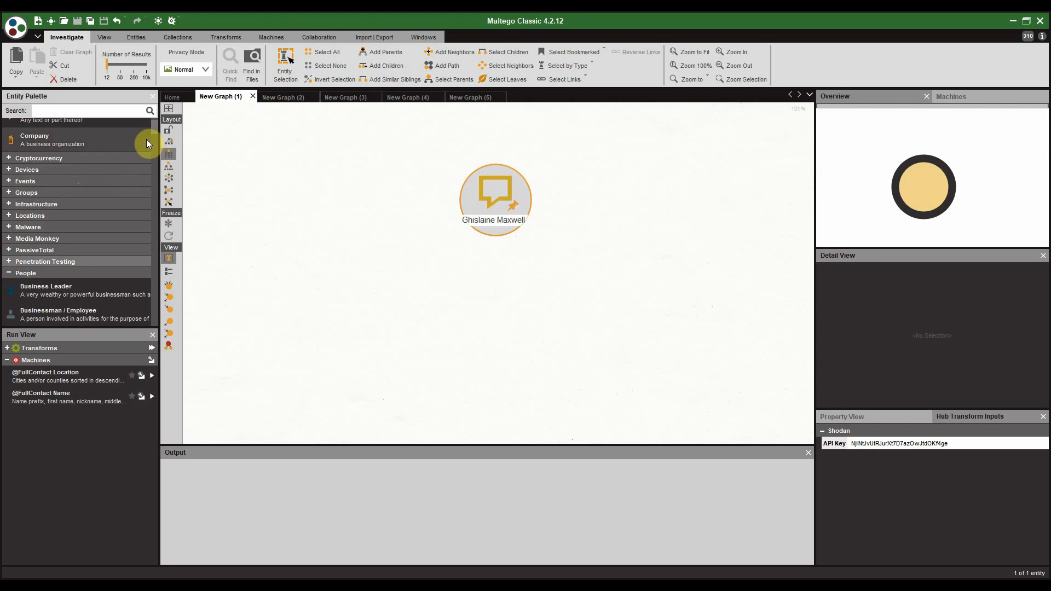
Step: Try raising transform results to 10,000, then cancel the warning to keep the limit at 256
drag(153, 126, 156, 118)
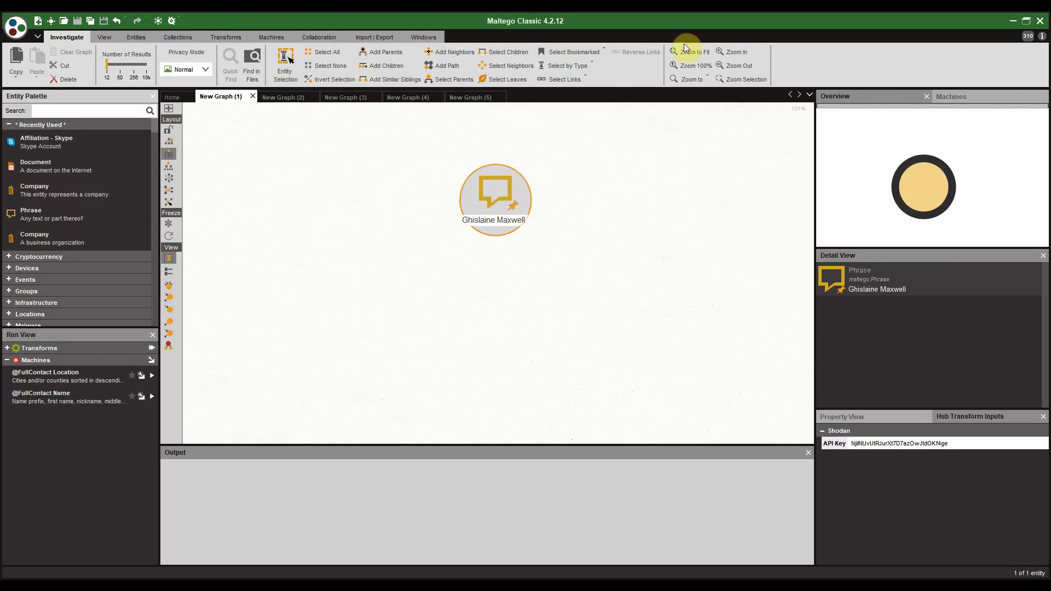
click(145, 67)
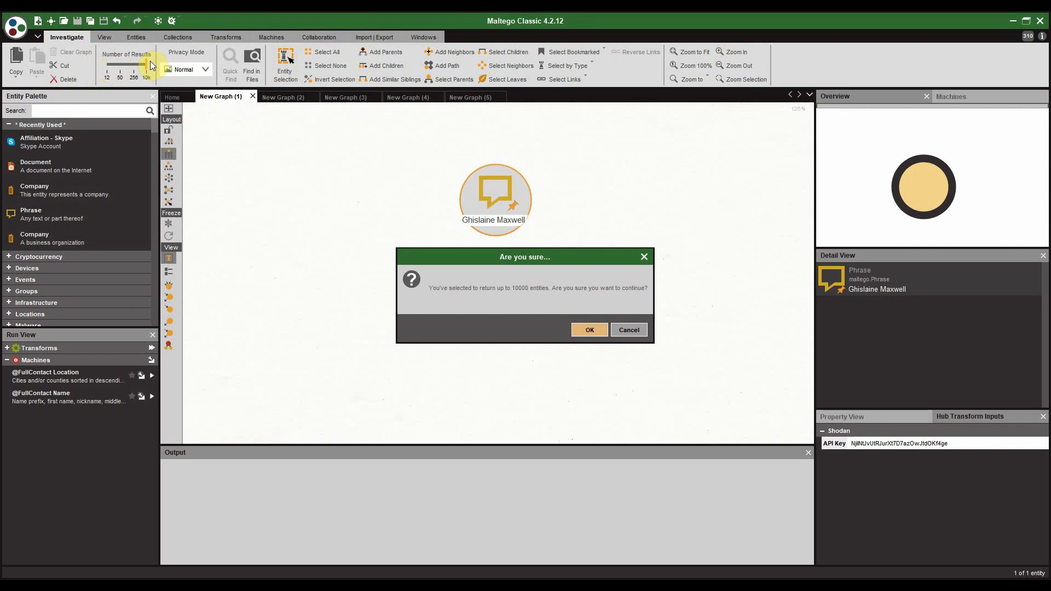
click(631, 329)
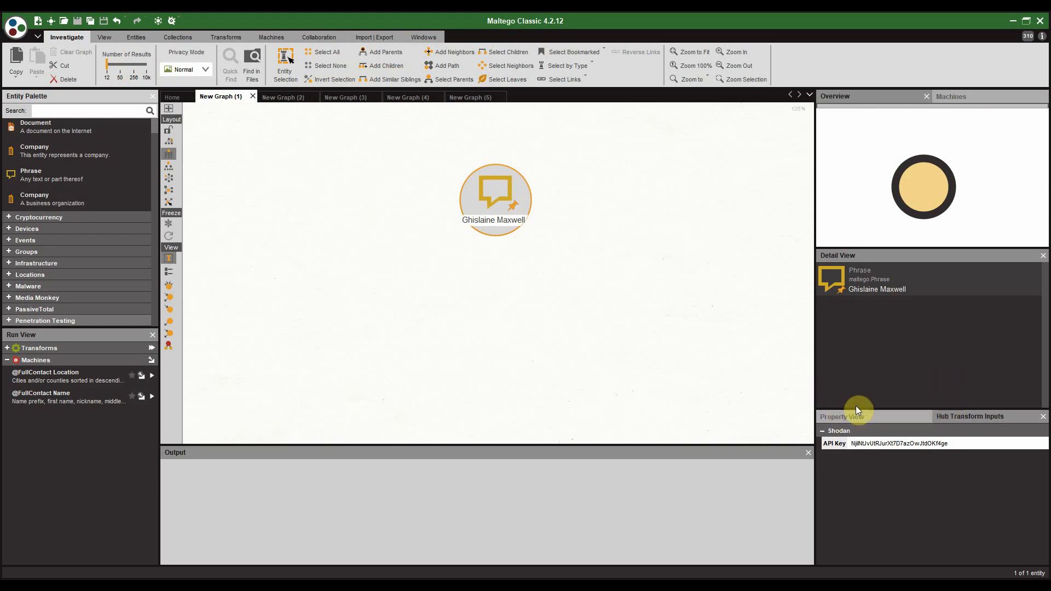
click(482, 201)
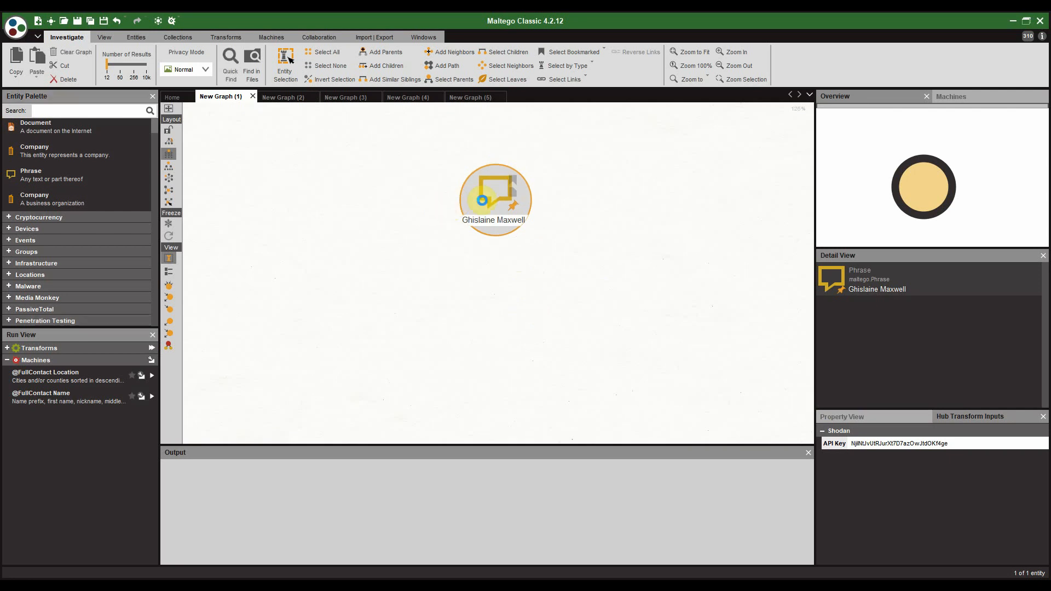
right_click(482, 200)
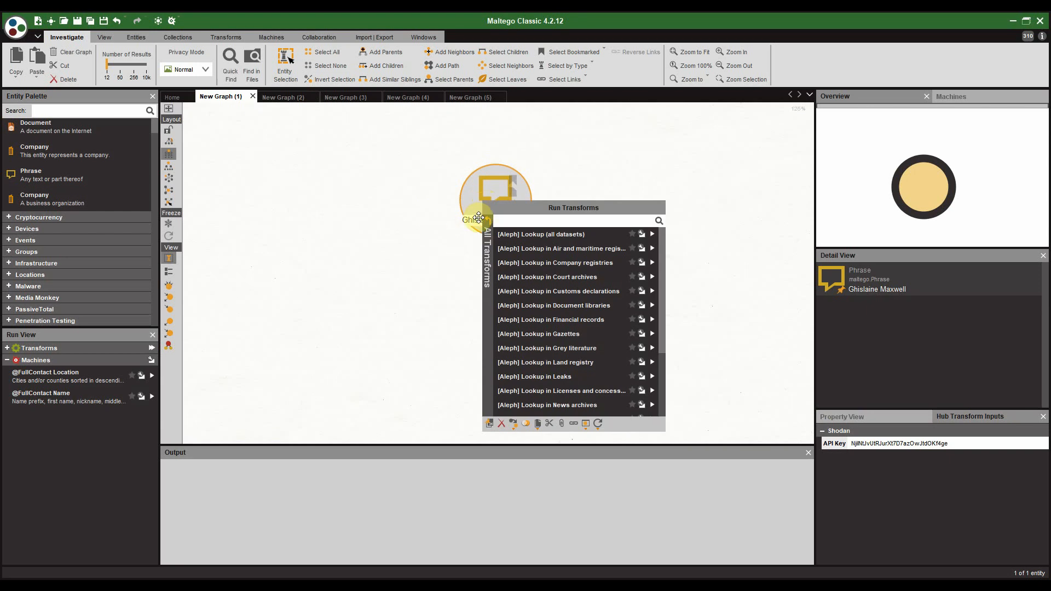
click(488, 225)
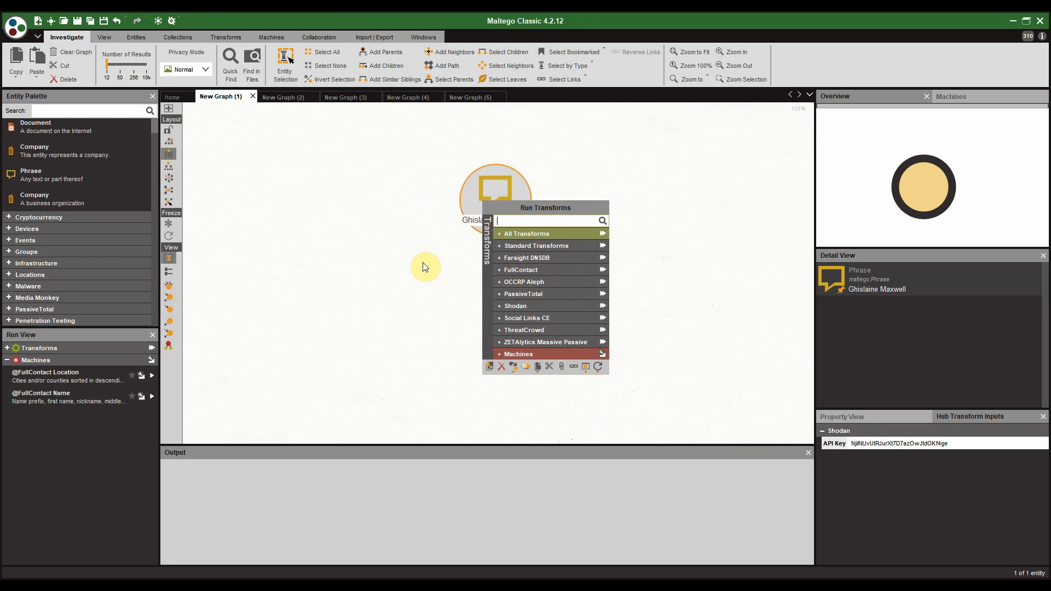
click(373, 252)
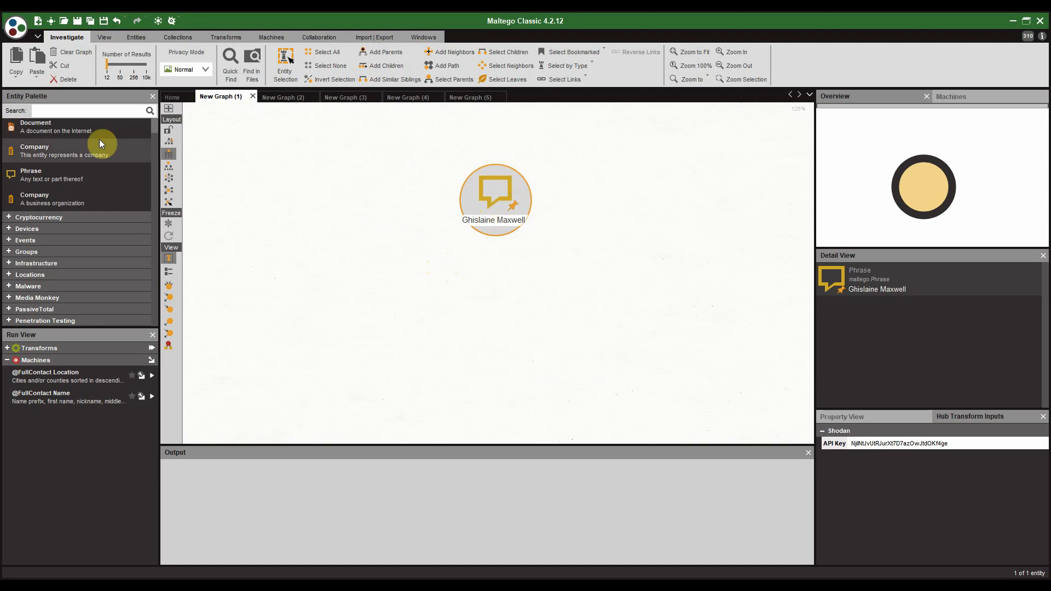
Step: Add a Company entity and a Document entity to the graph, then delete the Some Document entity
drag(71, 151, 372, 235)
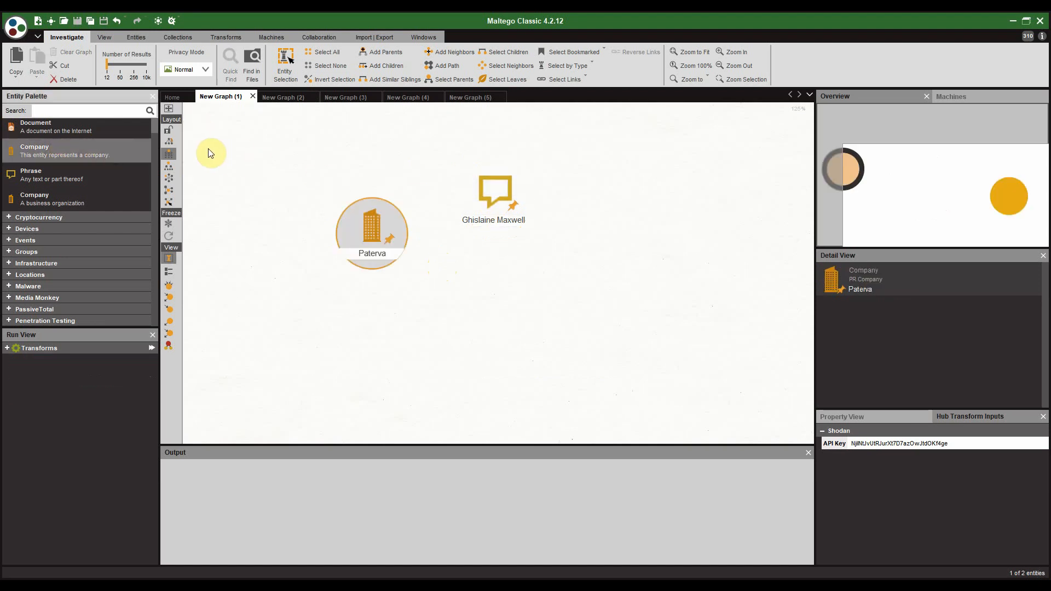
drag(58, 127, 377, 184)
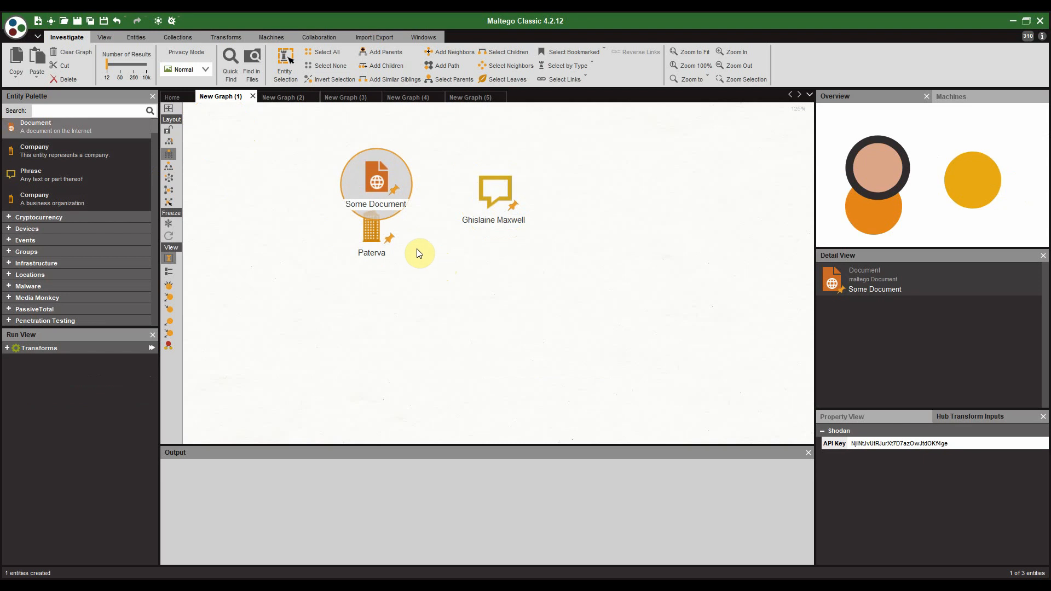
key(Delete)
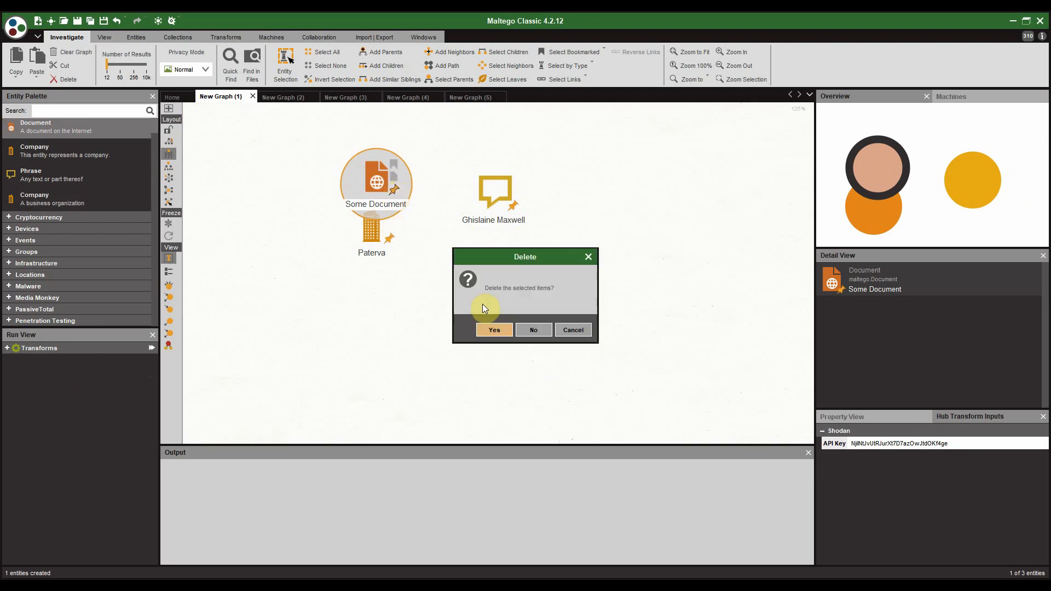
click(493, 331)
Step: Delete the Paterva company entity and select the remaining person-name phrase entity
click(370, 241)
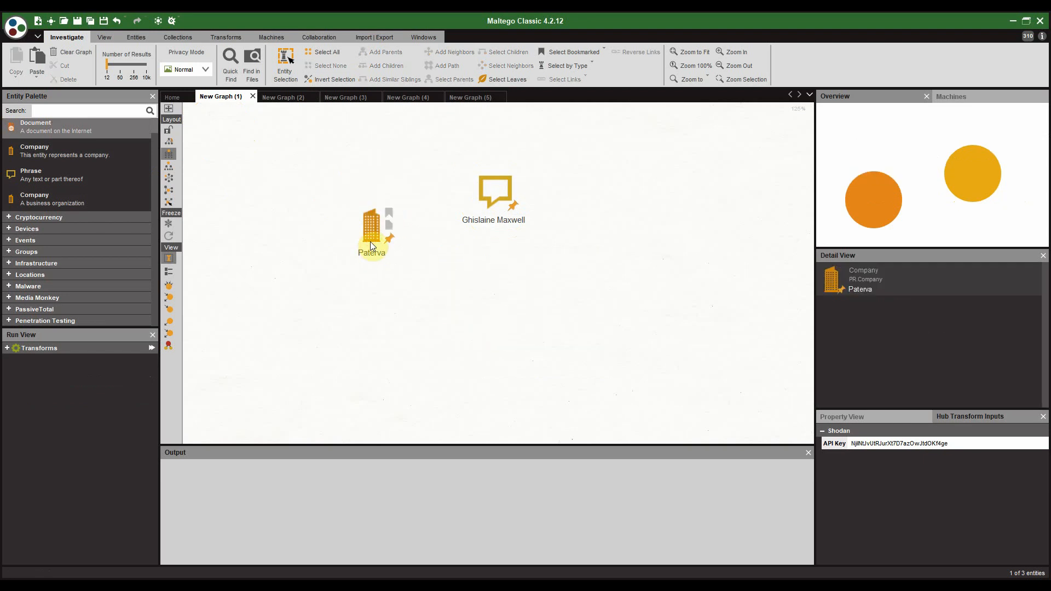
key(Delete)
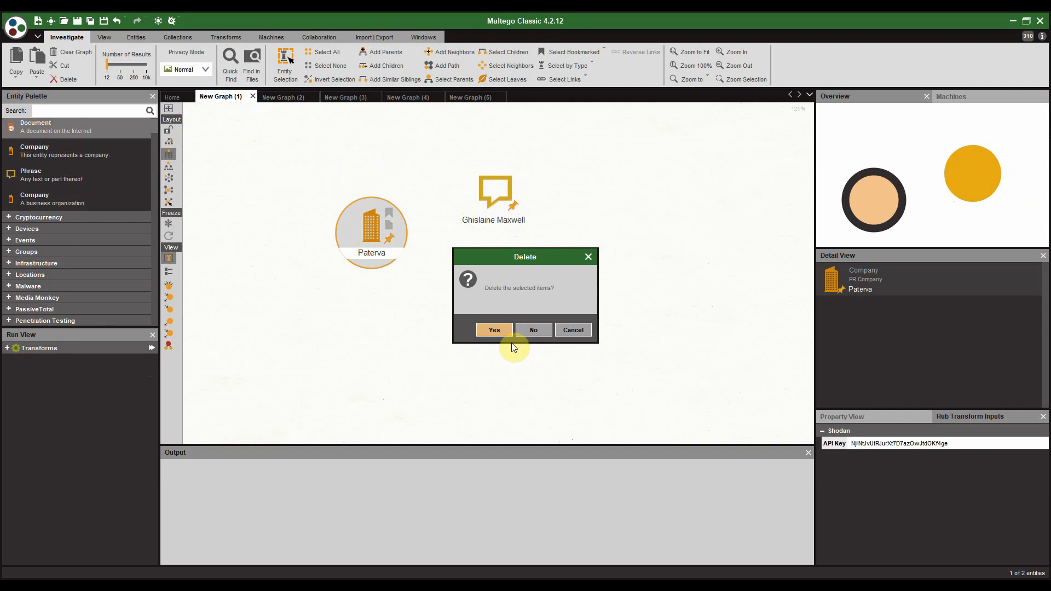
click(495, 330)
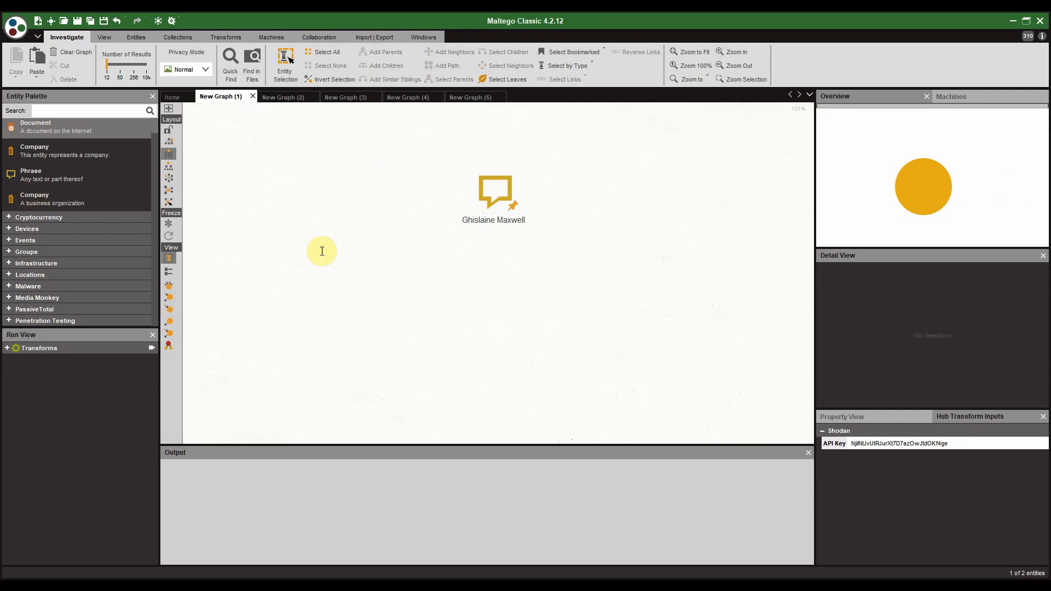
click(503, 192)
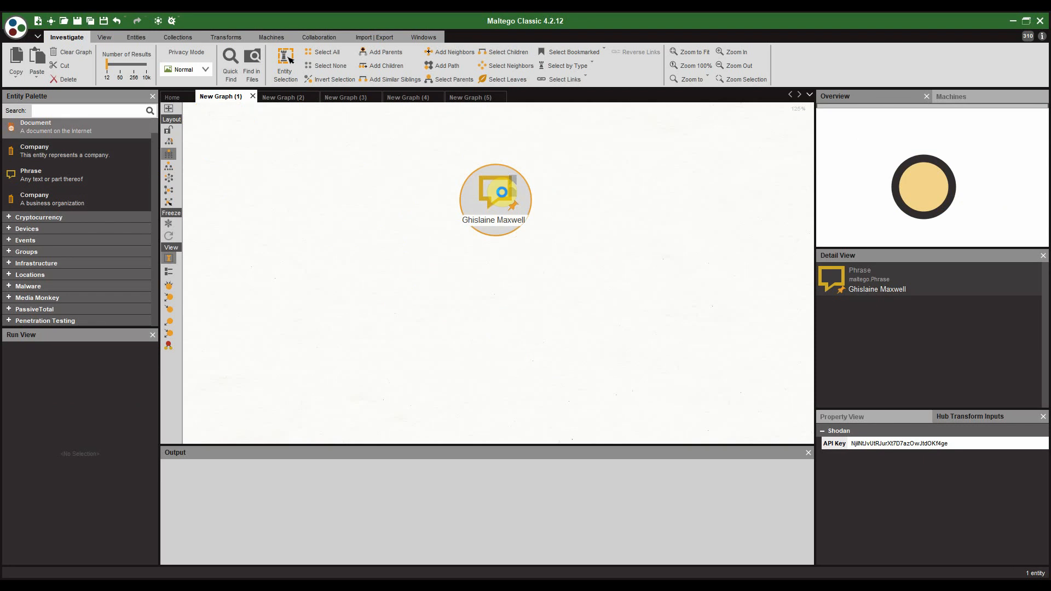
right_click(502, 193)
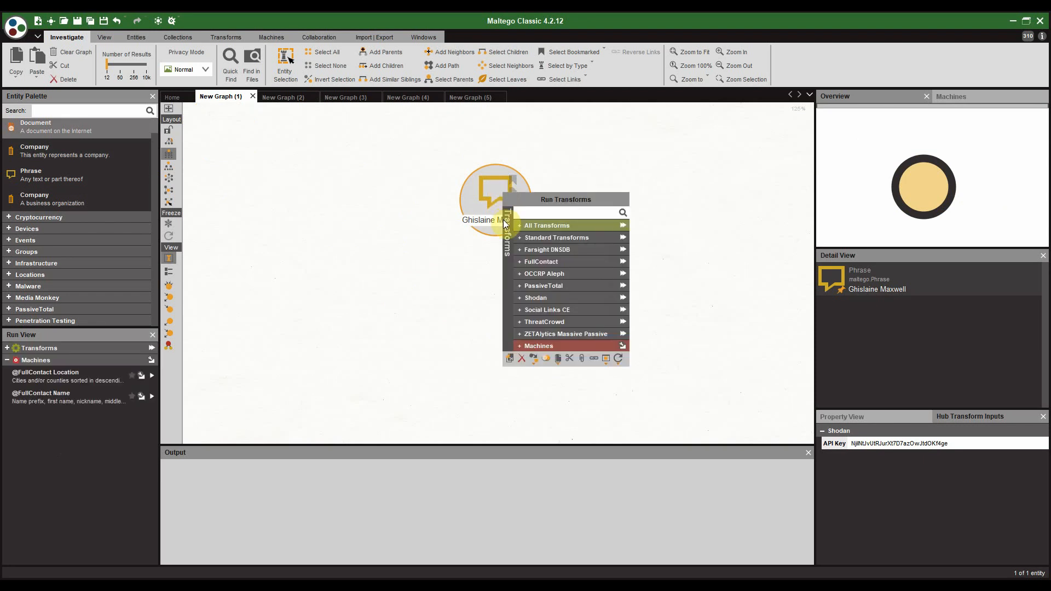
click(526, 236)
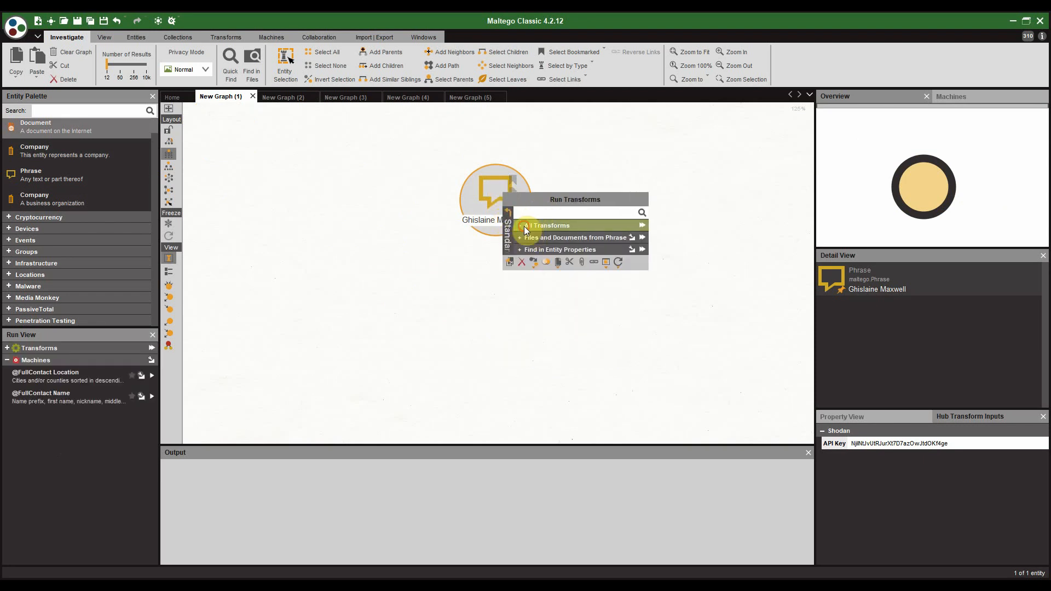
click(524, 226)
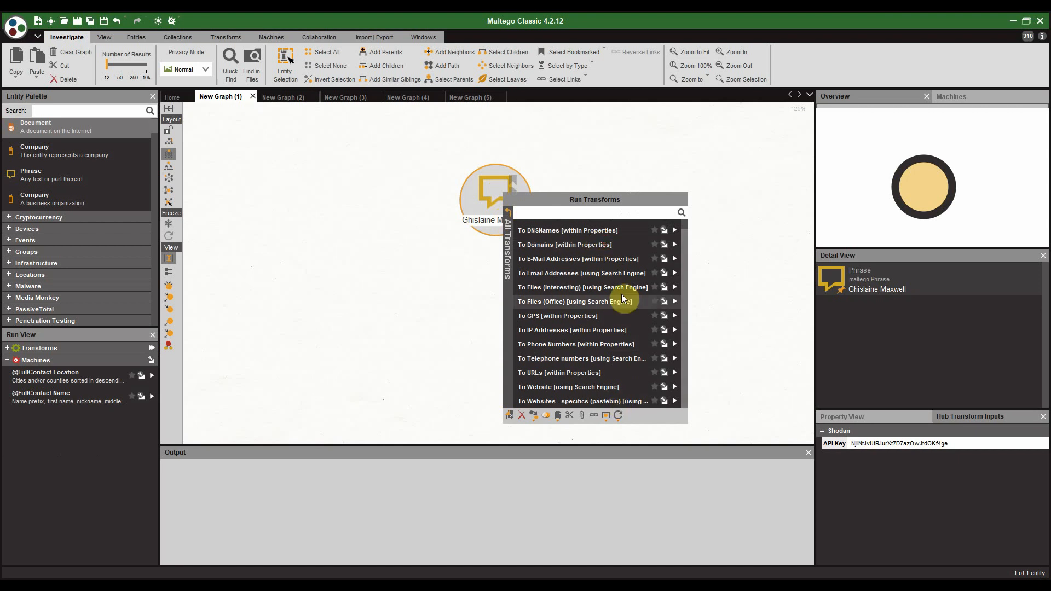
scroll(627, 285, up, 1)
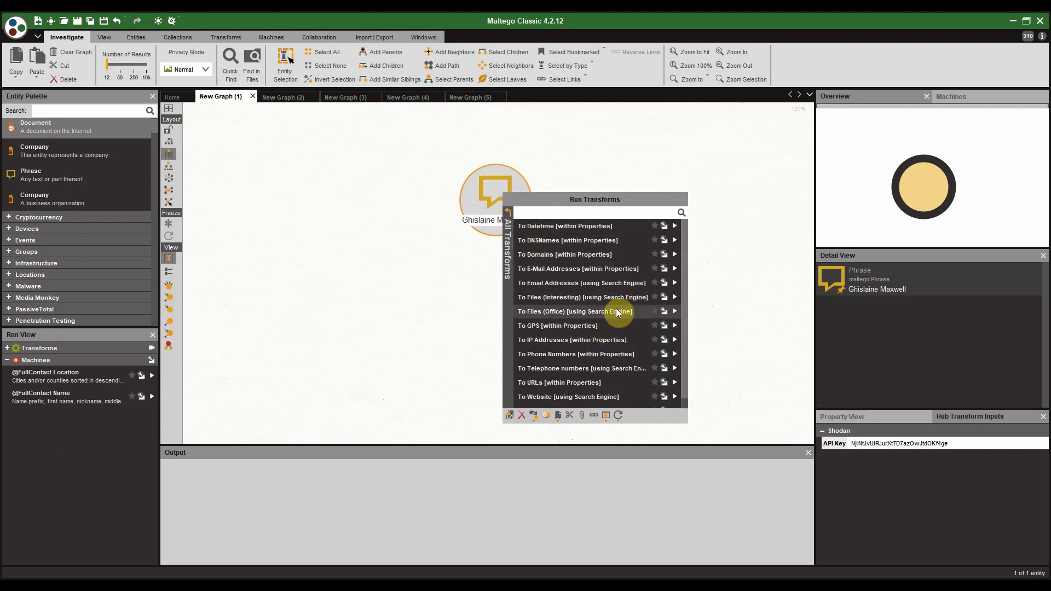
scroll(625, 327, down, 1)
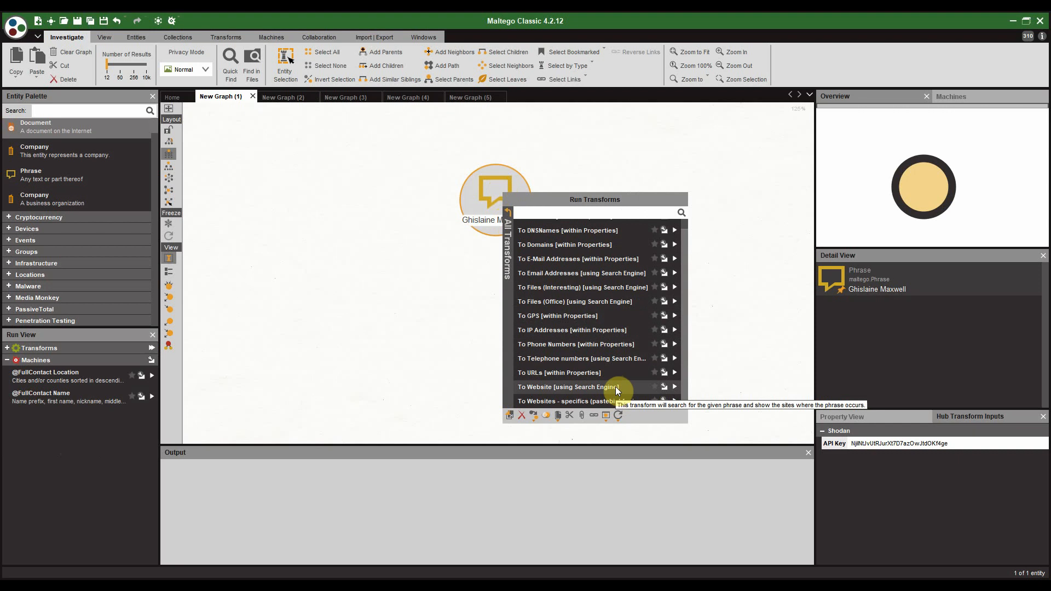
click(676, 388)
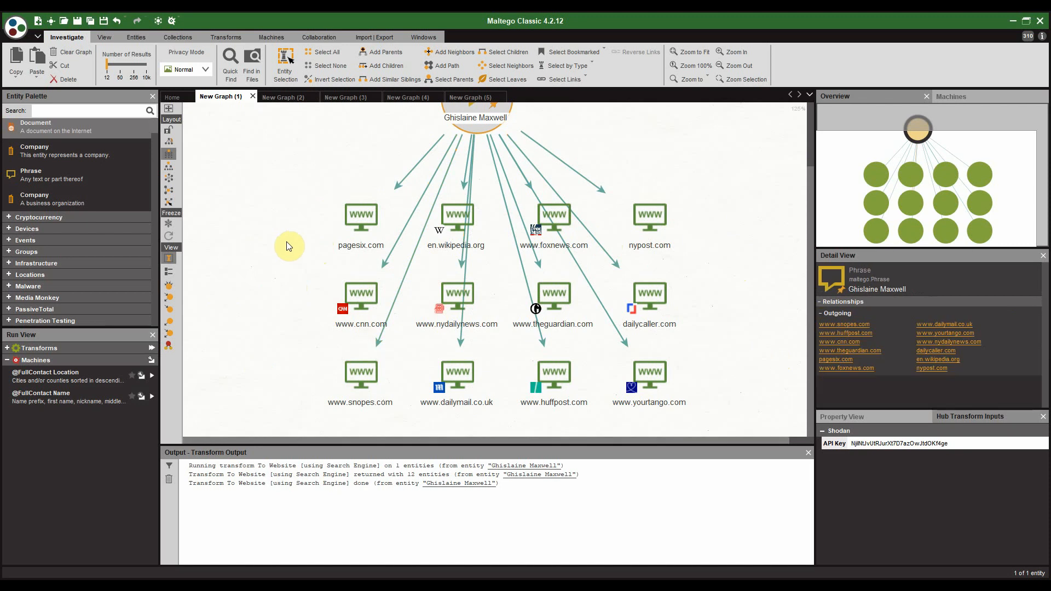
click(361, 298)
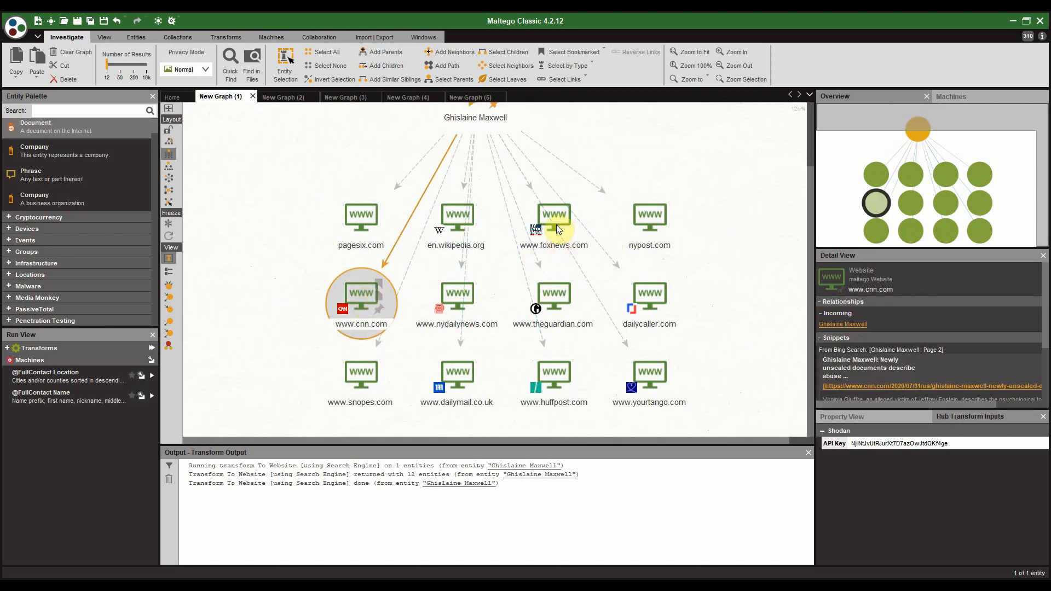
ctrl+click(458, 304)
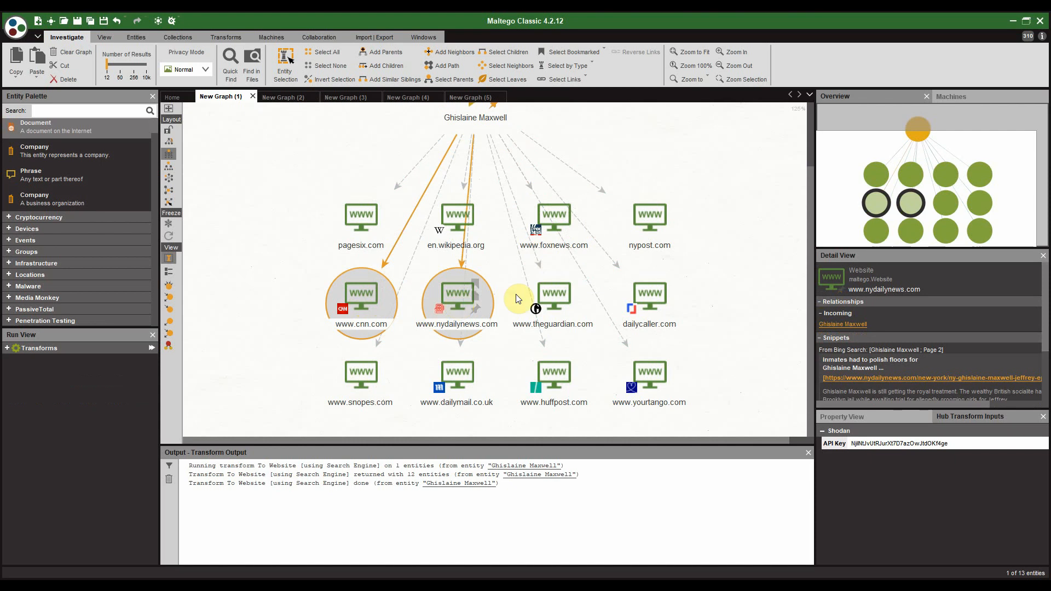
ctrl+click(554, 293)
ctrl+click(468, 382)
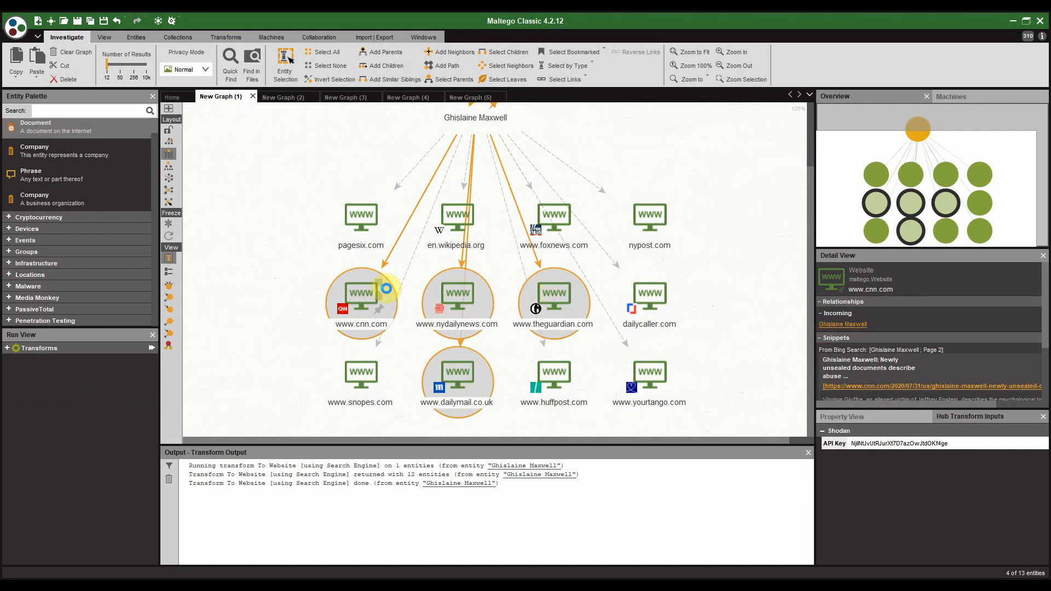
right_click(387, 288)
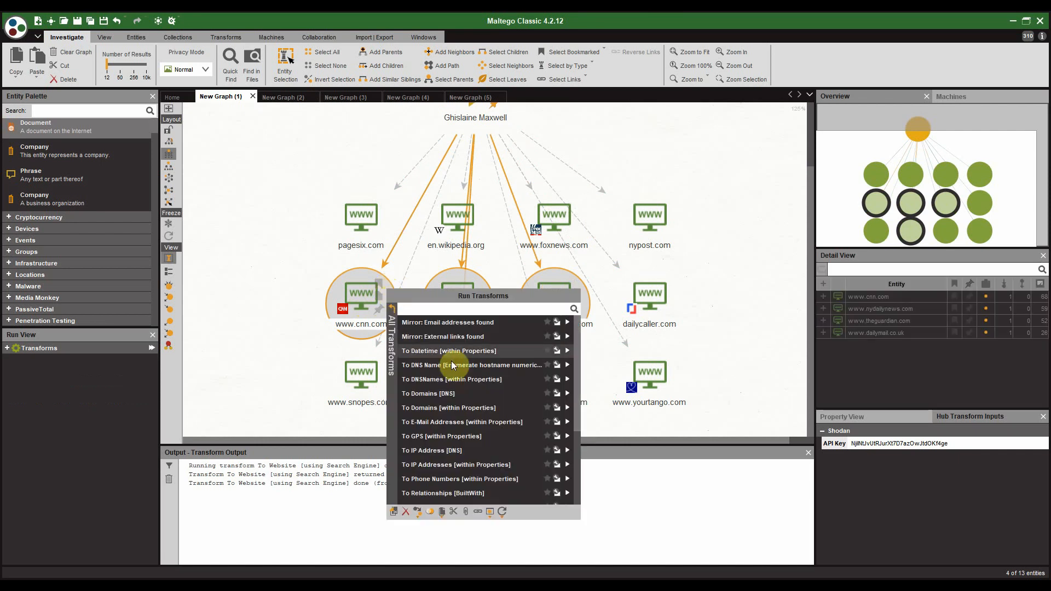
scroll(445, 364, down, 3)
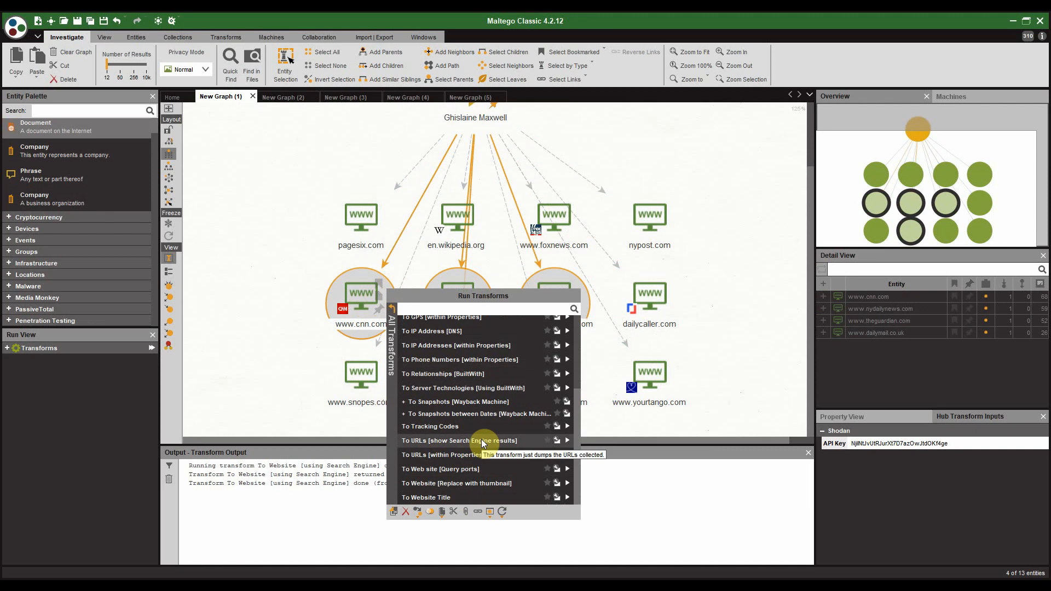
click(481, 439)
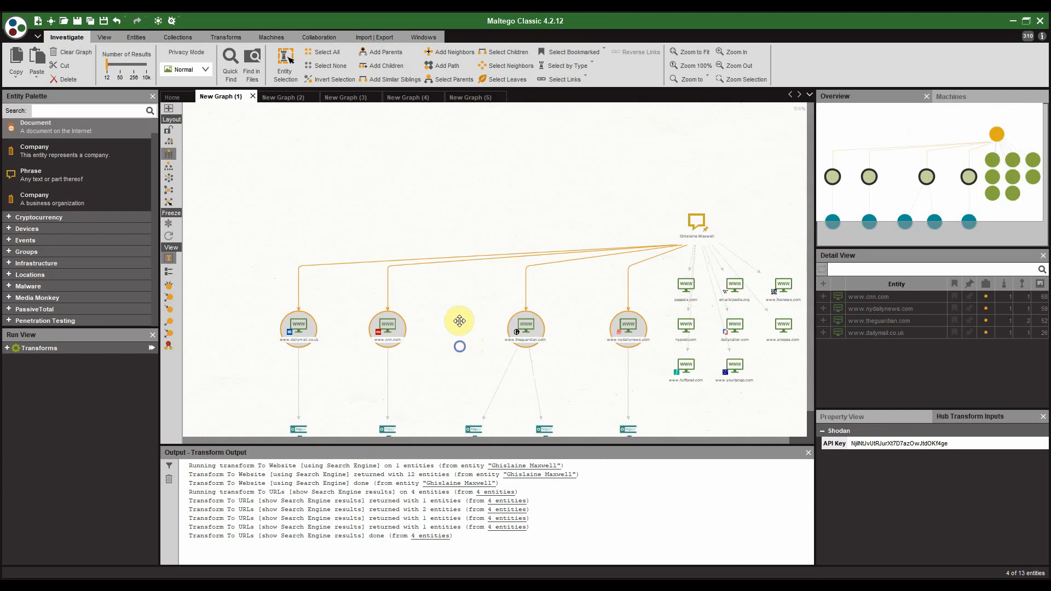
Step: Inspect the cnn, dailymail and nydailynews article URLs, ending on the nydailynews inmates-floors article
drag(459, 321, 489, 226)
scroll(339, 278, up, 2)
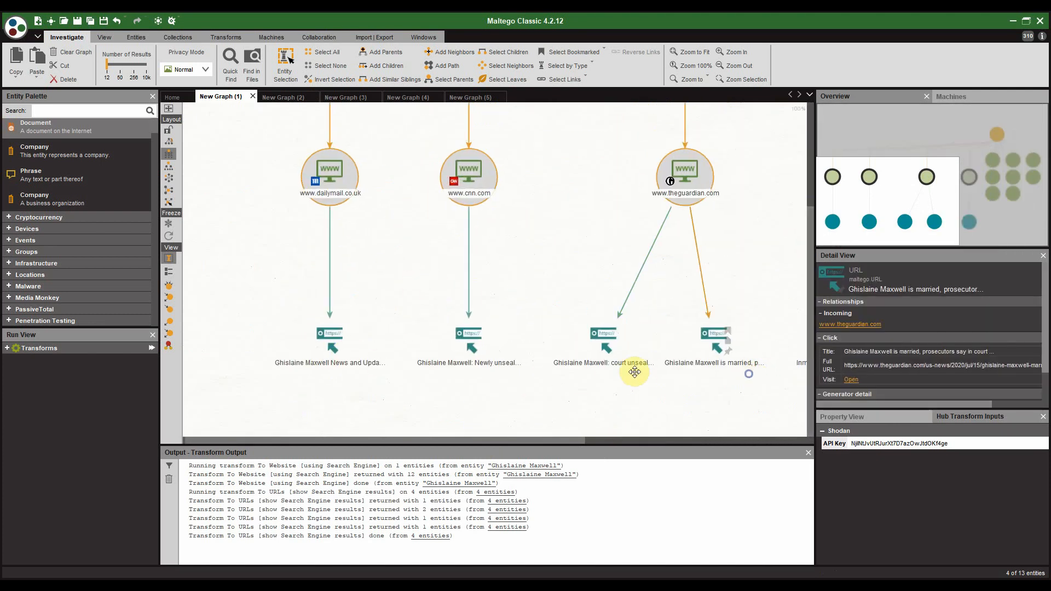
drag(749, 374, 533, 370)
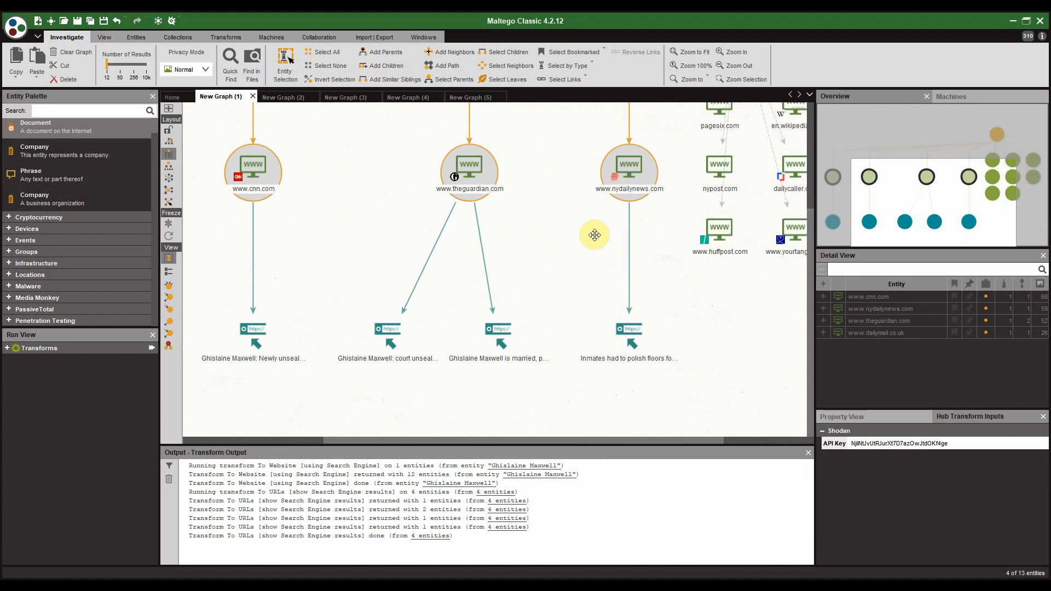
drag(336, 228, 500, 216)
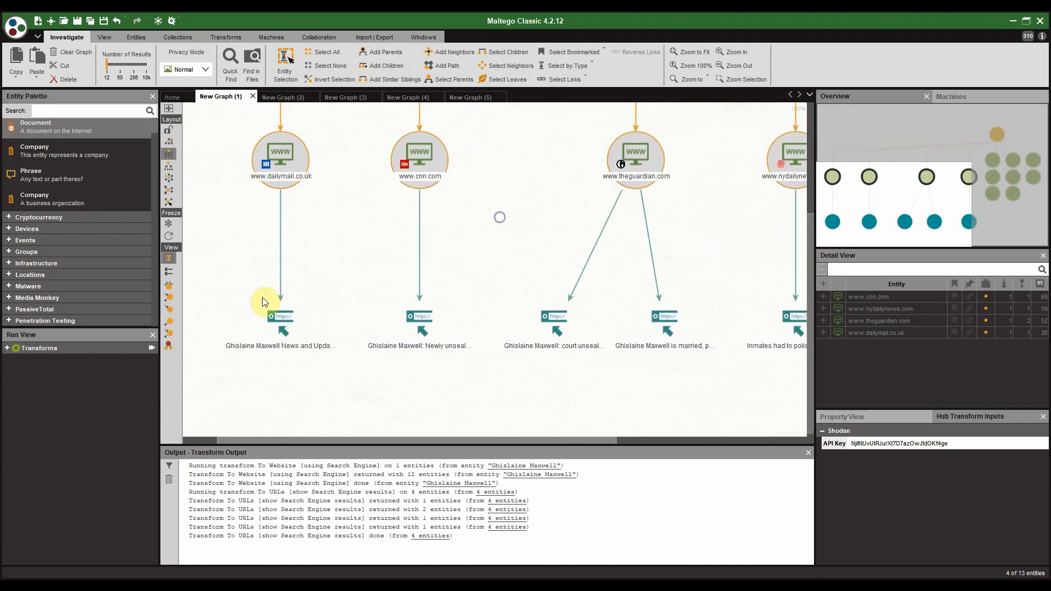
click(419, 327)
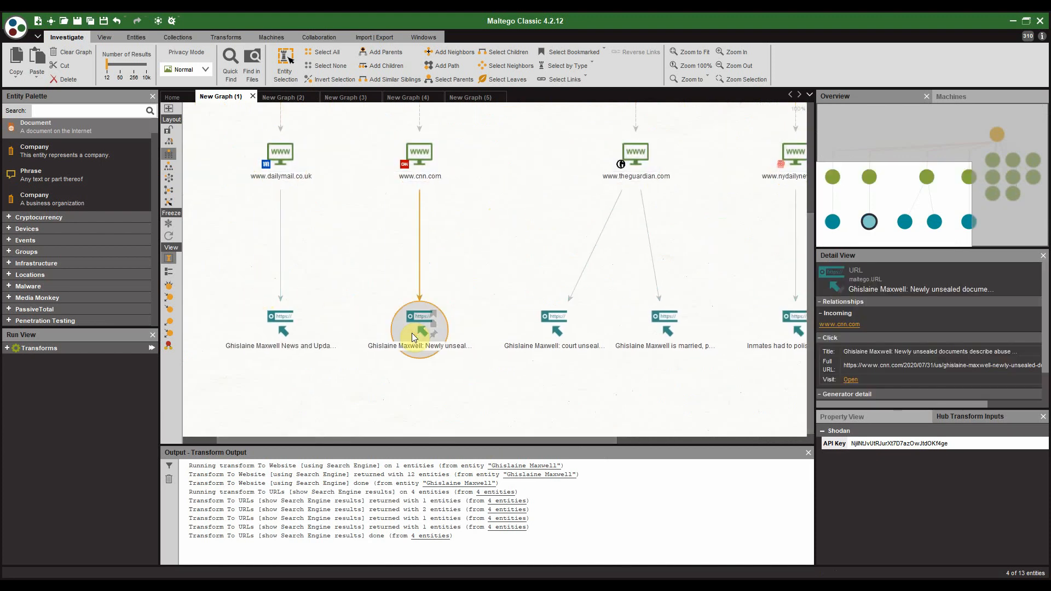
click(276, 323)
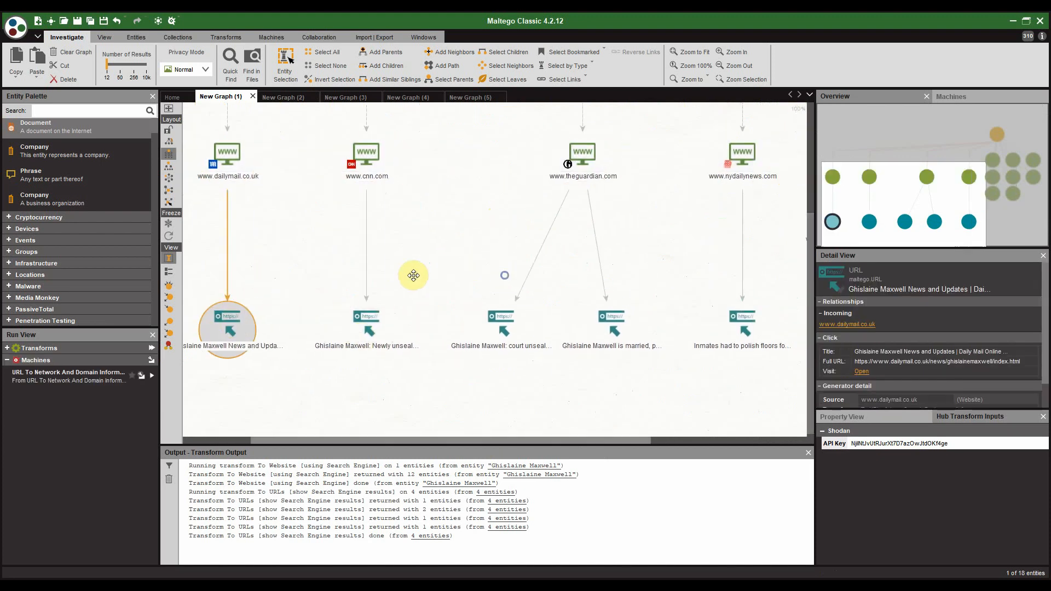
click(605, 318)
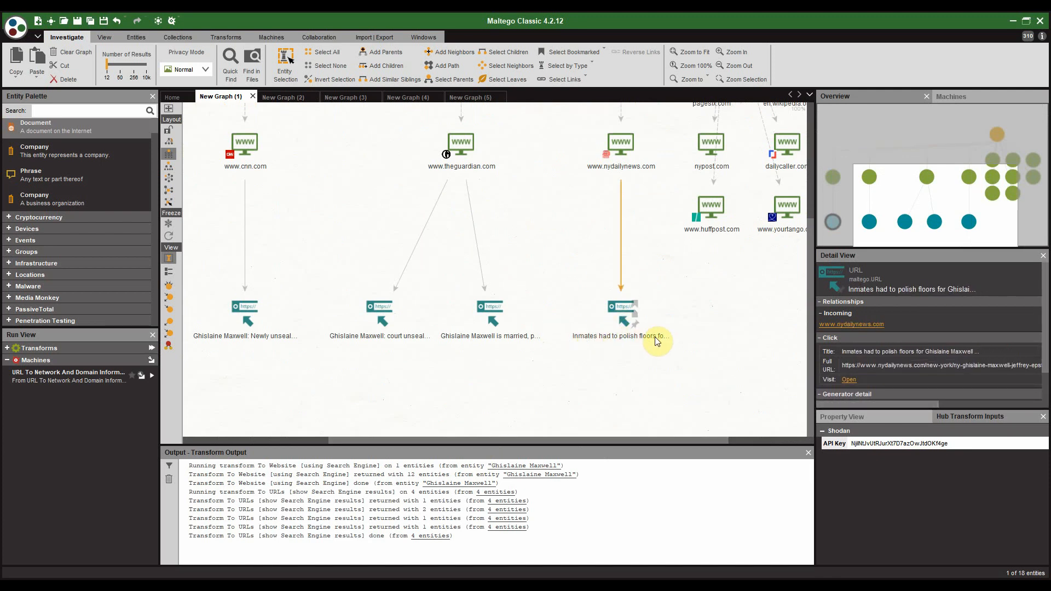
click(632, 327)
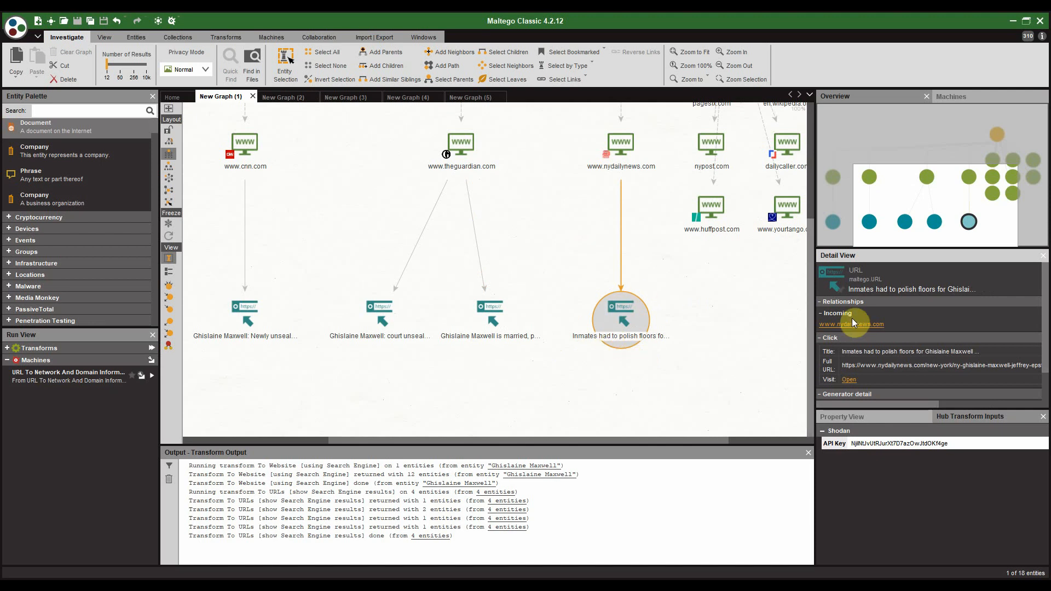
Step: Read the nydailynews inmates-floors article in Chrome, then return to the Maltego graph
click(850, 380)
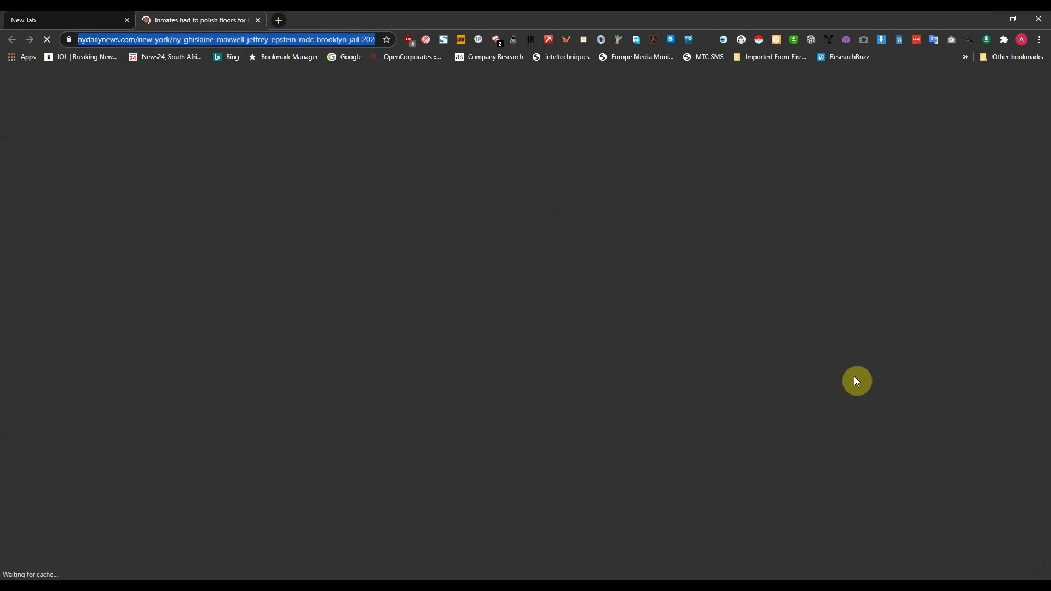
scroll(133, 265, down, 3)
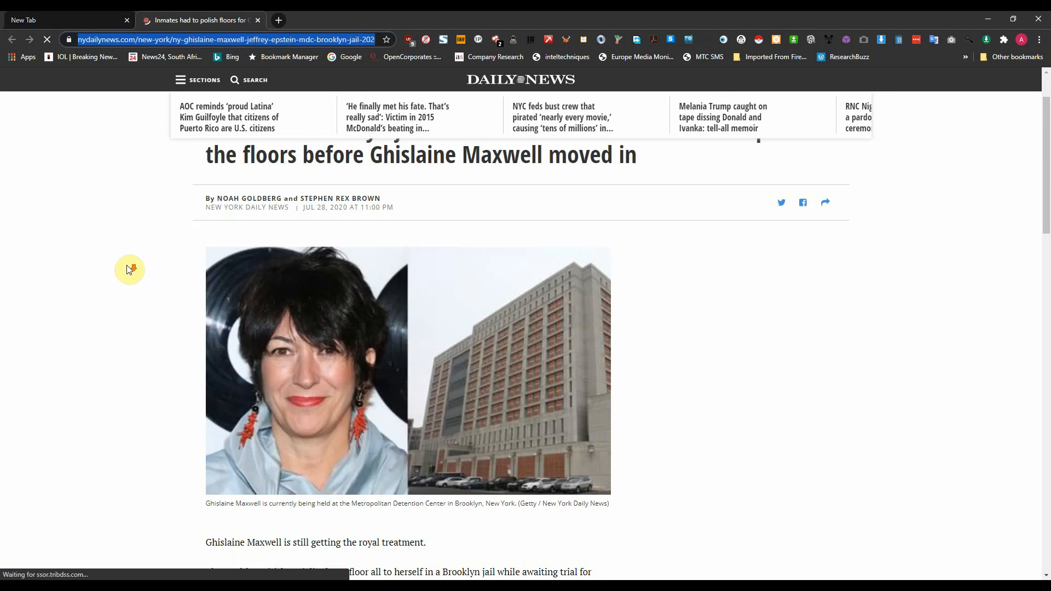
scroll(134, 269, up, 2)
scroll(212, 401, down, 4)
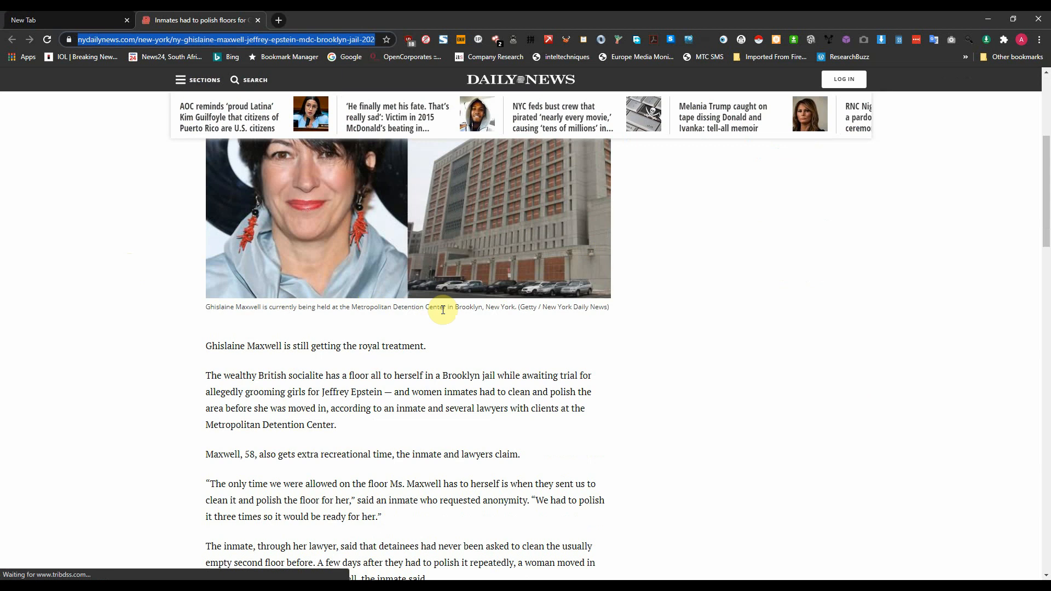
scroll(482, 262, up, 2)
scroll(405, 373, down, 4)
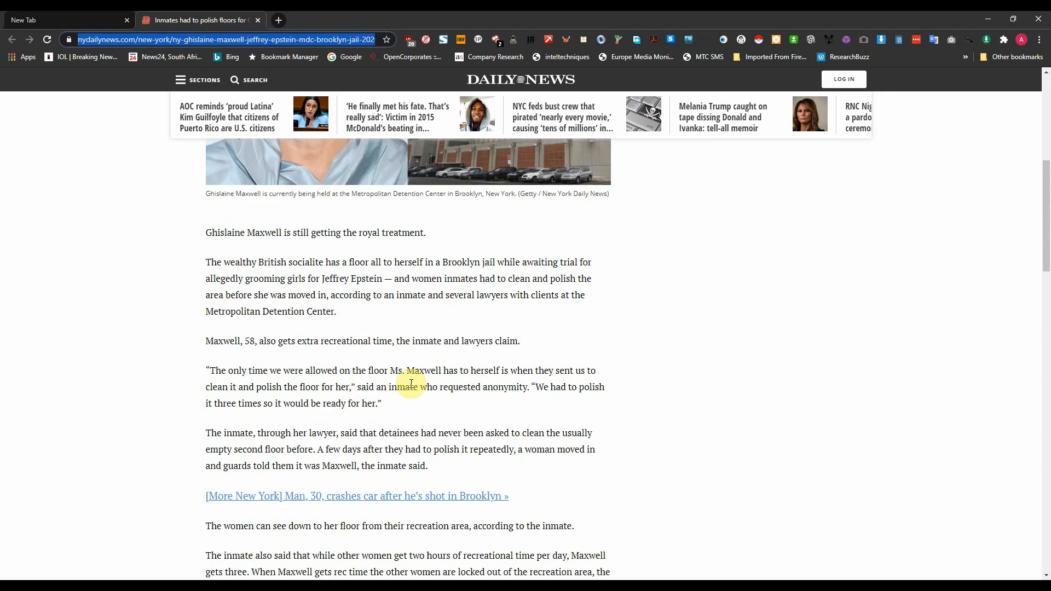
scroll(535, 495, up, 6)
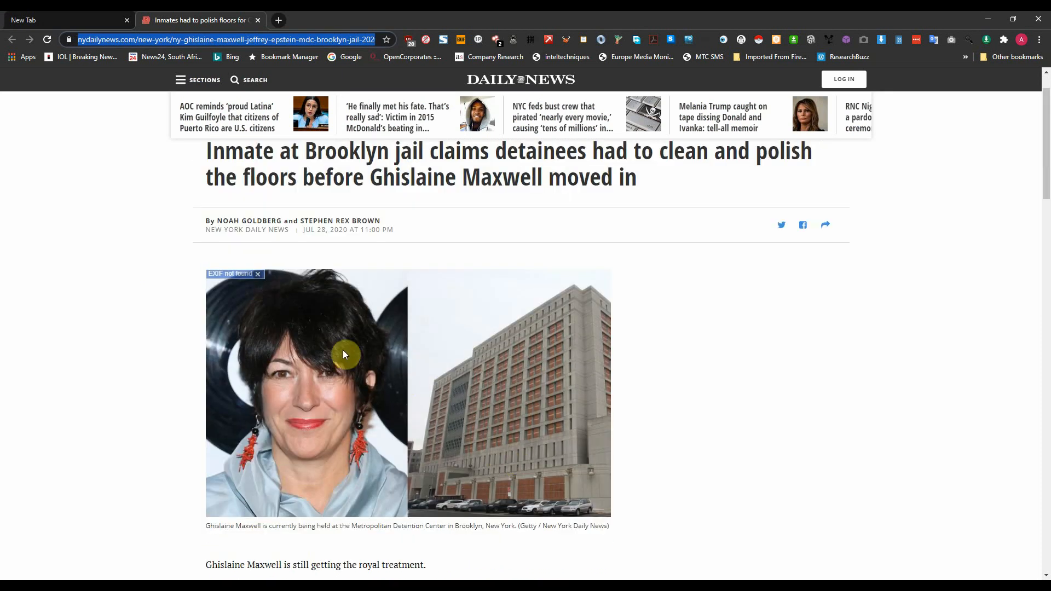
scroll(808, 527, down, 1)
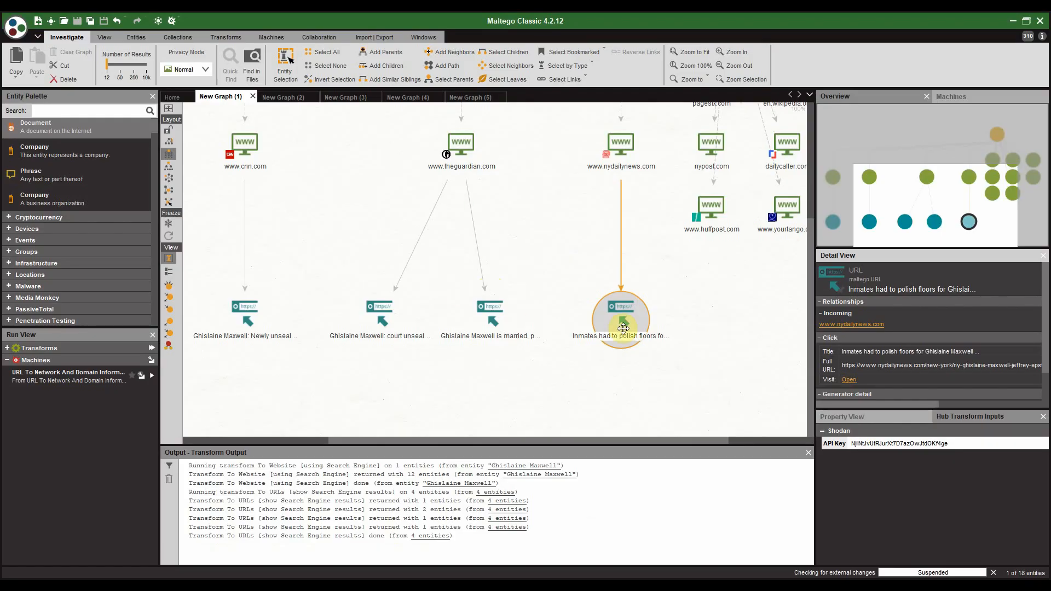
click(623, 328)
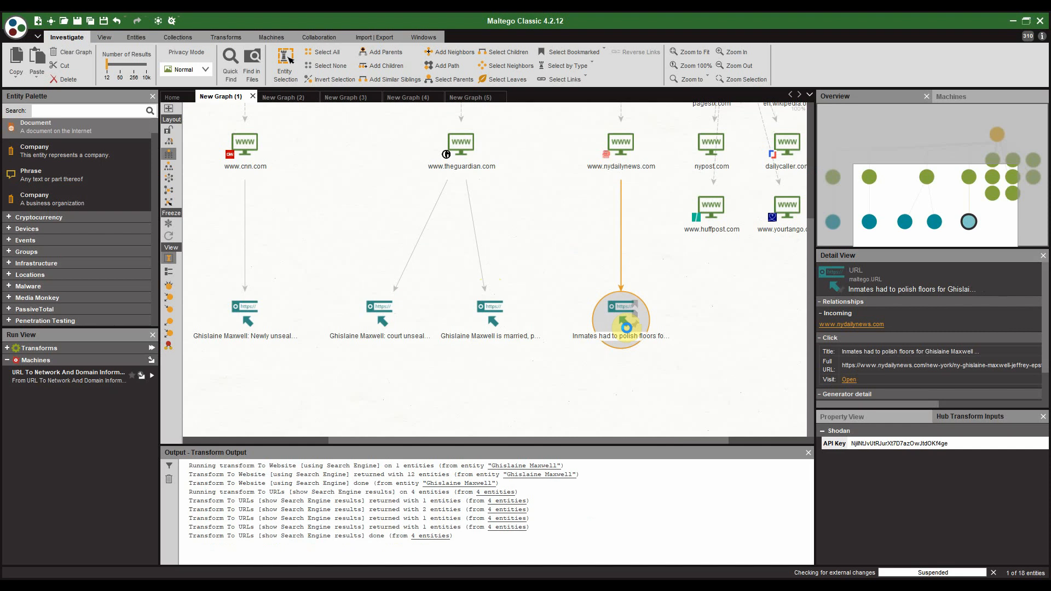
Step: Run To Images [Found on web page] on the nydailynews inmates-floors article URL
right_click(626, 327)
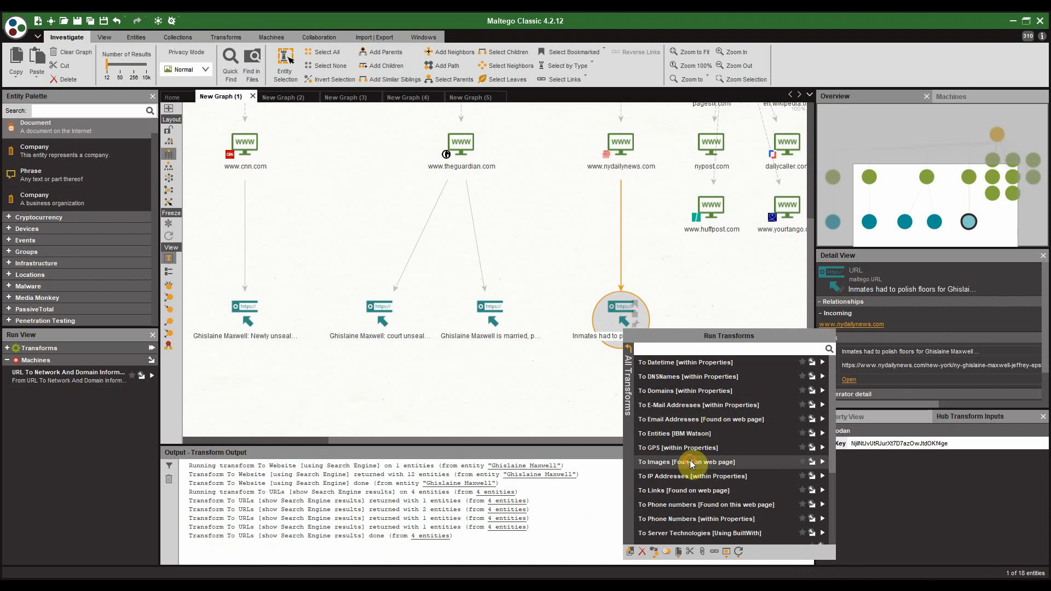
click(691, 463)
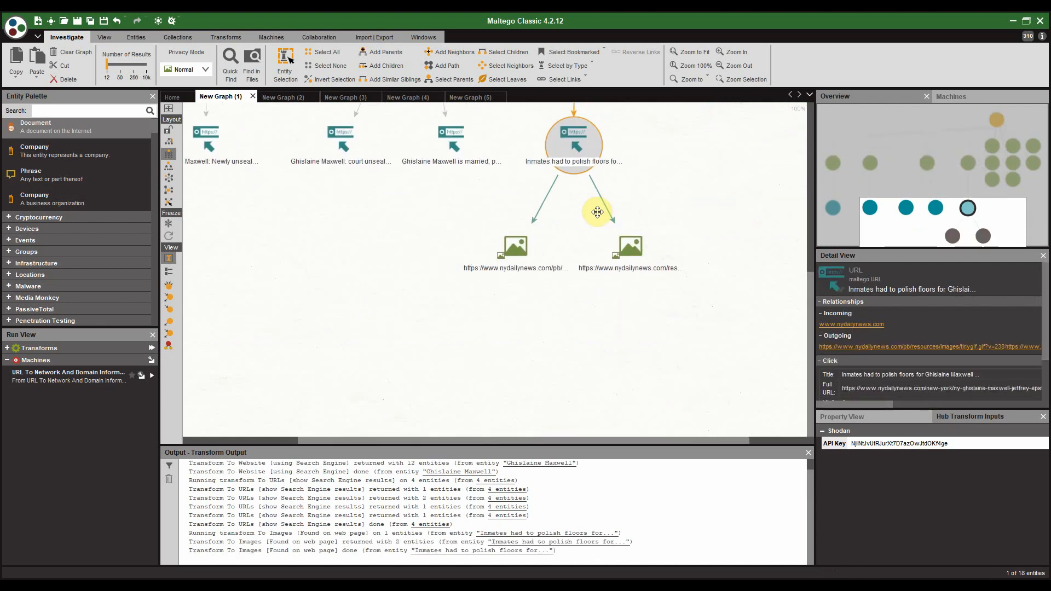
Step: Select the second nydailynews image entity, zoom in to view the photo, then zoom back out
drag(598, 212, 561, 225)
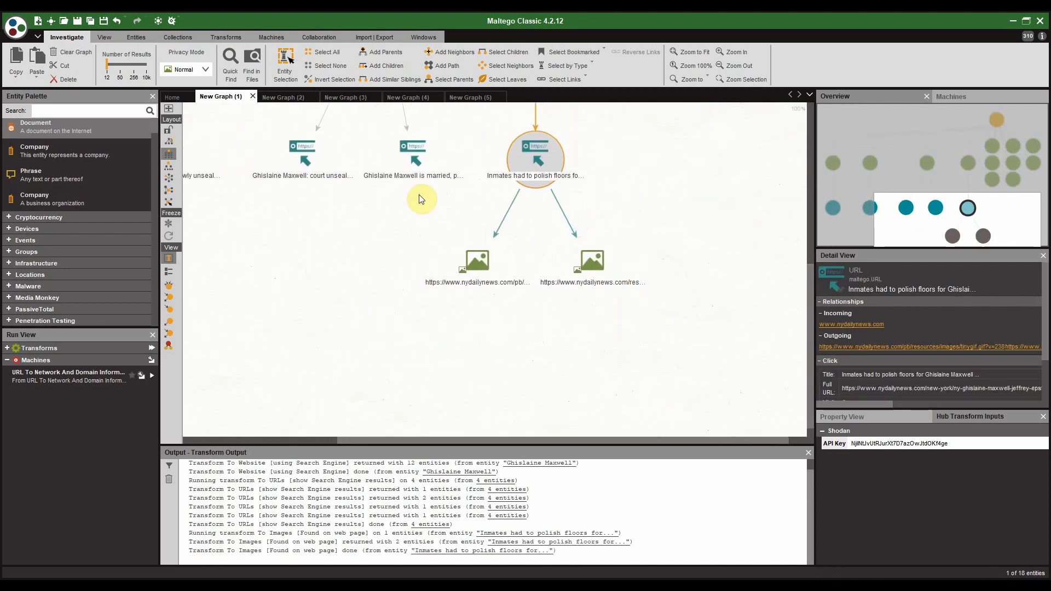
click(591, 262)
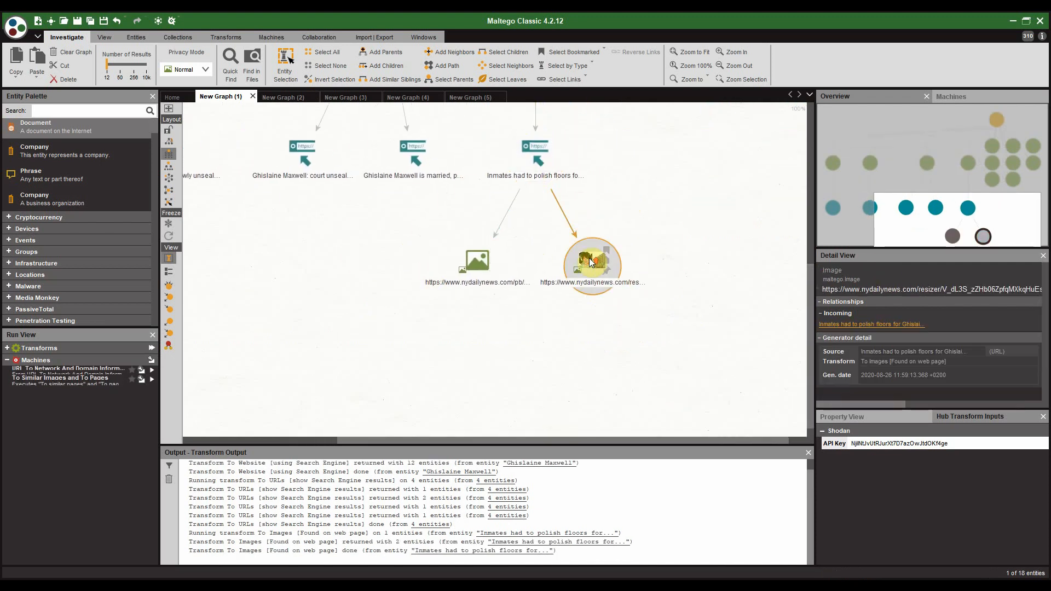
scroll(589, 261, up, 5)
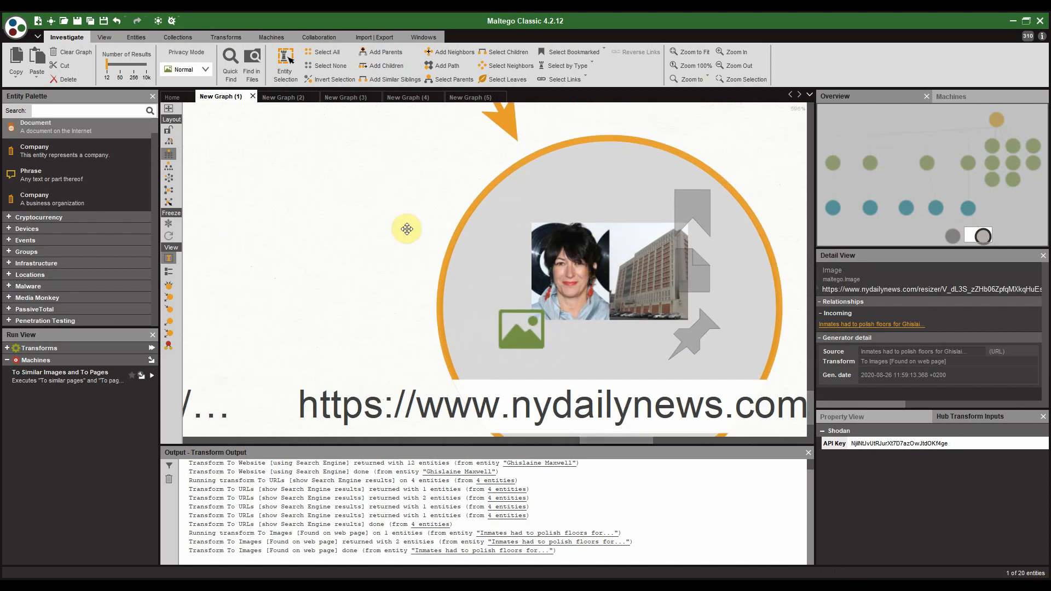
drag(370, 215, 341, 170)
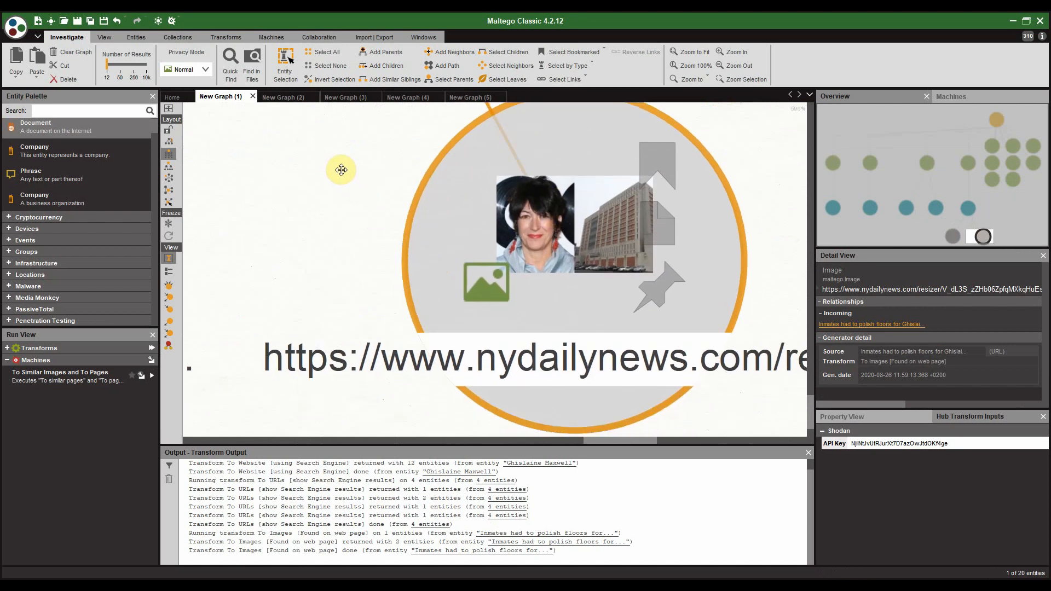
scroll(344, 171, down, 2)
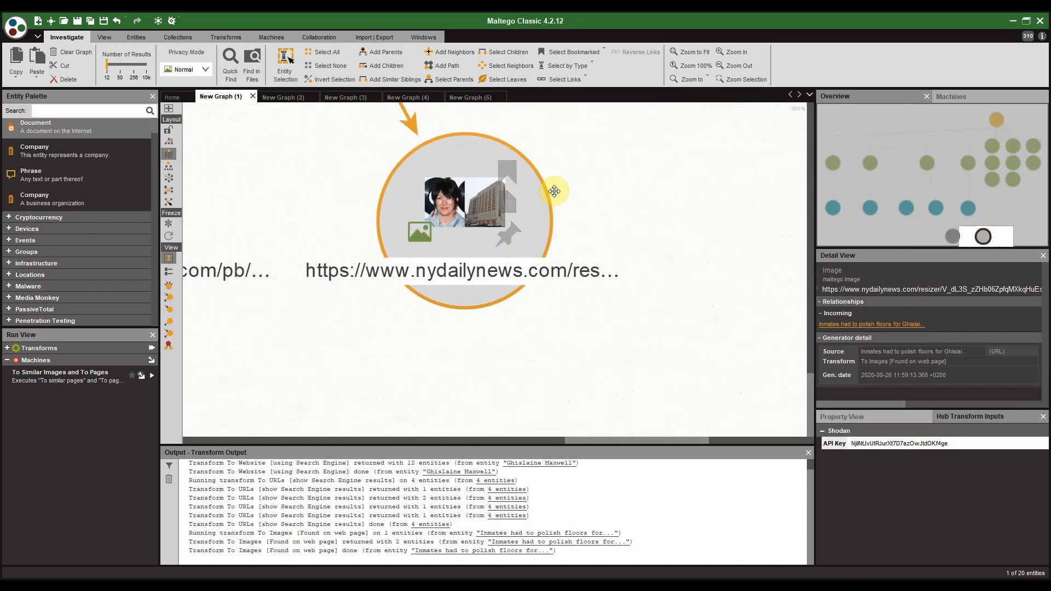
scroll(312, 182, down, 2)
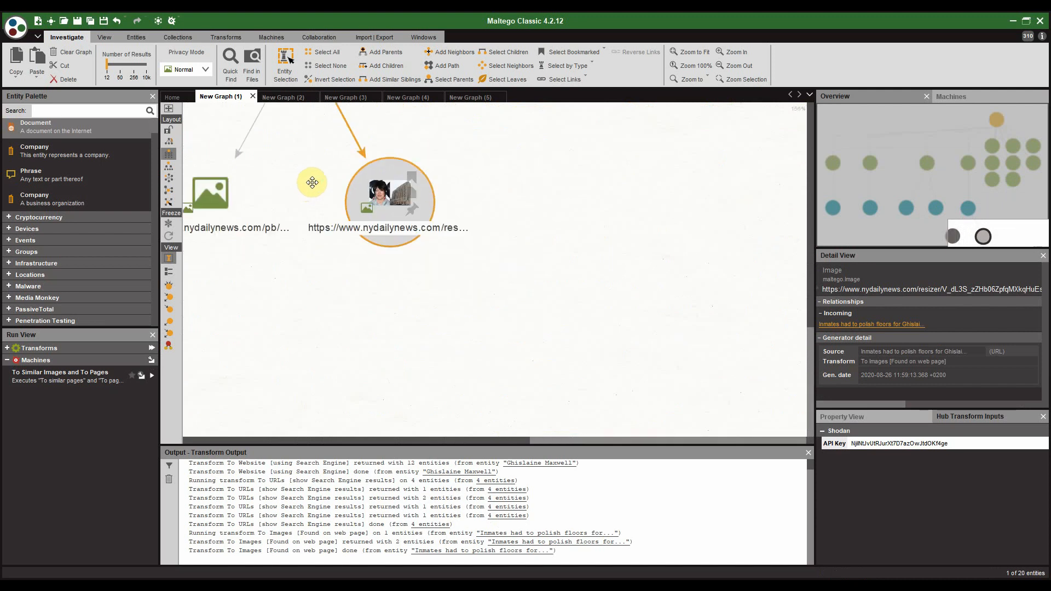
drag(265, 187, 497, 234)
scroll(373, 214, down, 1)
scroll(373, 214, down, 3)
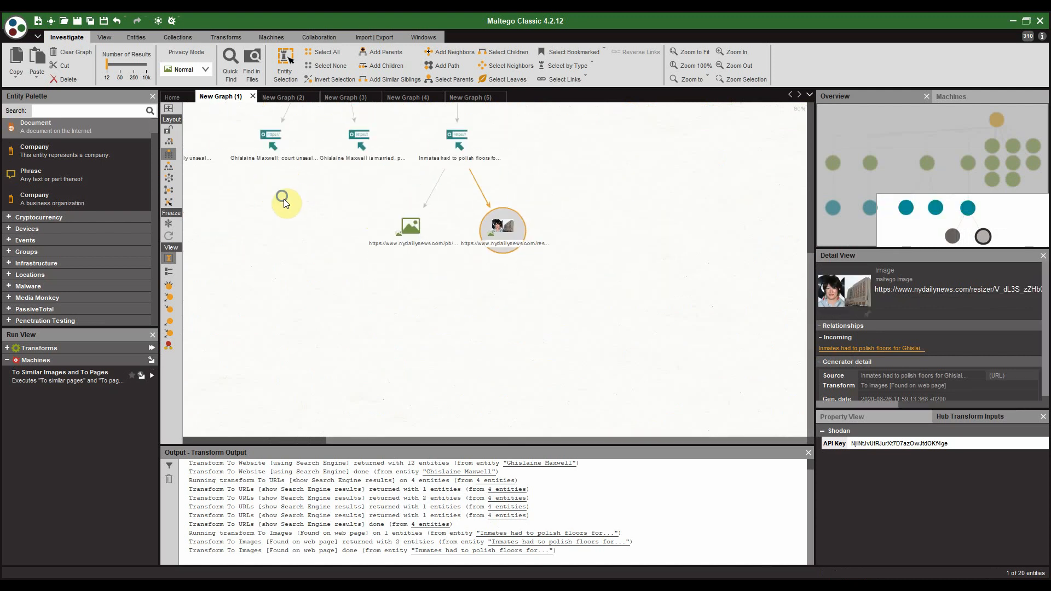
Step: Select the four article URLs: news and updates, unsealed documents, court unseals documents, and marriage
click(282, 207)
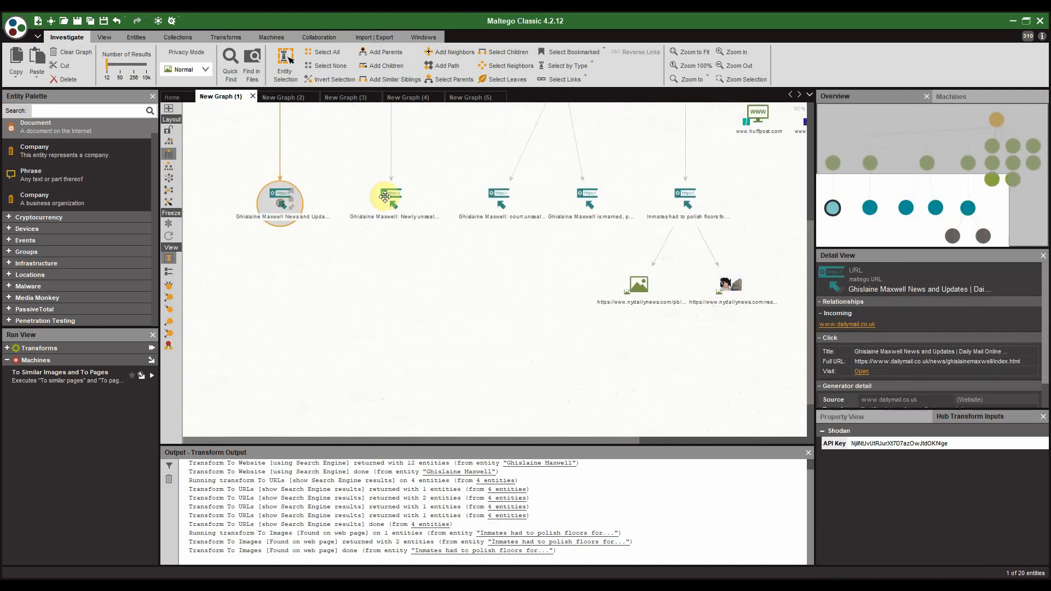
ctrl+click(392, 203)
ctrl+click(477, 206)
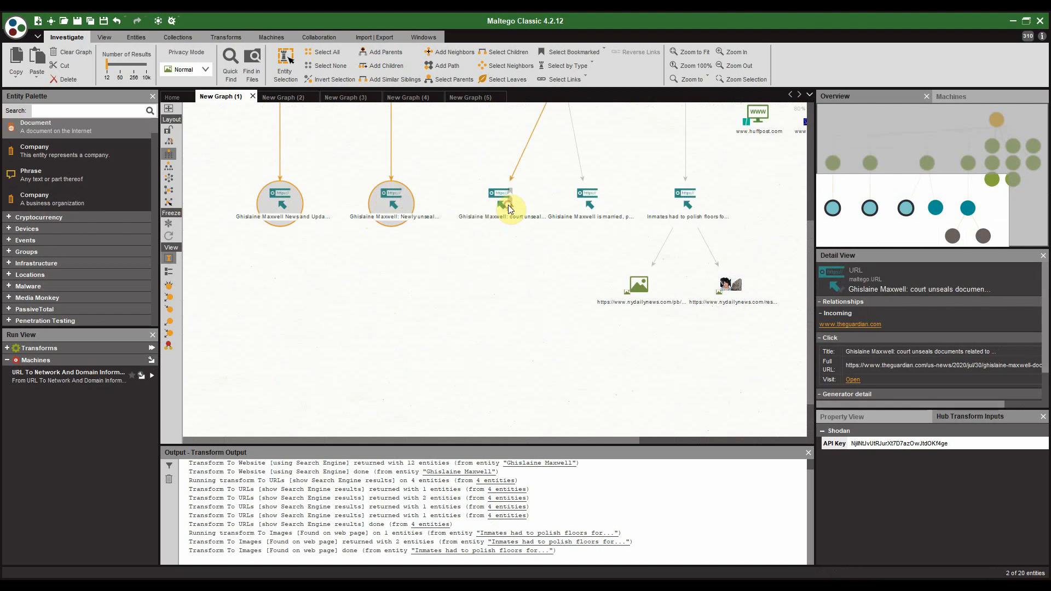
ctrl+click(599, 212)
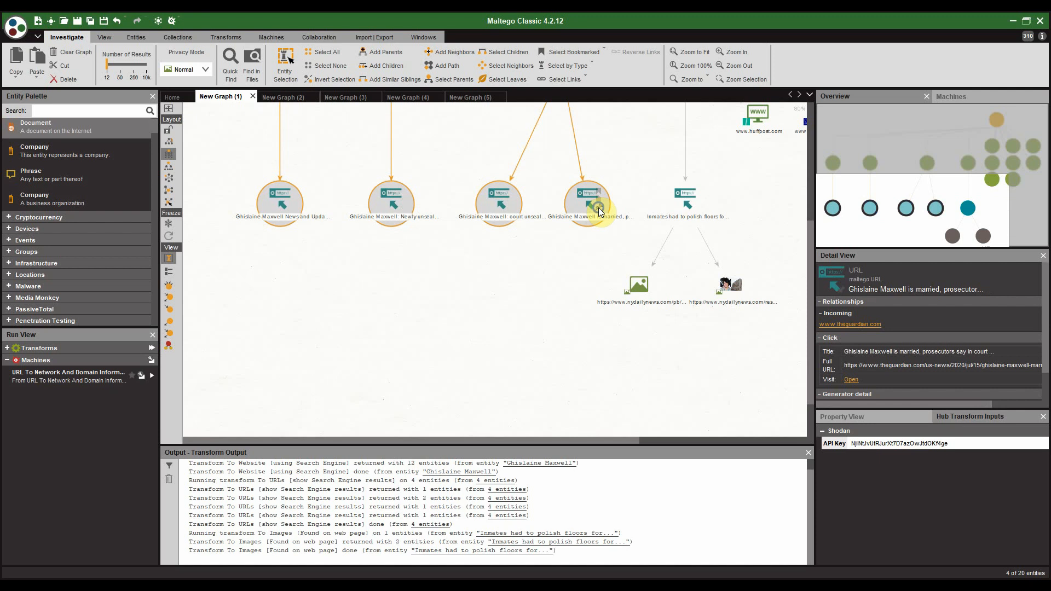
Step: Run To Entities [IBM Watson] on the four selected articles, adding 45 linked entities
right_click(599, 208)
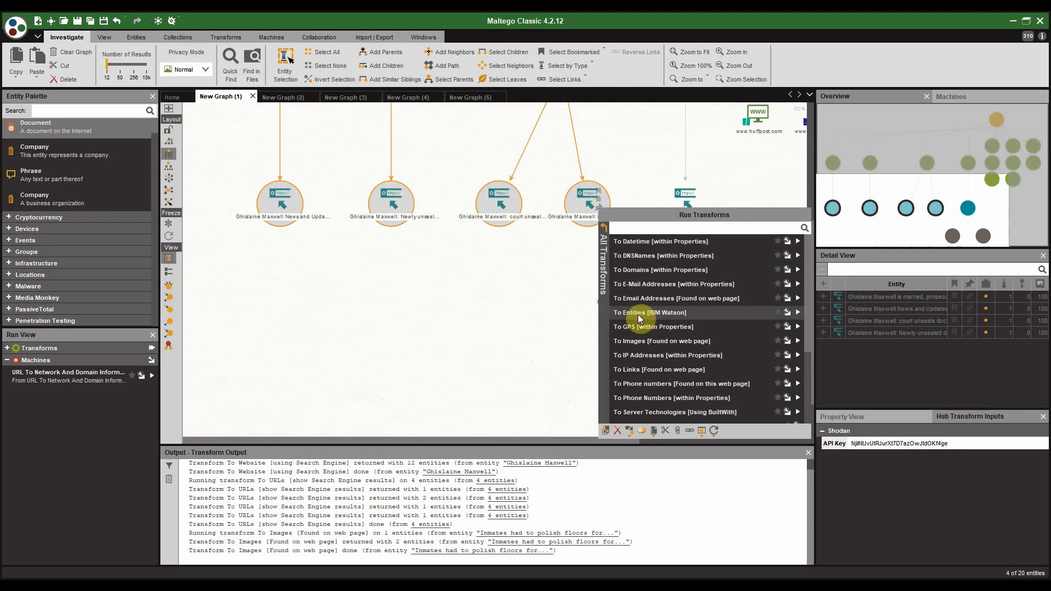
click(797, 312)
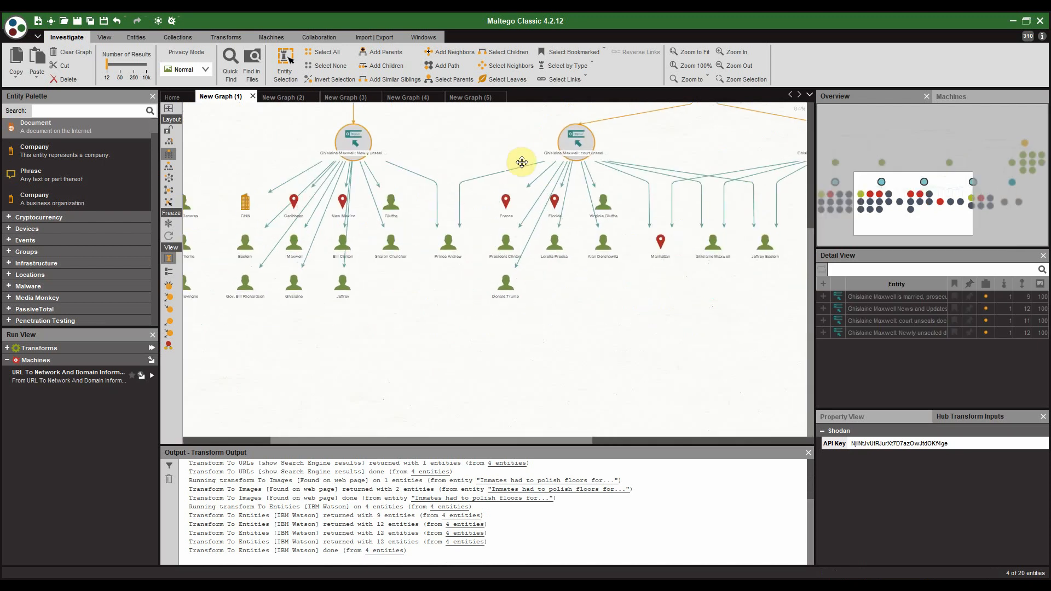
Step: Pan the graph and inspect the Prince Andrew, Bill Clinton and President Clinton entities
scroll(521, 162, down, 2)
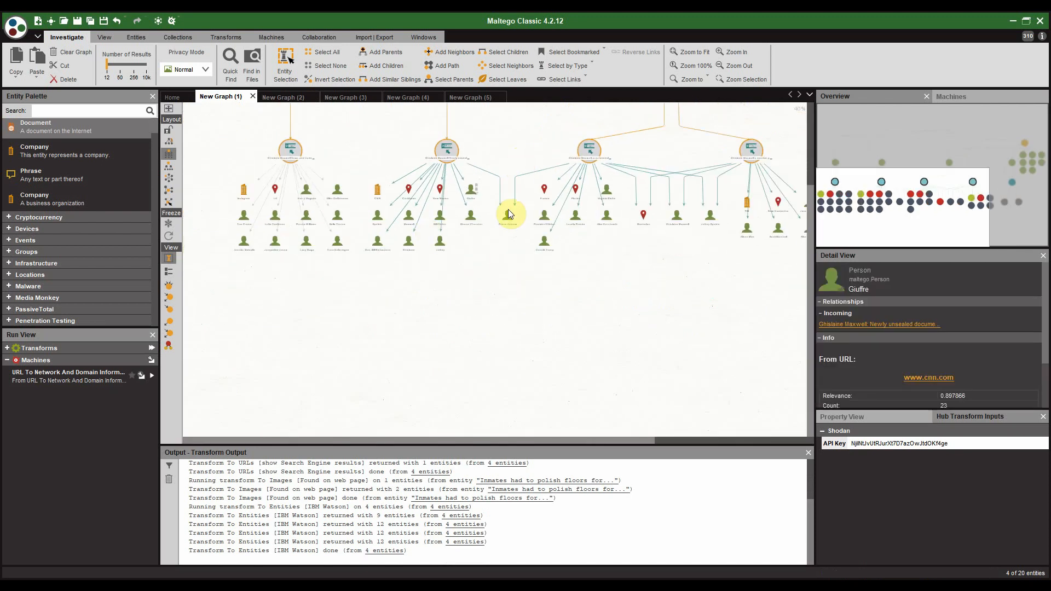
scroll(508, 214, up, 3)
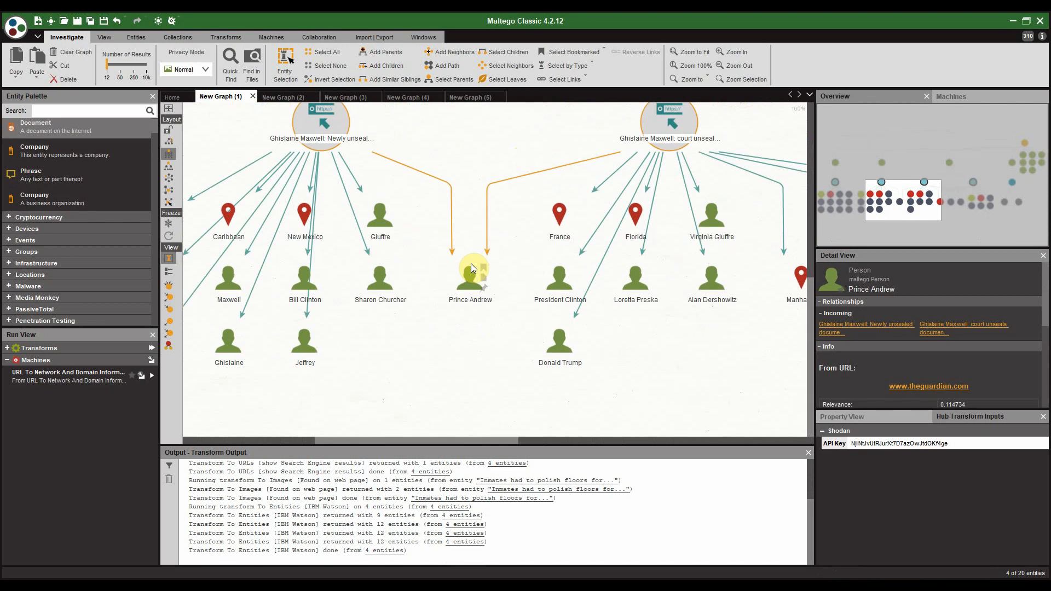
drag(721, 328, 594, 322)
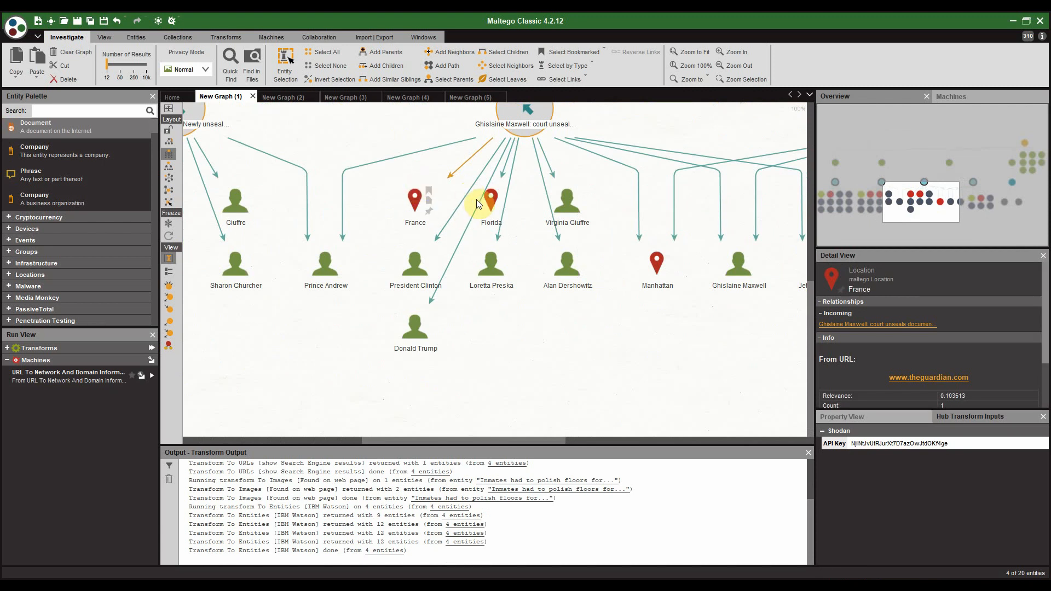
drag(544, 327, 688, 291)
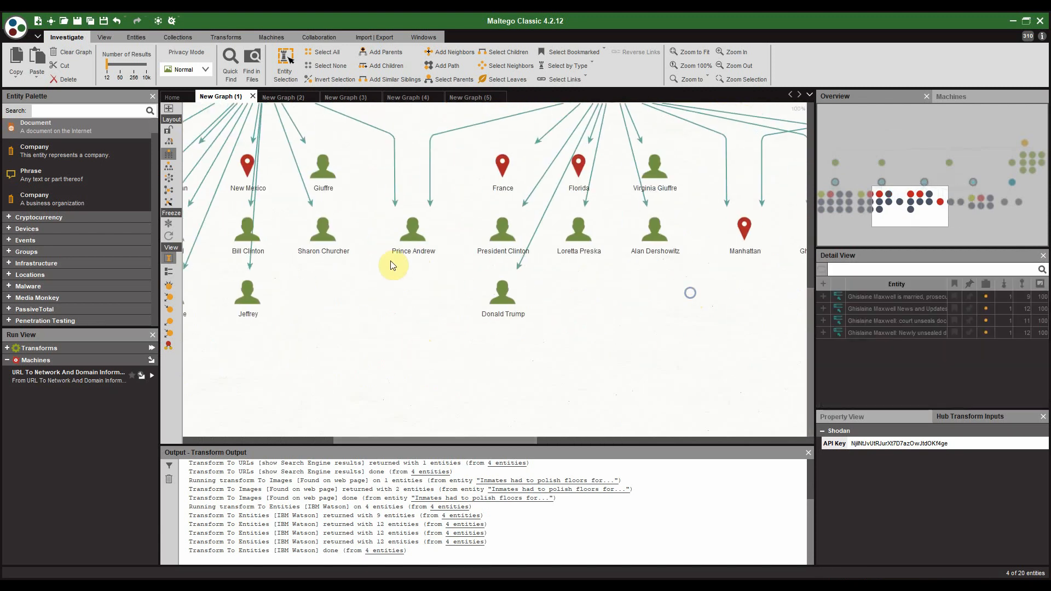
click(412, 238)
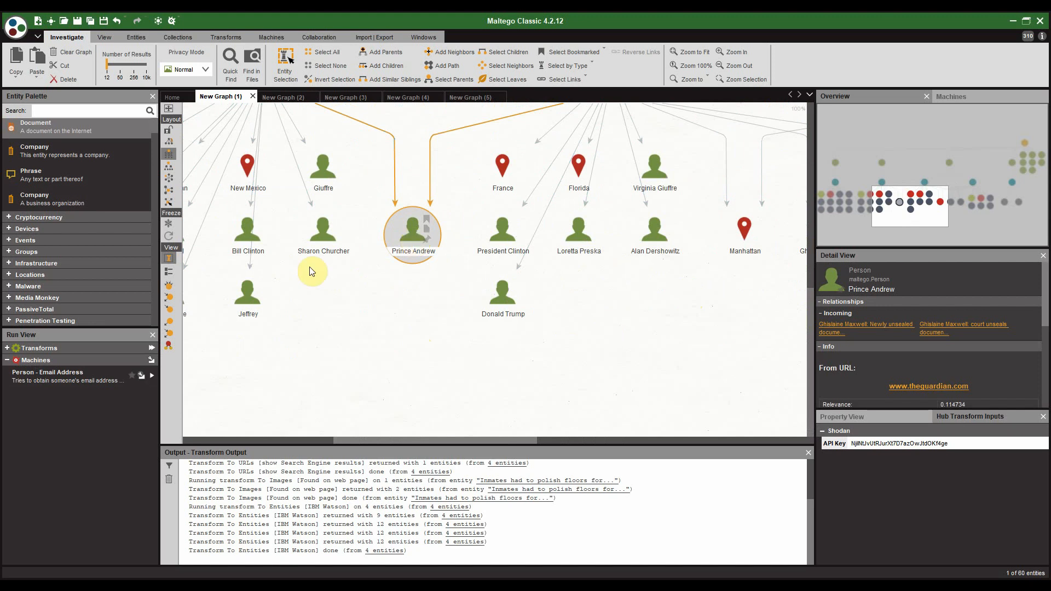
click(257, 235)
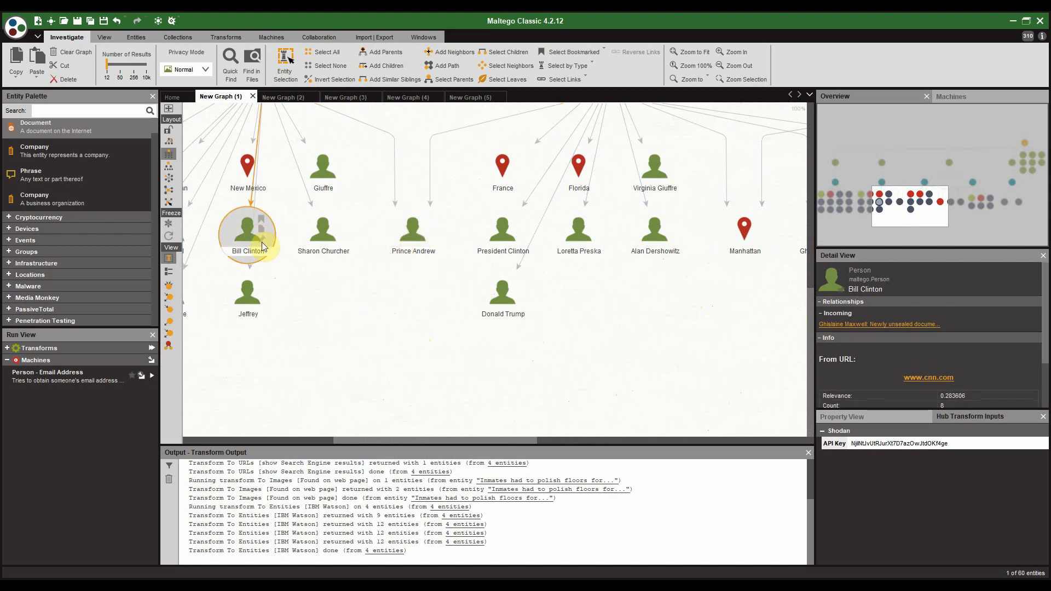
click(501, 236)
Step: Check Jeffrey Epstein, then settle on the Ghislaine Maxwell person entity
drag(638, 278, 403, 297)
click(583, 255)
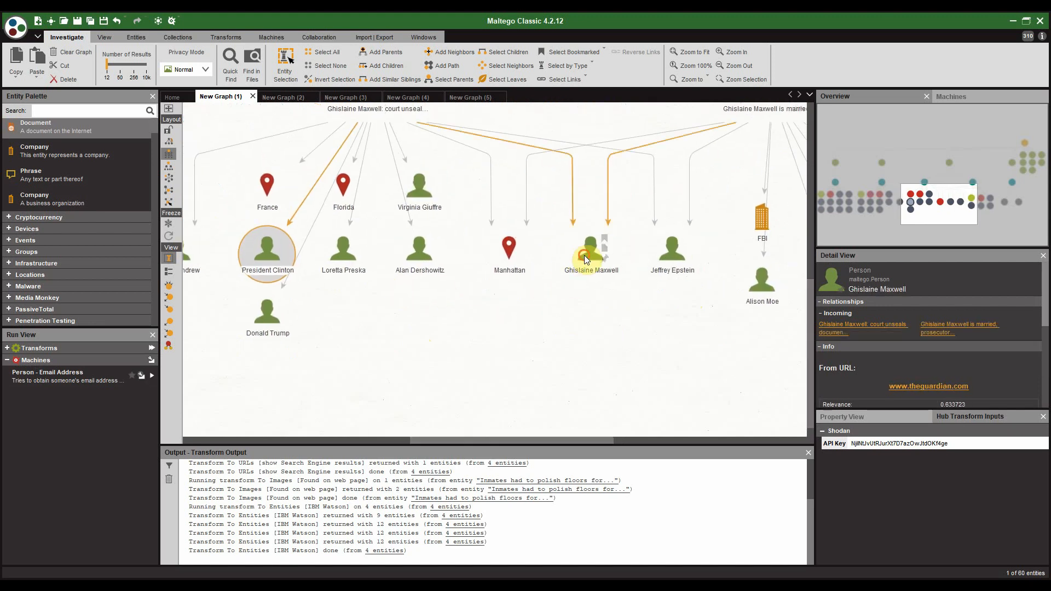
drag(662, 307, 548, 322)
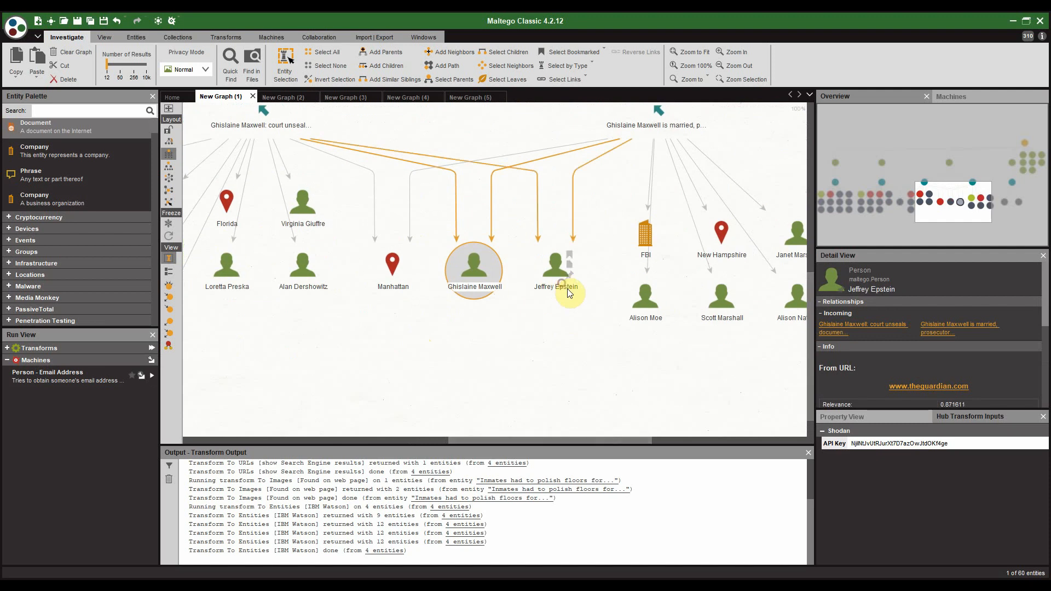
click(567, 290)
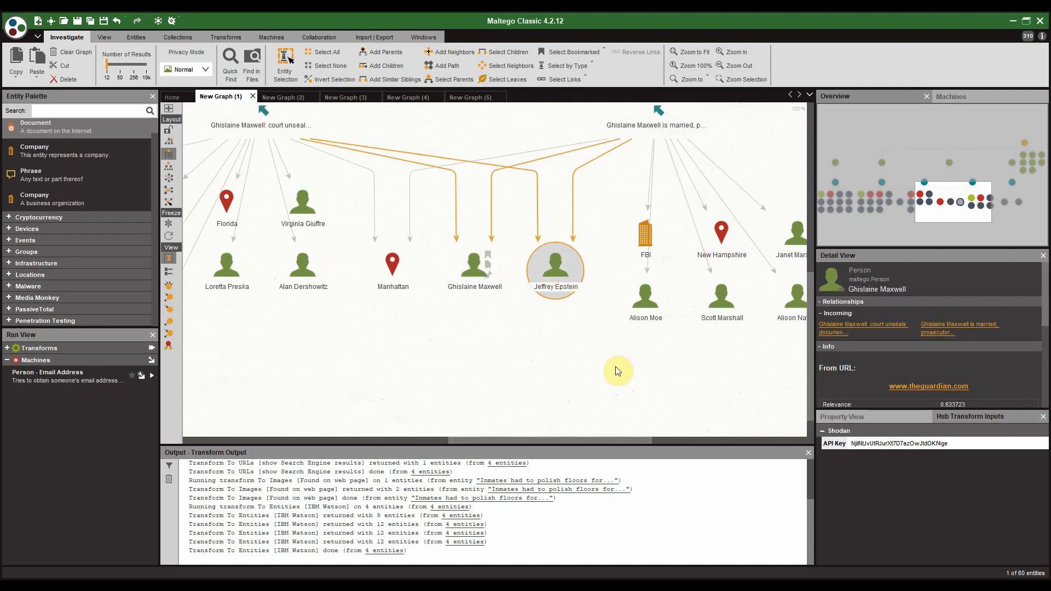
drag(626, 347, 550, 338)
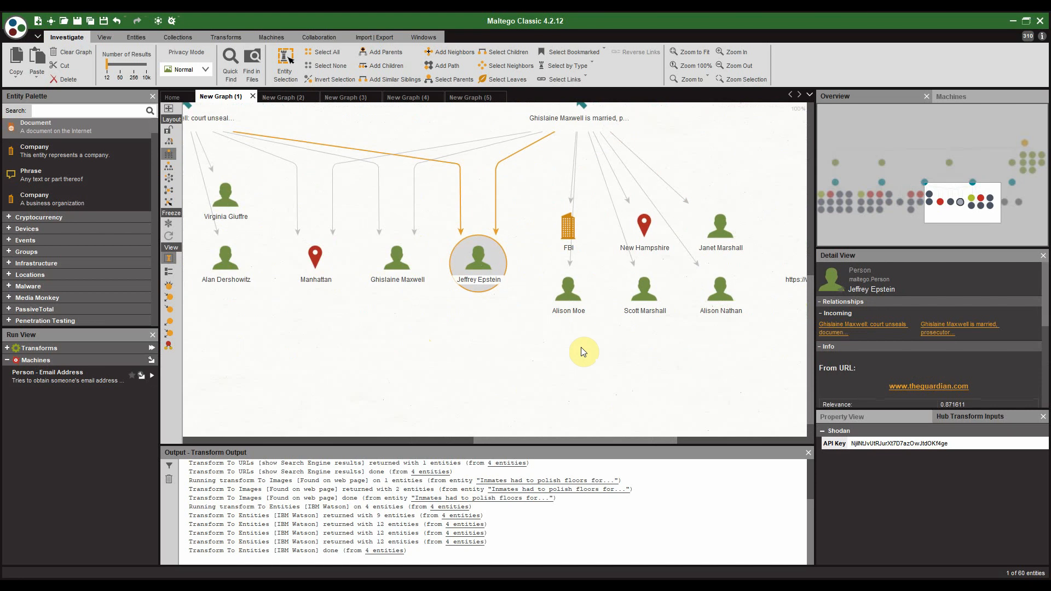
click(399, 264)
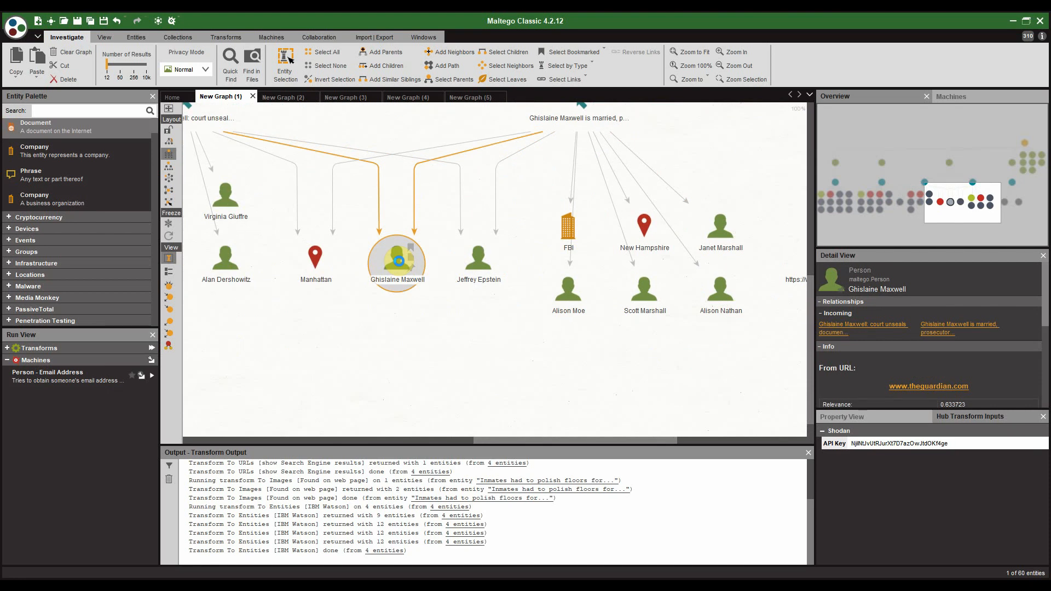
Step: Choose the OCCRP Aleph Lookup in Company registries transform for Ghislaine Maxwell
right_click(399, 261)
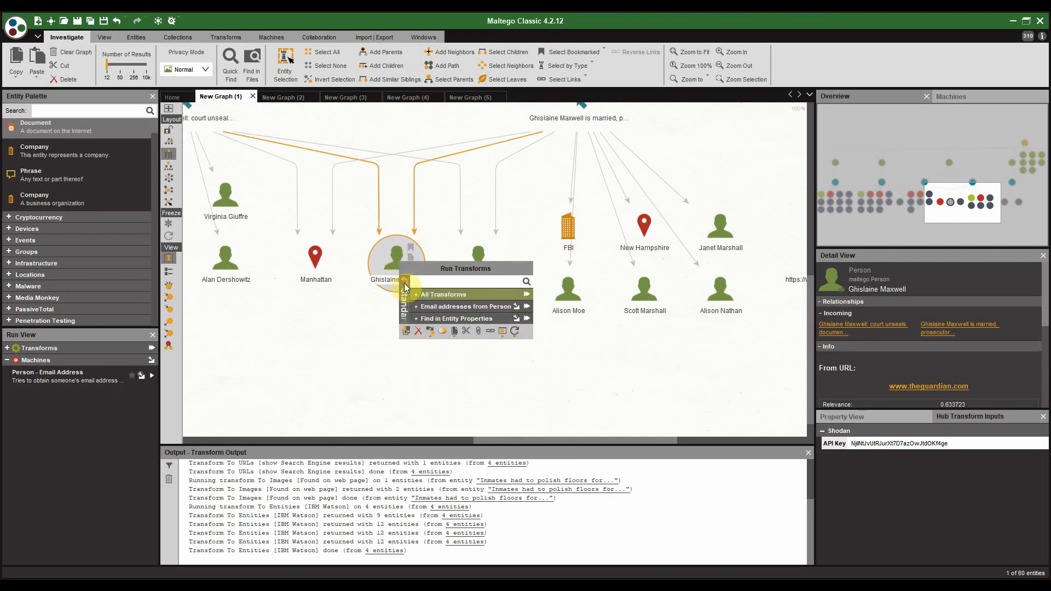
click(405, 285)
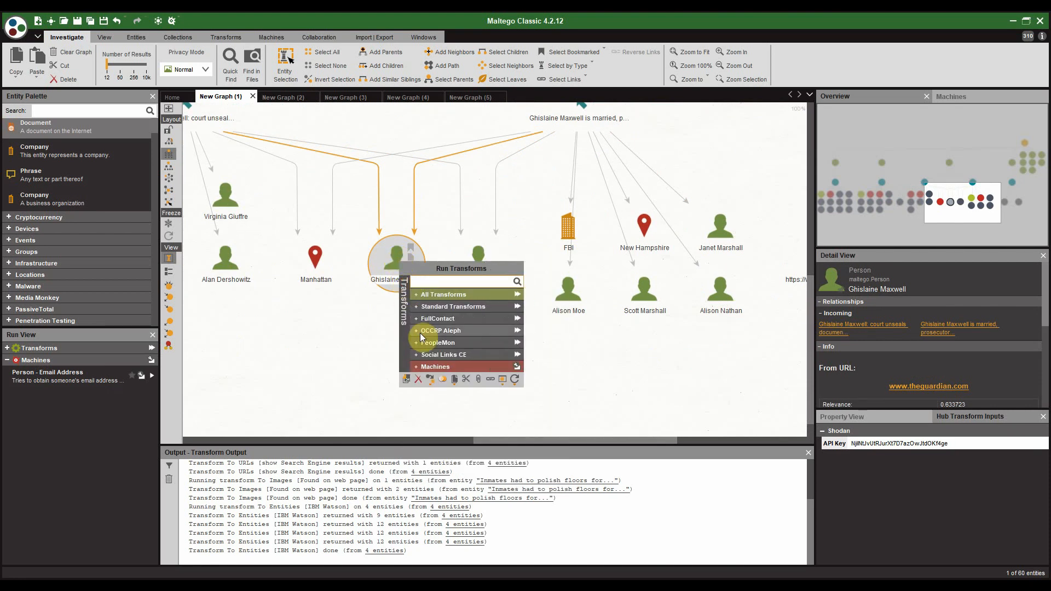
click(422, 335)
click(411, 296)
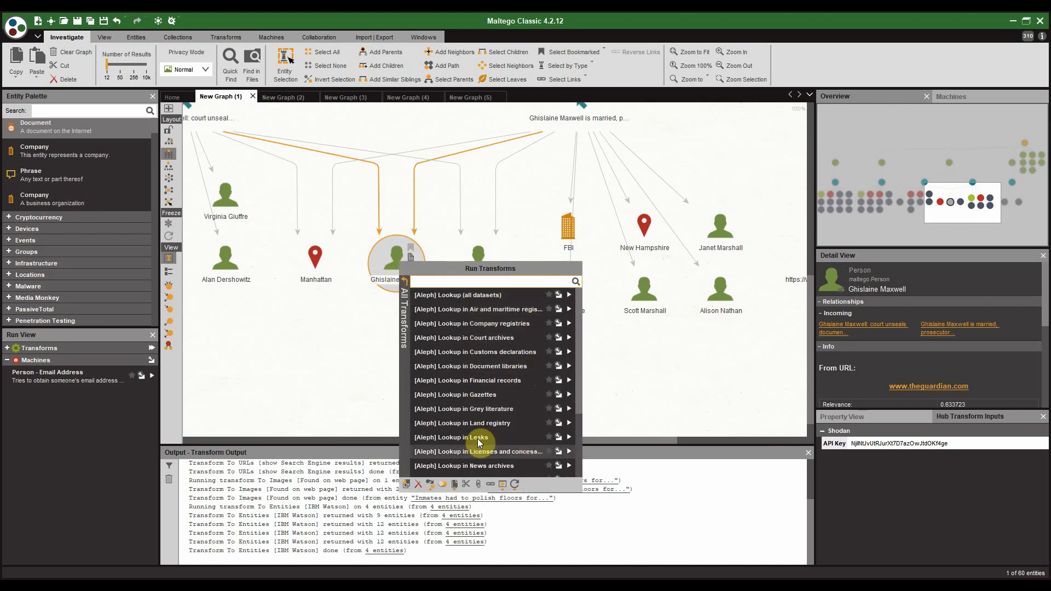
scroll(517, 421, down, 2)
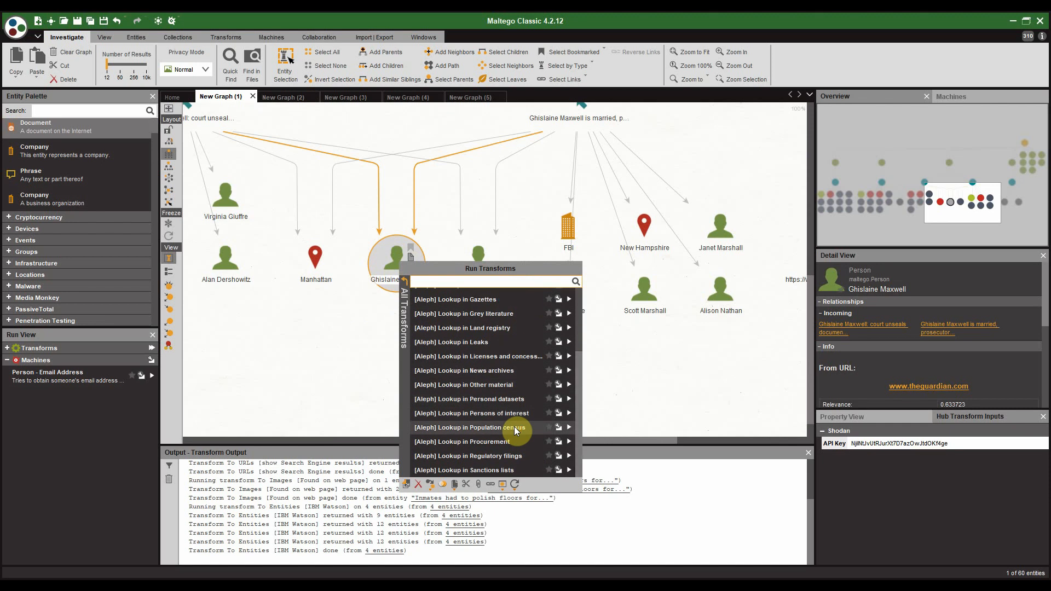
scroll(514, 431, up, 2)
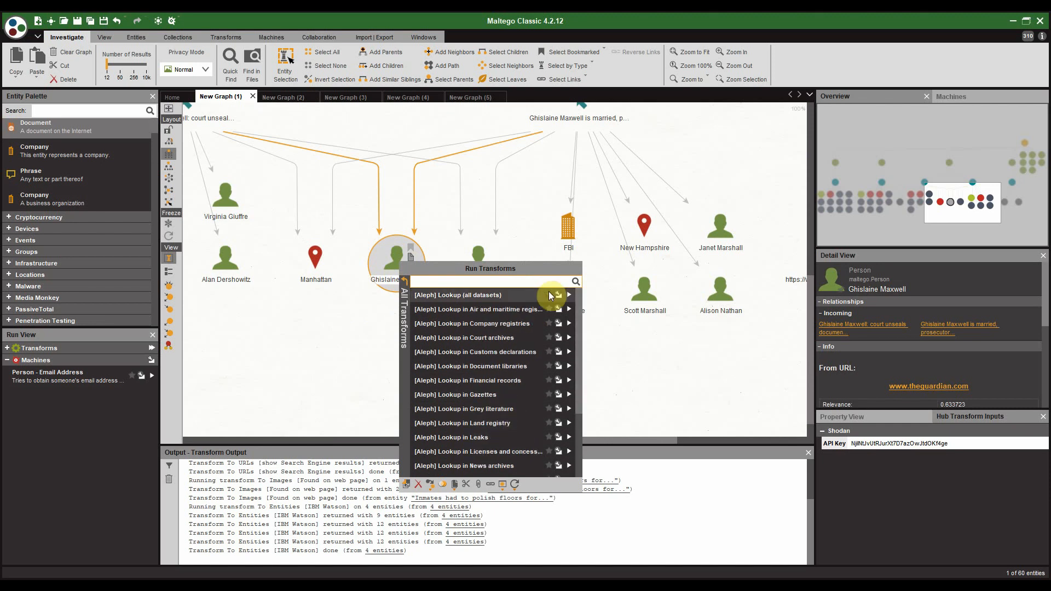
click(567, 323)
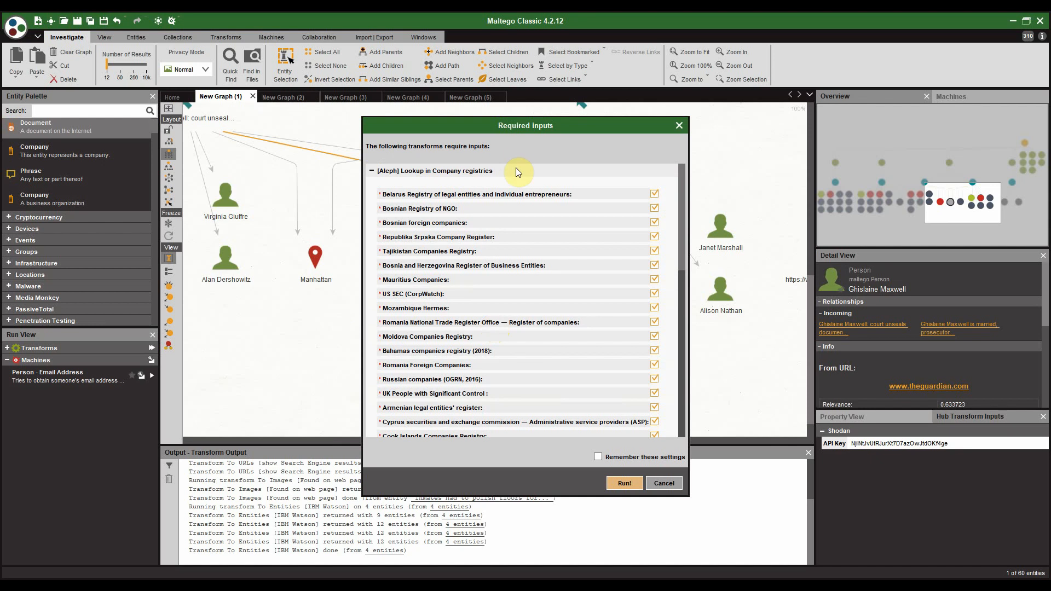
Step: Keep all listed registries ticked in Required inputs and run the lookup
scroll(537, 256, down, 2)
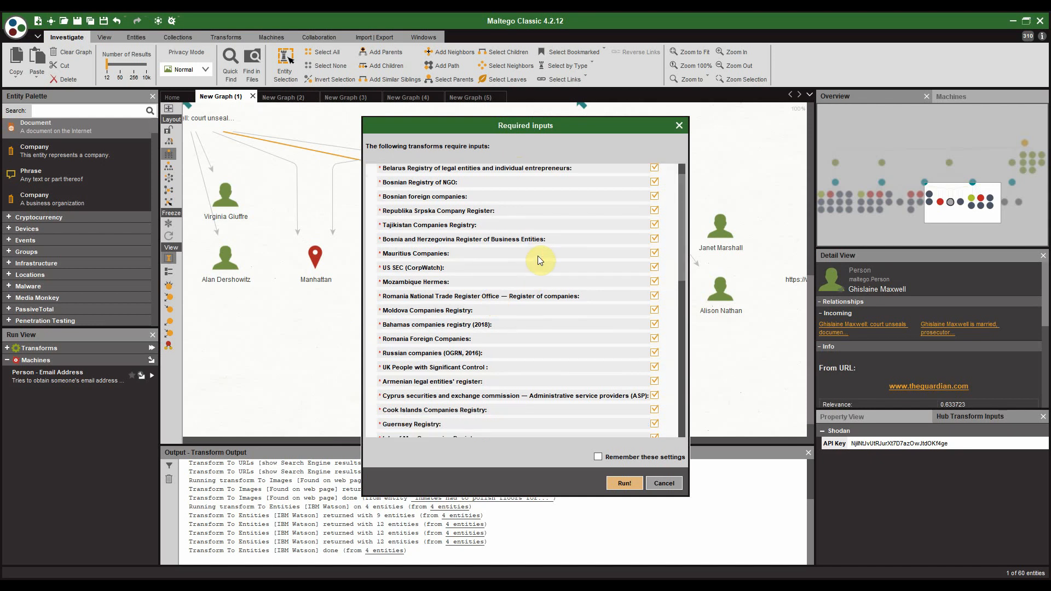
scroll(538, 257, down, 4)
scroll(541, 211, down, 3)
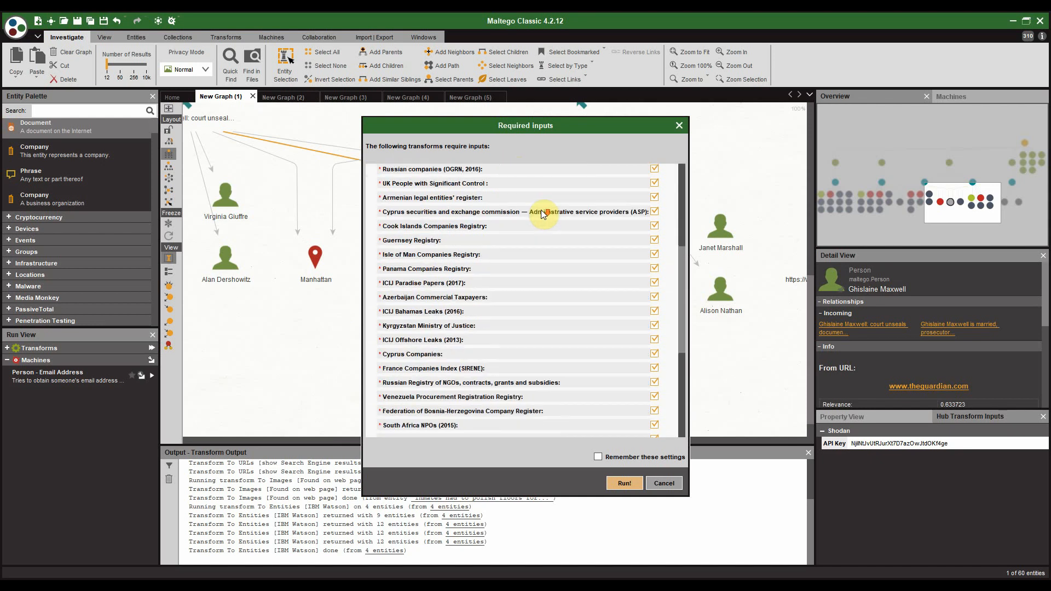
scroll(542, 214, down, 5)
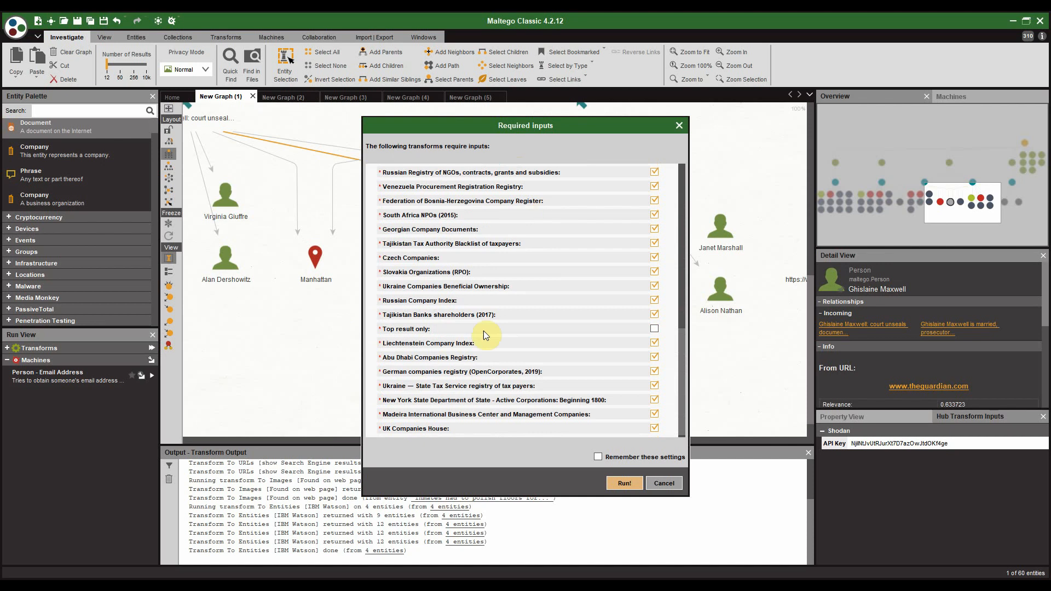
click(624, 484)
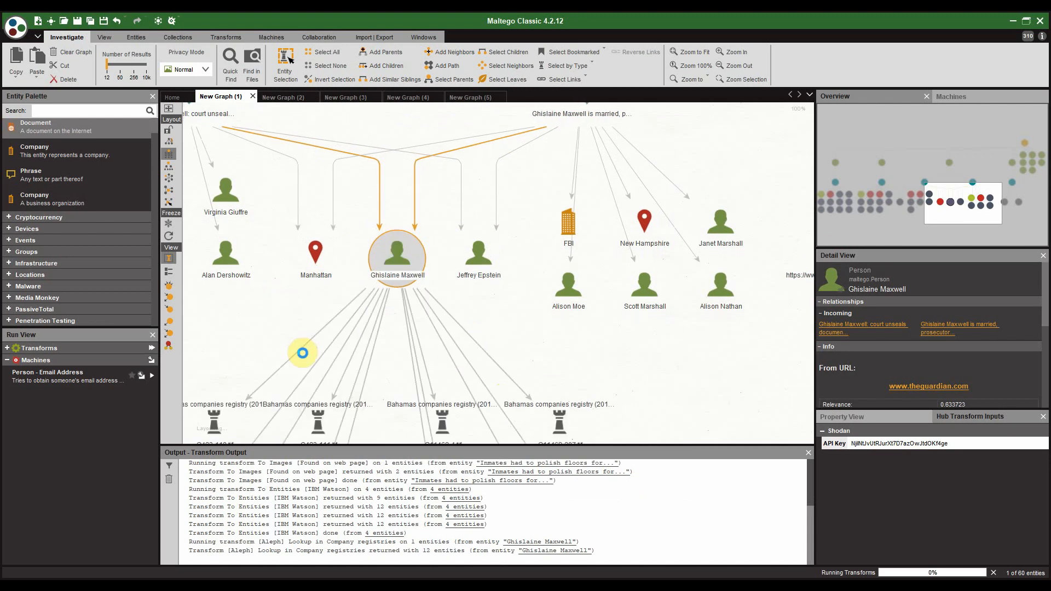
Step: Inspect the new Bahamas registry and UK Companies House person records under Ghislaine Maxwell
drag(270, 335, 408, 174)
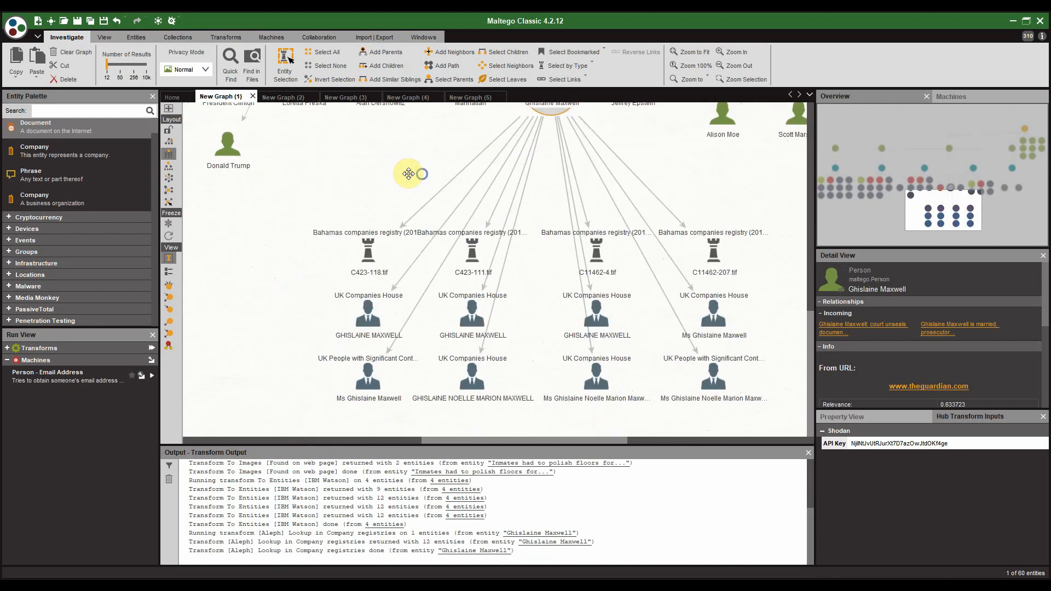
click(385, 239)
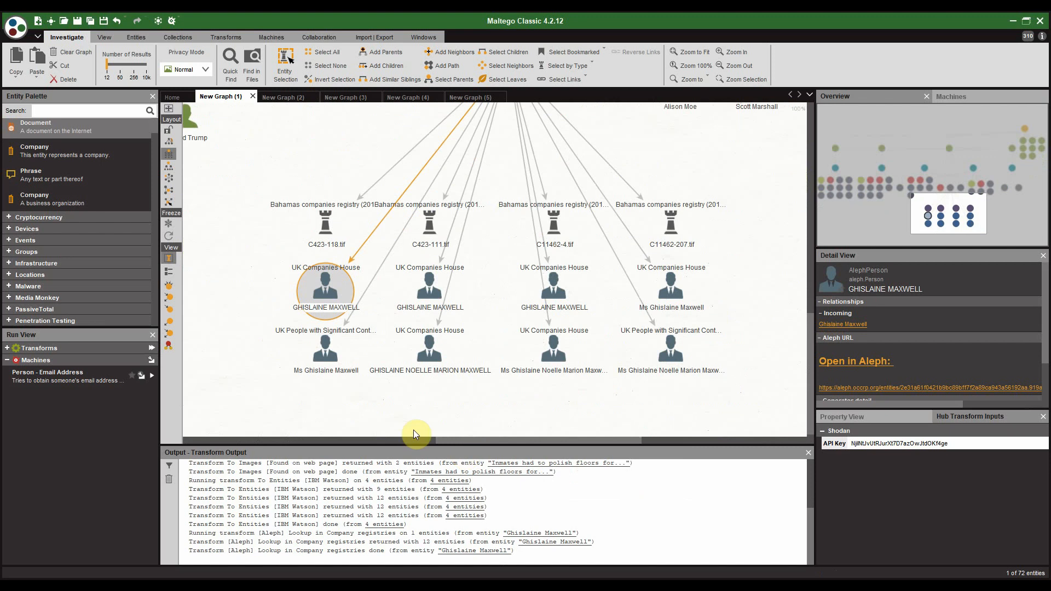
click(410, 372)
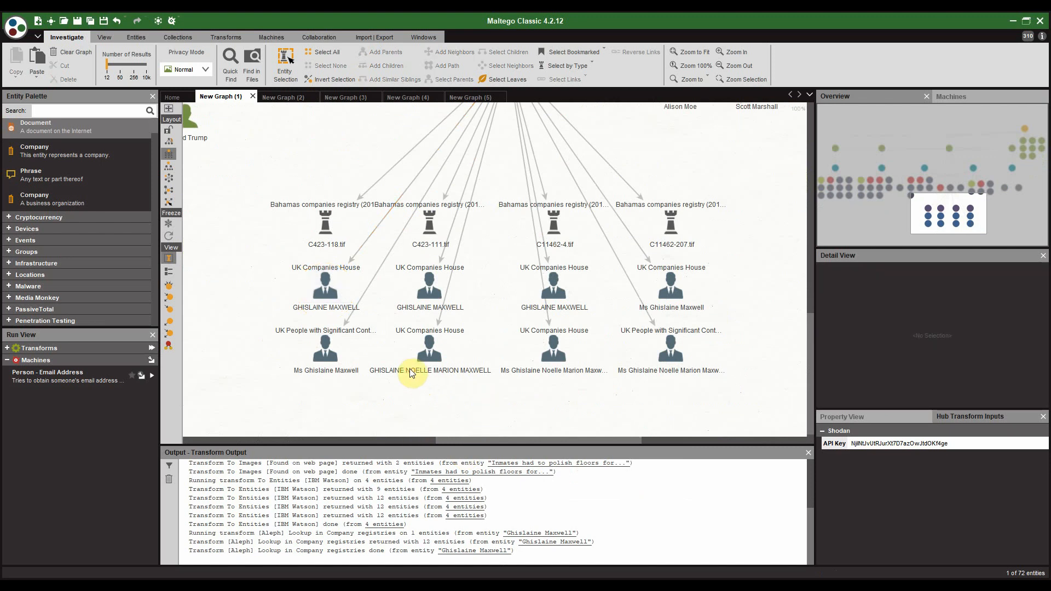
click(408, 371)
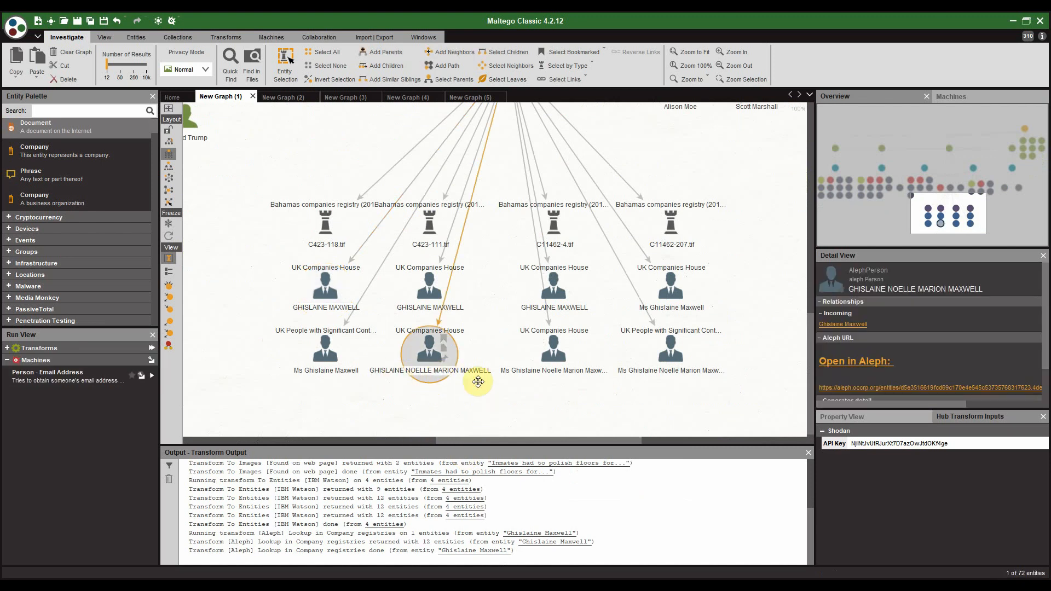
click(545, 373)
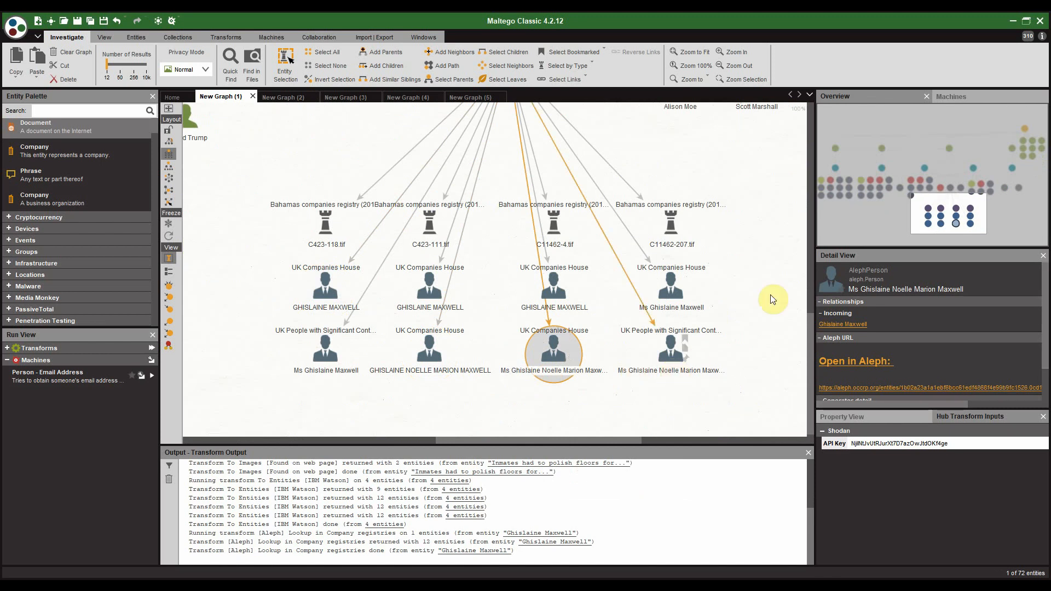
click(239, 264)
drag(256, 254, 779, 387)
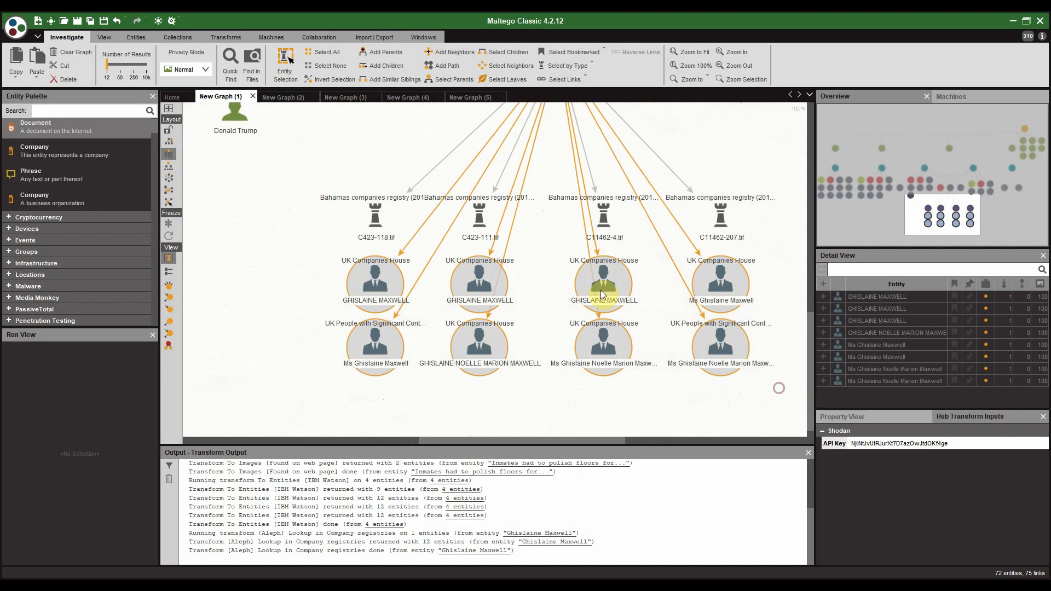
Step: Run [Aleph] all Relationships on the eight person records, adding ownership and director entities
click(598, 280)
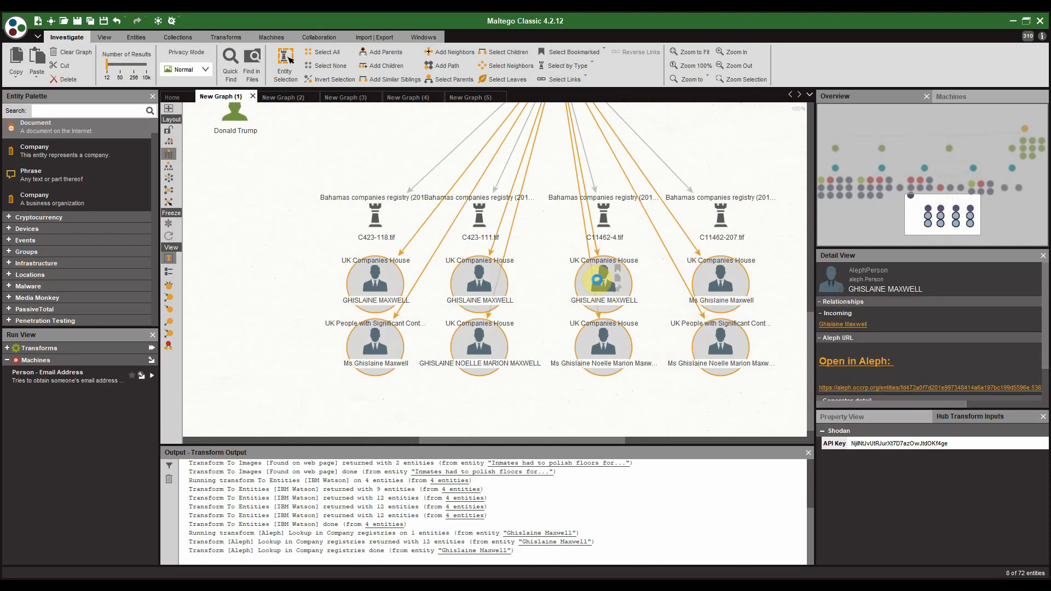
right_click(597, 280)
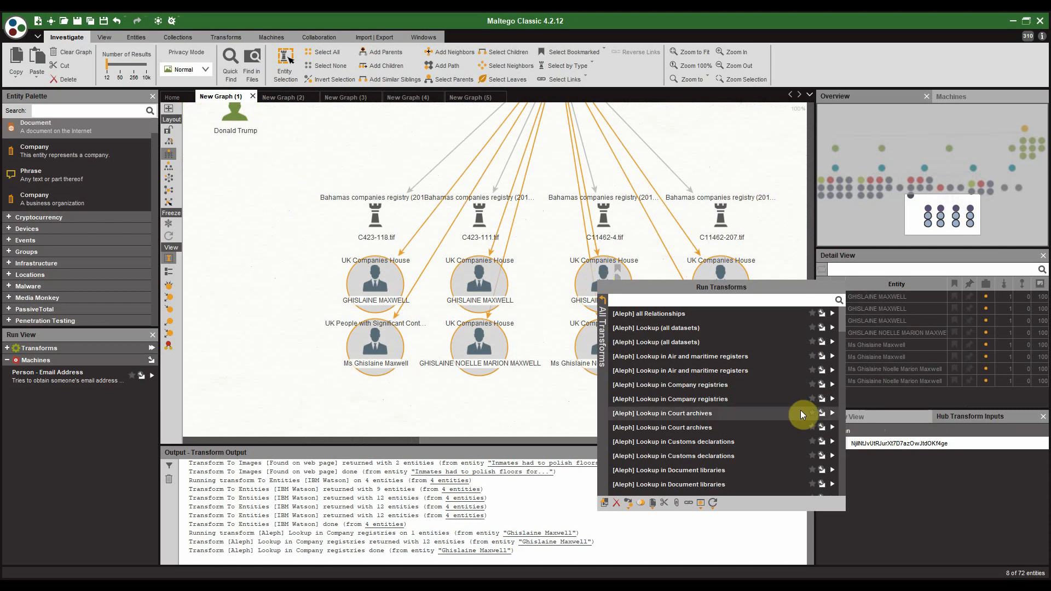
click(723, 292)
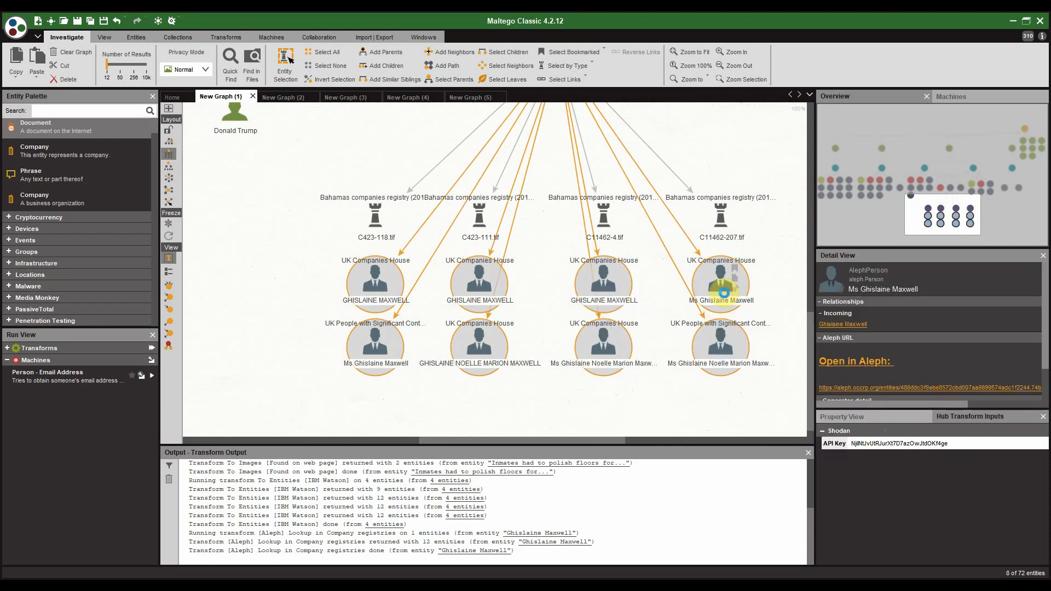
right_click(724, 294)
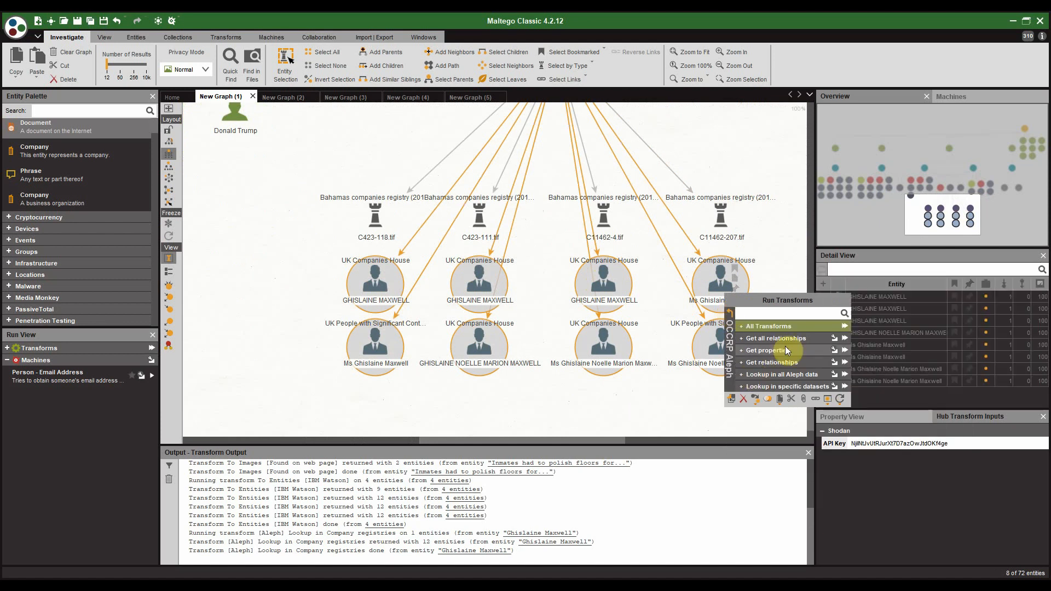
click(780, 342)
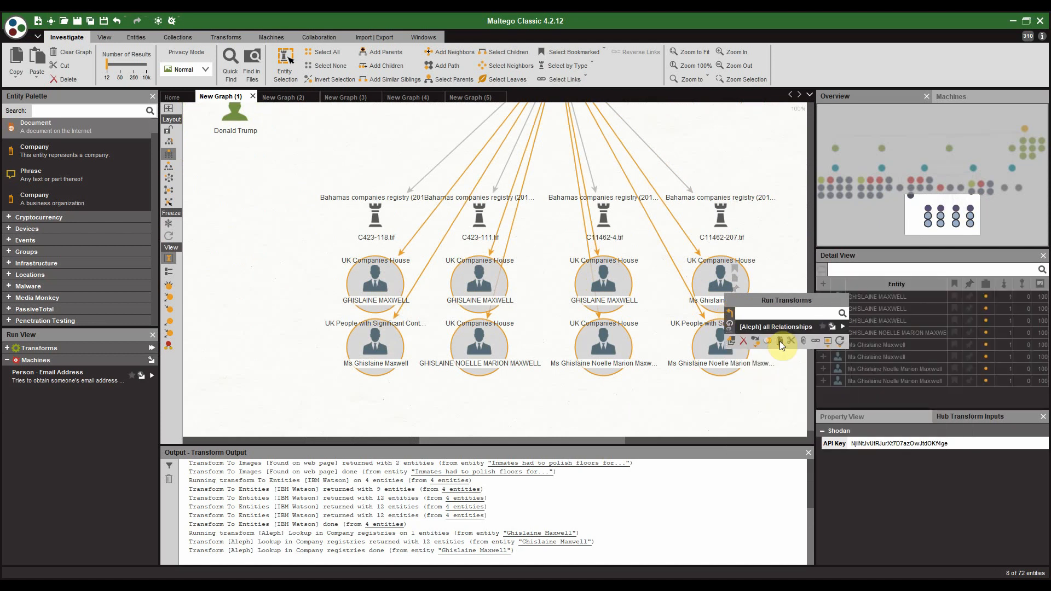
click(764, 329)
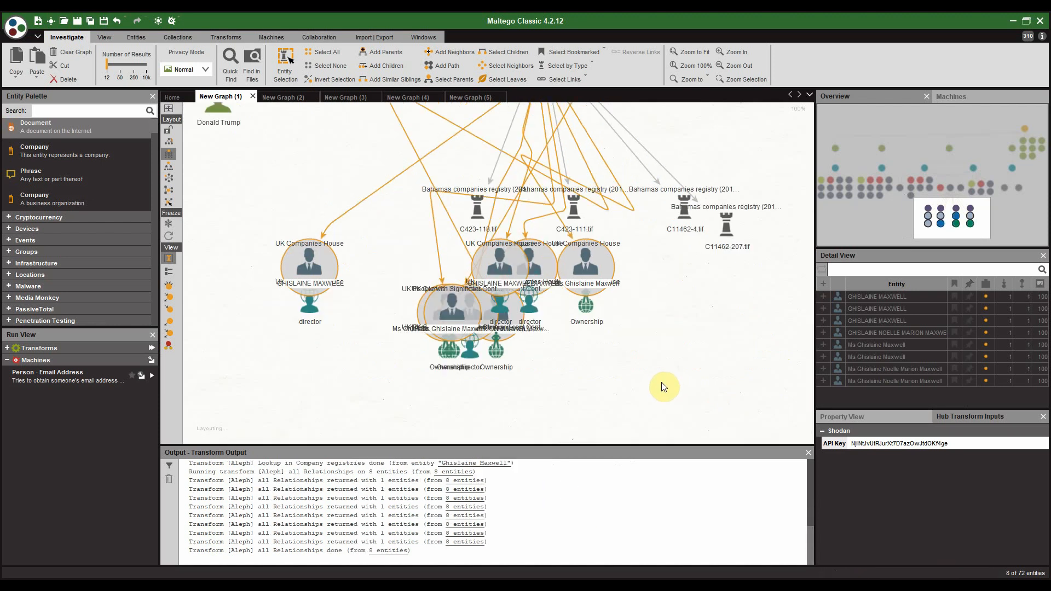
scroll(582, 367, down, 2)
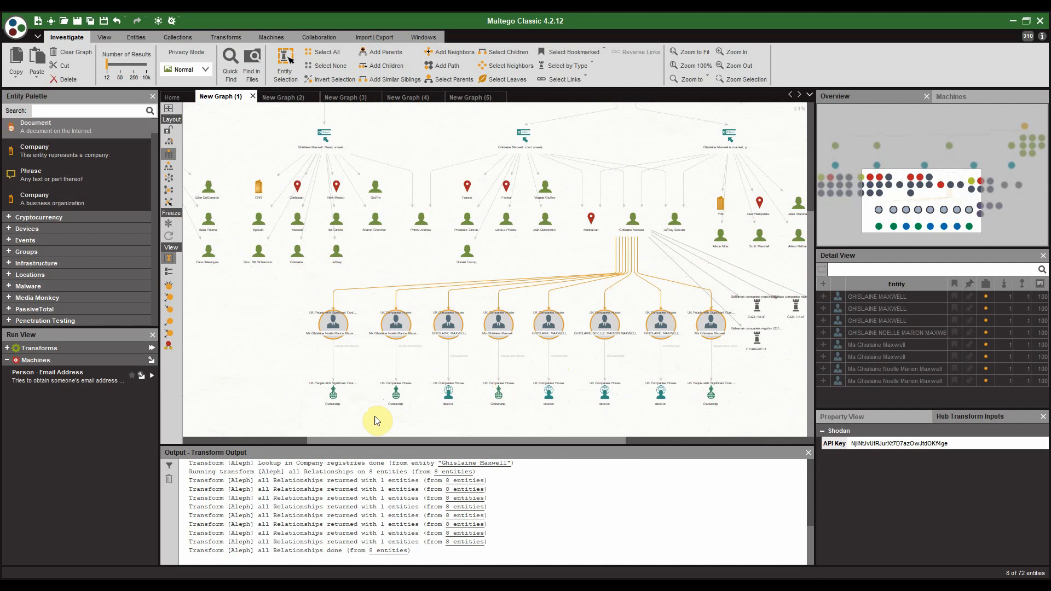
scroll(386, 391, up, 3)
drag(380, 392, 401, 297)
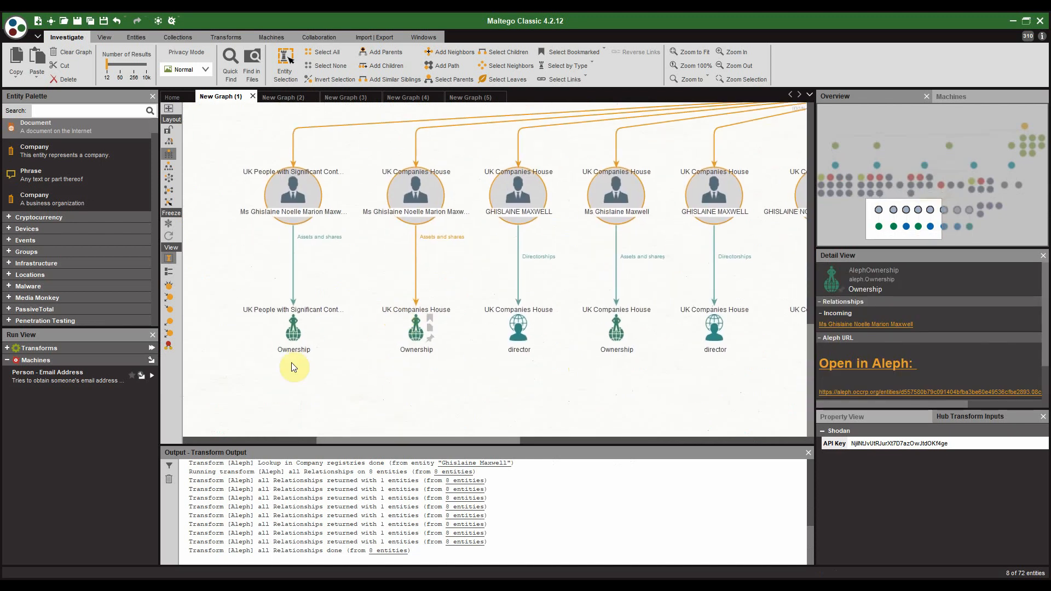
scroll(526, 366, down, 4)
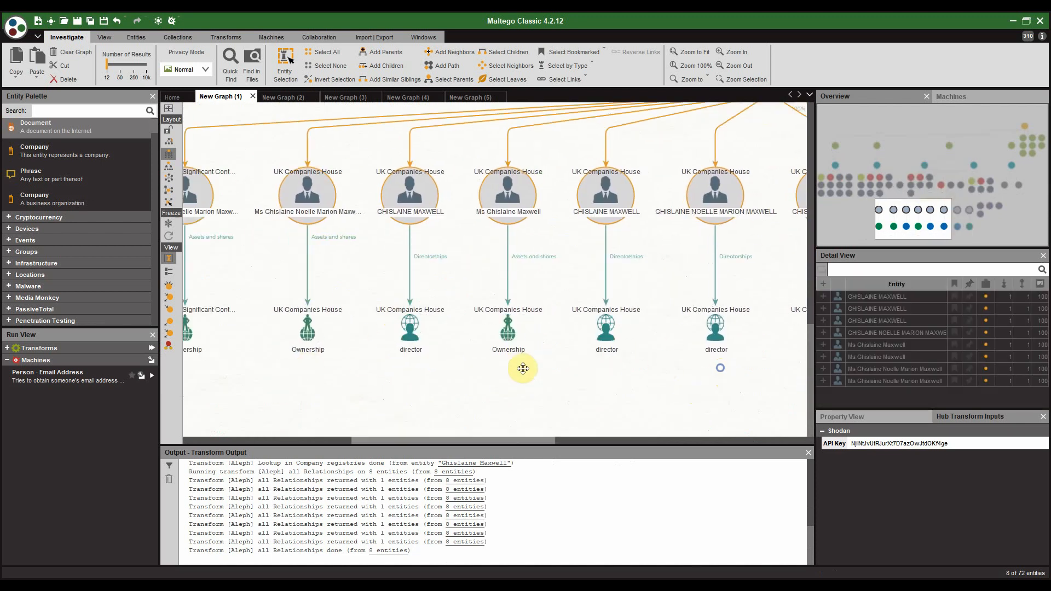
click(638, 246)
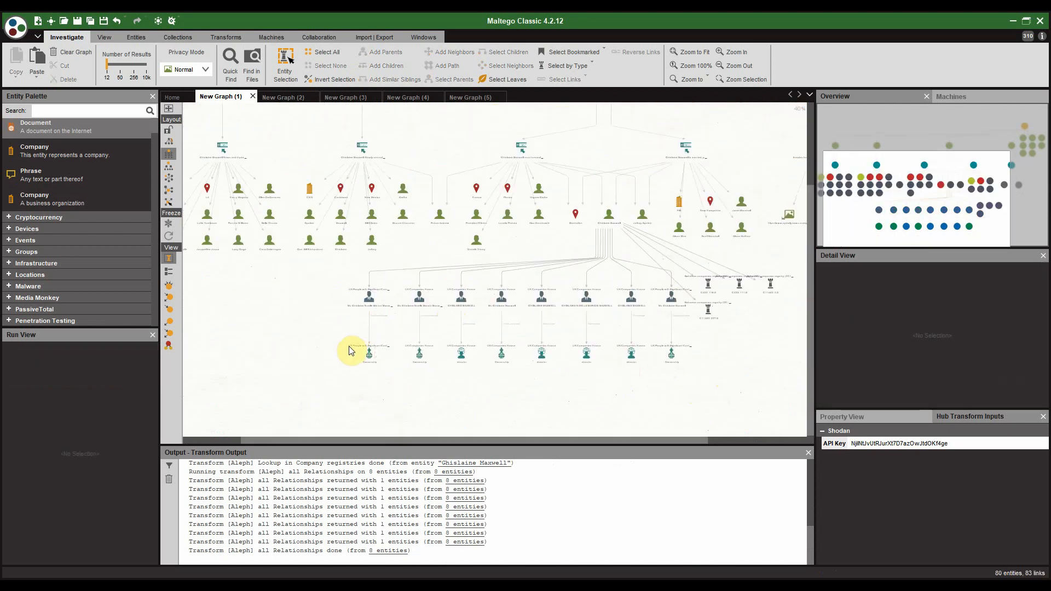
Step: Select the four director entries and run [Aleph] all Relationships on them
drag(347, 373, 679, 356)
scroll(680, 356, up, 2)
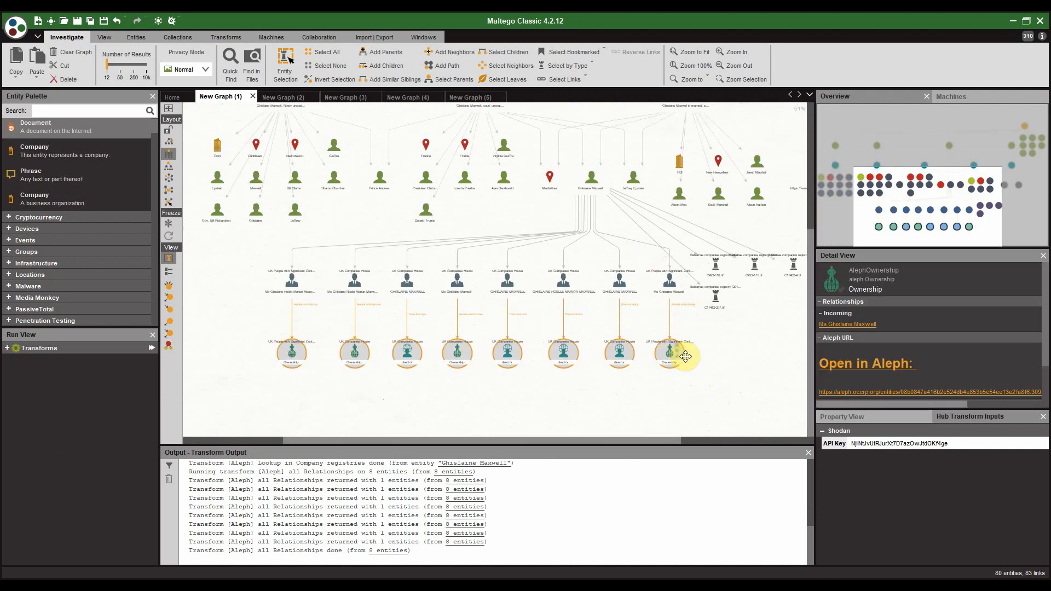
click(622, 351)
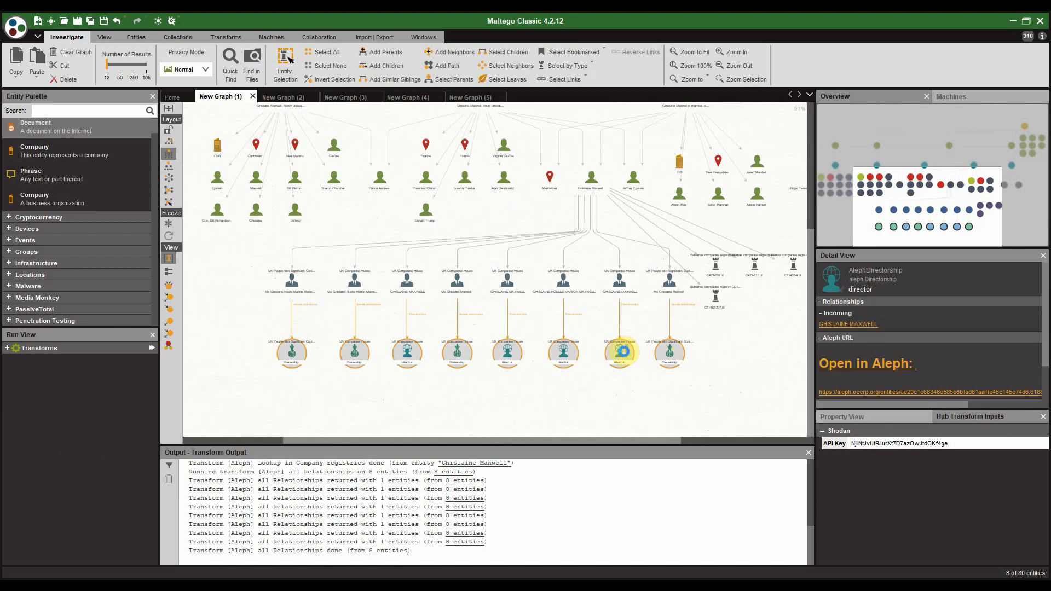
right_click(624, 351)
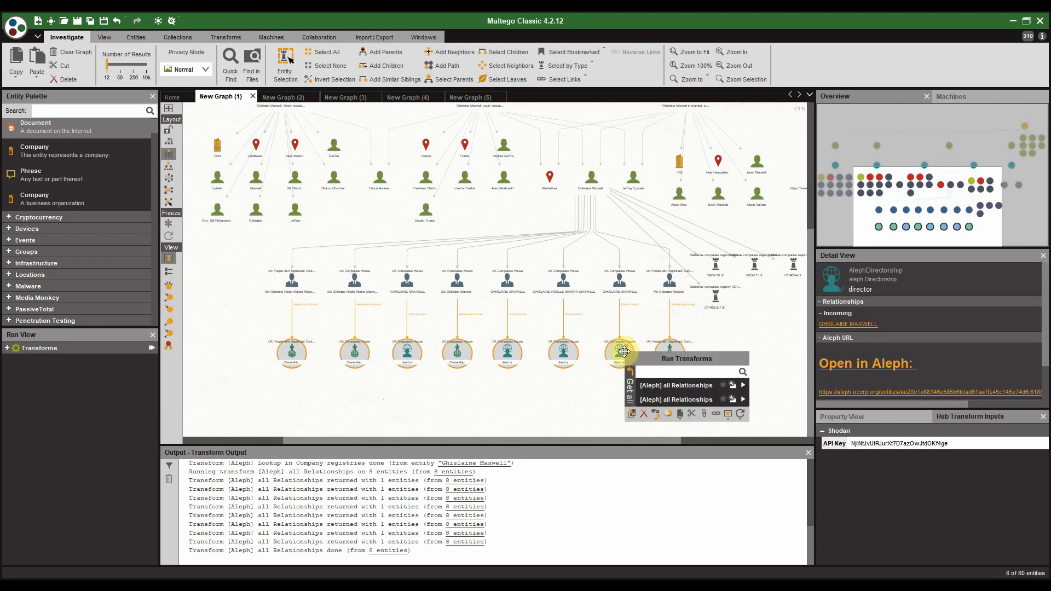
click(659, 386)
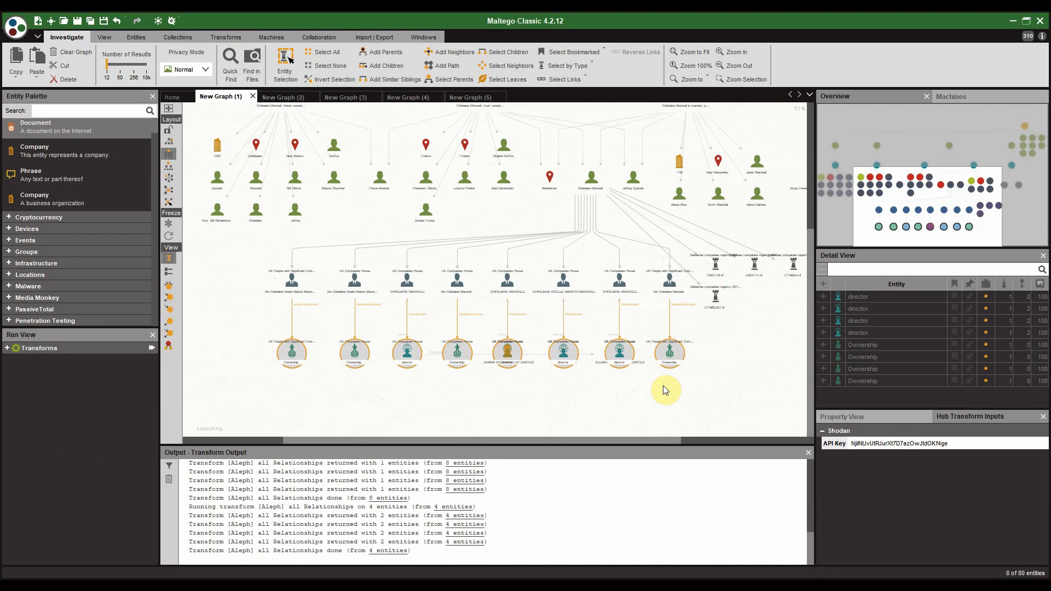
Step: Bring the new companies, e.g. ELLMAX ENTERPRISE LIMITED and TERRAMAR (UK), into view and select them
scroll(397, 378, down, 1)
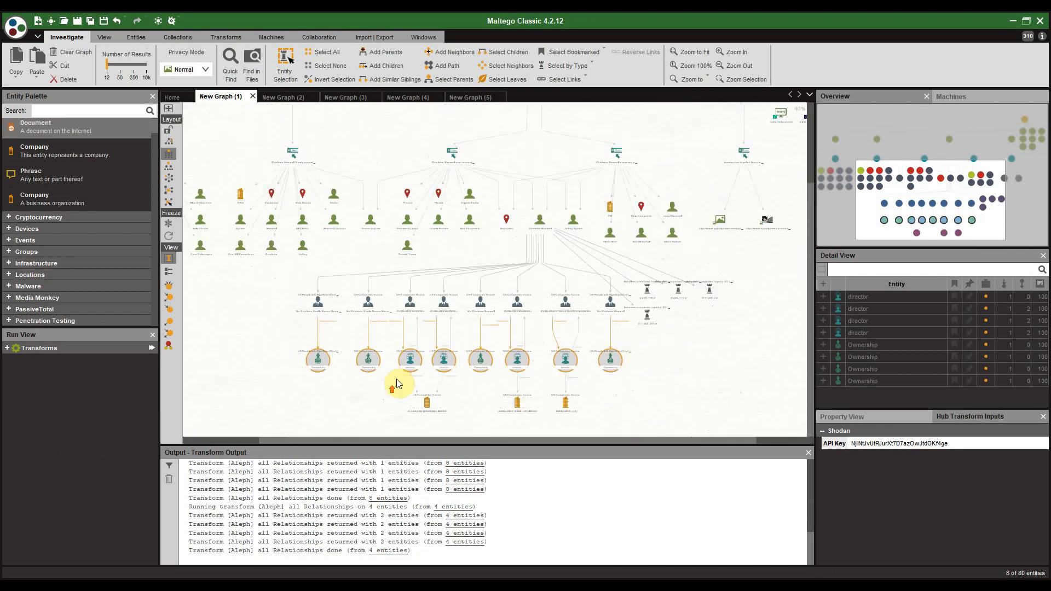
scroll(397, 379, up, 1)
drag(402, 325, 405, 271)
scroll(405, 271, up, 5)
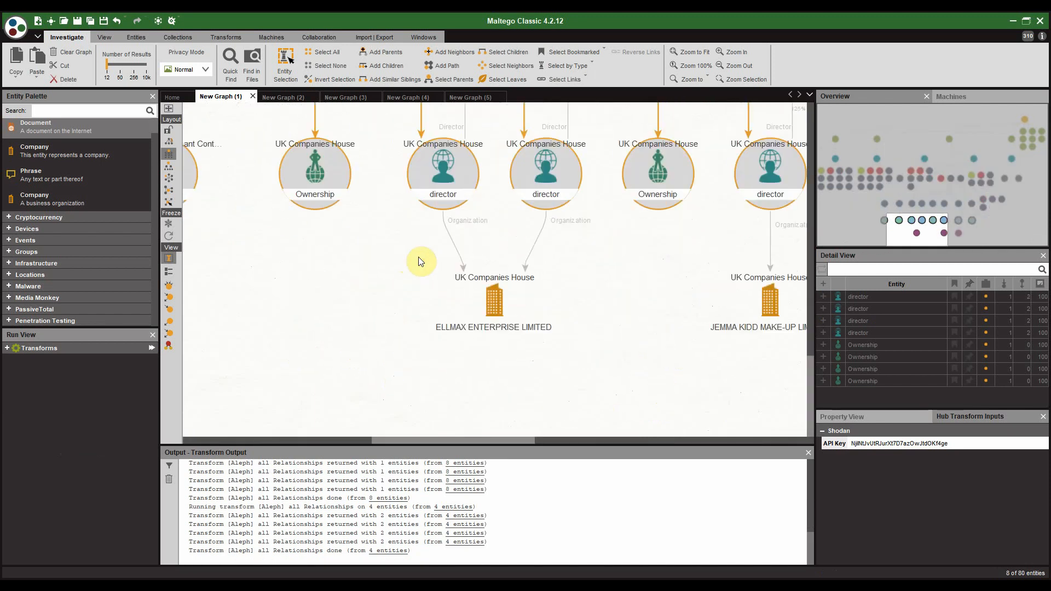
scroll(429, 287, down, 4)
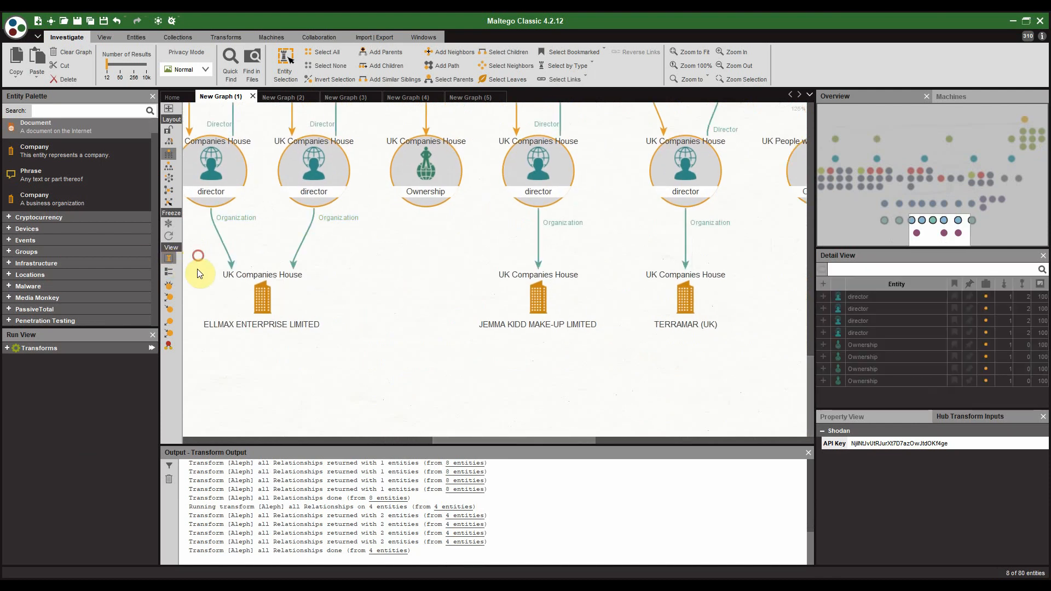
drag(198, 256, 734, 335)
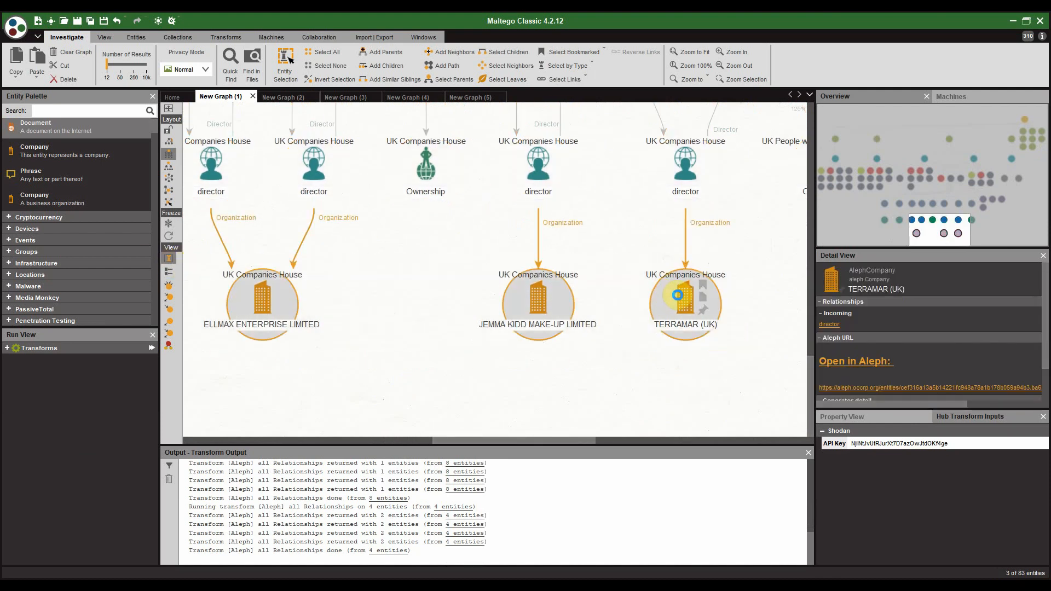
Step: Run [Aleph] all Relationships on the three companies and review their new directorships
right_click(678, 295)
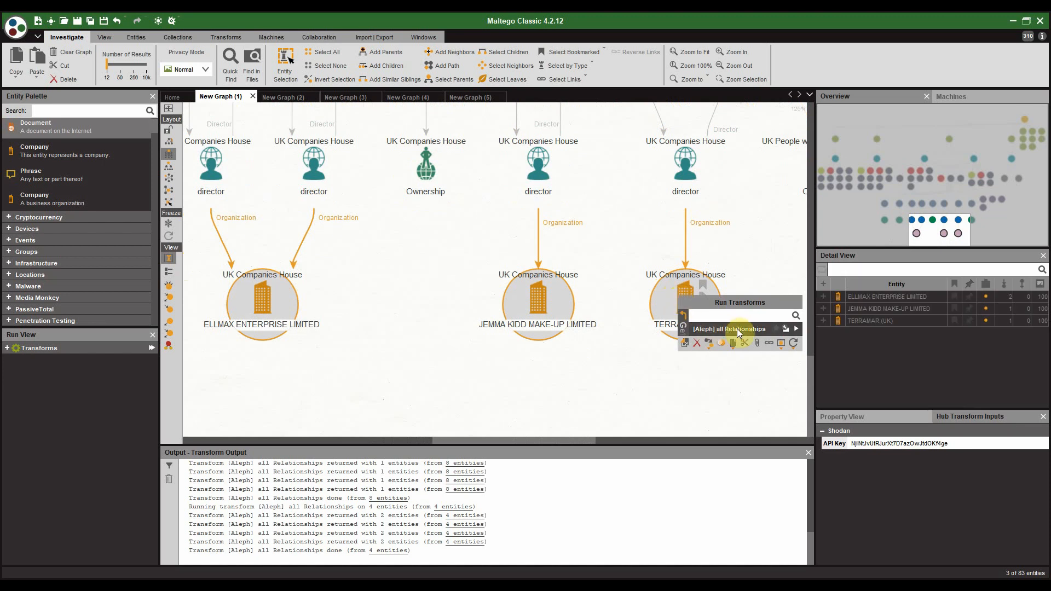
click(797, 327)
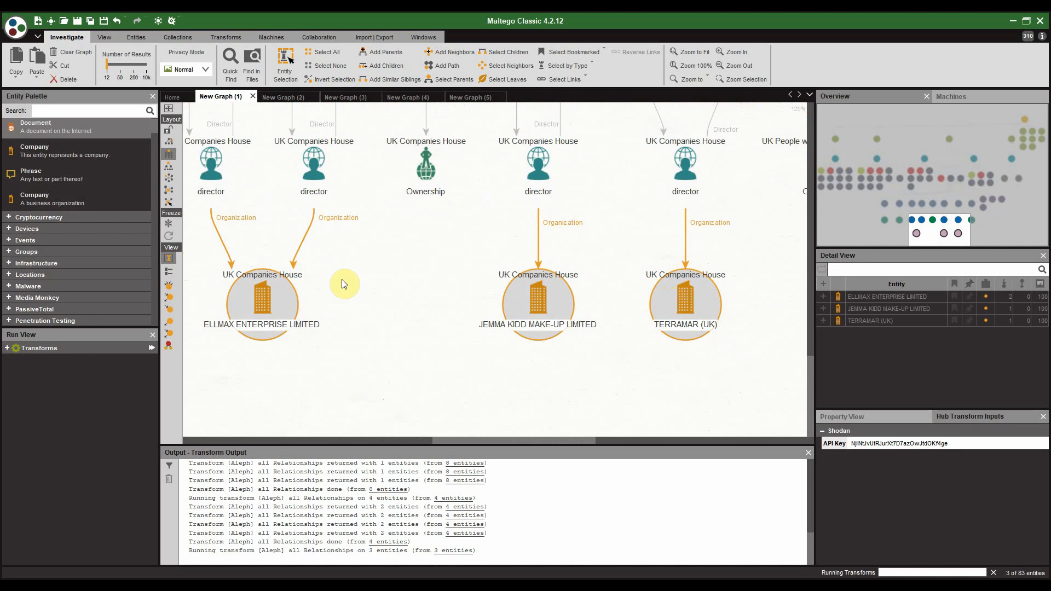
scroll(402, 230, down, 2)
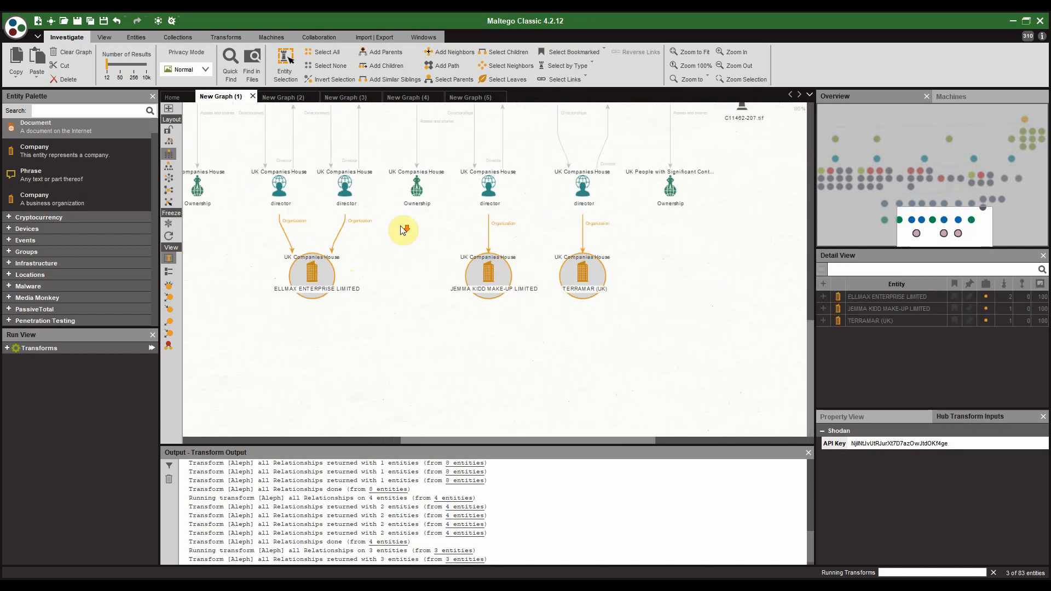
click(400, 283)
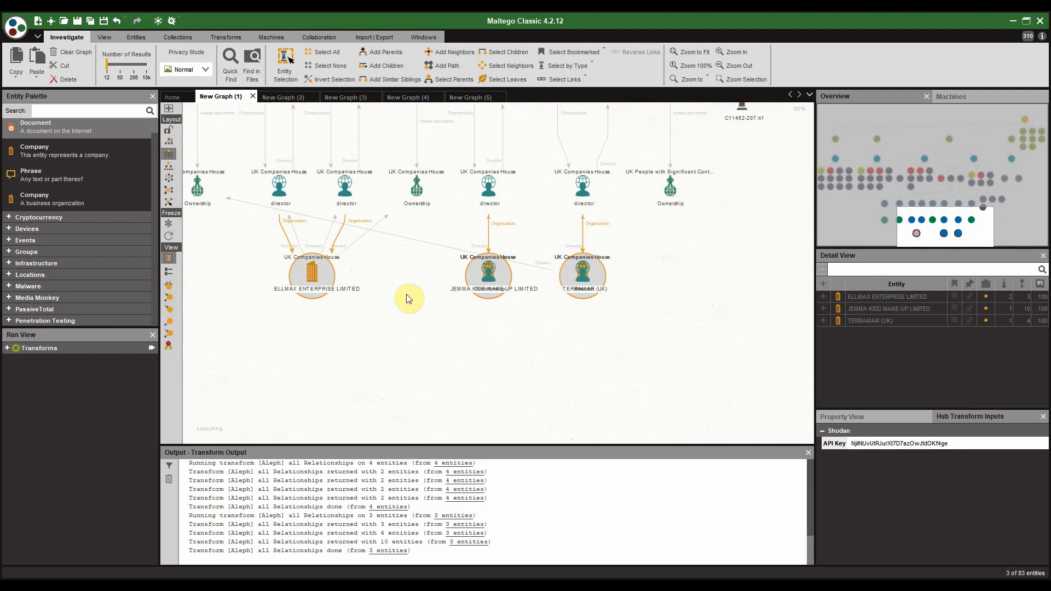
drag(601, 252, 608, 236)
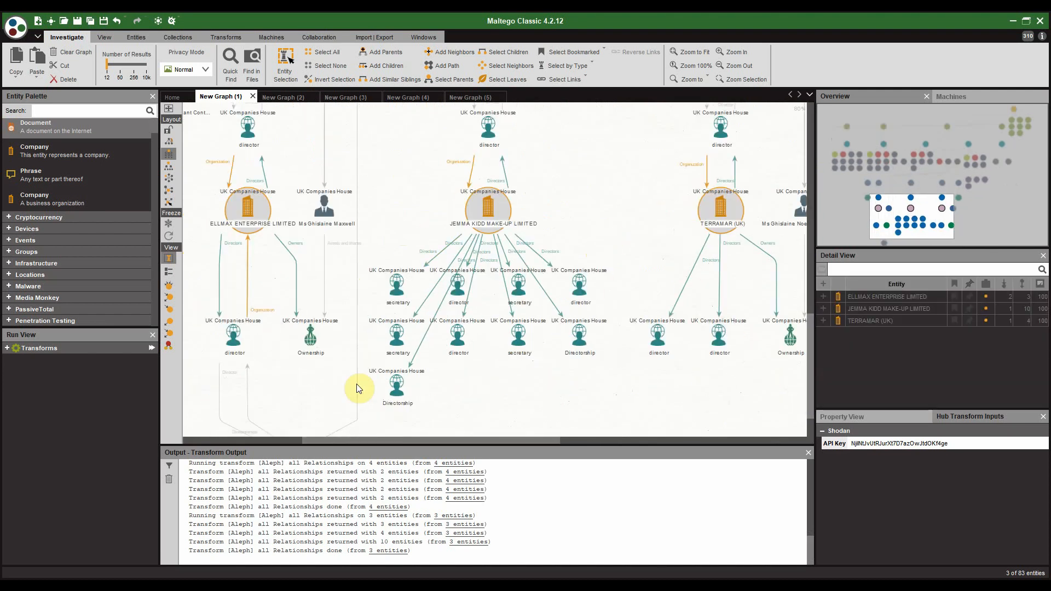
drag(459, 307, 575, 323)
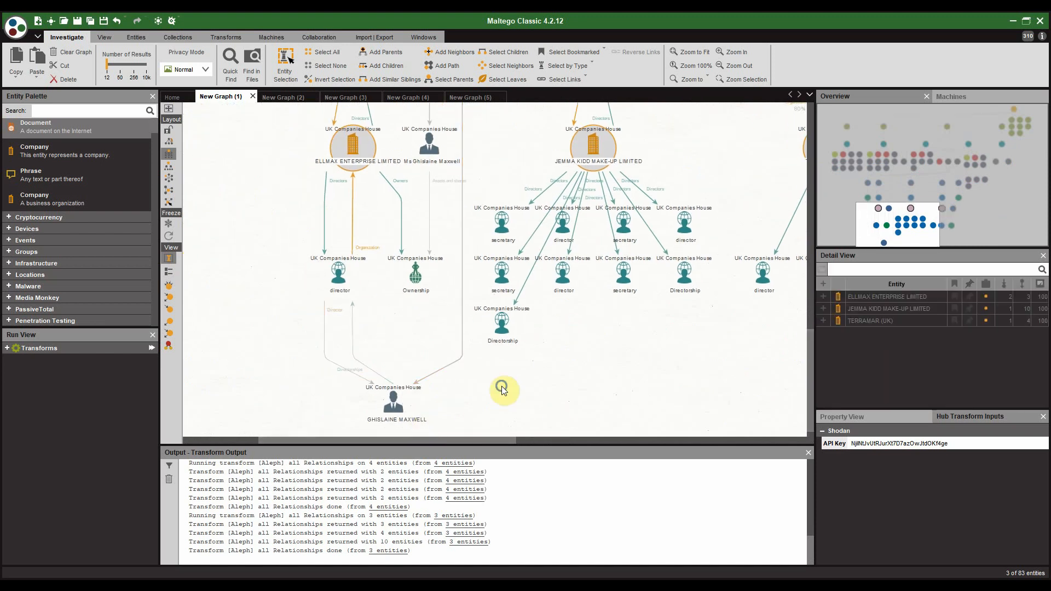
drag(500, 387, 338, 370)
drag(647, 320, 586, 326)
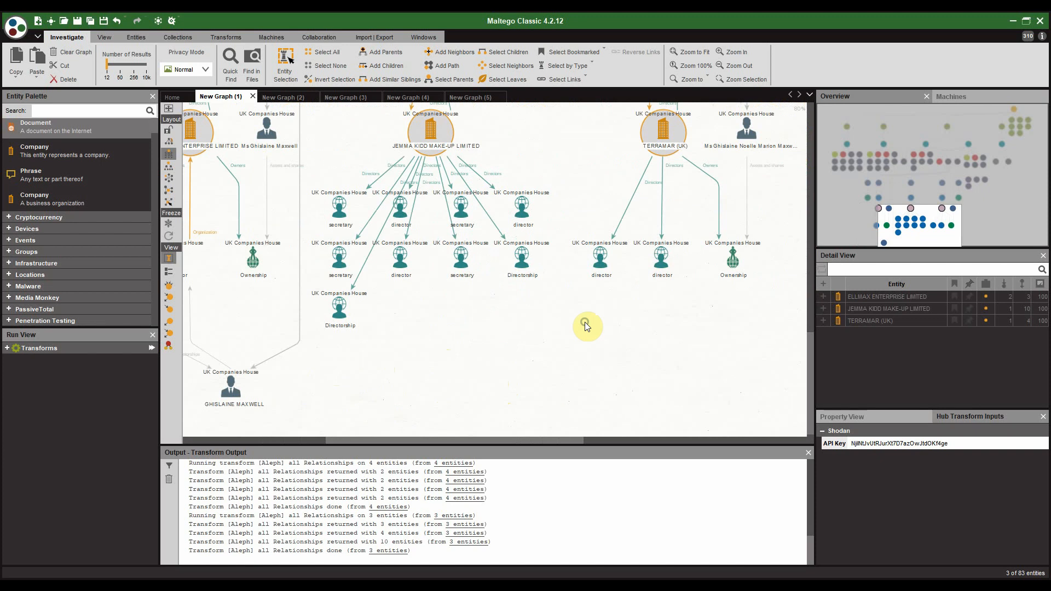
drag(638, 354, 709, 398)
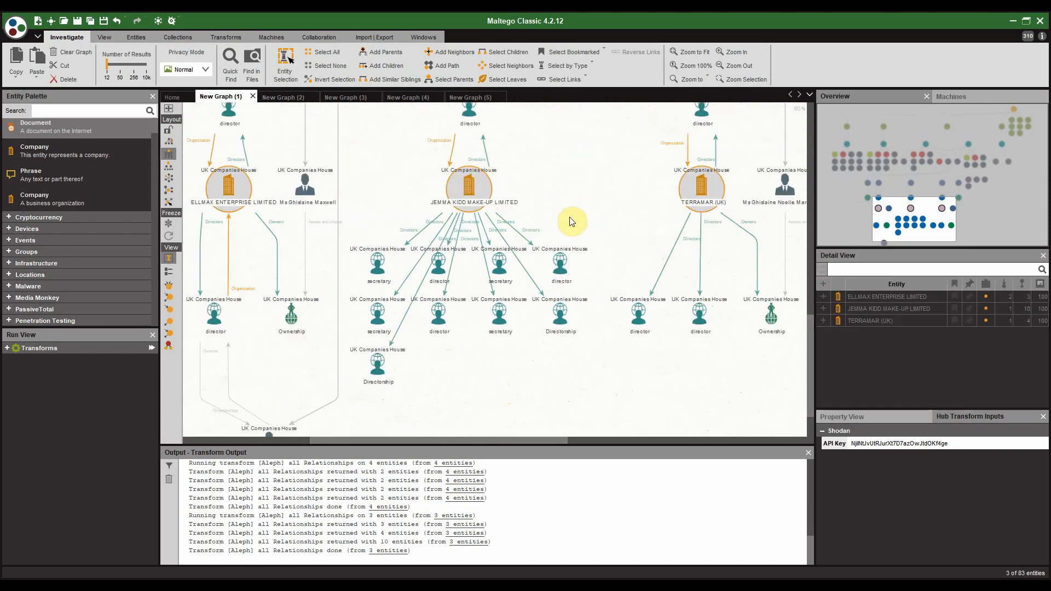
Step: Run [Aleph] to Address on the three companies to fetch their addresses
mouse_move(467, 187)
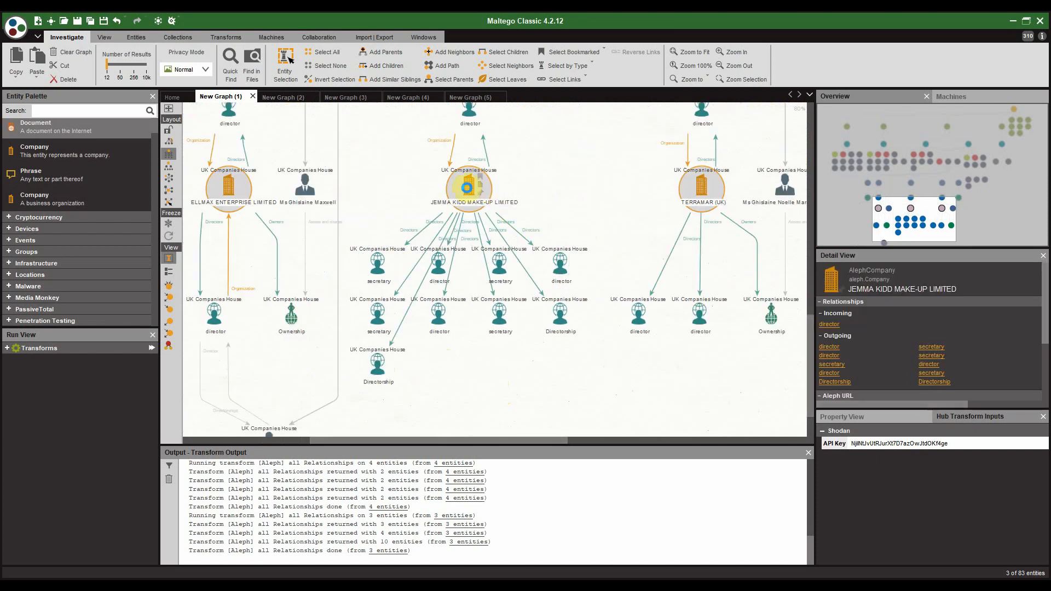
right_click(467, 188)
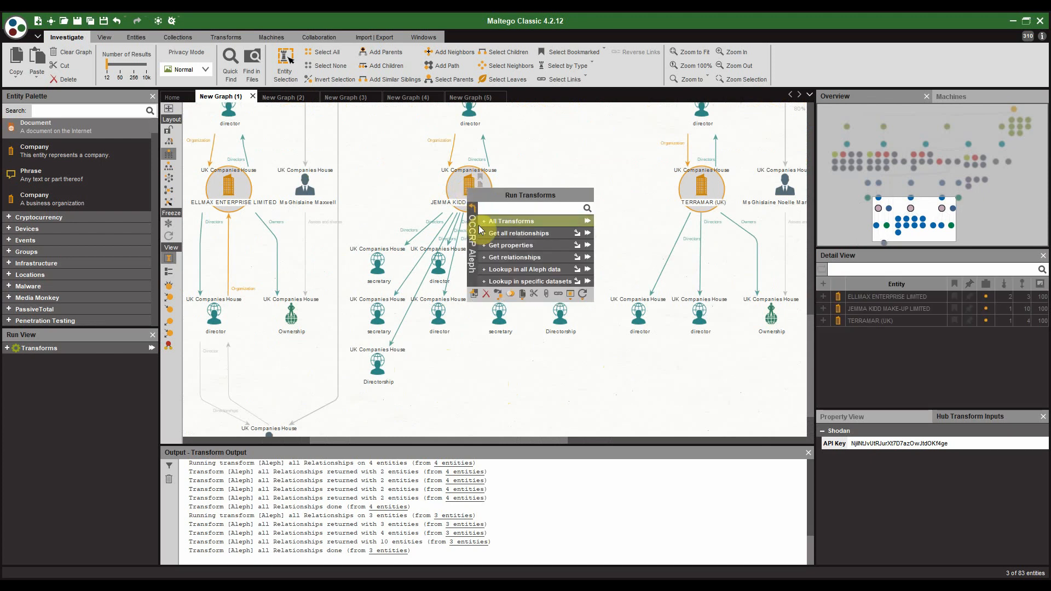
click(484, 245)
click(504, 218)
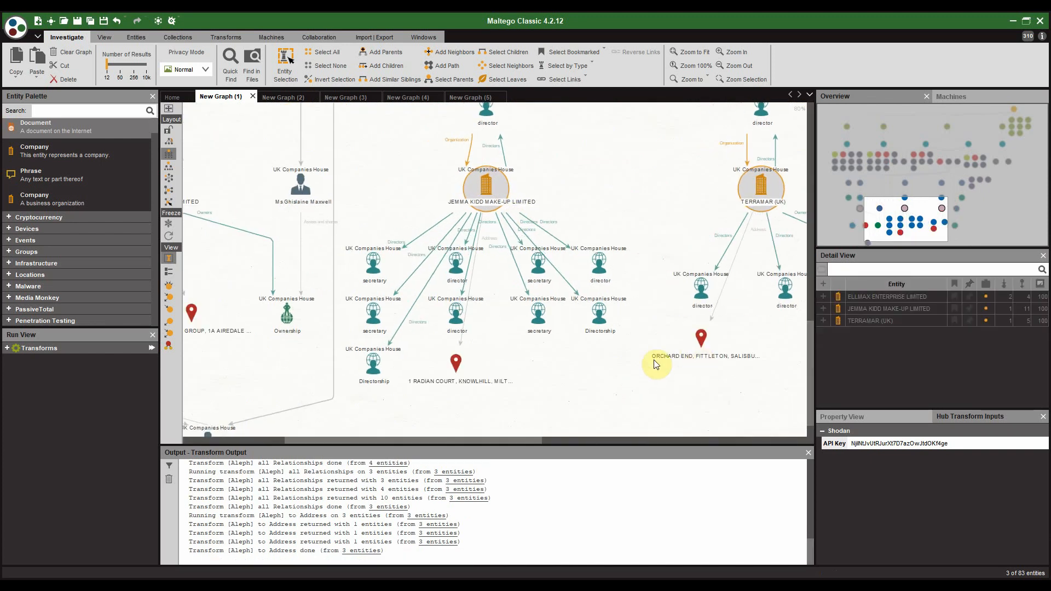
Step: Zoom and pan around the graph to review the new address locations and company cluster
scroll(662, 308, up, 2)
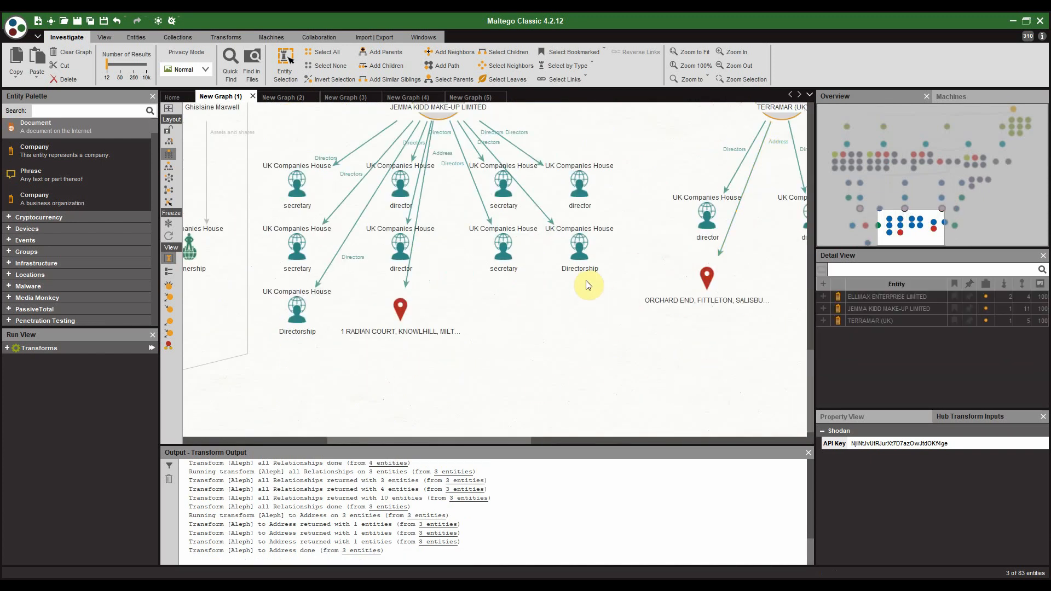
scroll(561, 302, down, 5)
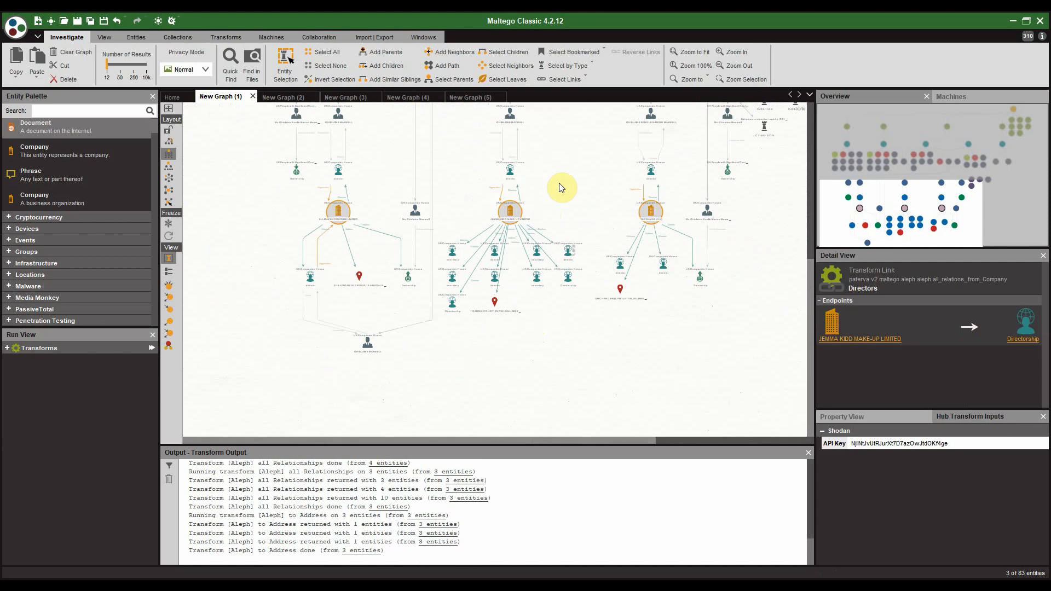
scroll(560, 183, up, 4)
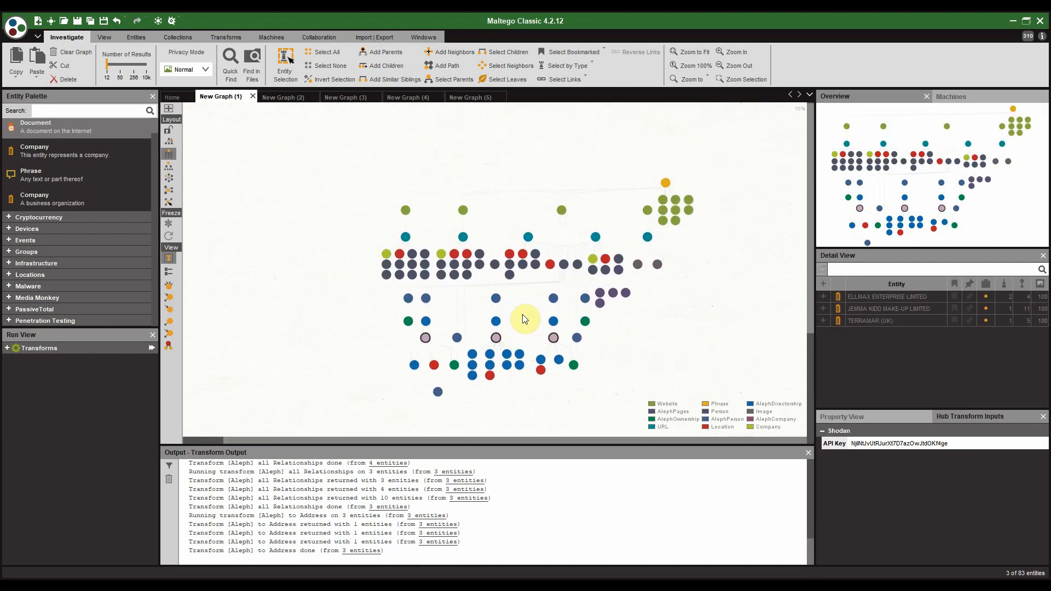
scroll(526, 317, up, 3)
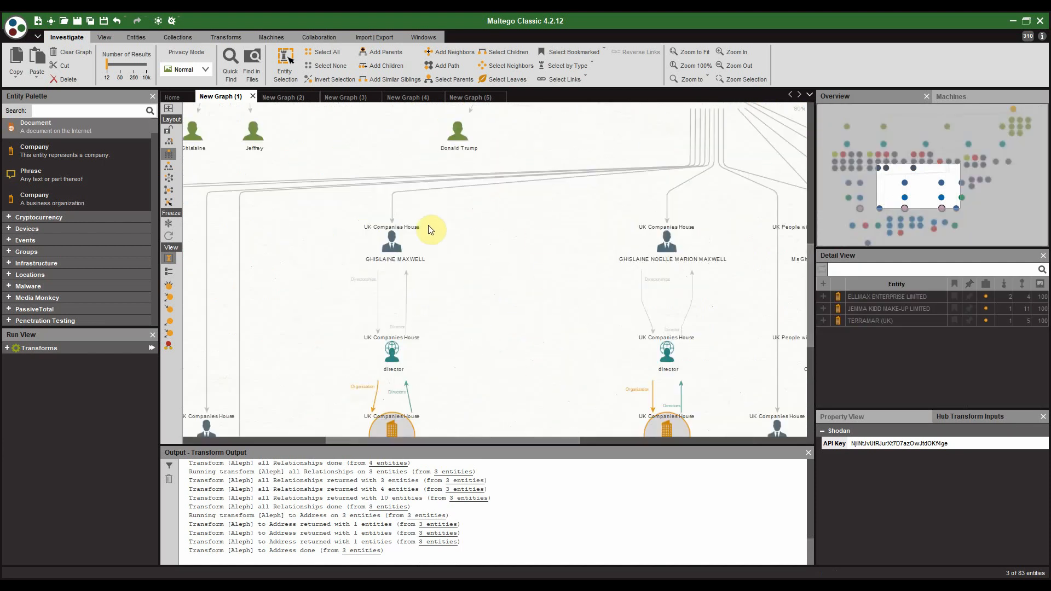
scroll(530, 260, down, 5)
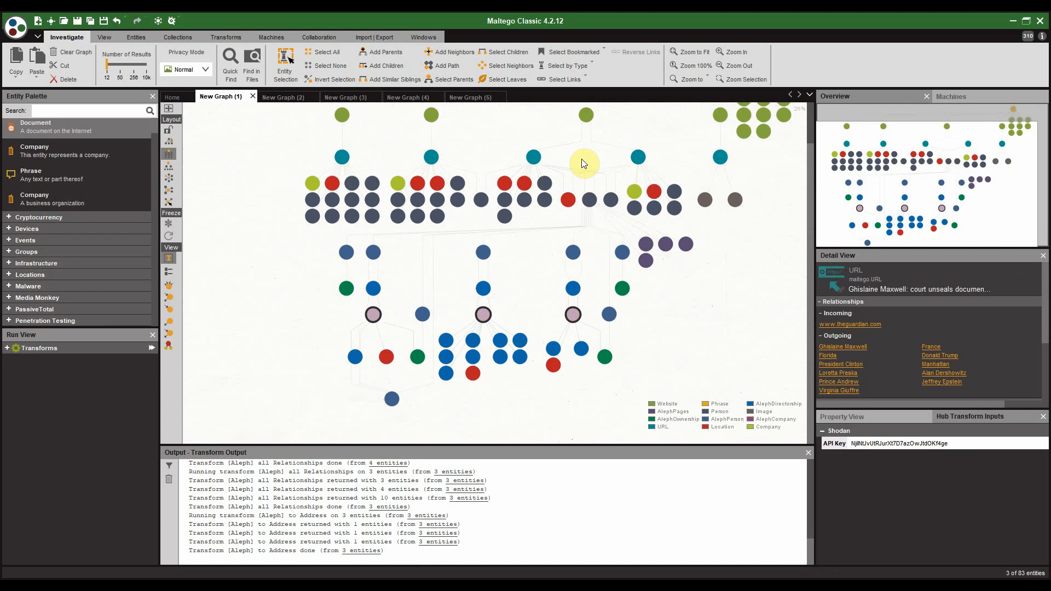
scroll(485, 210, up, 2)
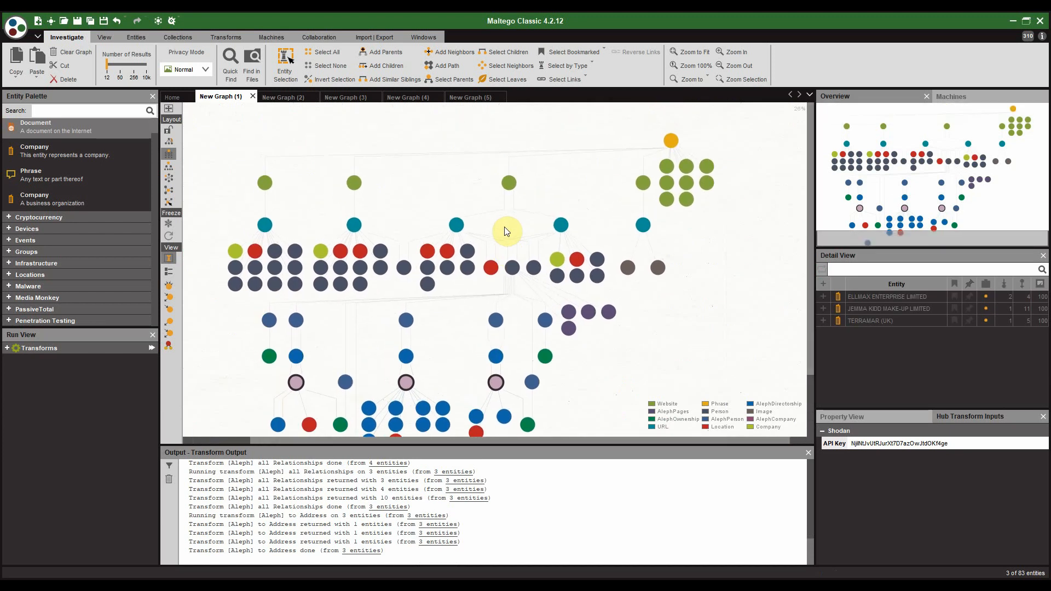
scroll(505, 231, up, 1)
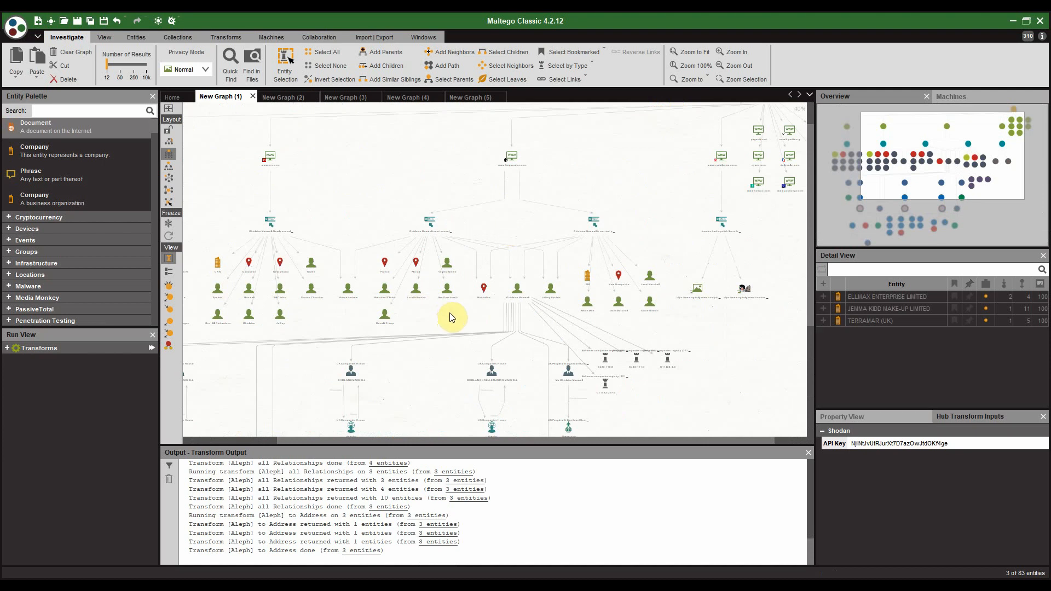
scroll(450, 313, up, 1)
drag(450, 314, 466, 215)
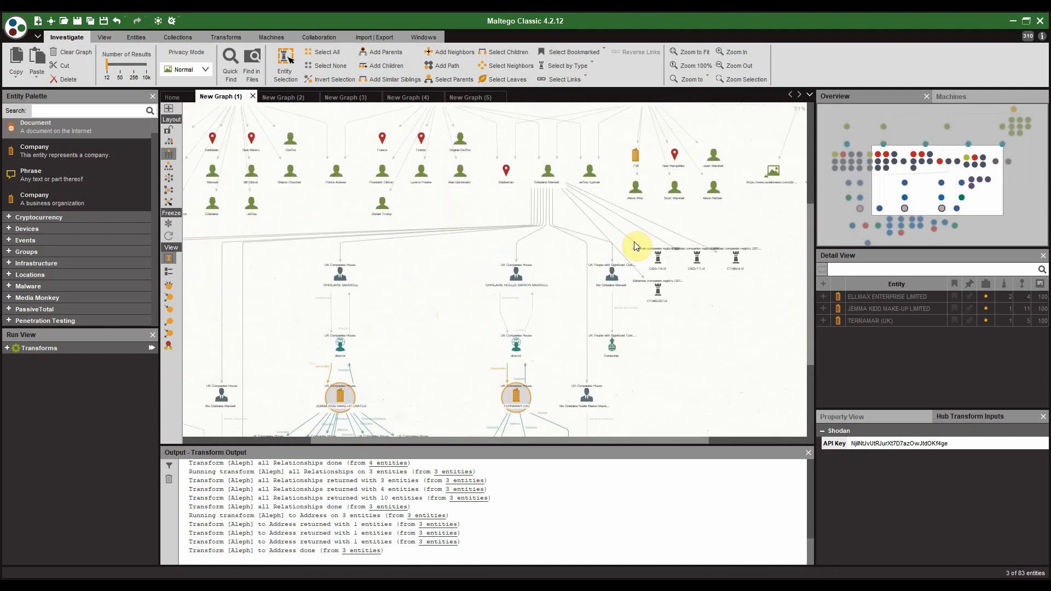
drag(440, 382, 452, 229)
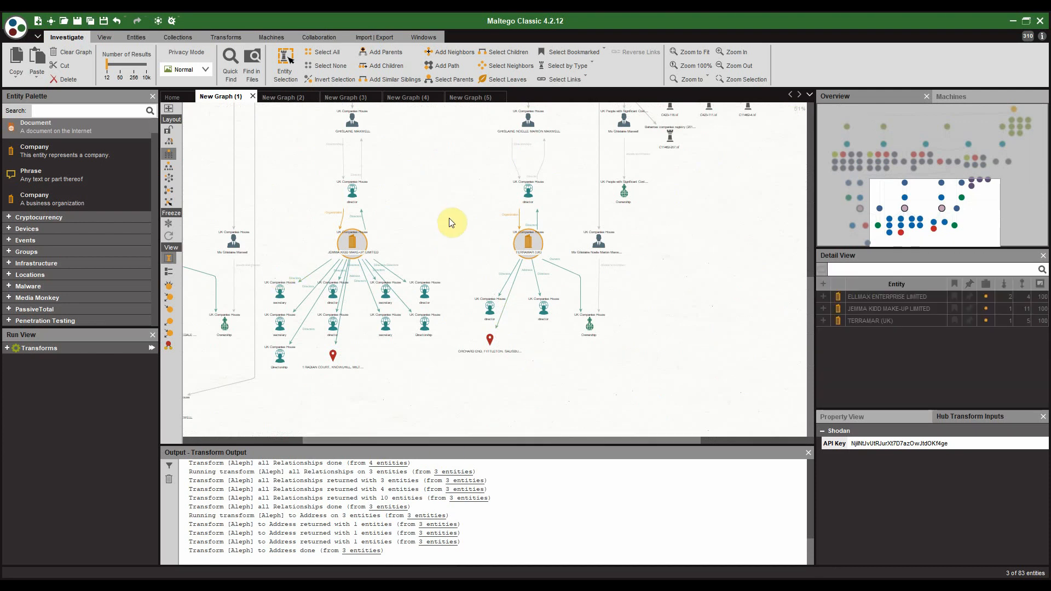
drag(451, 222, 490, 343)
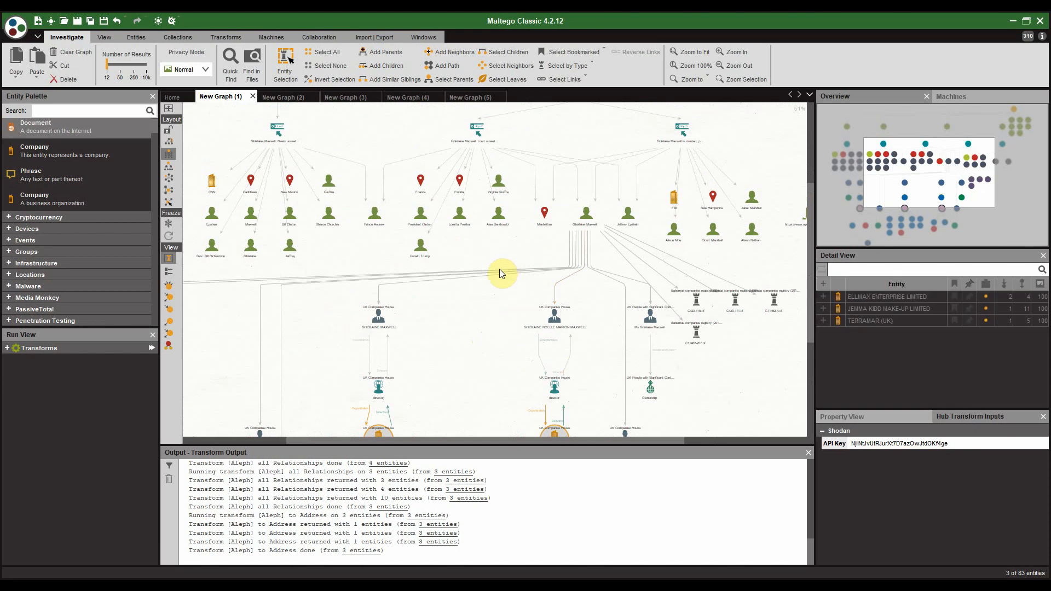
drag(504, 263, 466, 301)
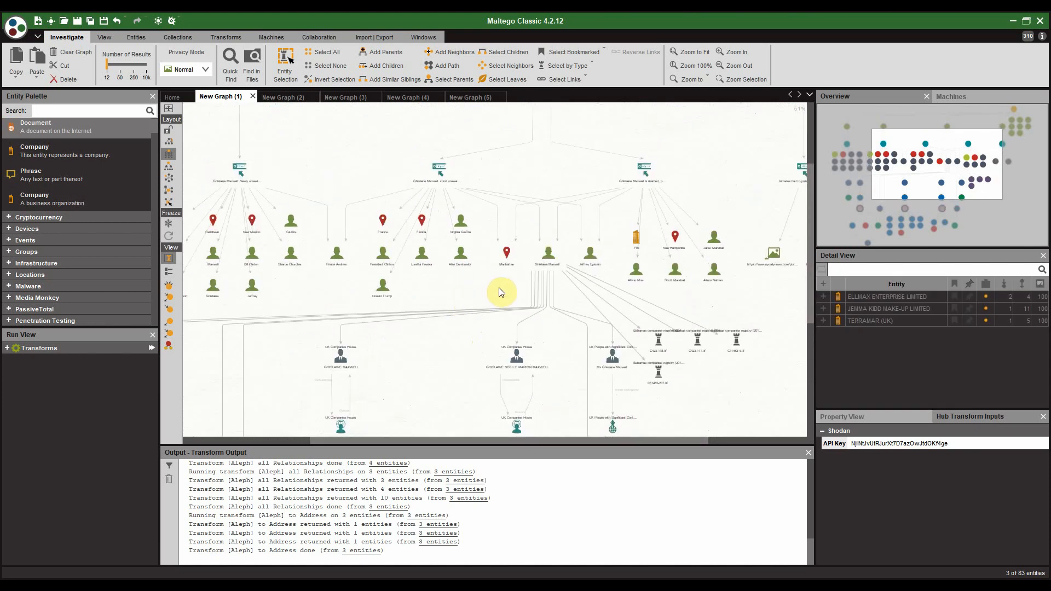
drag(529, 289, 427, 277)
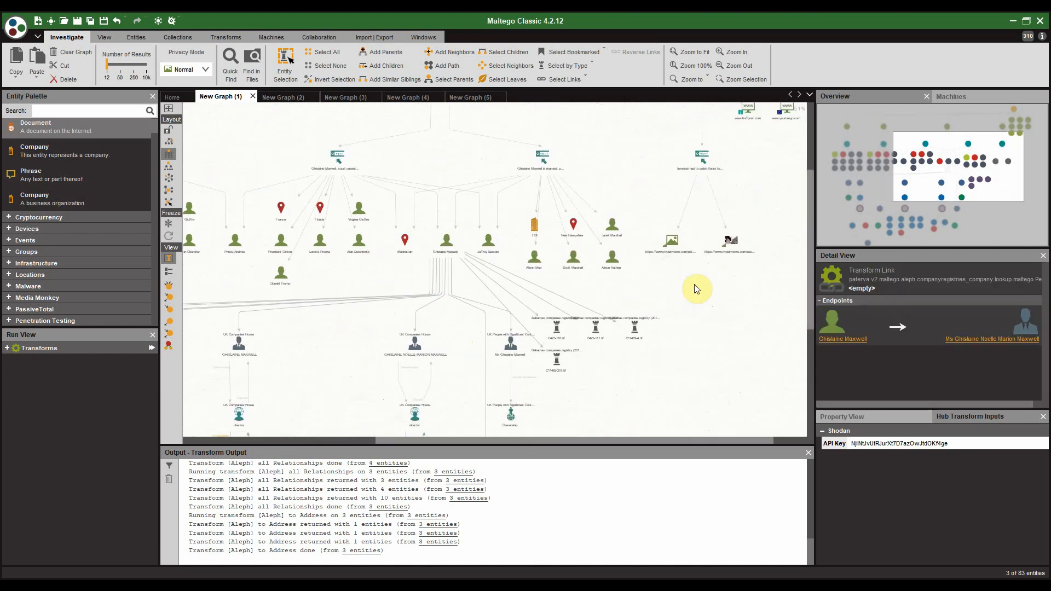
scroll(719, 278, up, 3)
scroll(610, 285, down, 6)
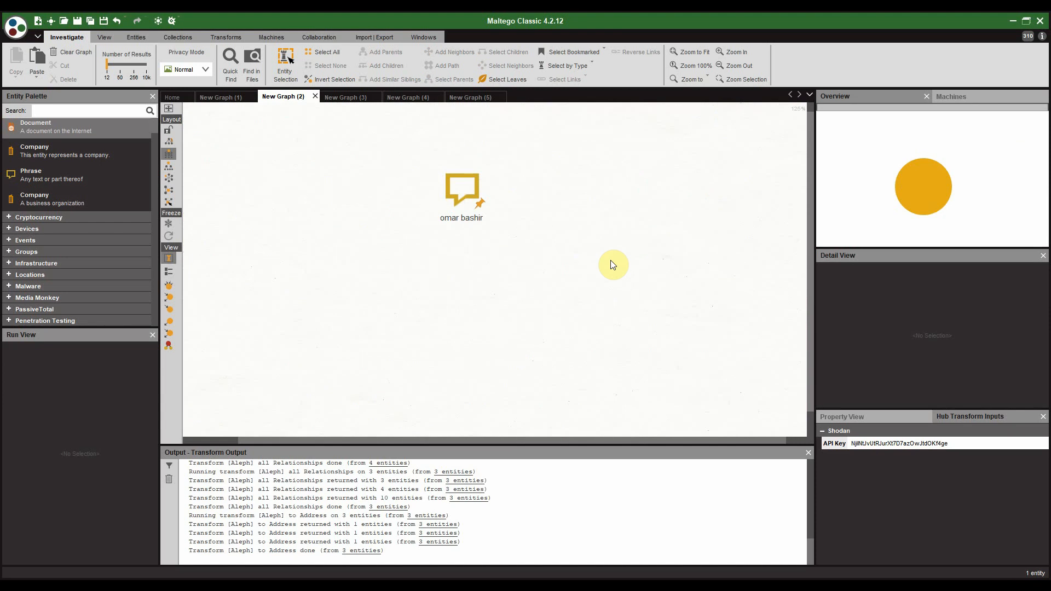
Step: Run [Aleph] Lookup in Company registries on the person-name phrase, keeping all datasets ticked
scroll(569, 241, up, 1)
drag(380, 216, 432, 223)
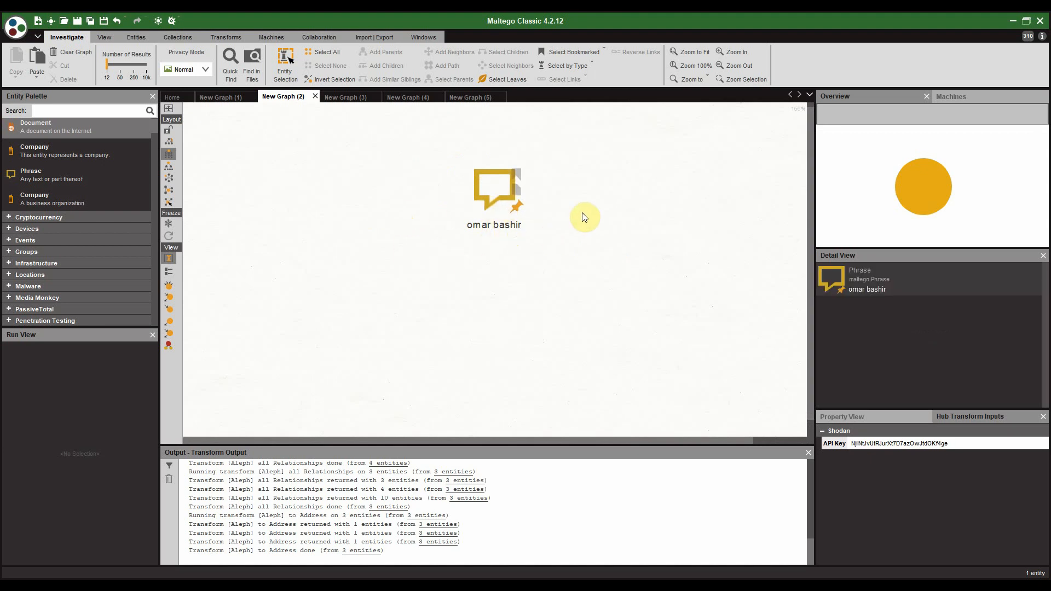
drag(583, 212, 559, 201)
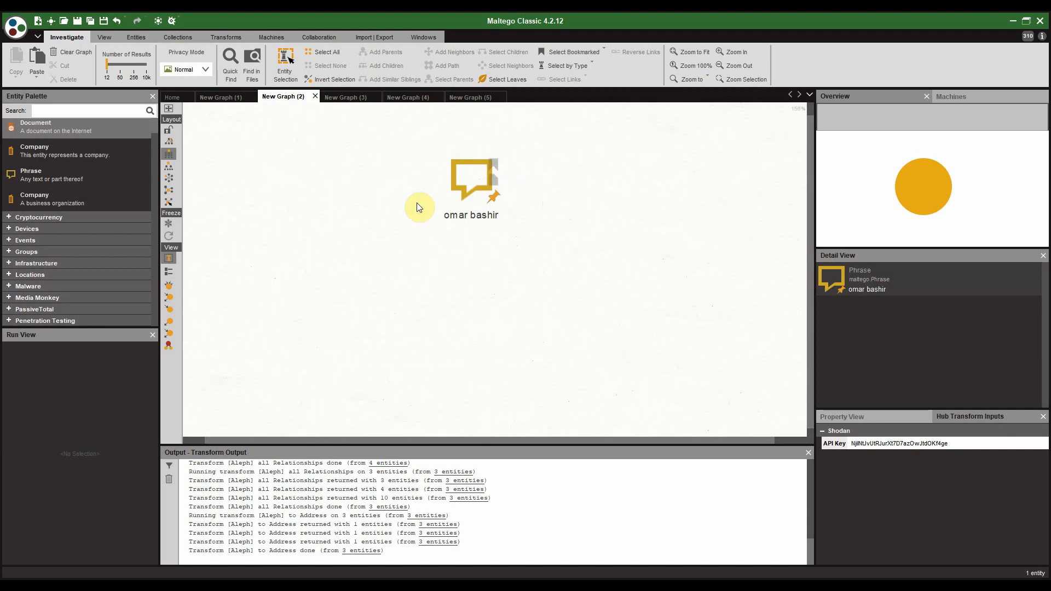
click(476, 176)
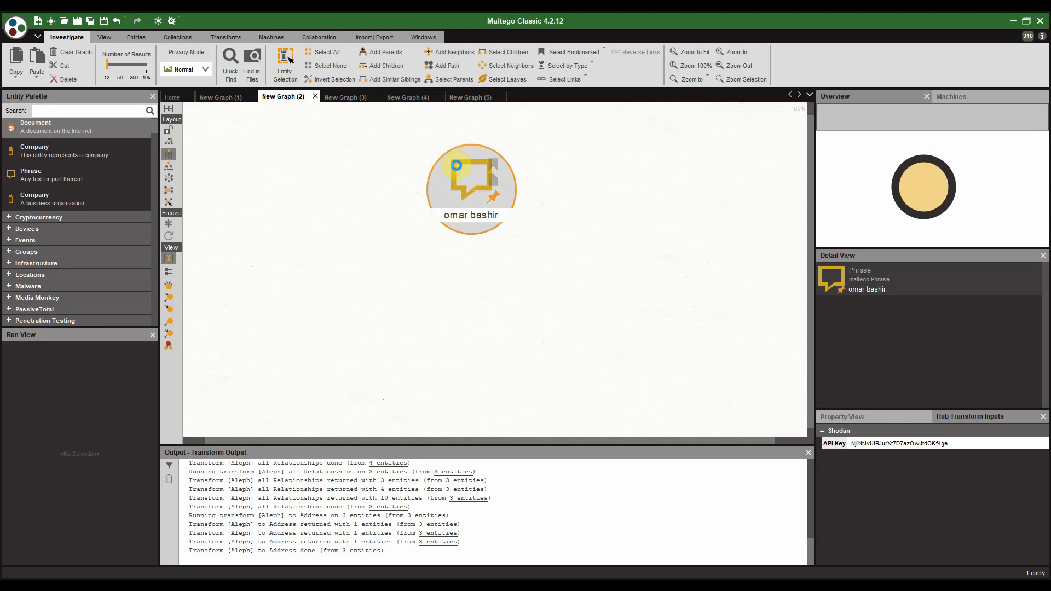
right_click(456, 166)
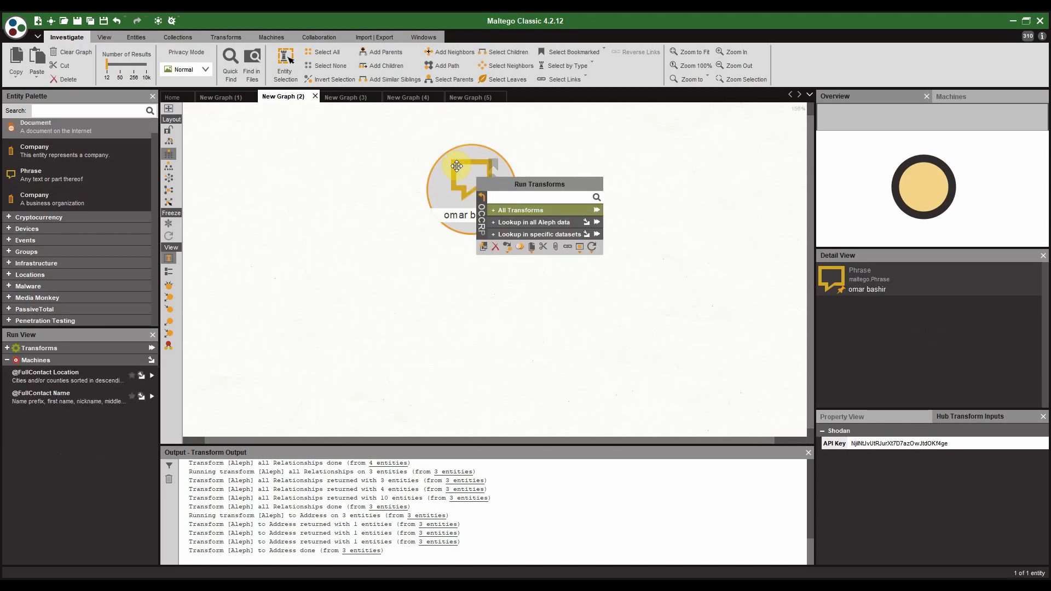
click(499, 208)
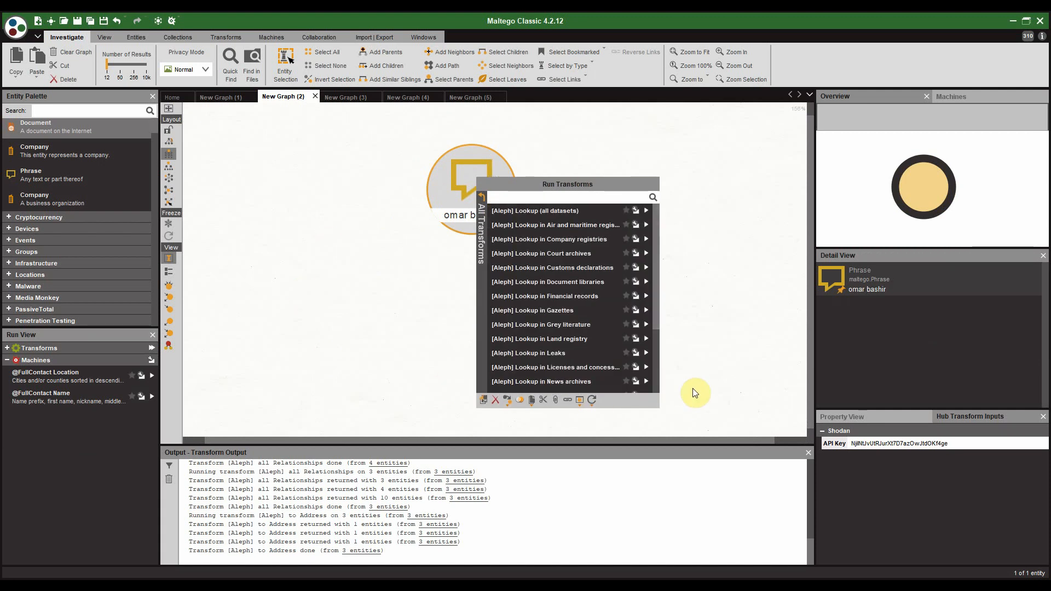
click(591, 236)
scroll(540, 211, down, 5)
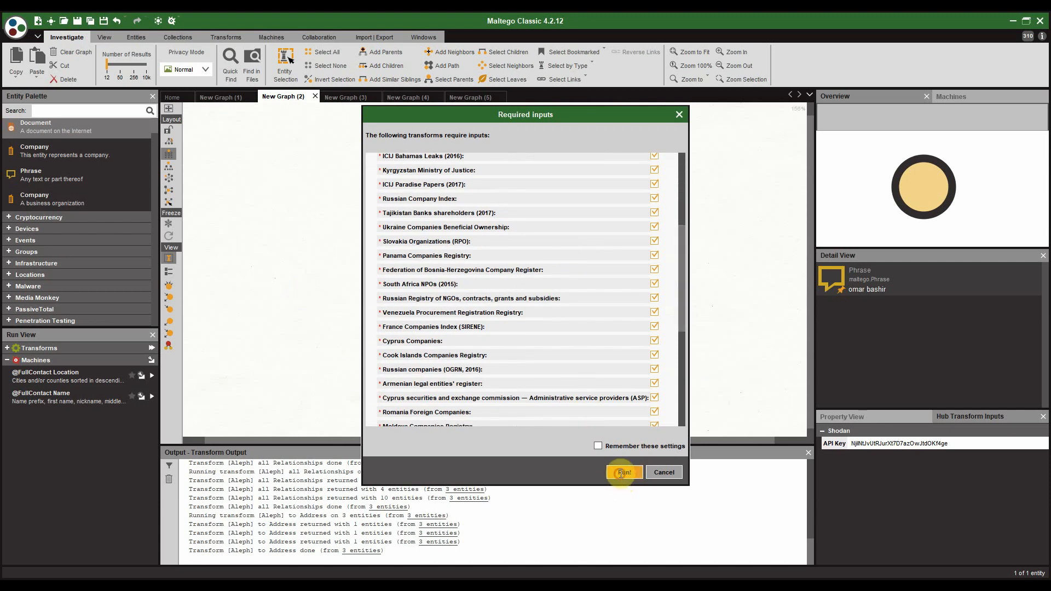
click(619, 478)
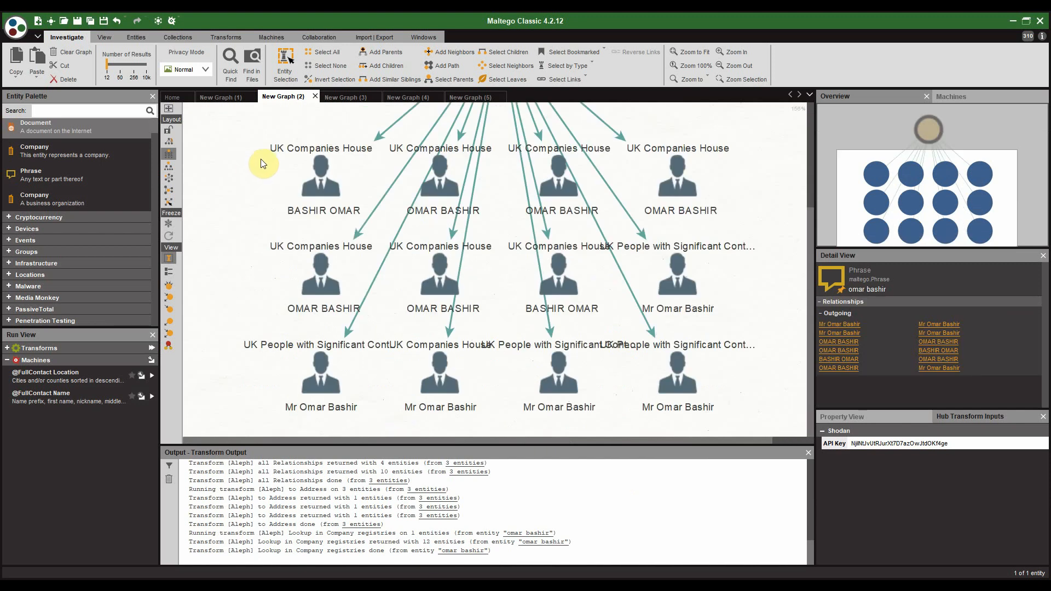
Step: Select eight matched person entities and run [Aleph] all Relationships on them
drag(241, 126, 731, 327)
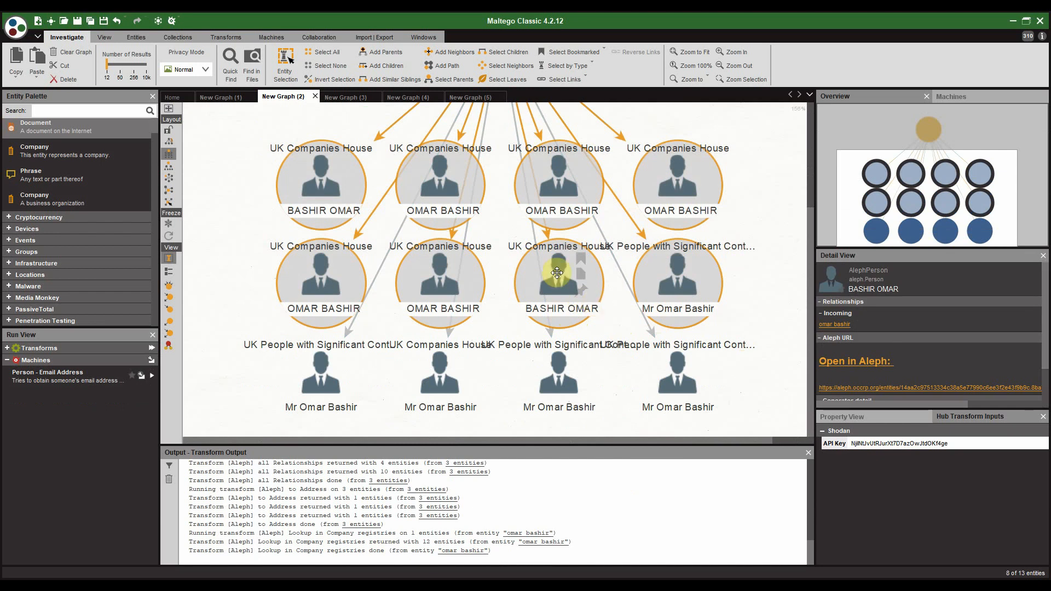
right_click(318, 185)
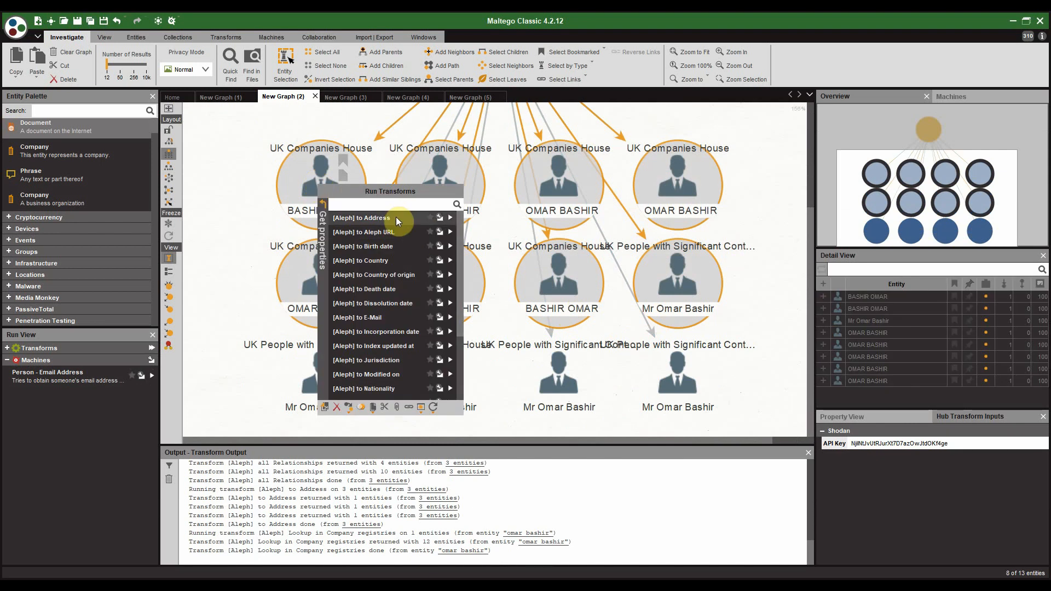
click(323, 204)
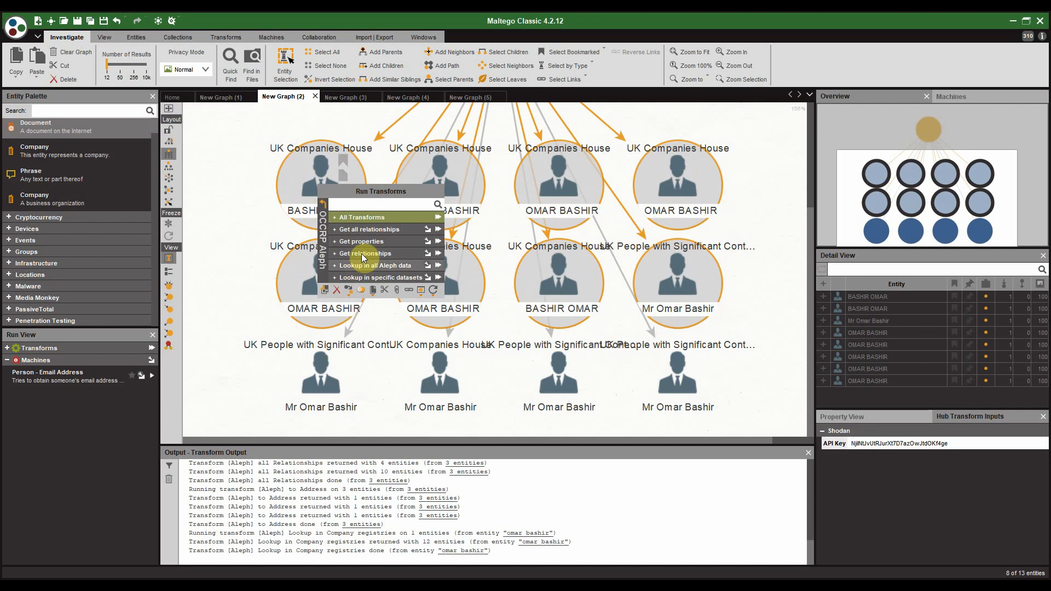
click(367, 231)
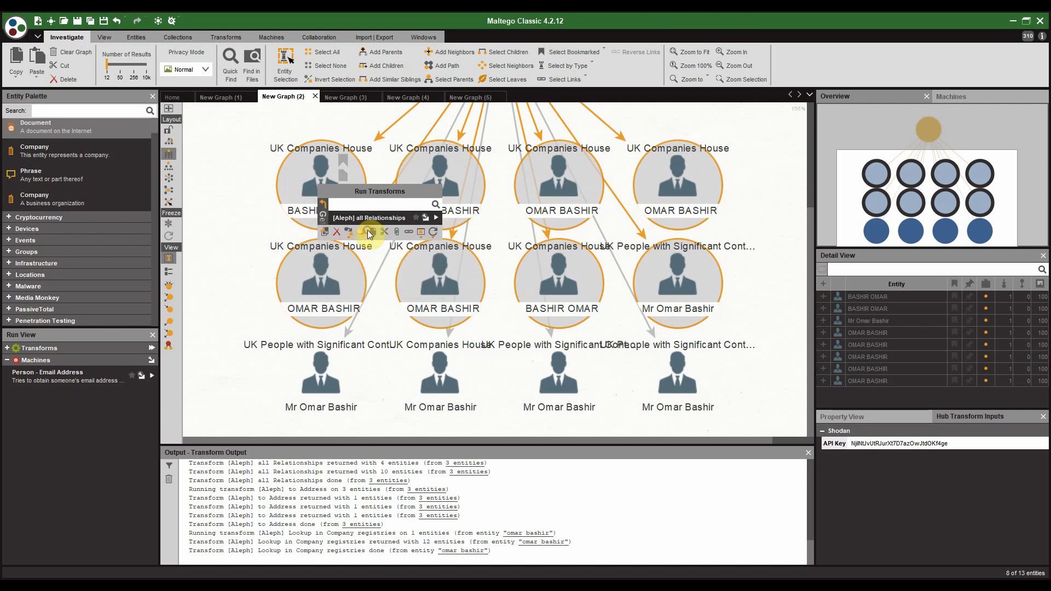
click(436, 217)
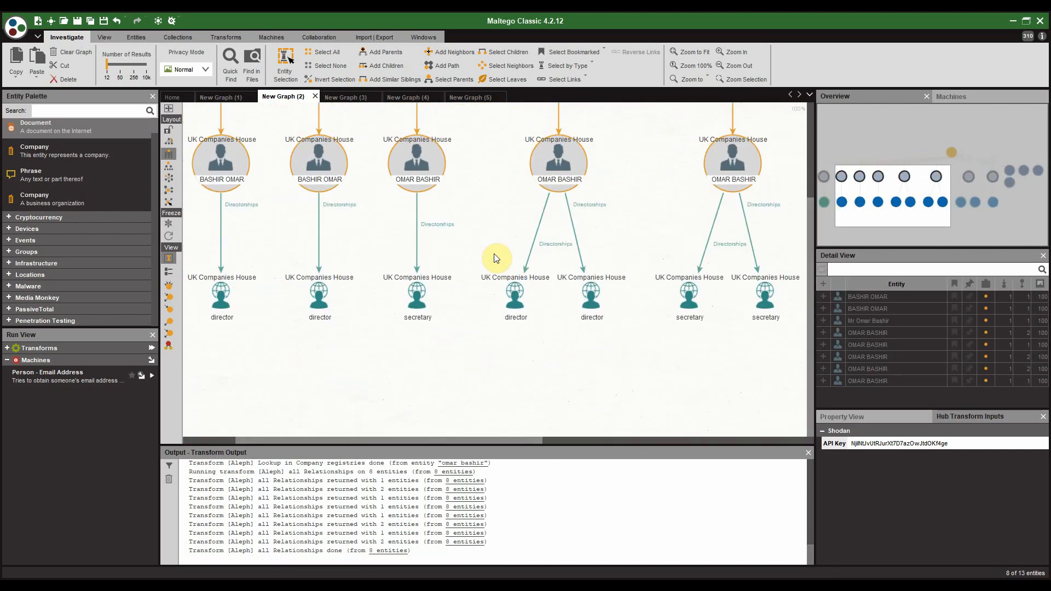
scroll(494, 259, down, 2)
drag(665, 314, 706, 301)
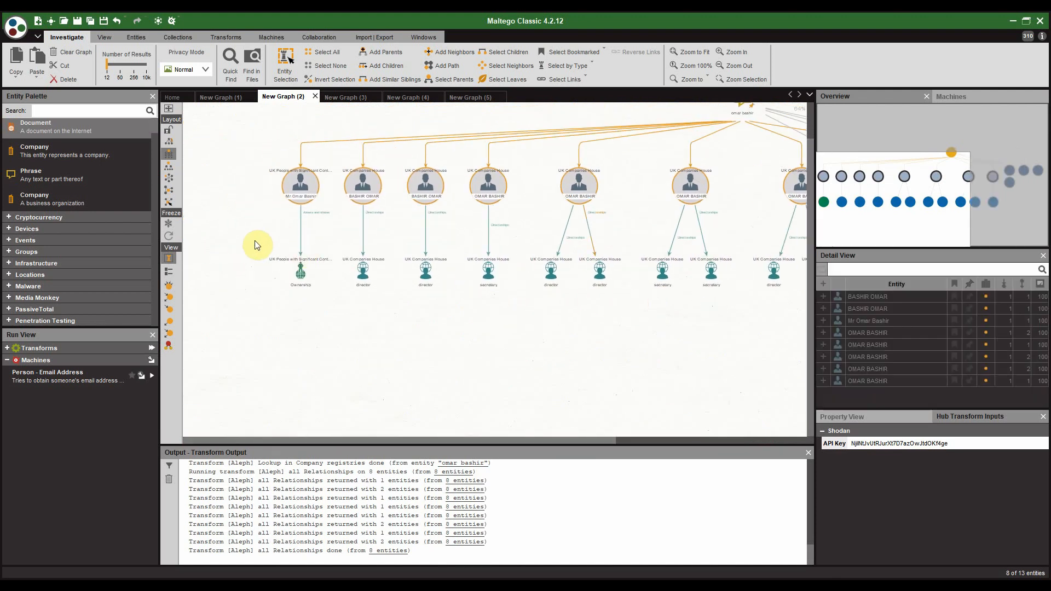
drag(255, 241, 676, 282)
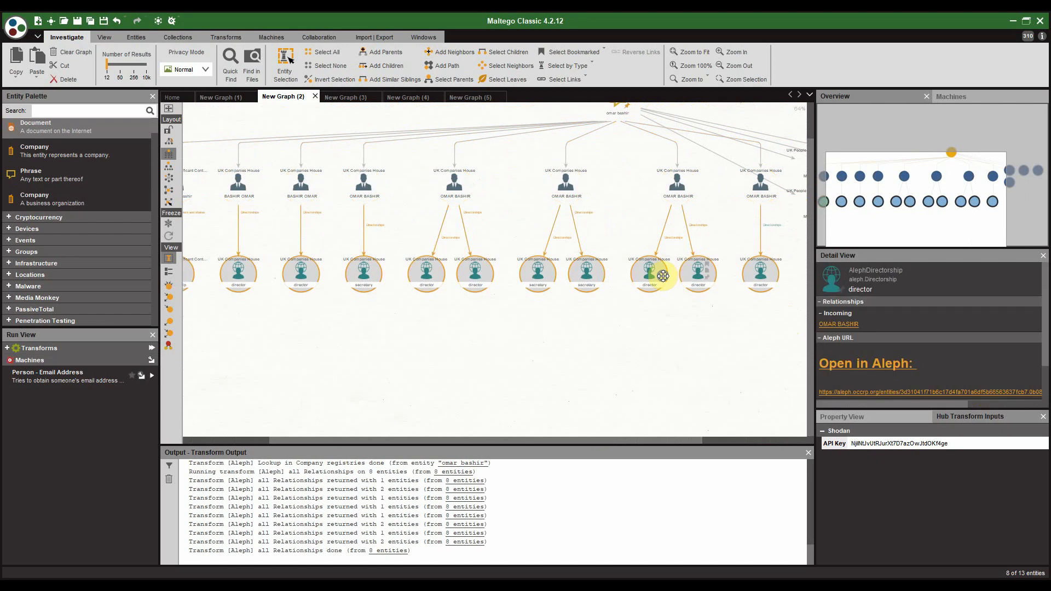
Step: Run [Aleph] all Relationships on the selected director and secretary entities
click(662, 276)
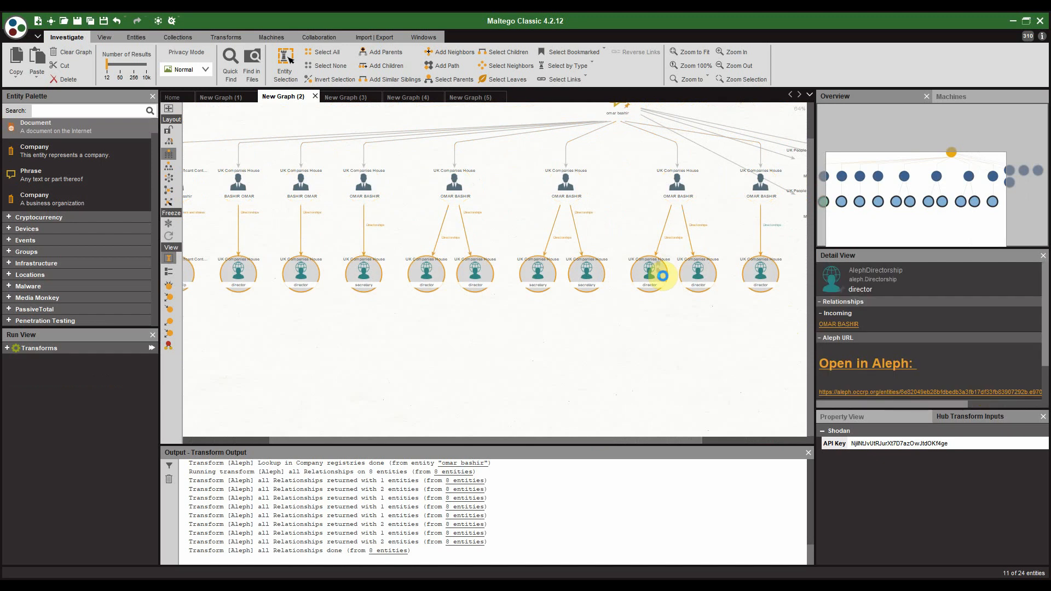
right_click(663, 276)
click(701, 290)
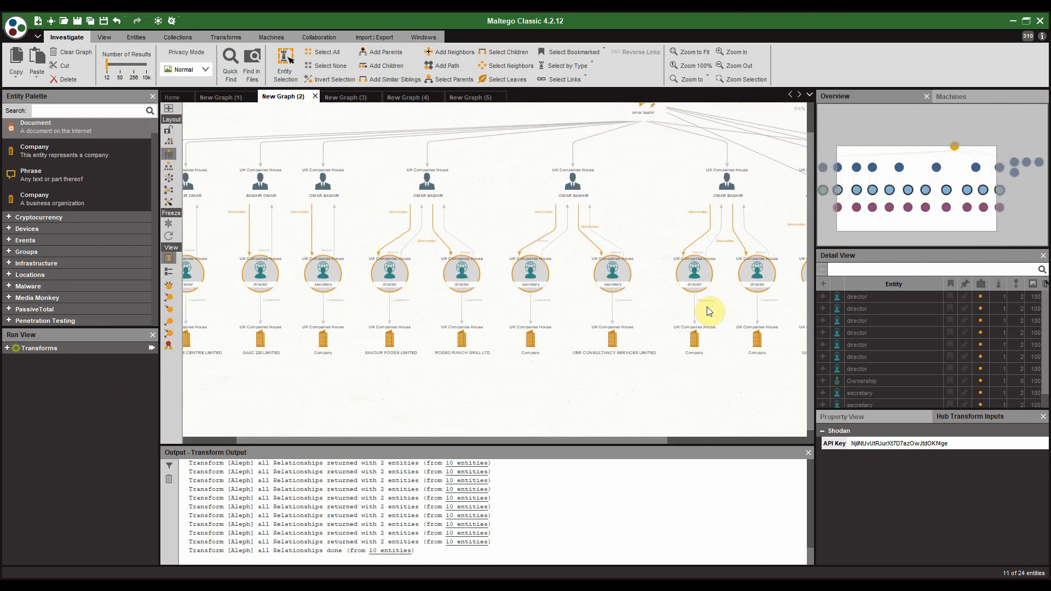
scroll(439, 369, up, 2)
drag(361, 364, 649, 368)
Step: Inspect the new companies such as UNITED TRADE CENTRE LIMITED and other Company entities
click(309, 315)
click(299, 381)
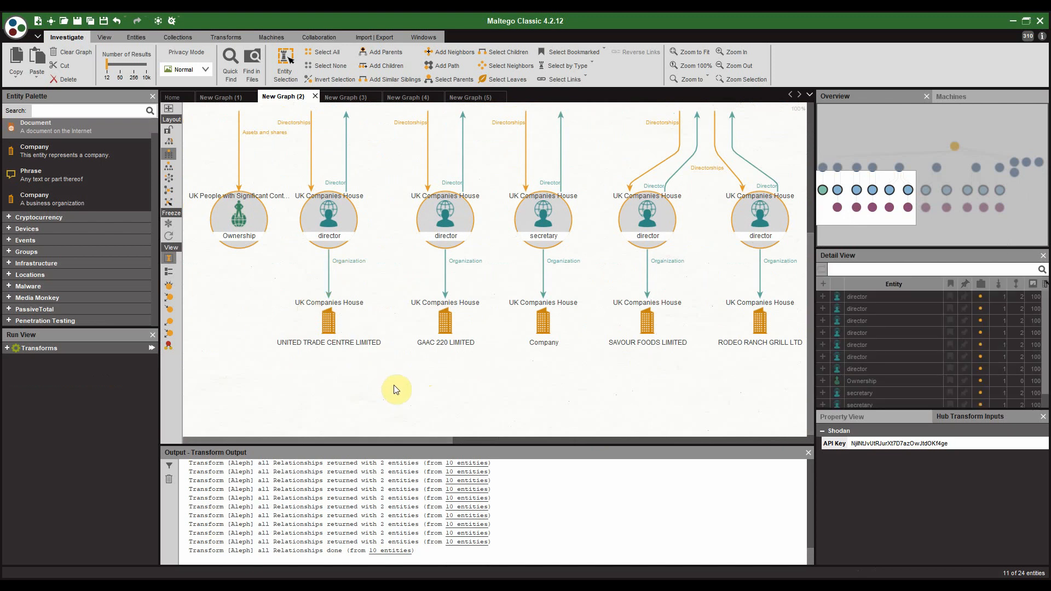
drag(414, 376, 372, 352)
drag(604, 391, 406, 368)
drag(644, 362, 405, 347)
click(613, 275)
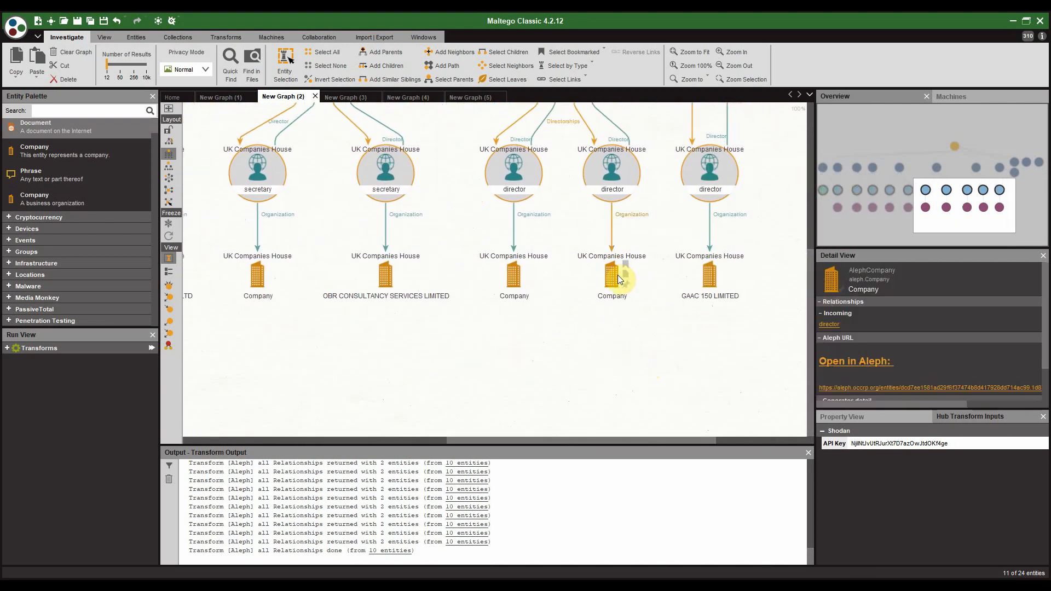
click(501, 272)
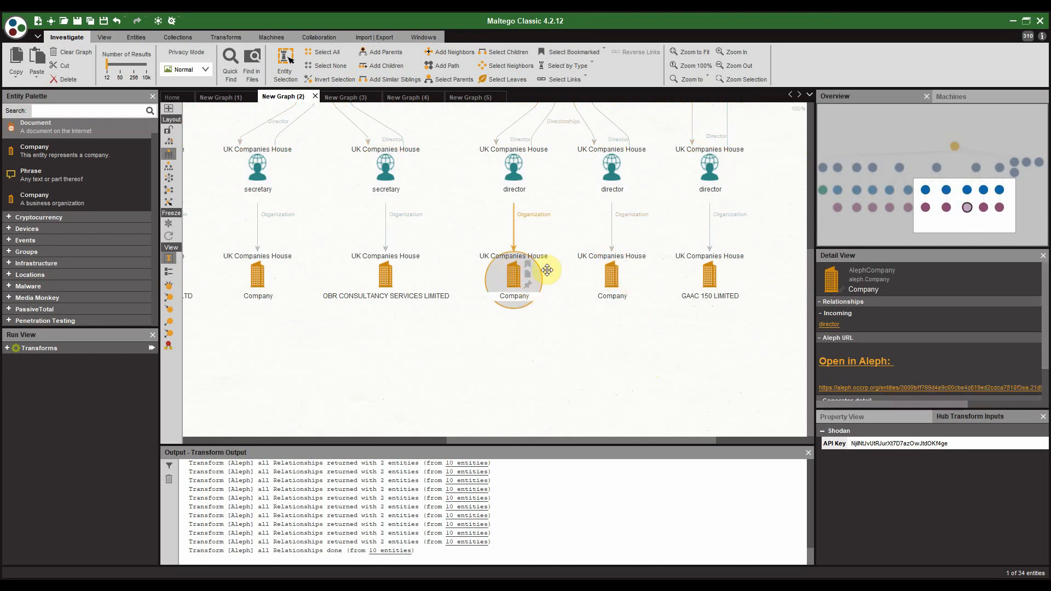
Step: Open the middle company's record in OCCRP Aleph and close the unrelated news tab to see its 2014-12-22 director
click(864, 361)
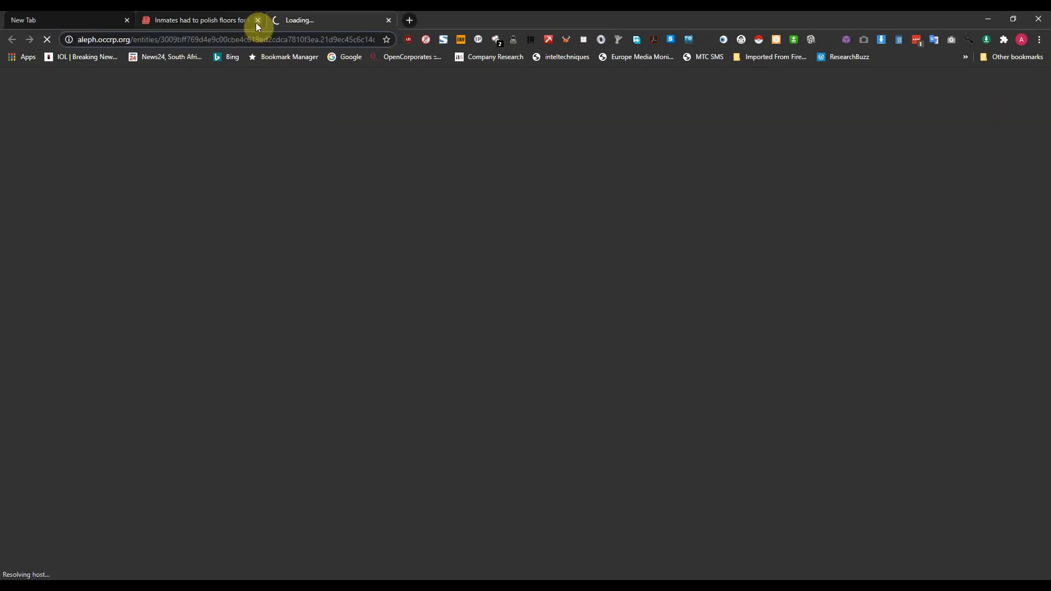
click(258, 21)
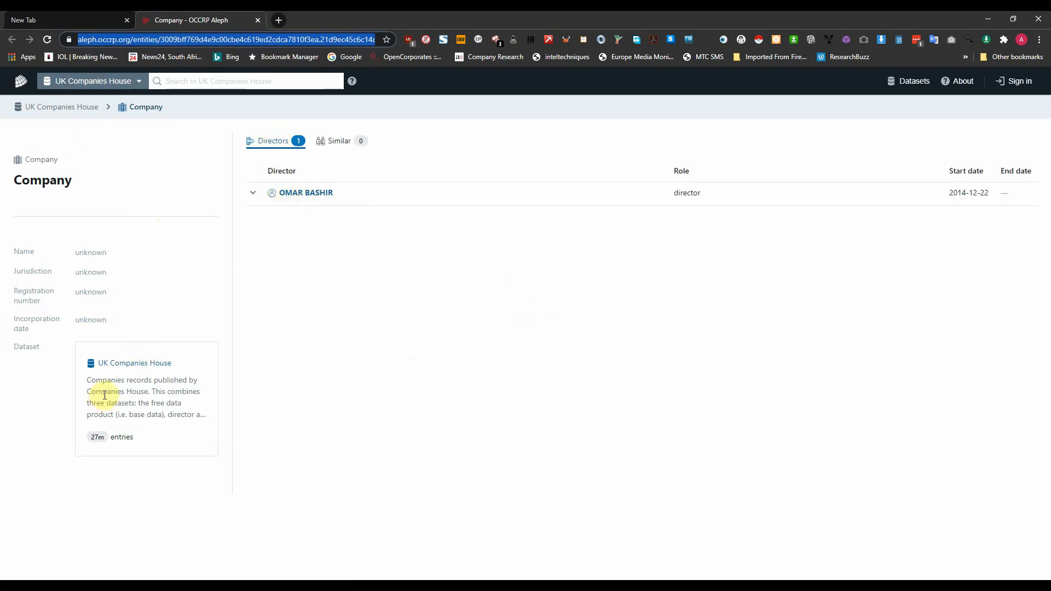
Step: Back in Maltego, multi-select GAAC 220, SAVOUR FOODS, RODEO RANCH GRILL and OBR CONSULTANCY SERVICES
click(822, 588)
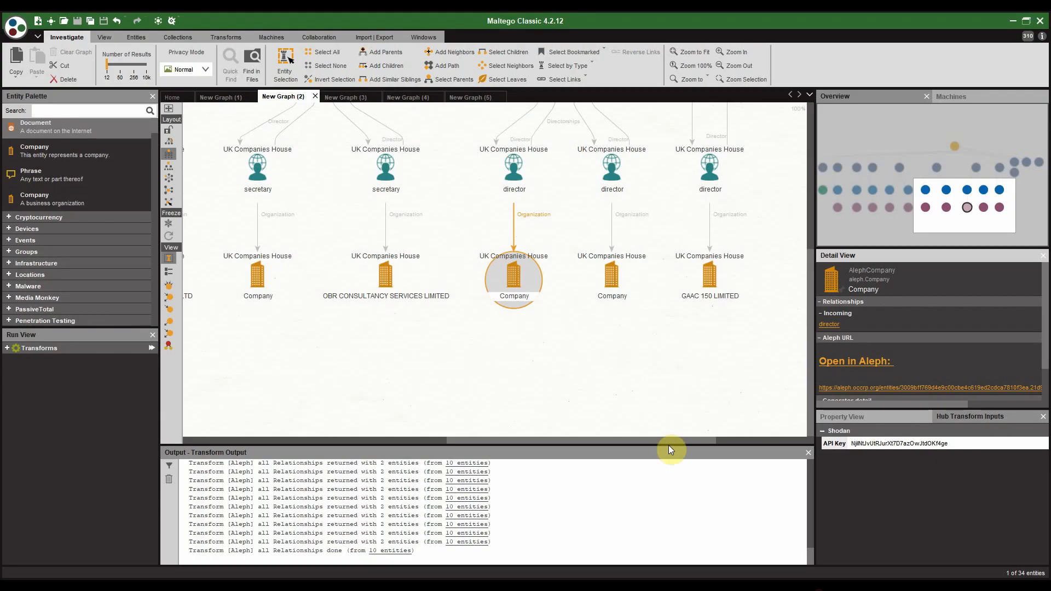
click(601, 384)
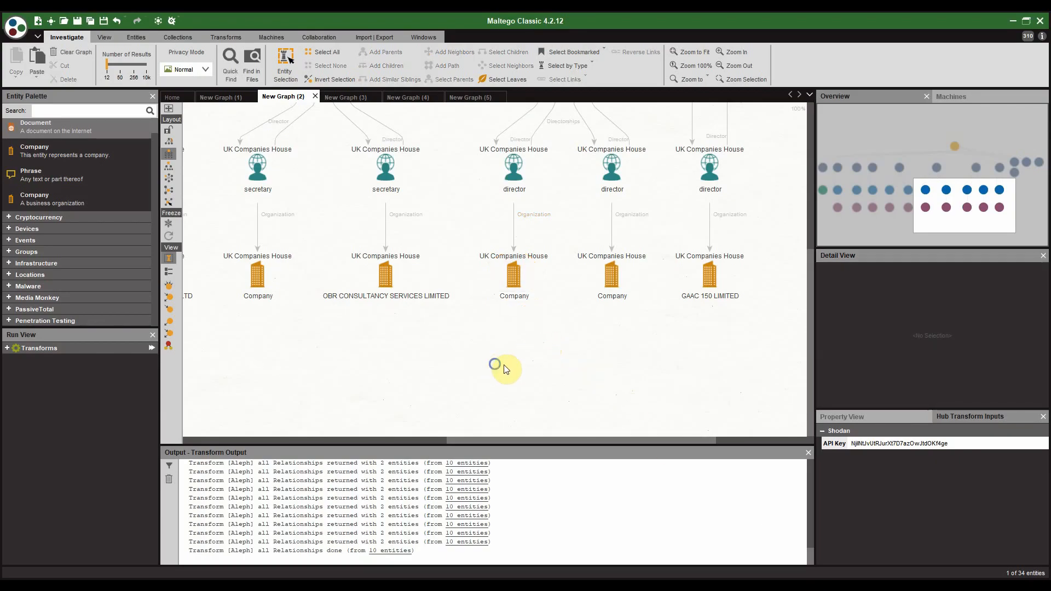
drag(497, 368, 734, 371)
drag(464, 382, 612, 375)
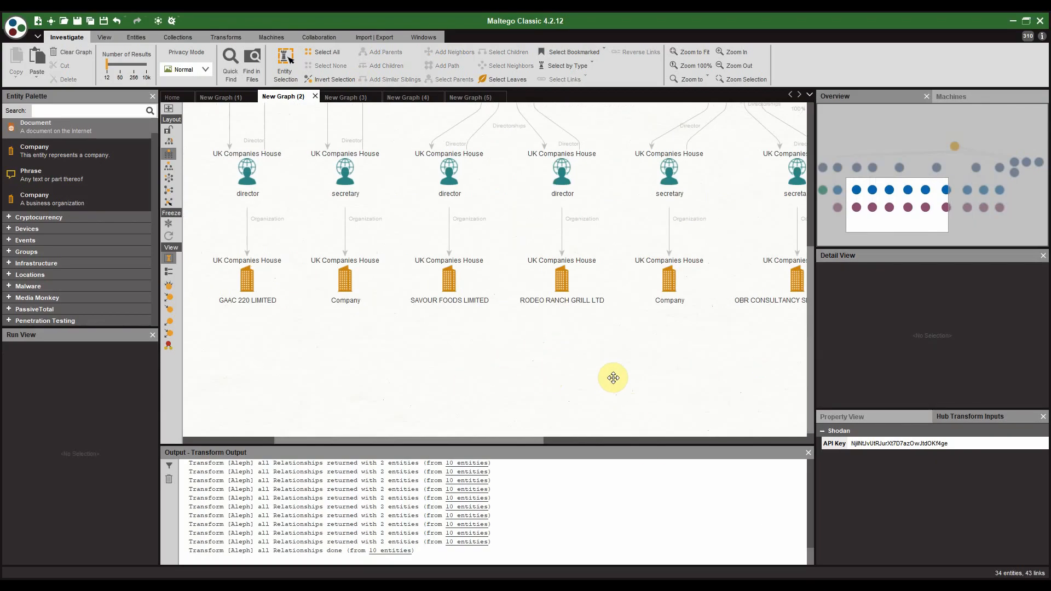
click(245, 288)
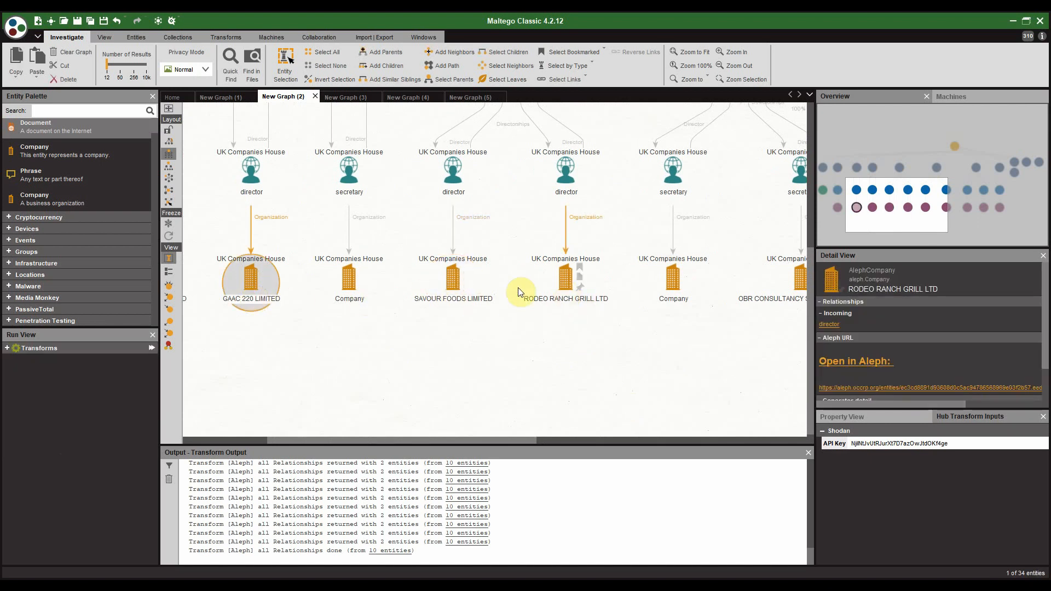
click(435, 288)
ctrl+click(570, 293)
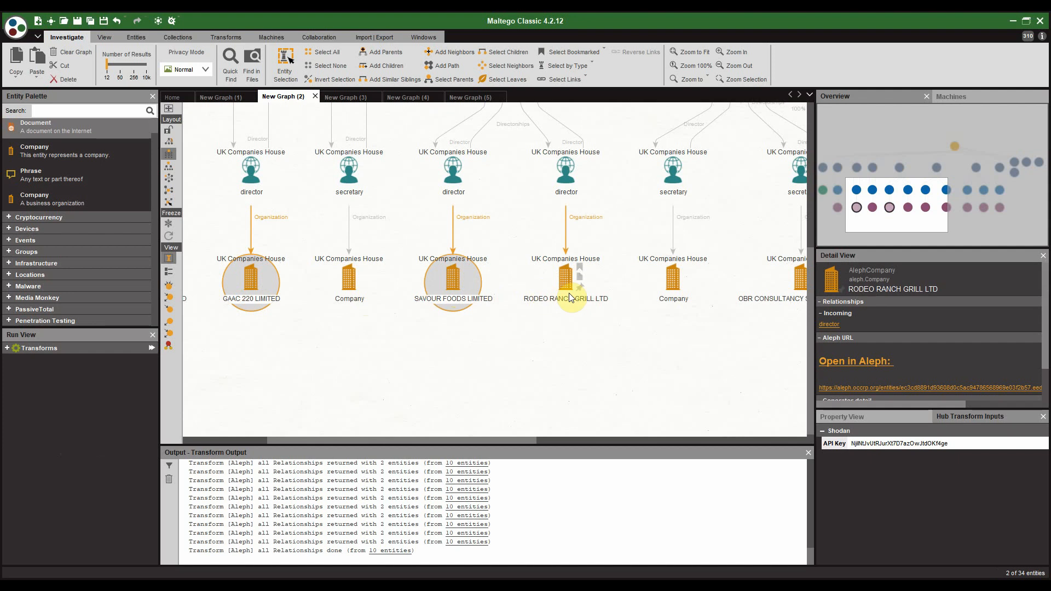
drag(667, 347, 439, 357)
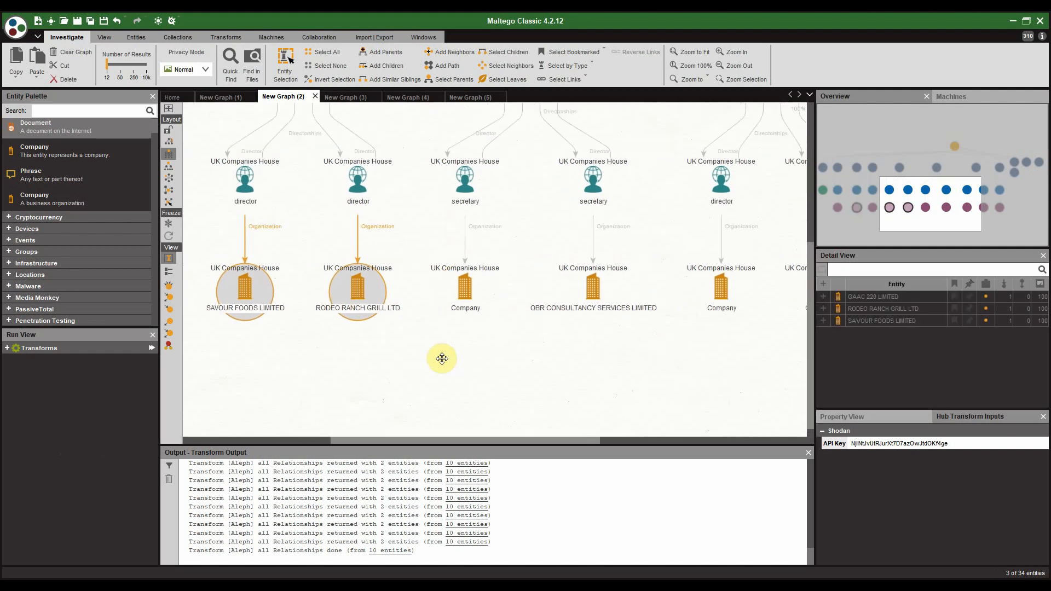
ctrl+click(574, 294)
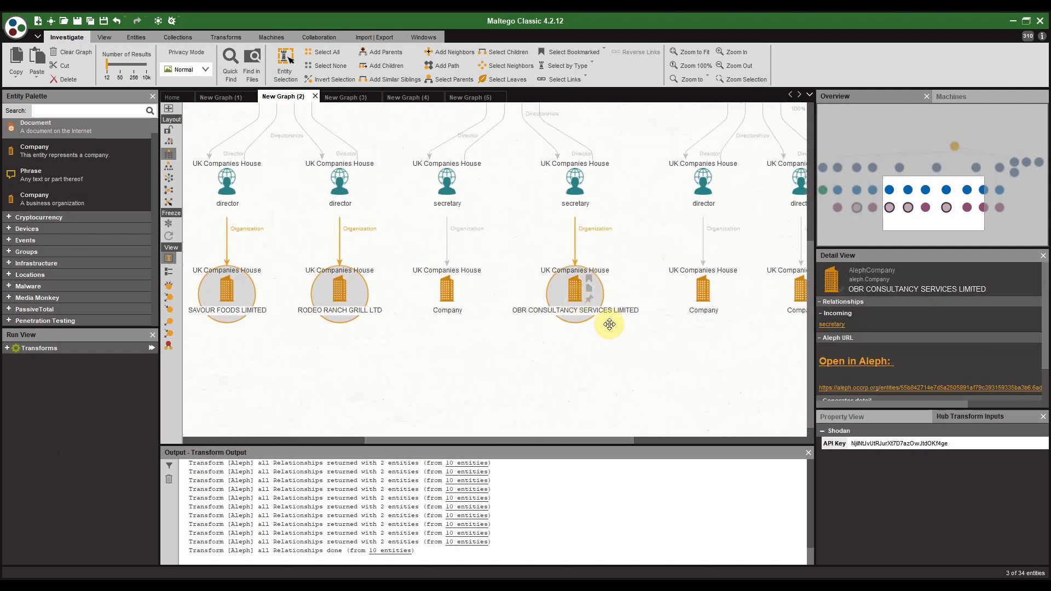
drag(684, 357, 383, 362)
Step: Add GAAC 150 LIMITED, run [Aleph] all Relationships on all five companies, then select the new role entities
ctrl+click(603, 299)
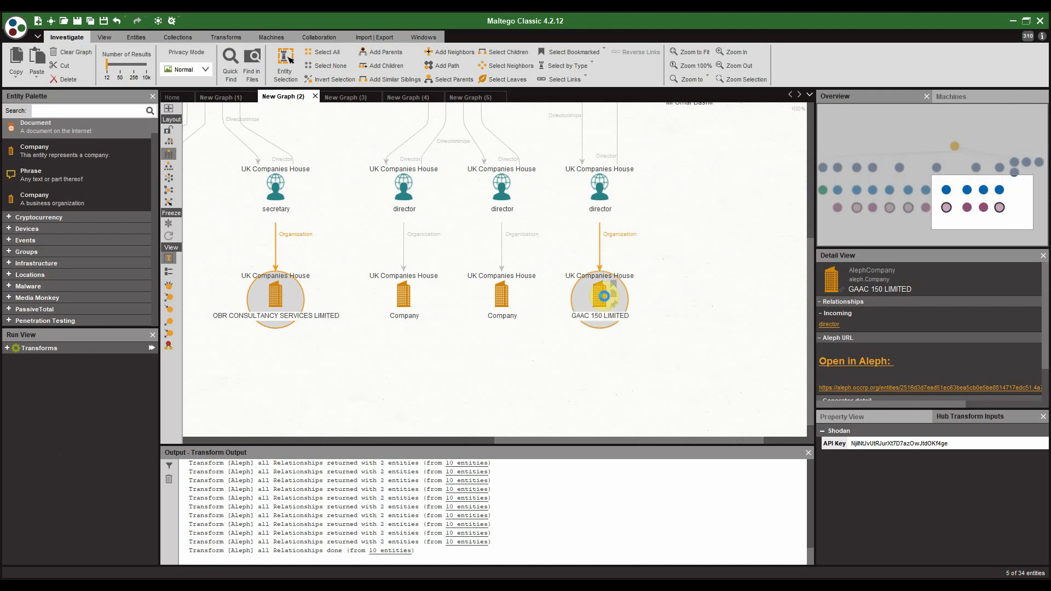
right_click(604, 297)
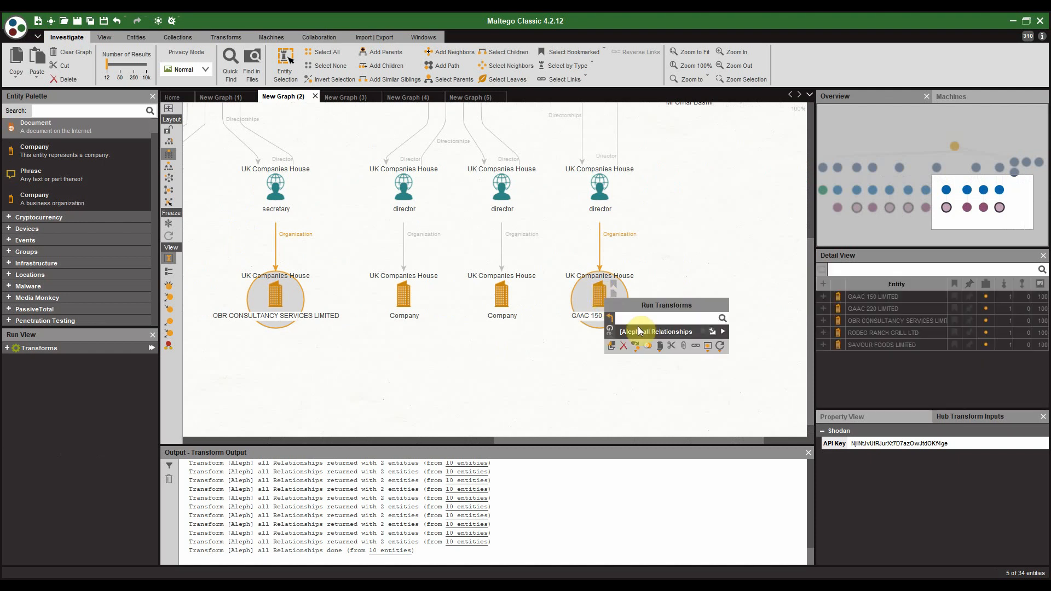
click(722, 332)
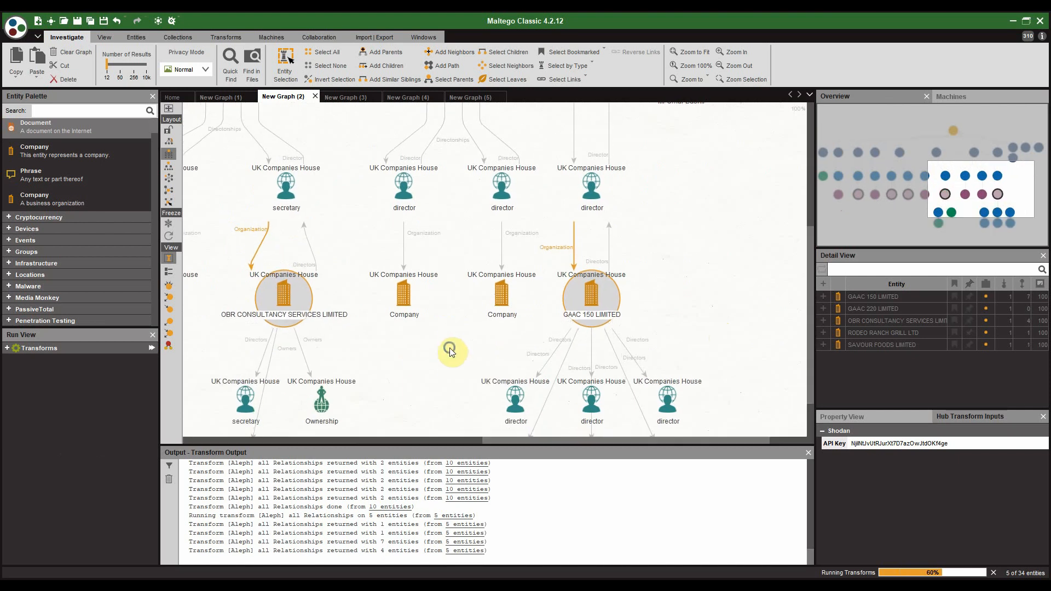
scroll(498, 345, down, 1)
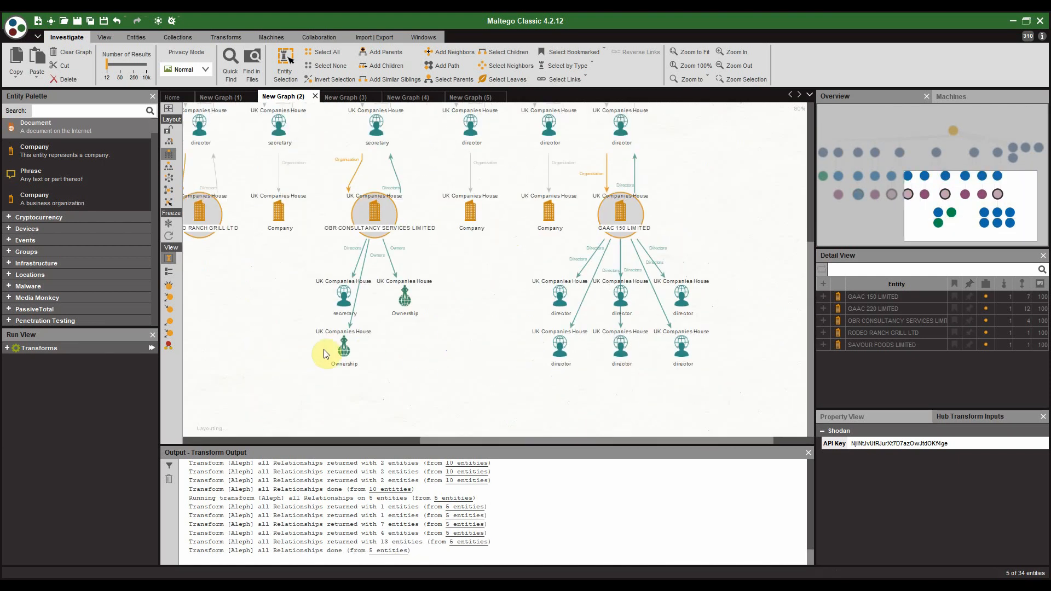
scroll(279, 346, down, 1)
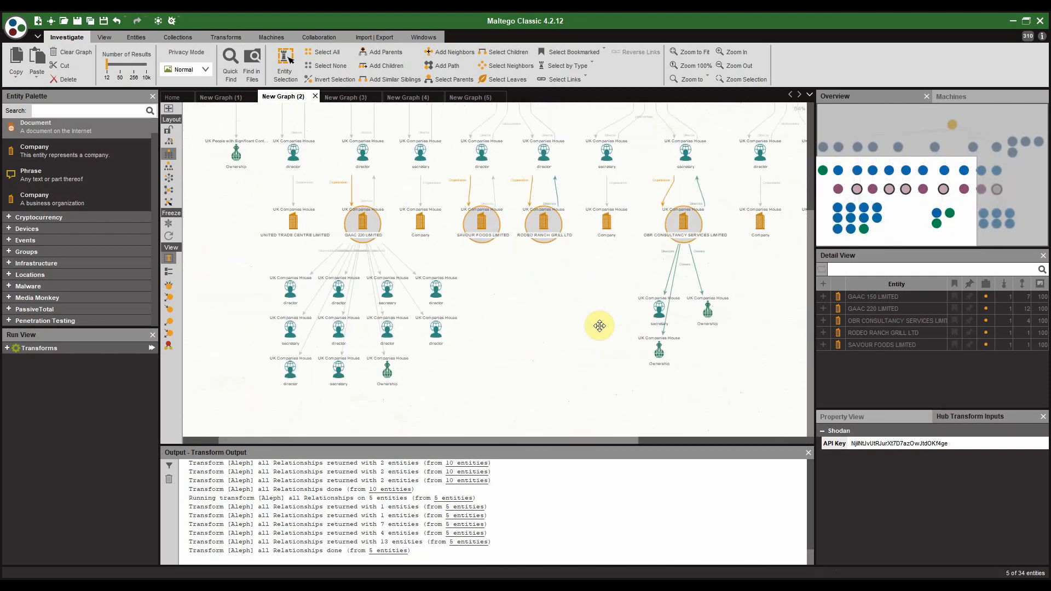
drag(425, 295, 713, 383)
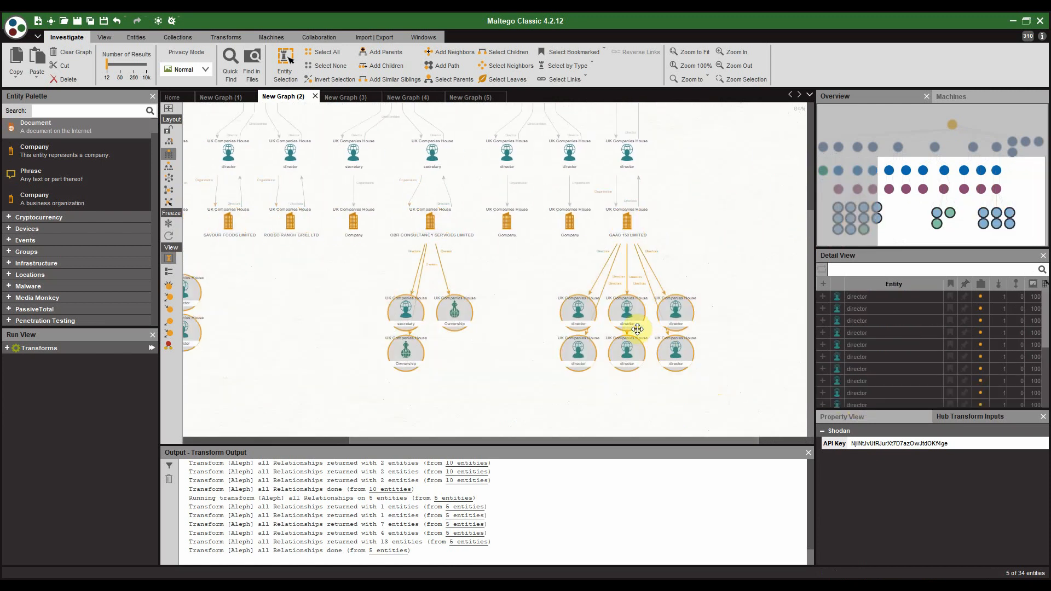
click(637, 329)
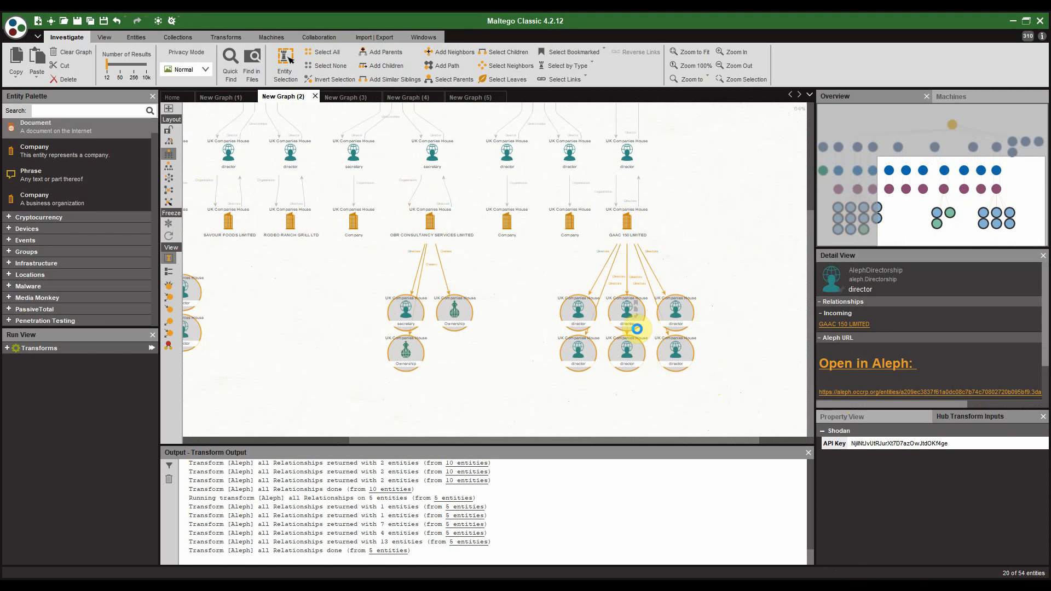
right_click(638, 329)
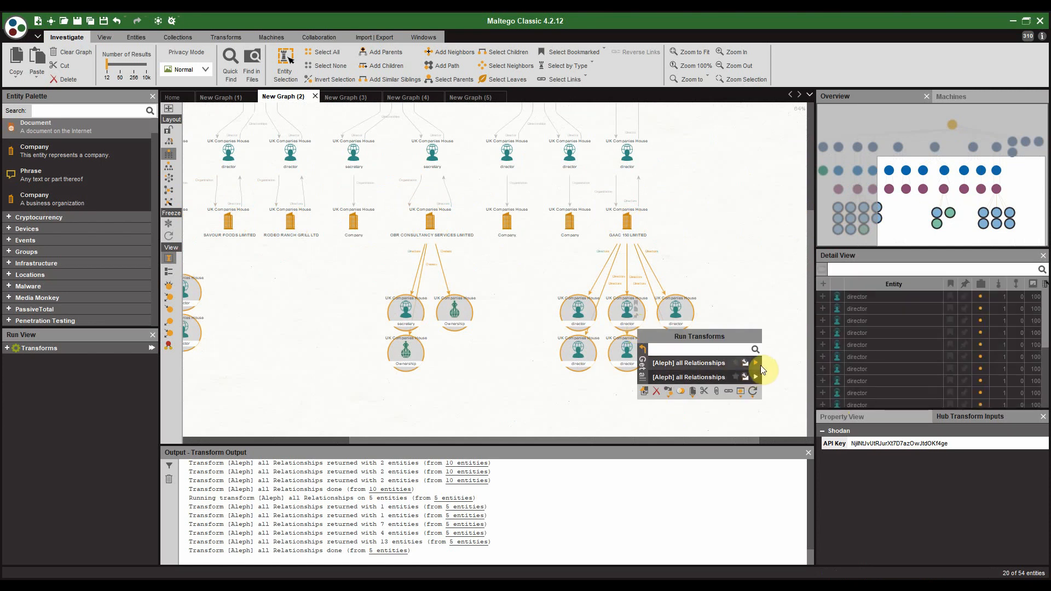
click(756, 363)
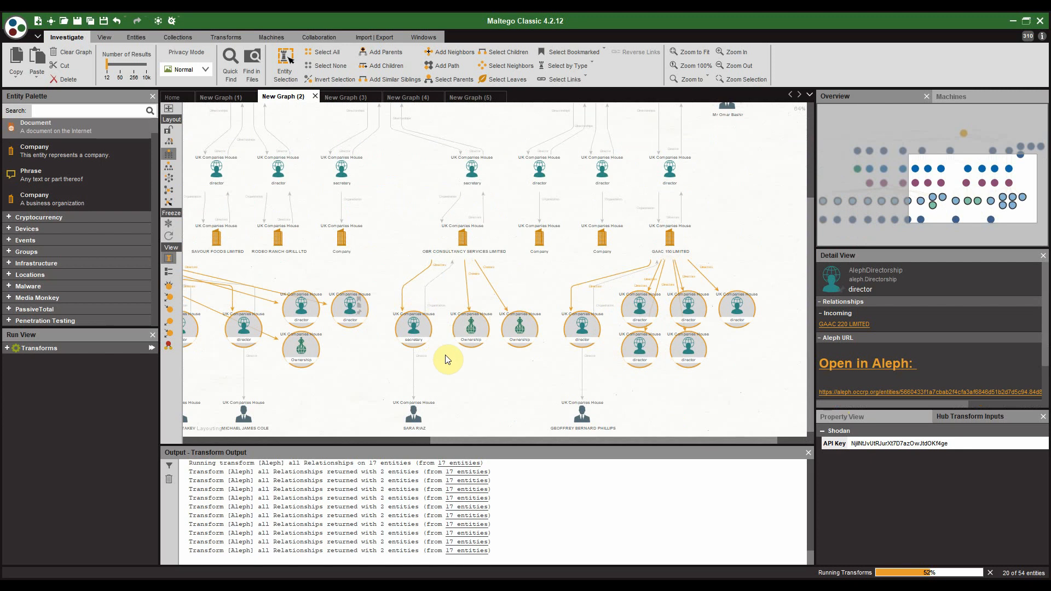
click(455, 344)
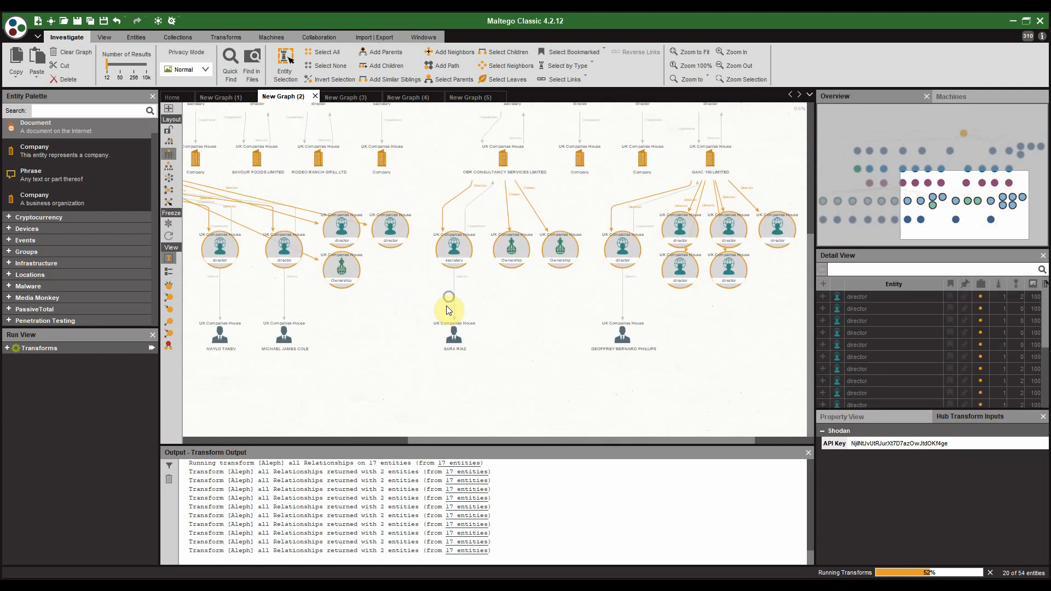
click(343, 326)
scroll(331, 323, up, 3)
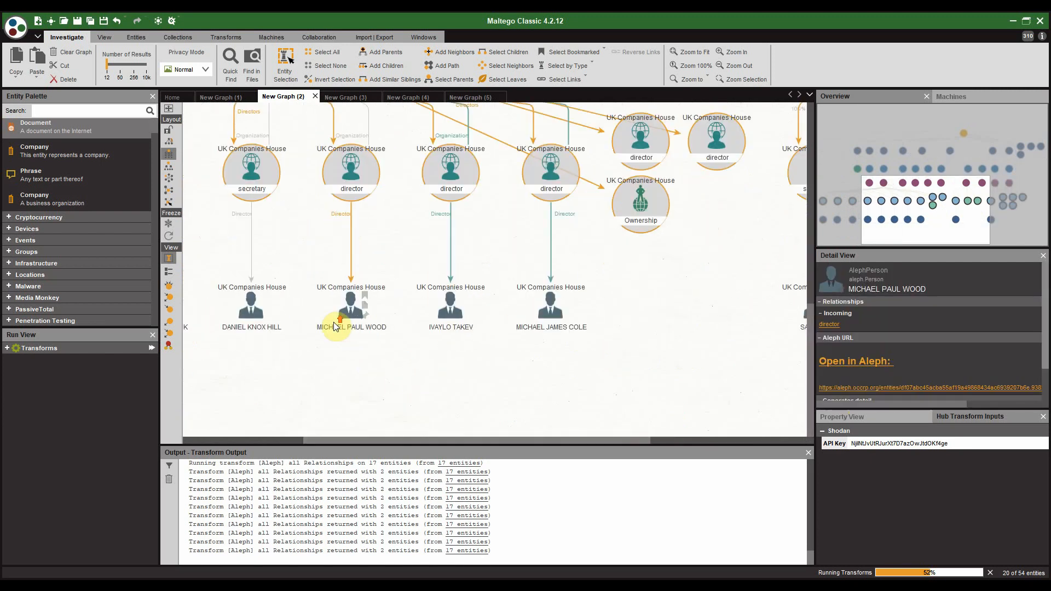
click(278, 357)
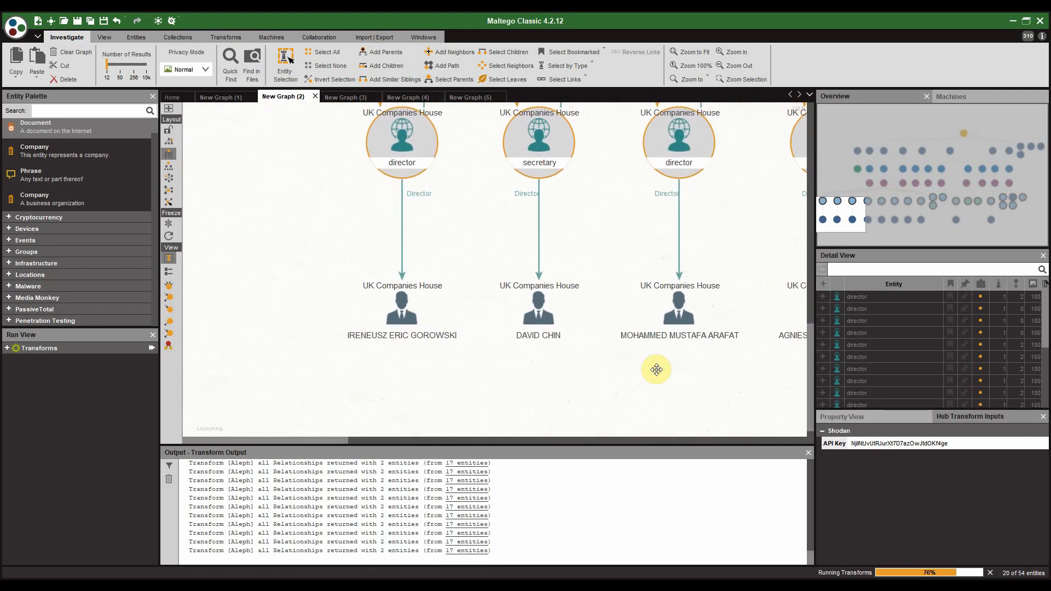
drag(336, 356, 239, 343)
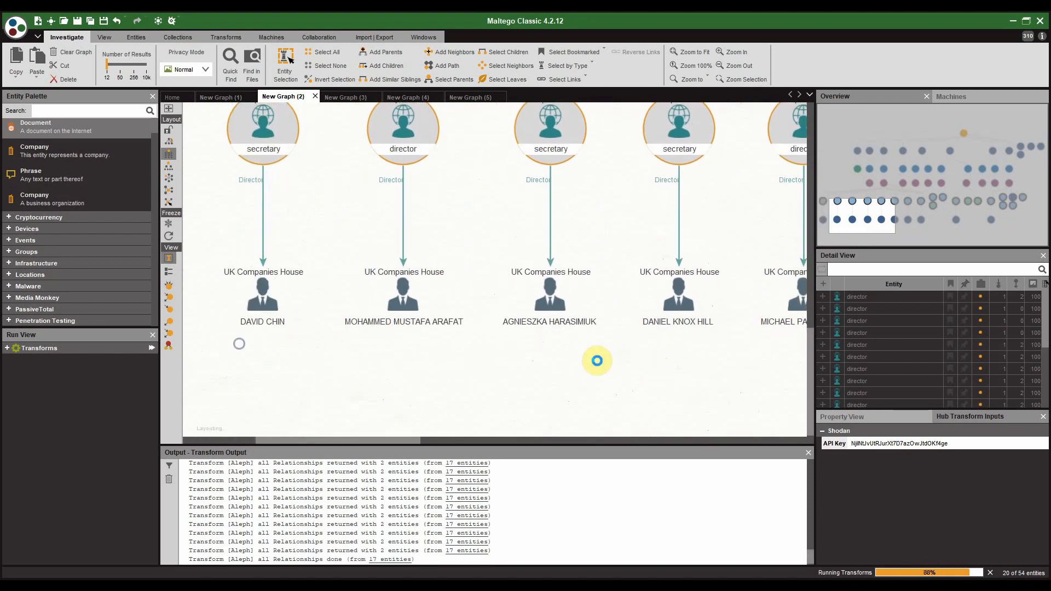
scroll(597, 360, down, 2)
drag(664, 338, 572, 337)
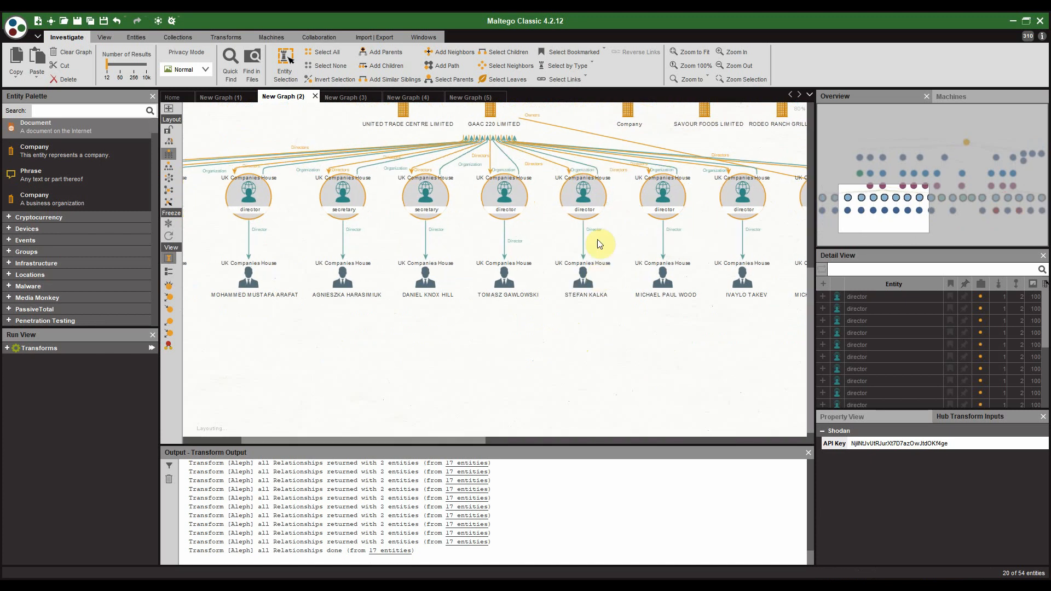
scroll(649, 335, down, 1)
drag(648, 335, 415, 357)
scroll(664, 340, up, 1)
drag(694, 300, 419, 319)
drag(540, 343, 439, 336)
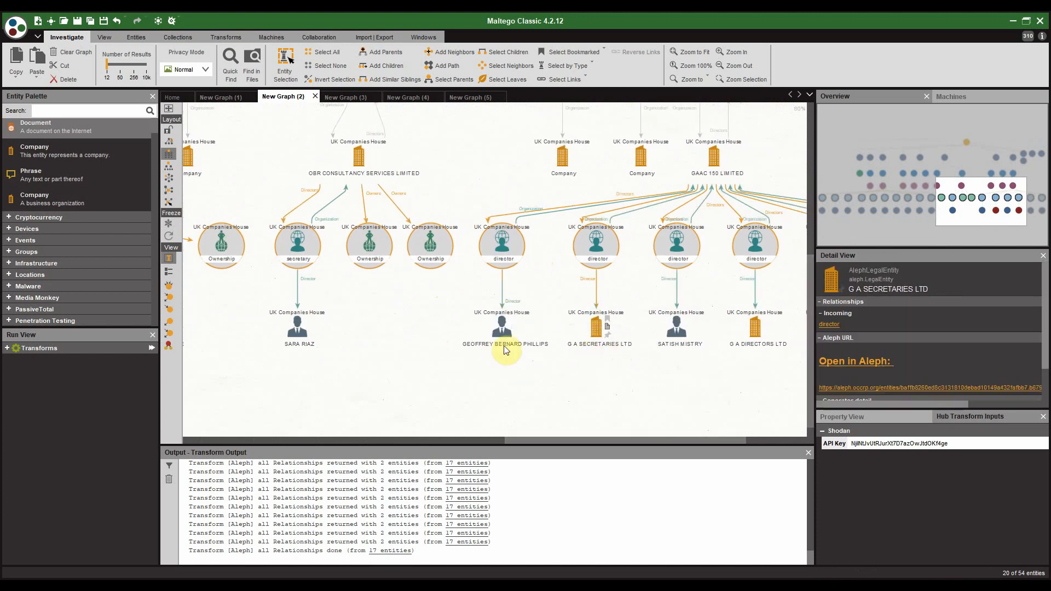
drag(689, 374, 538, 373)
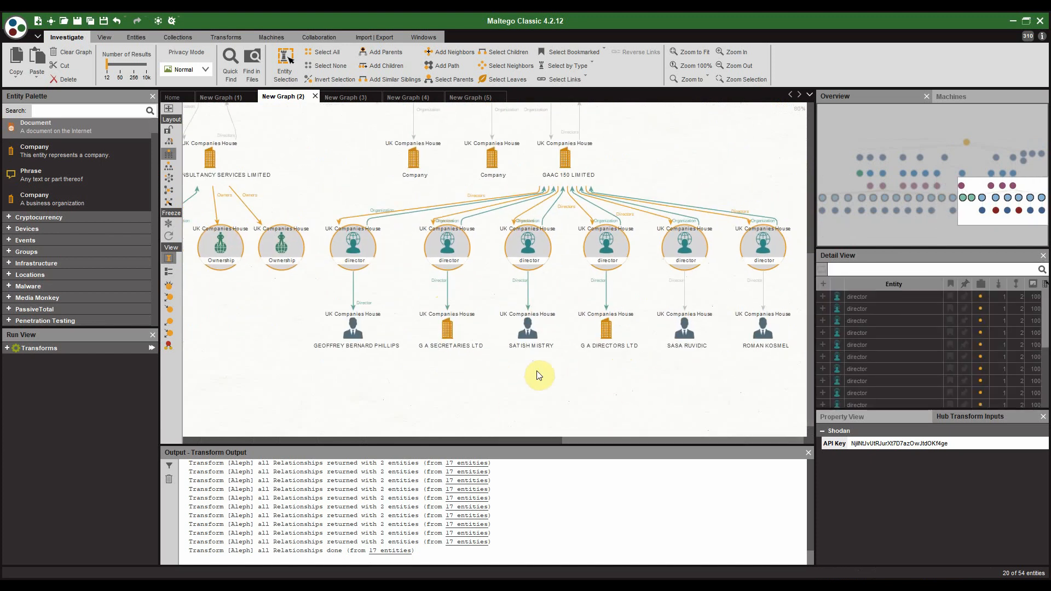
mouse_move(674, 366)
mouse_down()
mouse_move(479, 359)
mouse_move(660, 355)
mouse_up()
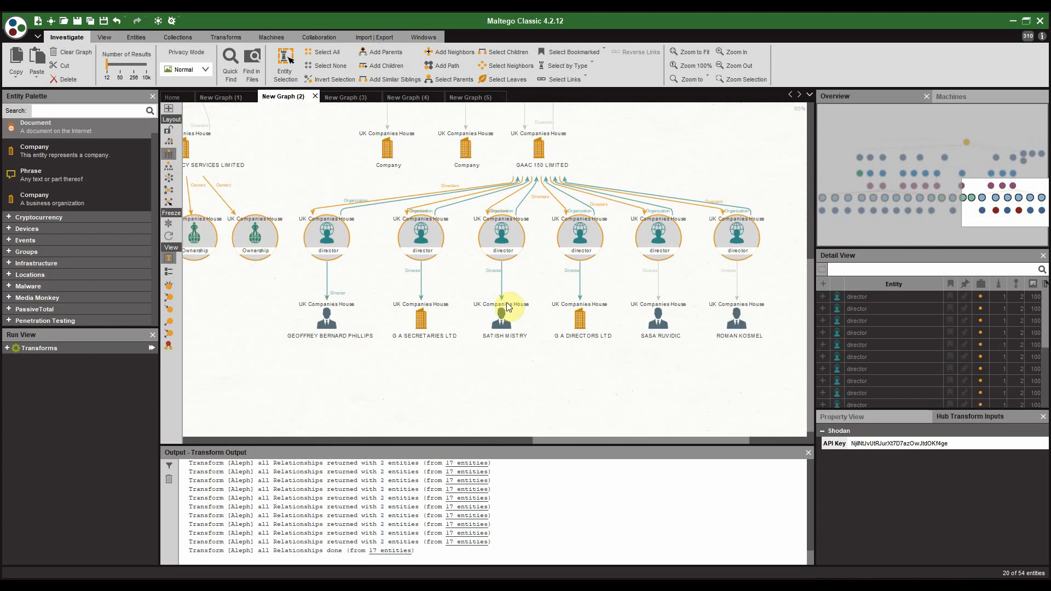
scroll(432, 286, down, 4)
drag(431, 331, 602, 356)
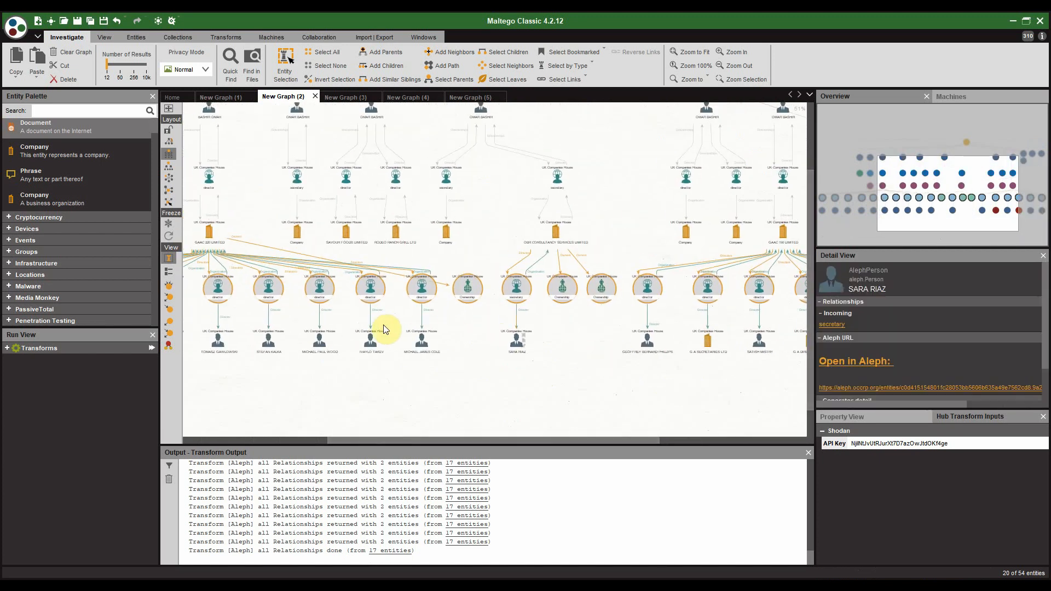
Step: Select GAAC 220, SAVOUR FOODS, RODEO RANCH GRILL and OBR CONSULTANCY SERVICES company nodes
click(280, 235)
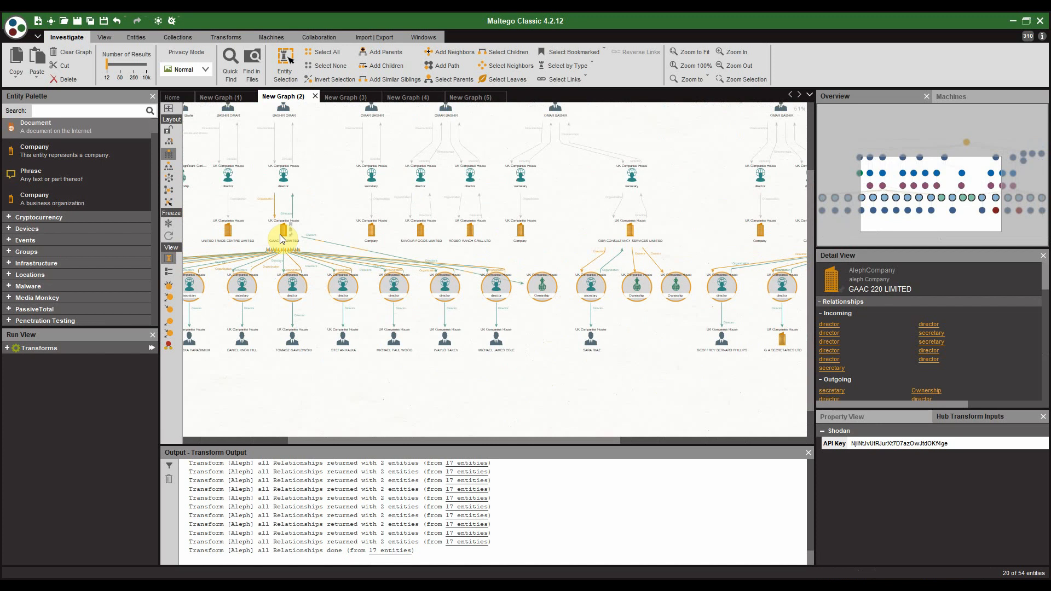
scroll(281, 235, up, 2)
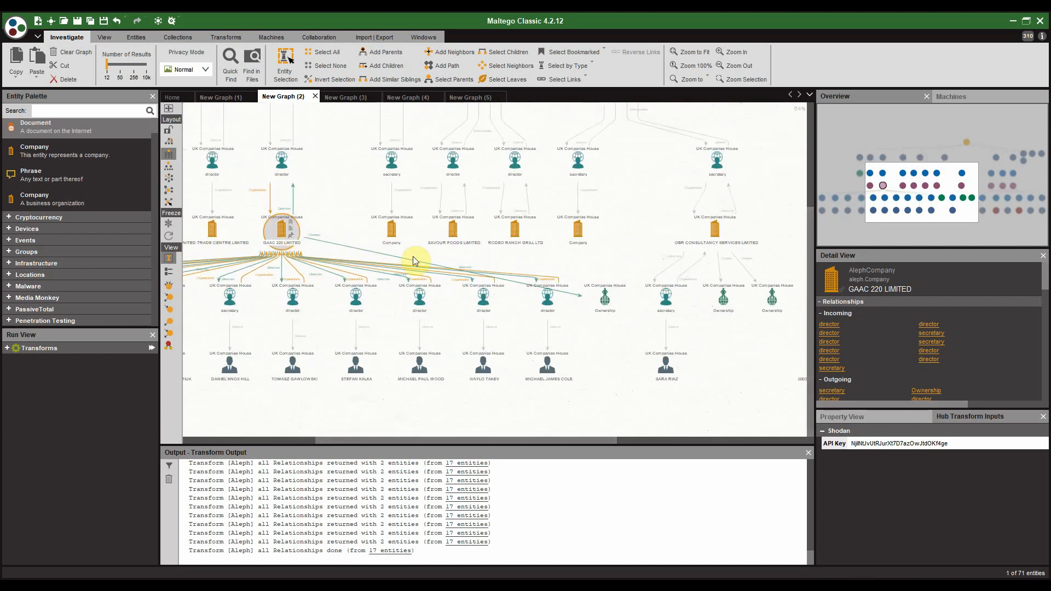
ctrl+click(453, 239)
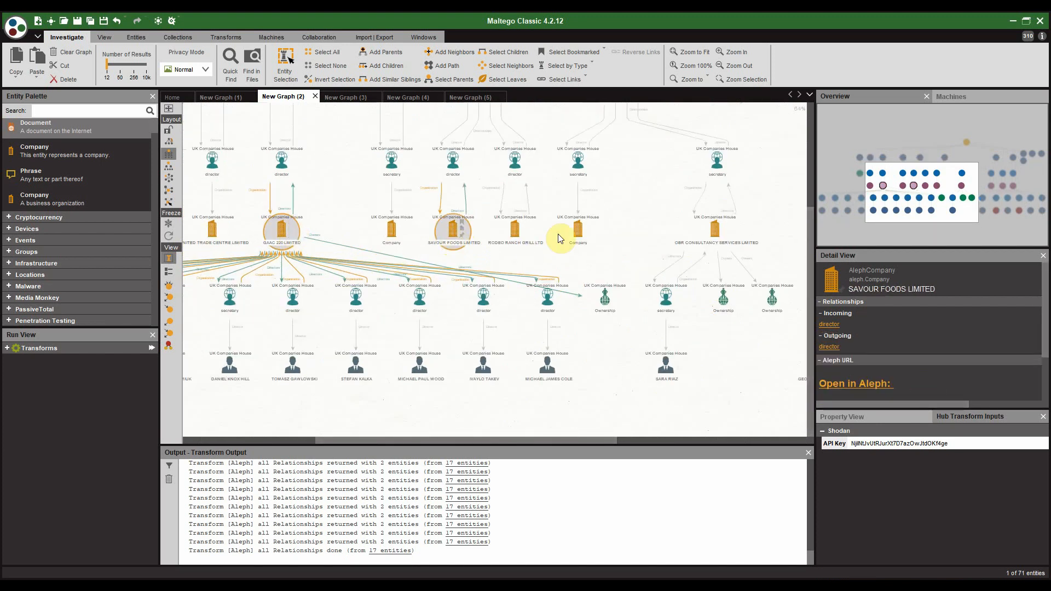
ctrl+click(522, 234)
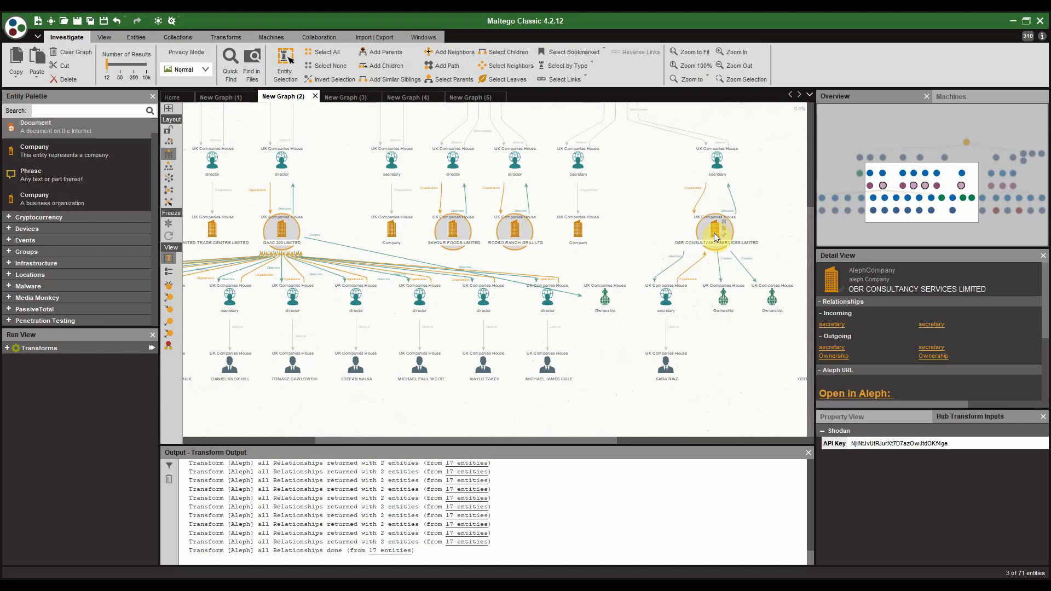
ctrl+click(713, 233)
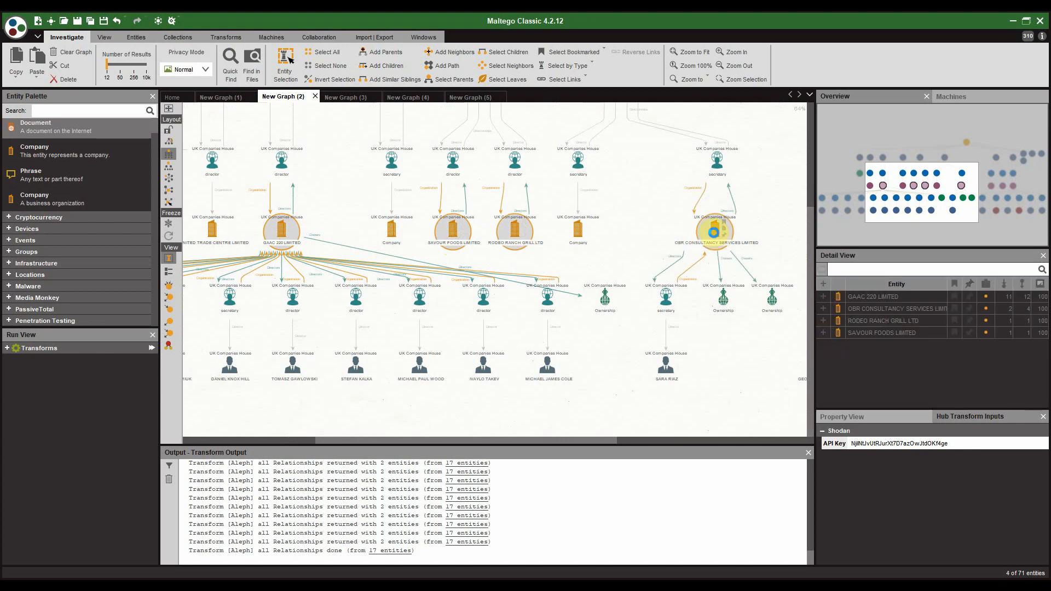
right_click(715, 237)
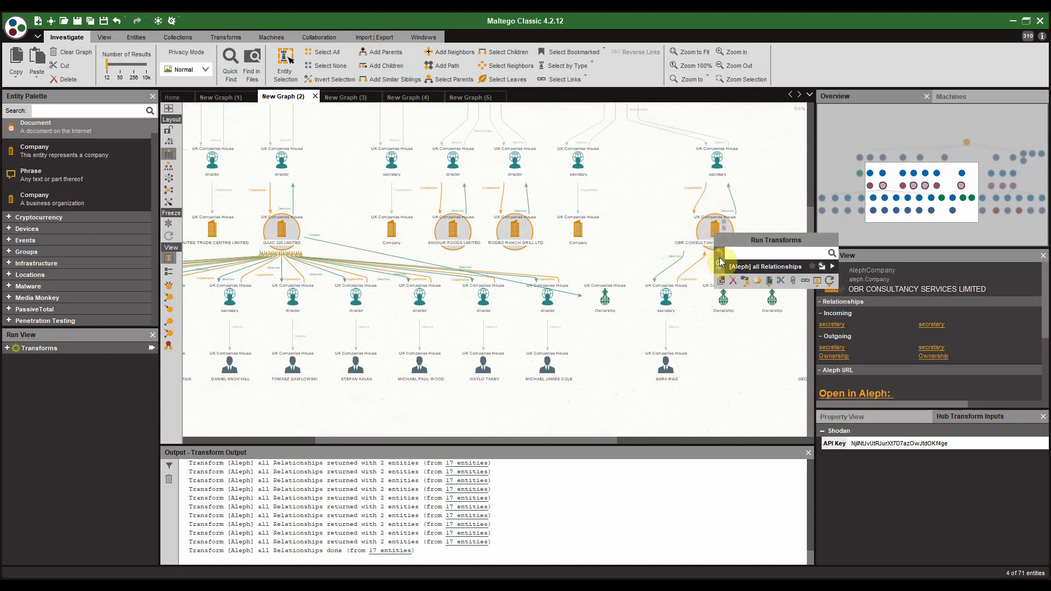
click(718, 264)
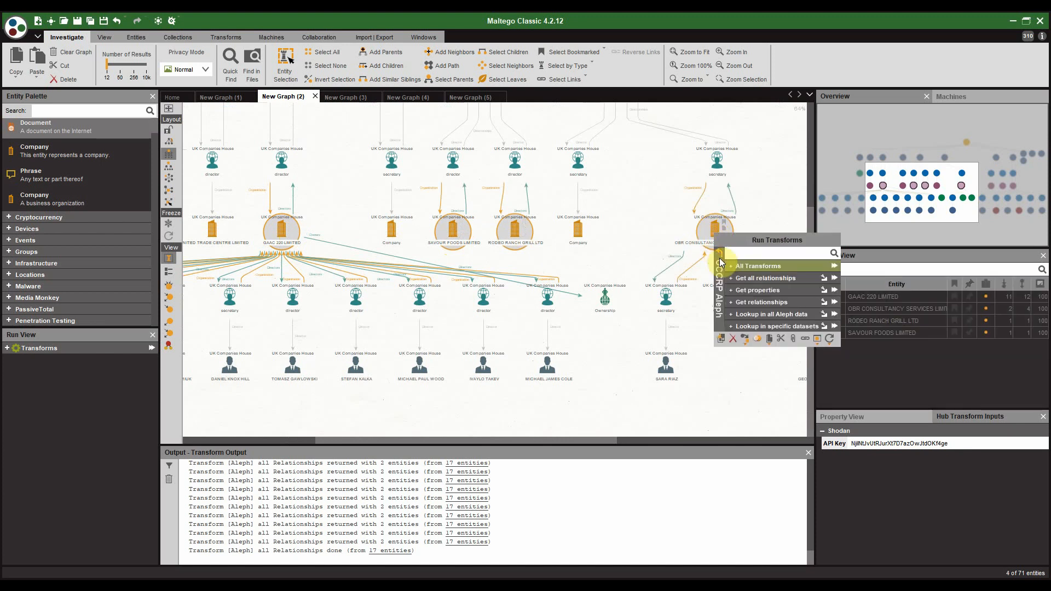
click(745, 290)
click(770, 268)
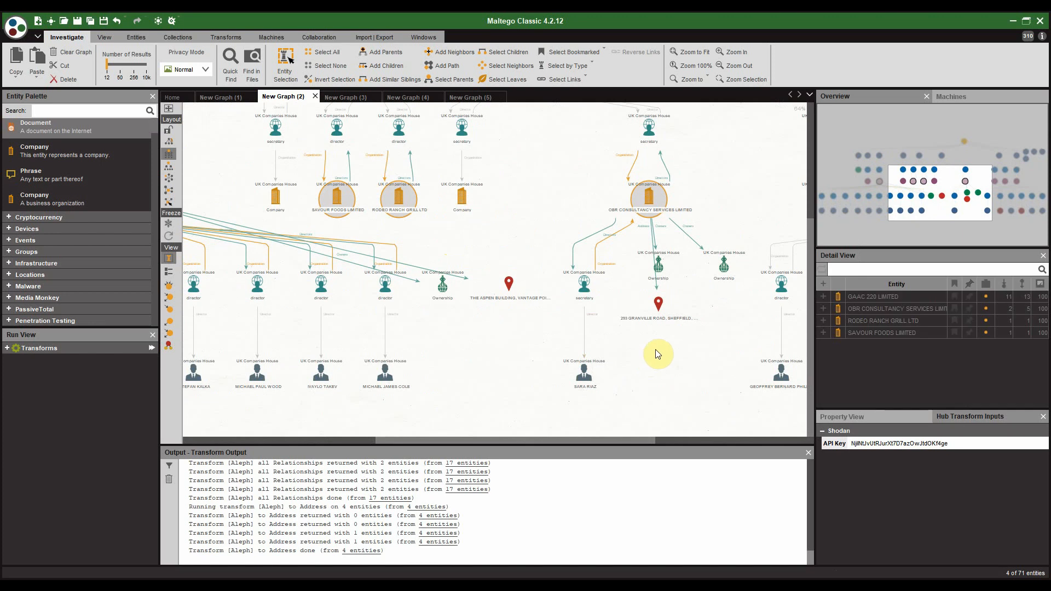
mouse_move(679, 299)
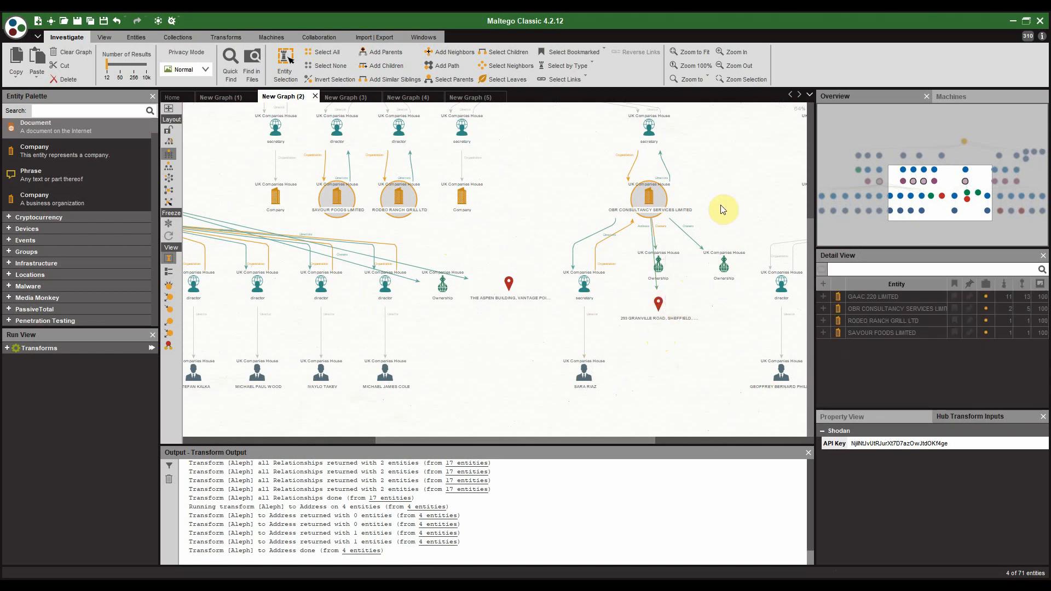
drag(648, 196, 485, 218)
scroll(482, 307, down, 4)
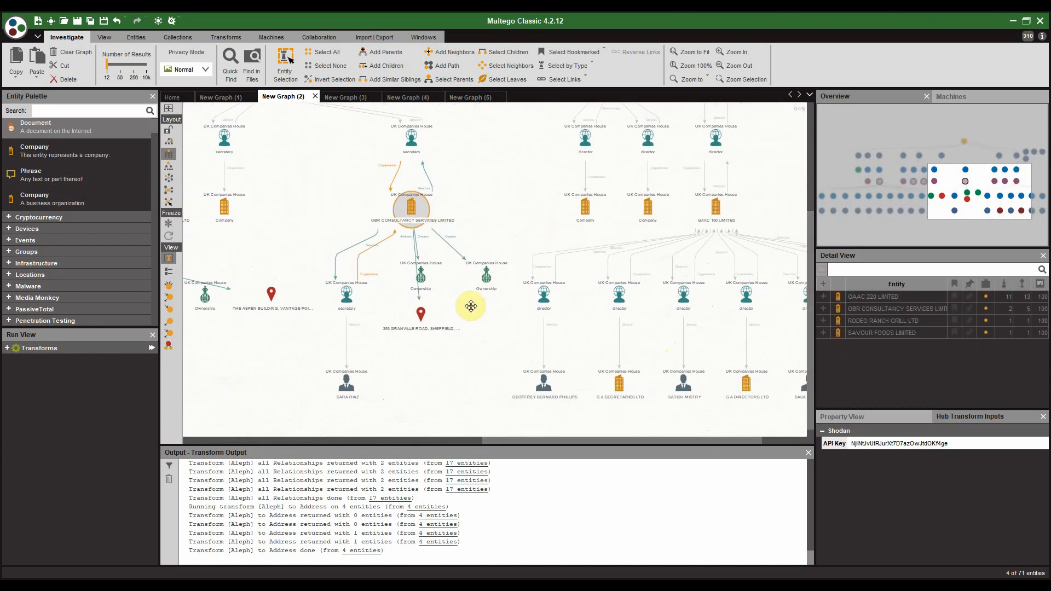
drag(387, 330, 440, 341)
scroll(572, 223, up, 6)
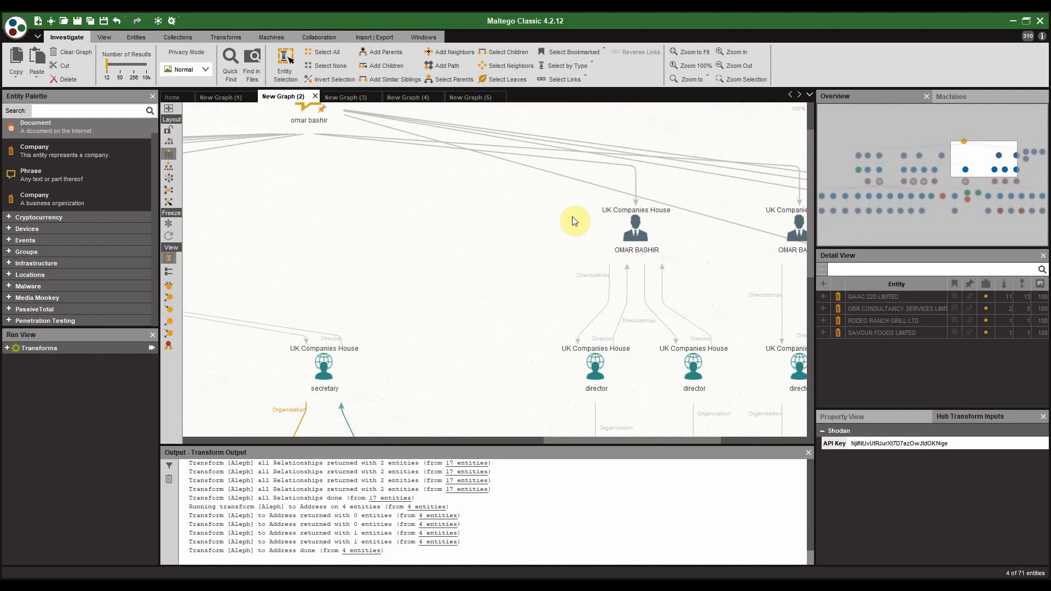
click(310, 111)
scroll(632, 191, down, 3)
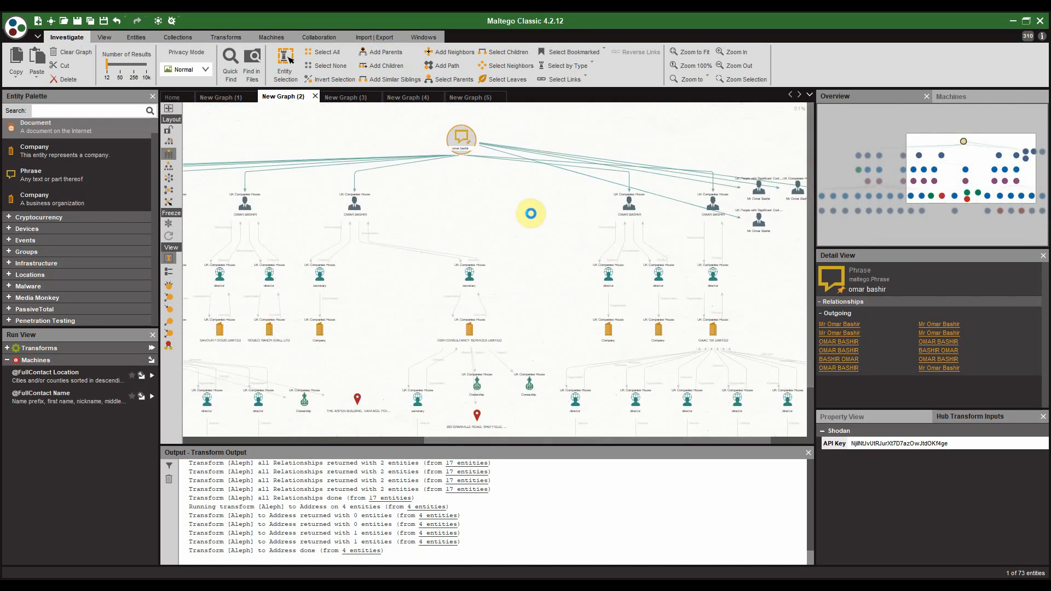
click(244, 207)
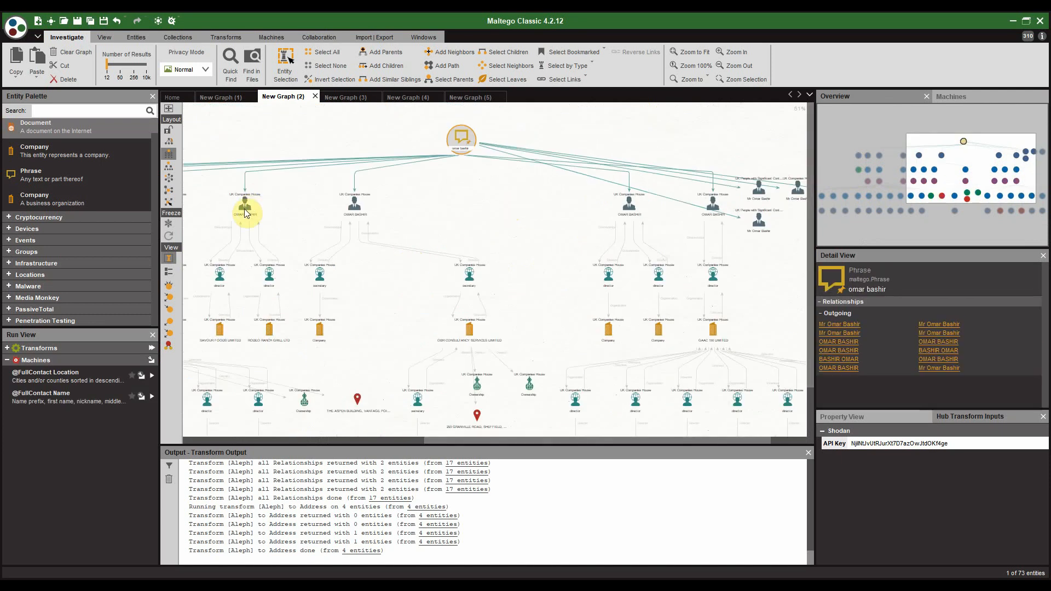
ctrl+click(360, 209)
ctrl+click(629, 205)
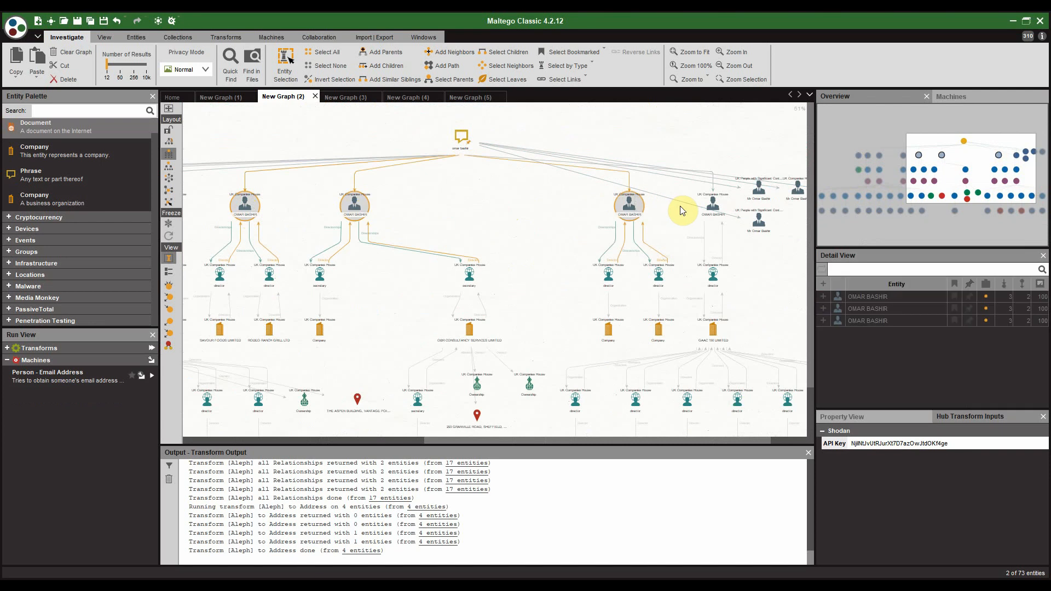
ctrl+click(715, 211)
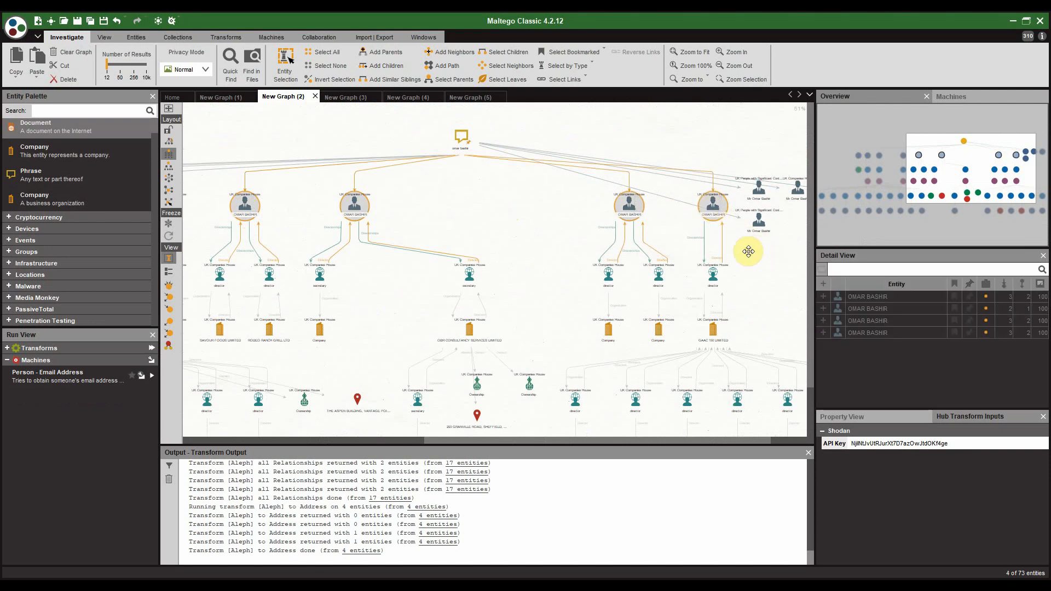
drag(746, 248, 675, 258)
scroll(675, 258, up, 3)
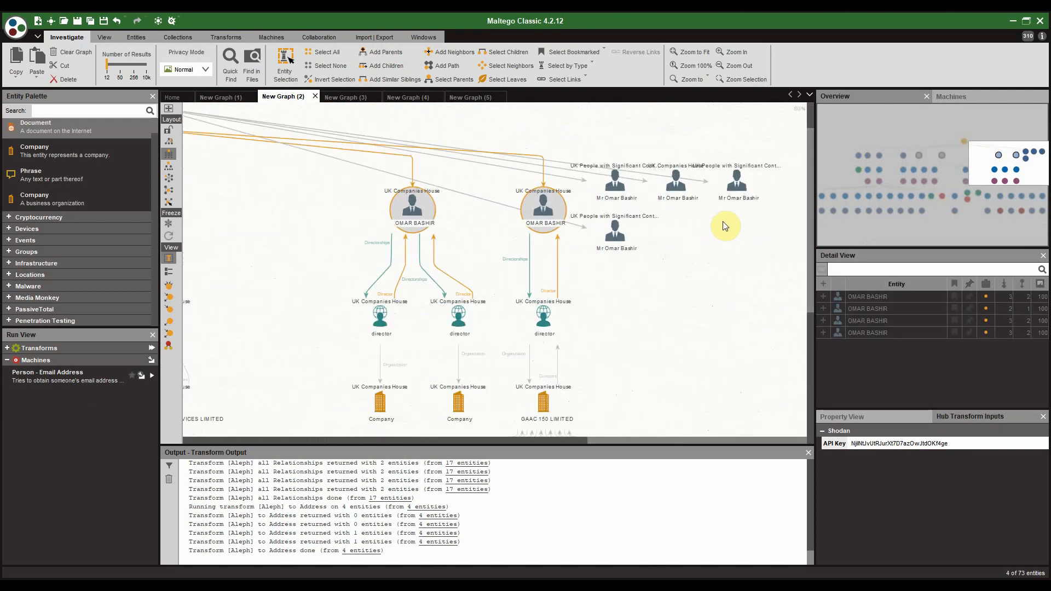
ctrl+click(617, 232)
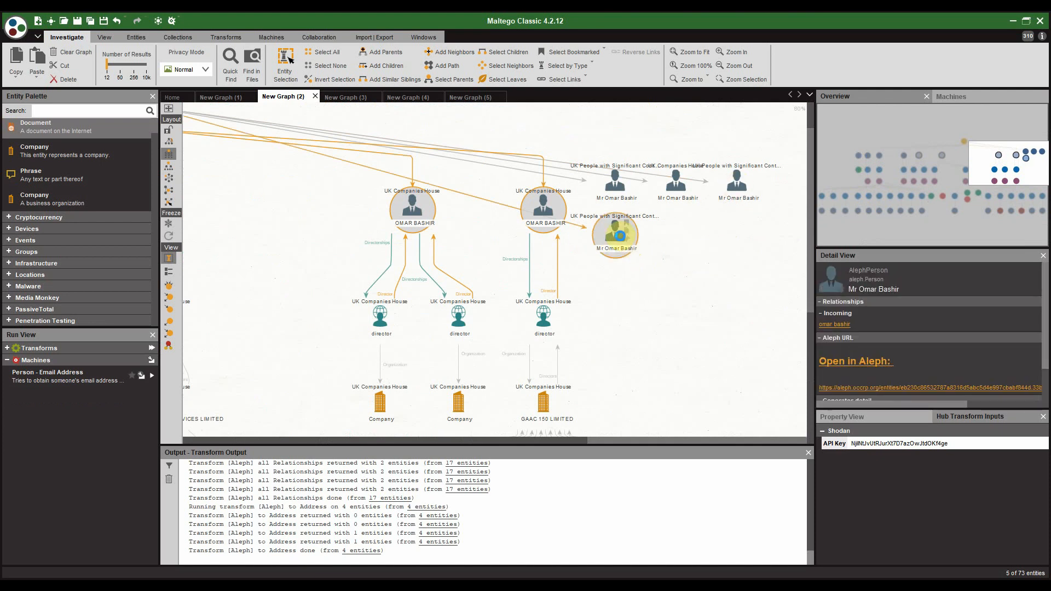
Step: Run [Aleph] to Address on the five person entities and inspect a new address location
right_click(620, 236)
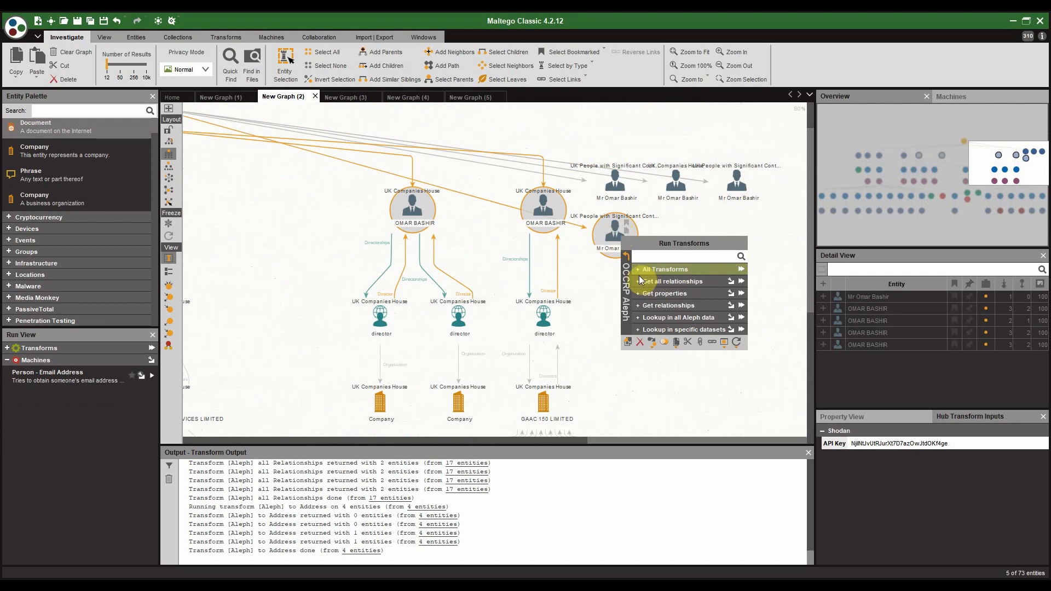
click(639, 291)
click(679, 270)
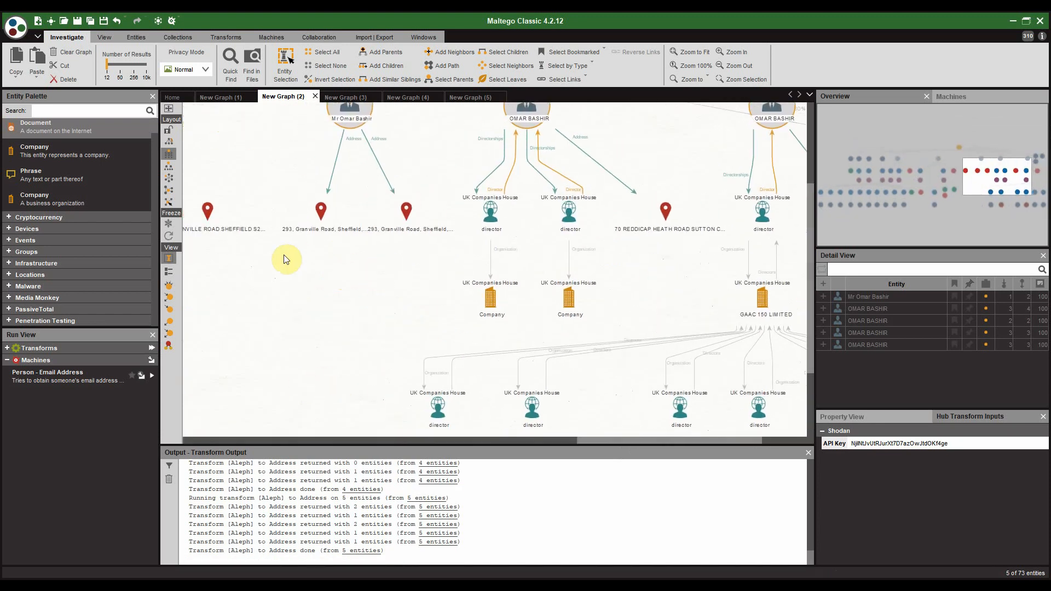
click(320, 240)
click(357, 291)
scroll(357, 291, down, 3)
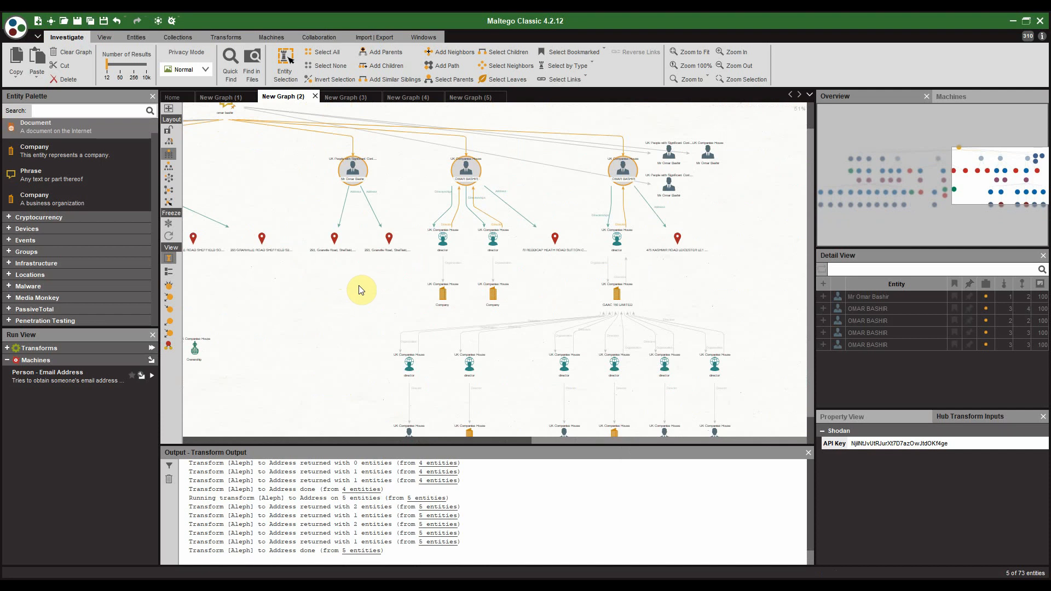
scroll(353, 200, down, 2)
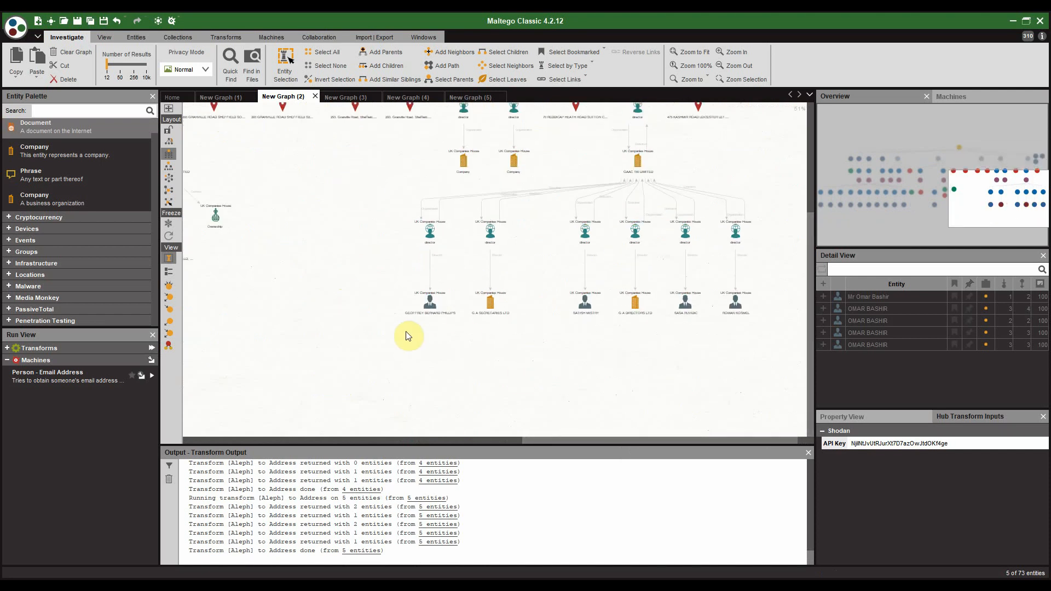
scroll(375, 327, down, 2)
scroll(425, 322, up, 8)
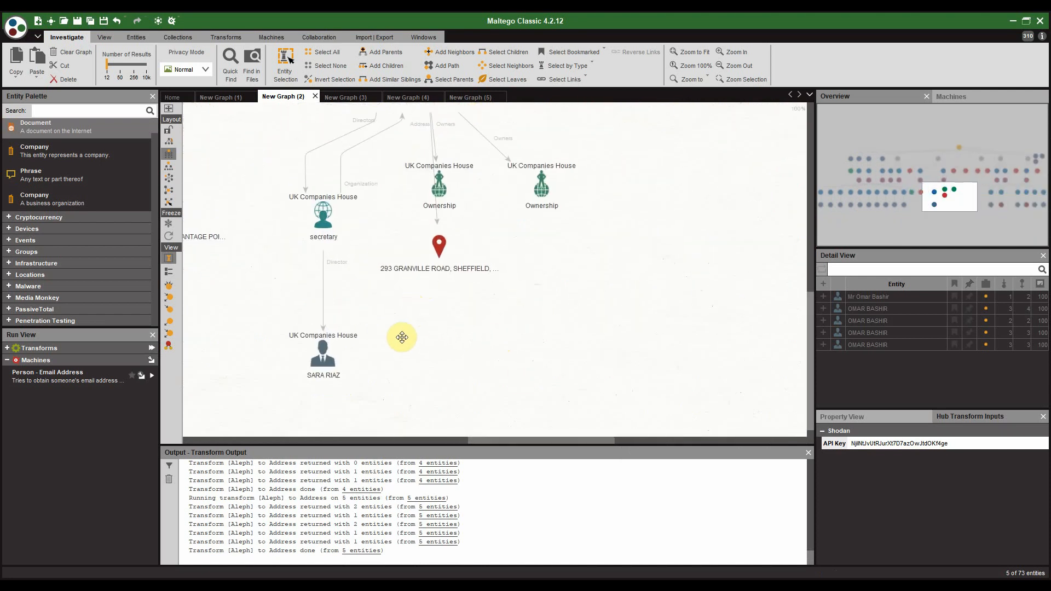
Step: Select two of the duplicate Sheffield address pins
click(413, 327)
scroll(512, 300, down, 5)
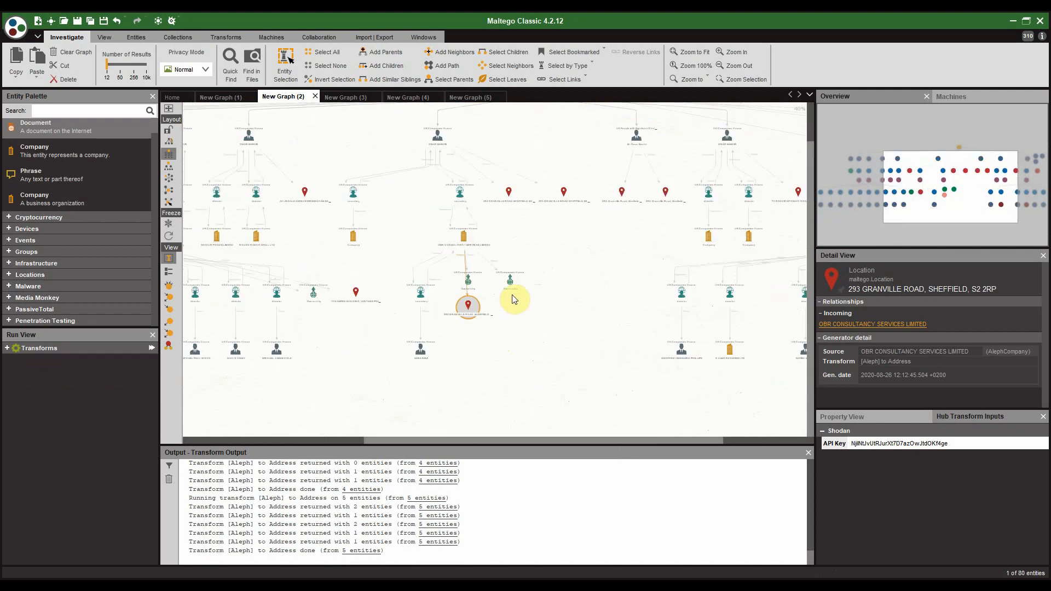
scroll(542, 237, up, 5)
click(580, 218)
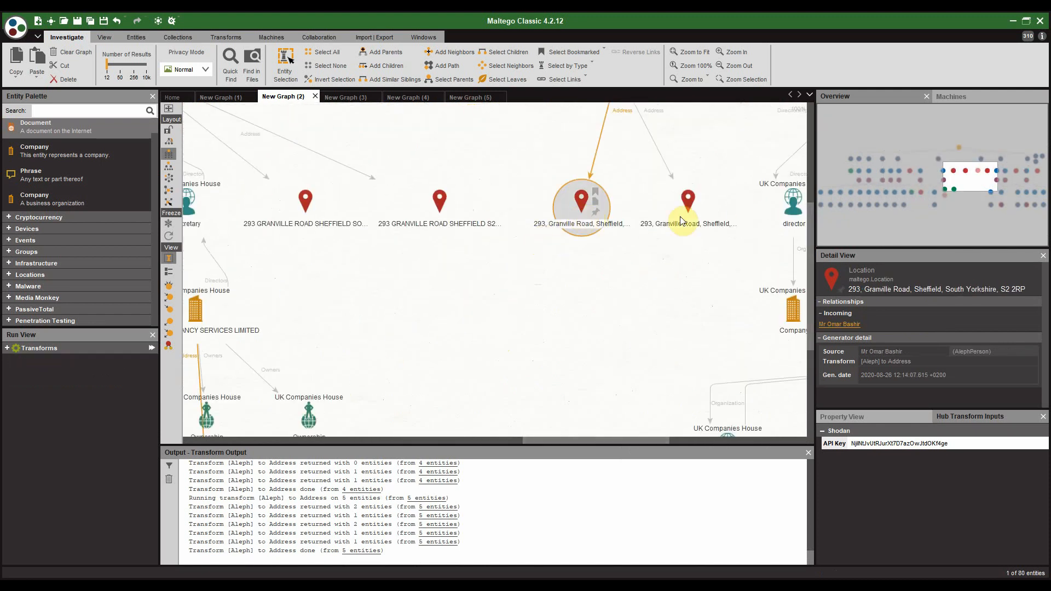
ctrl+click(688, 204)
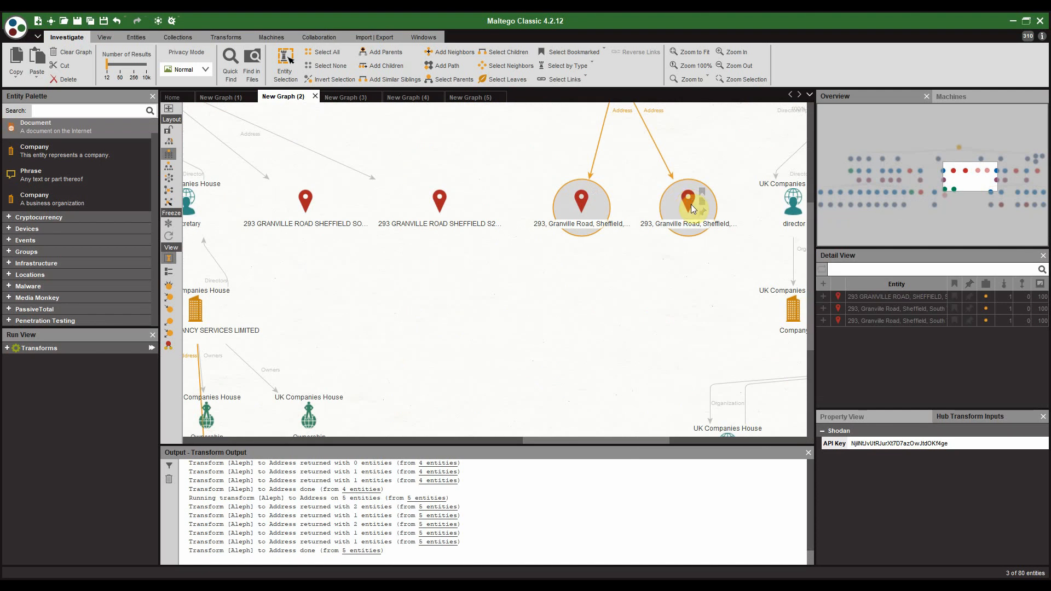
Step: Add the remaining duplicate Sheffield pins and merge all five into one primary location with Ctrl+M
right_click(691, 205)
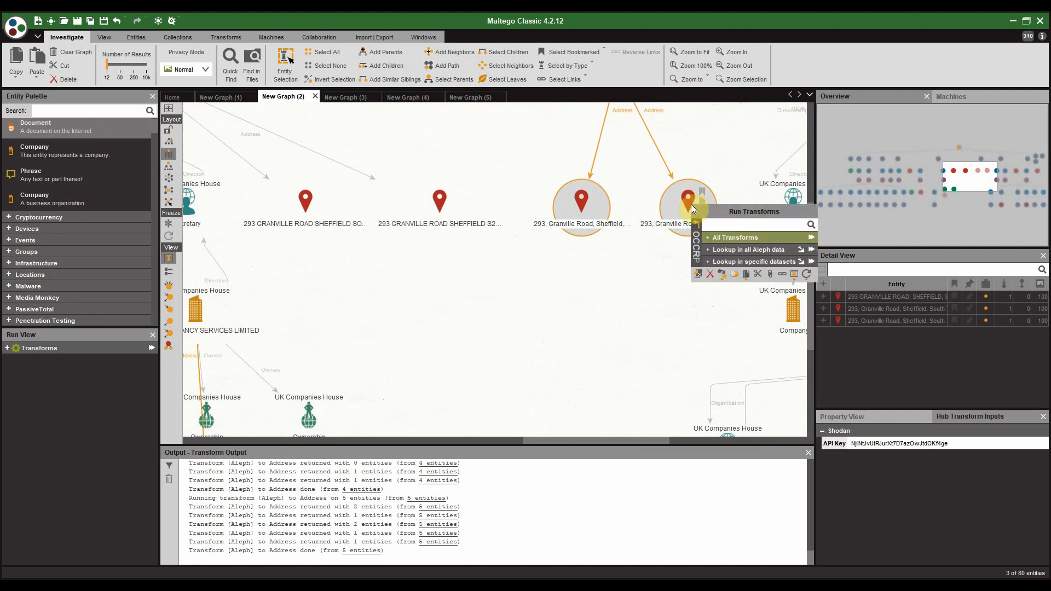
click(443, 216)
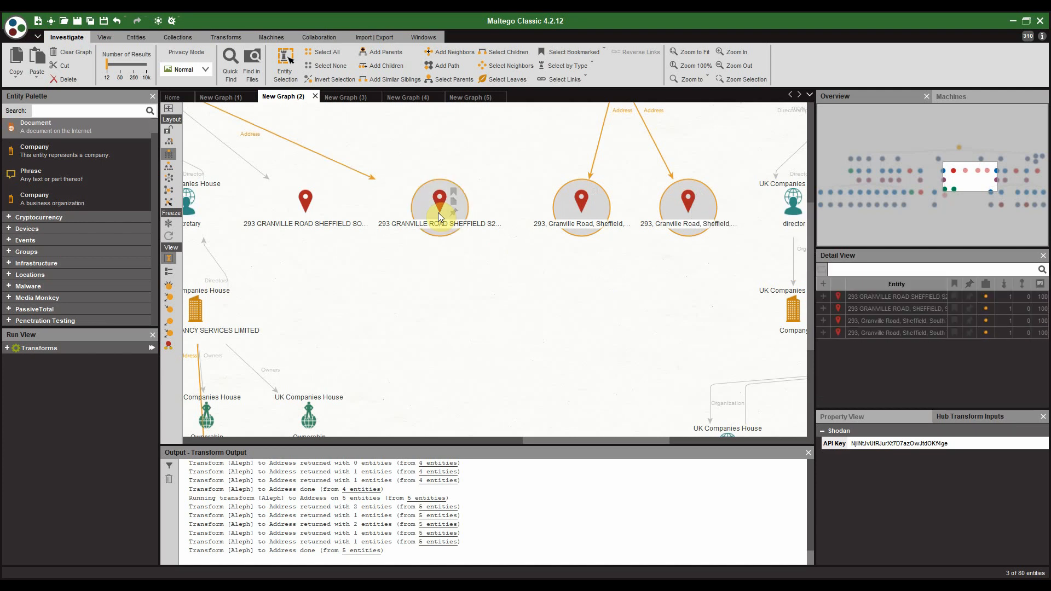
ctrl+click(296, 216)
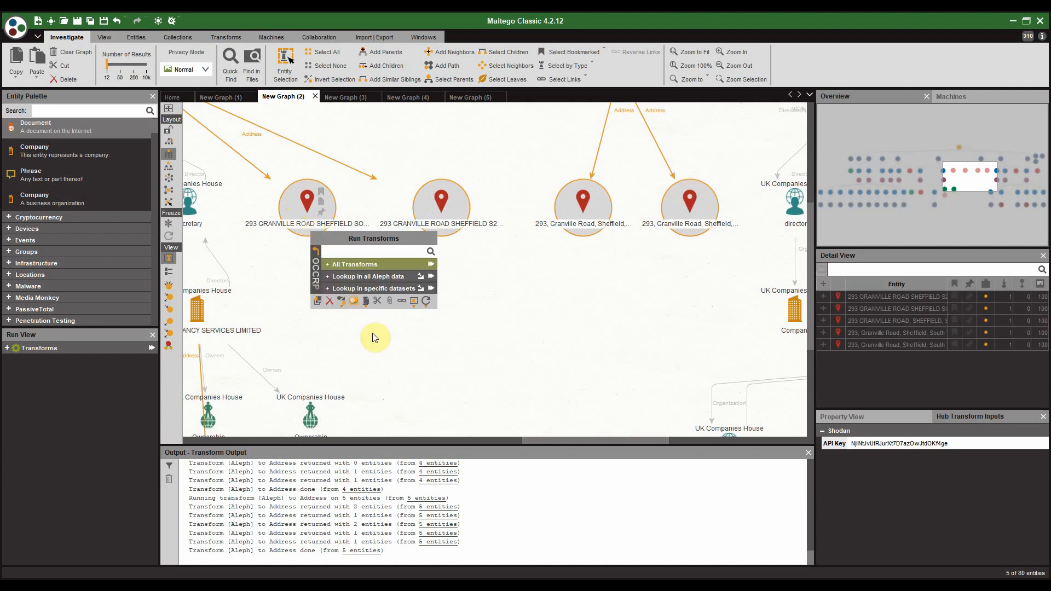
key(ctrl+m)
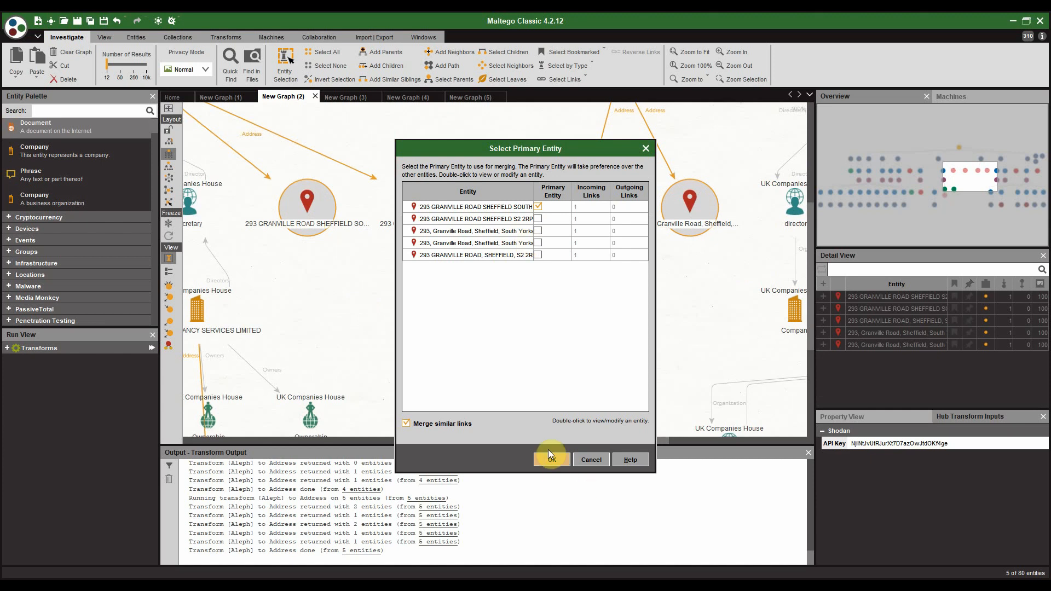
click(552, 460)
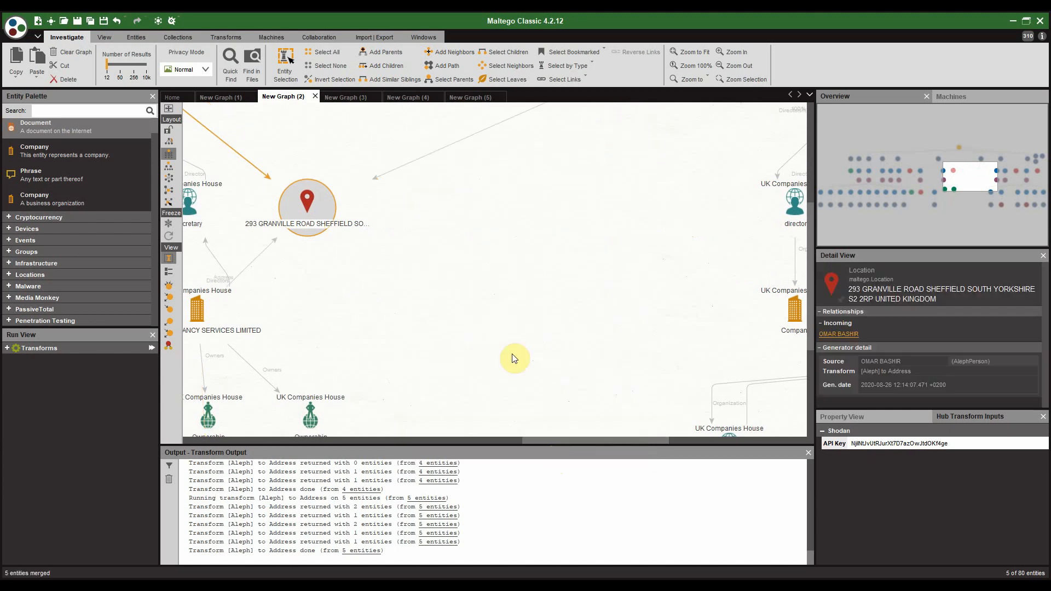
Step: Apply the hierarchical layout and run [Aleph] Lookup in Company registries on the merged Sheffield address
scroll(514, 314, down, 5)
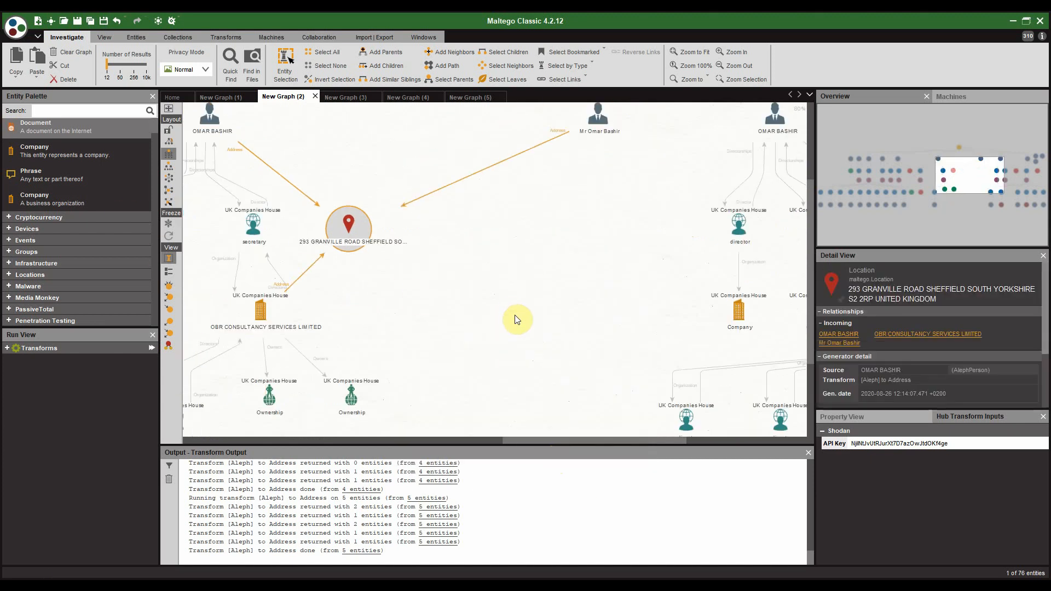
click(175, 156)
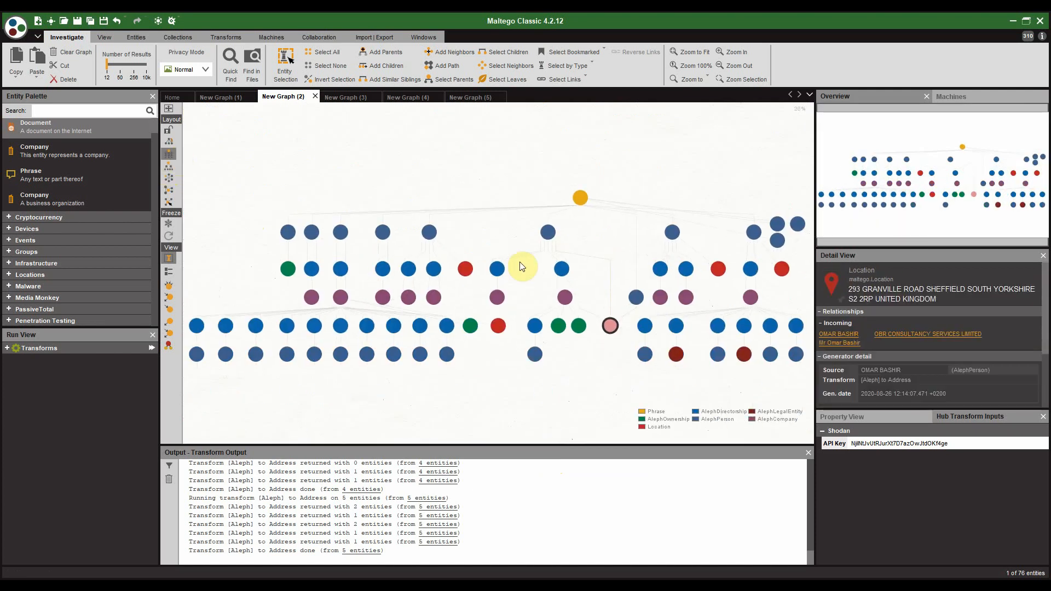
scroll(488, 262, up, 5)
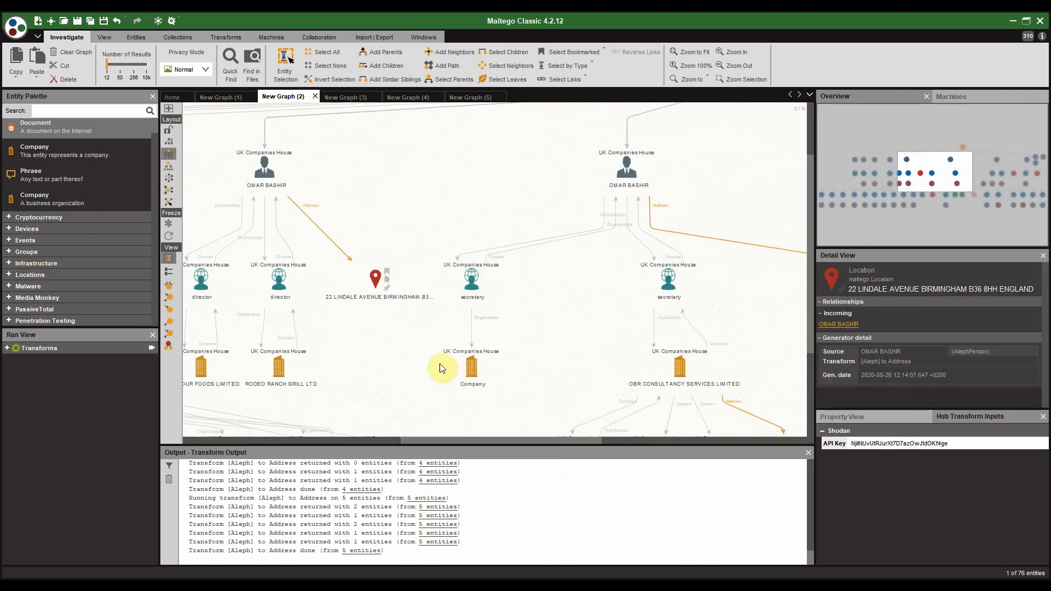
drag(379, 242, 238, 223)
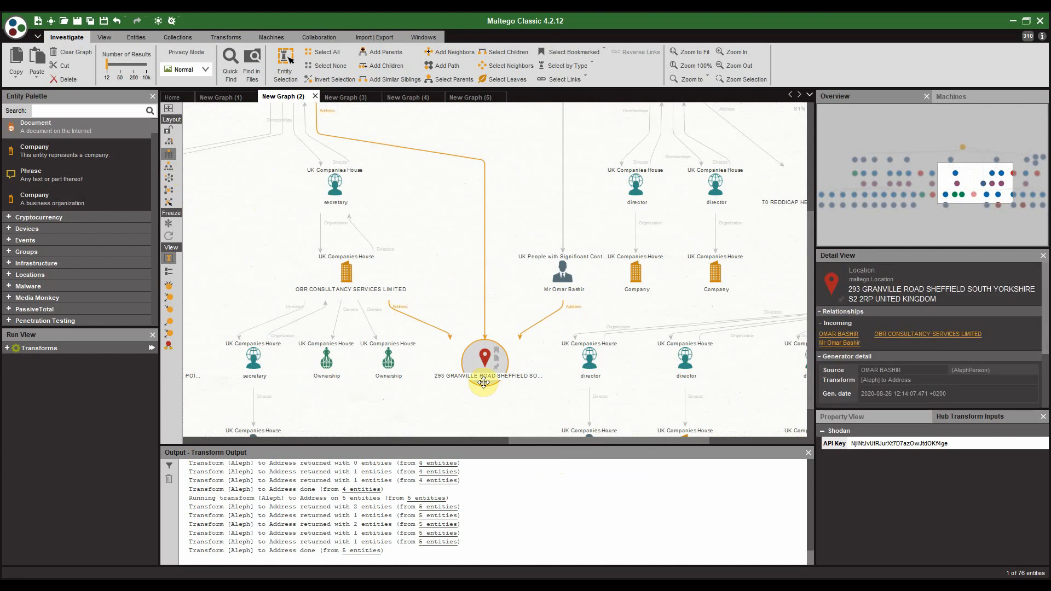
scroll(482, 380, up, 4)
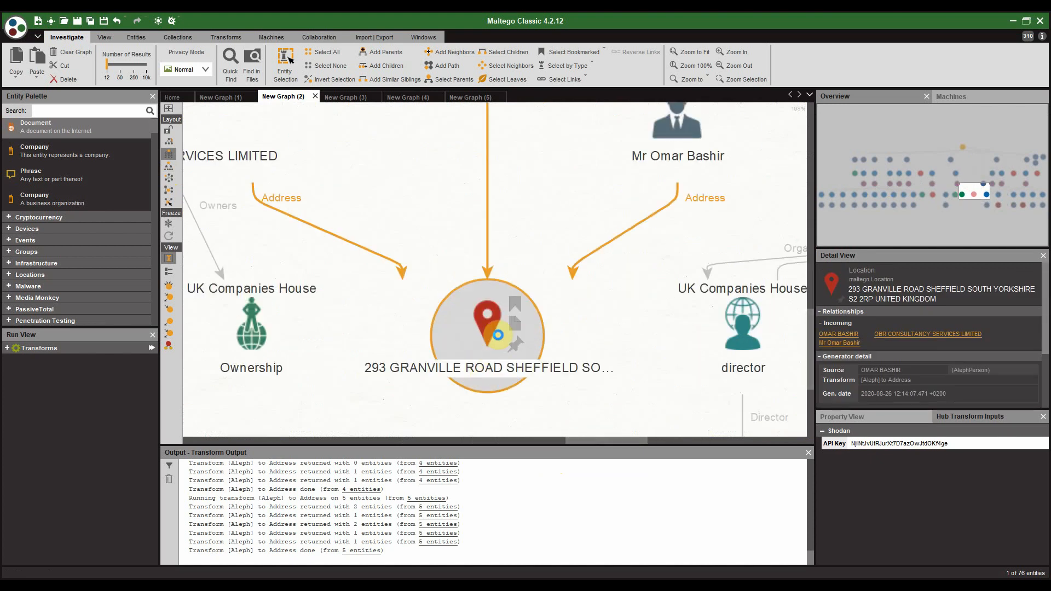
right_click(498, 338)
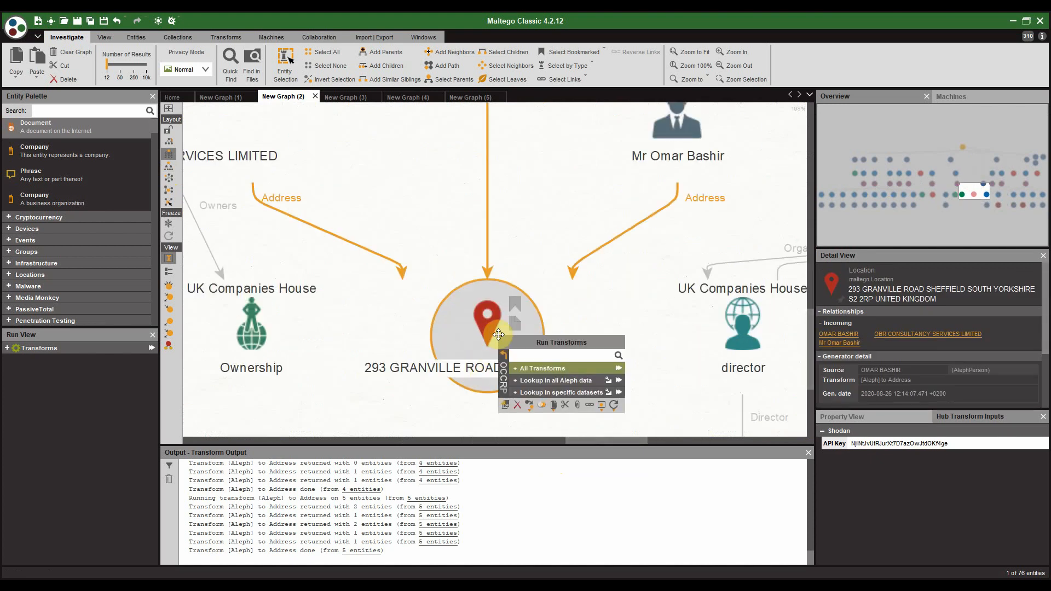
click(511, 366)
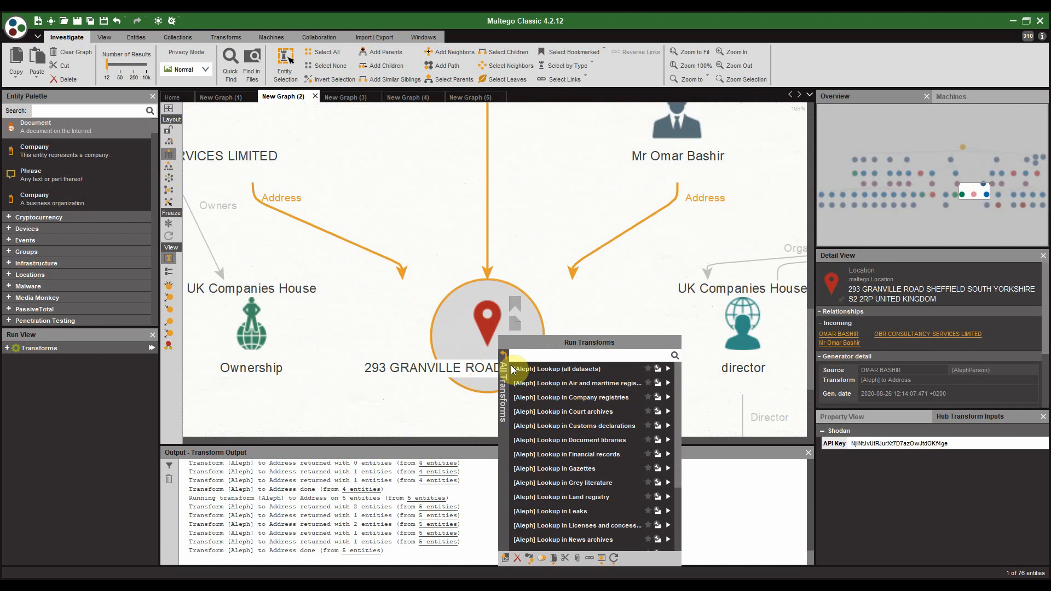
click(566, 399)
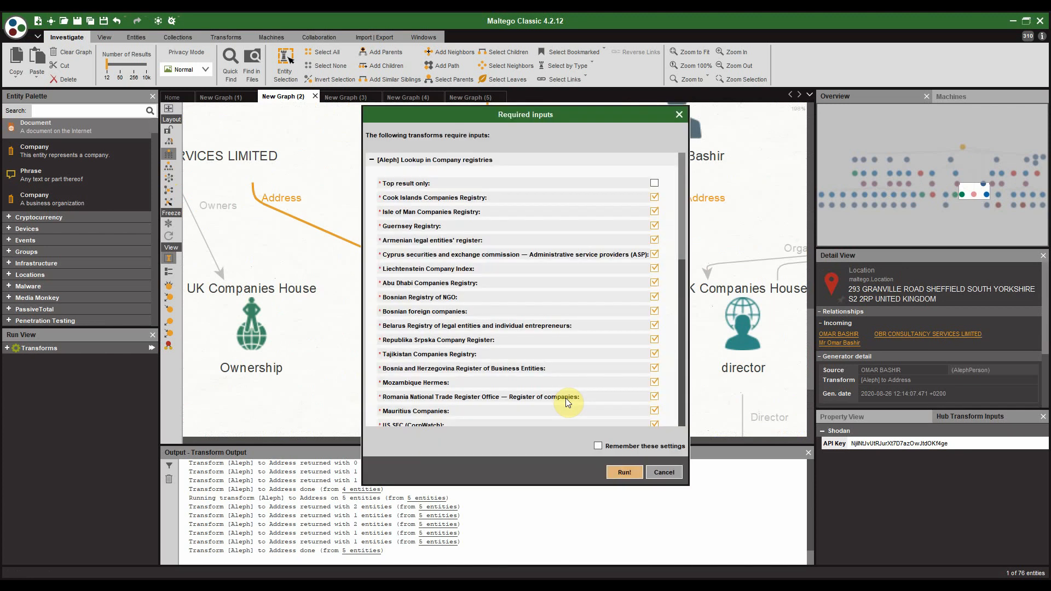
click(624, 472)
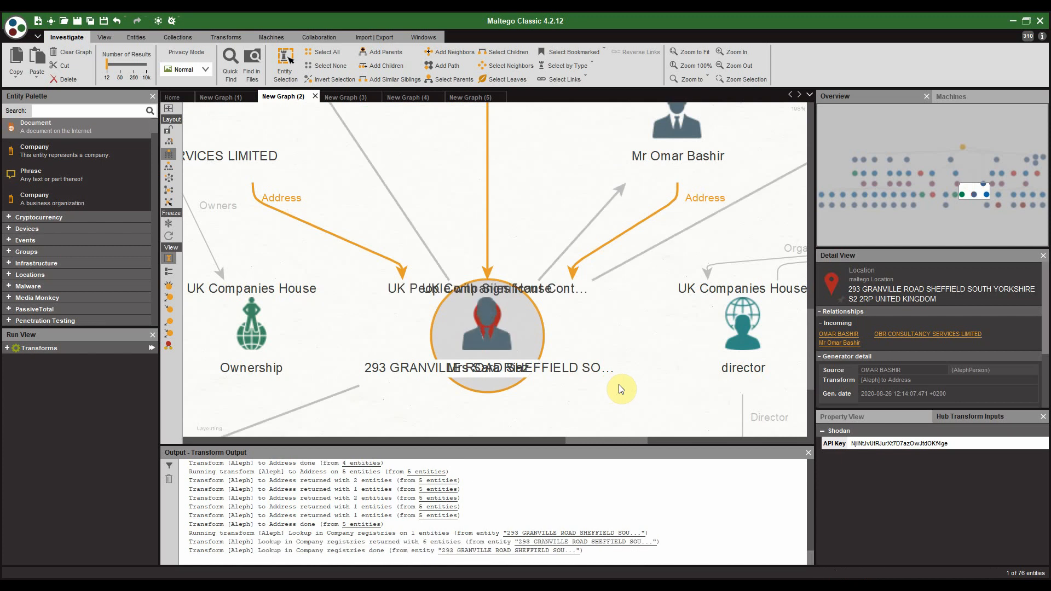
scroll(622, 385, down, 3)
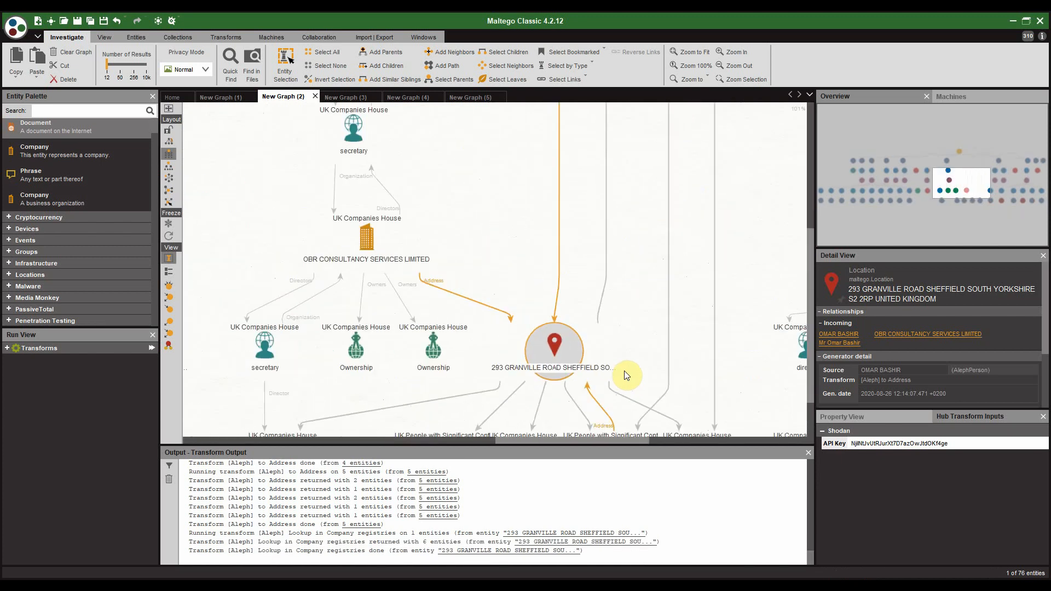
scroll(624, 375, down, 3)
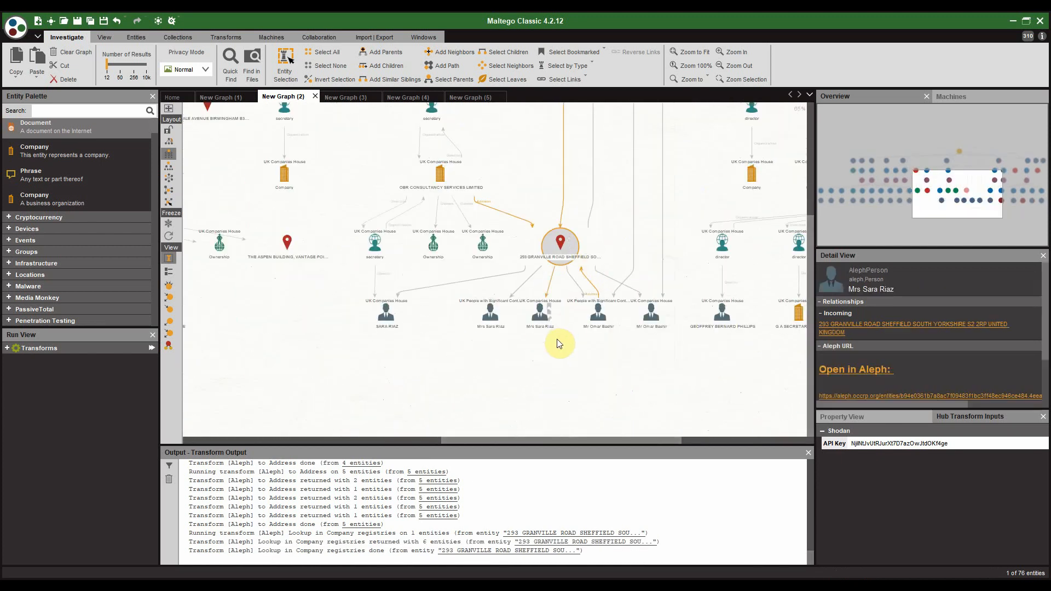
scroll(559, 344, up, 3)
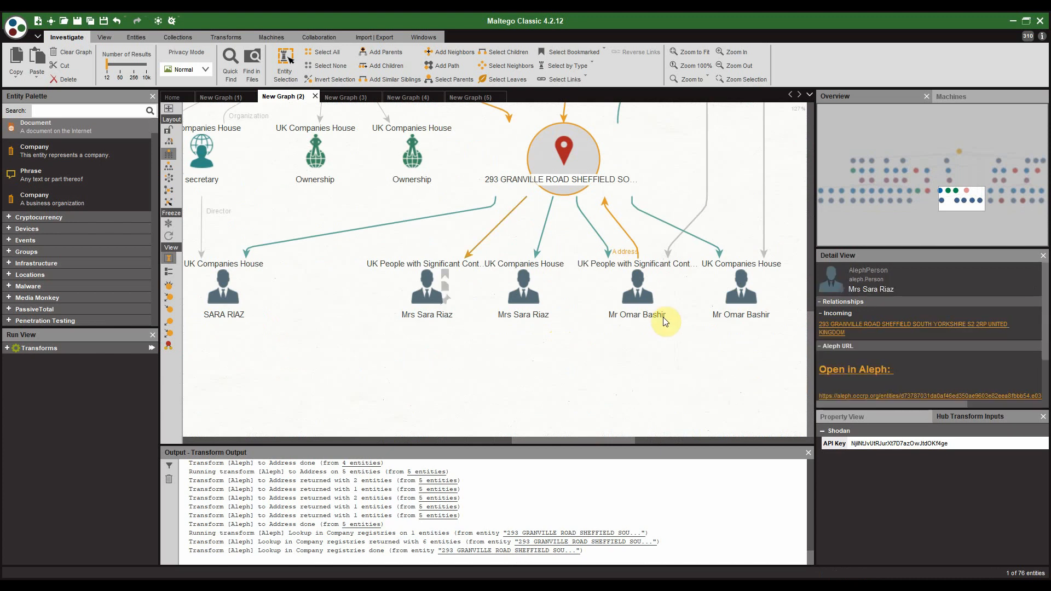
drag(702, 338, 526, 350)
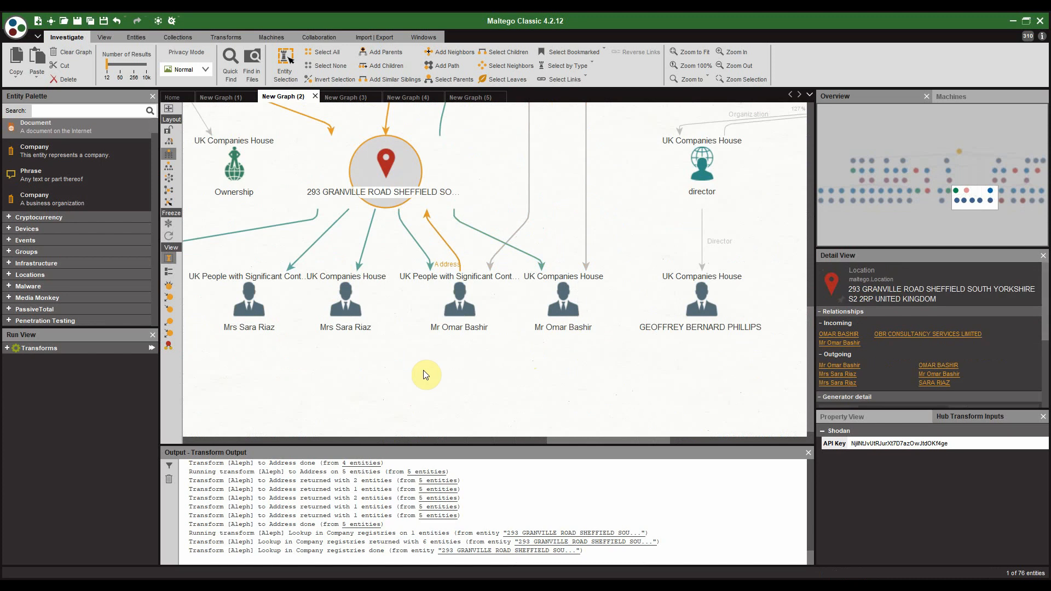
drag(426, 375, 694, 363)
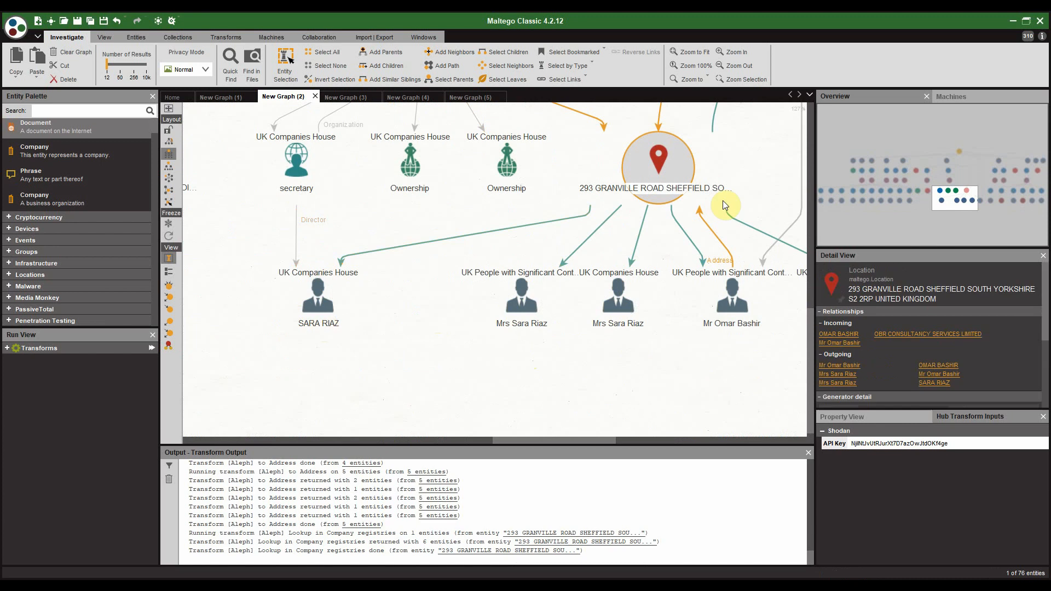
scroll(516, 235, down, 1)
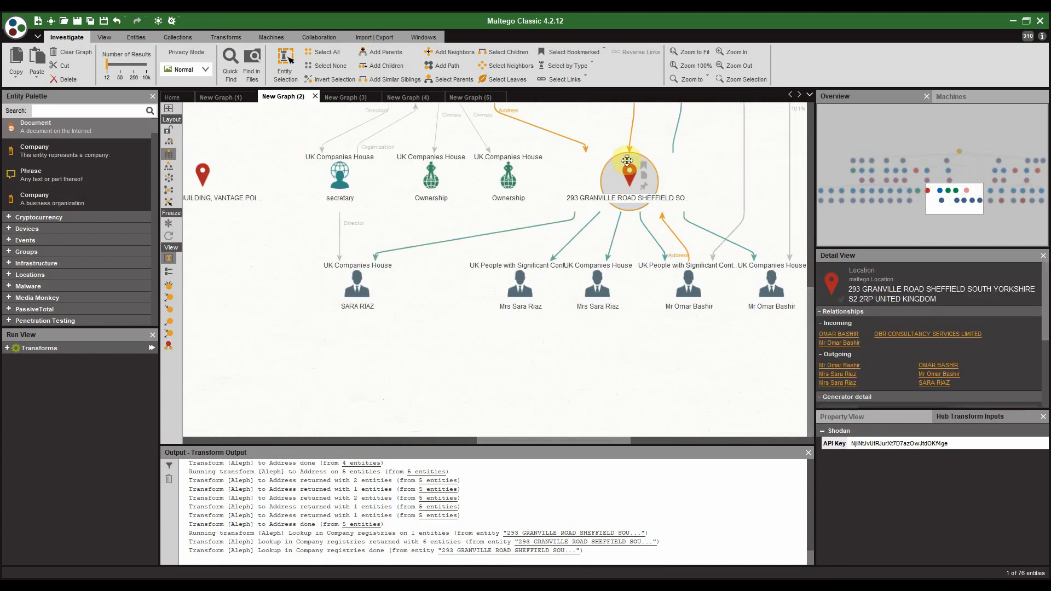
scroll(482, 191, down, 1)
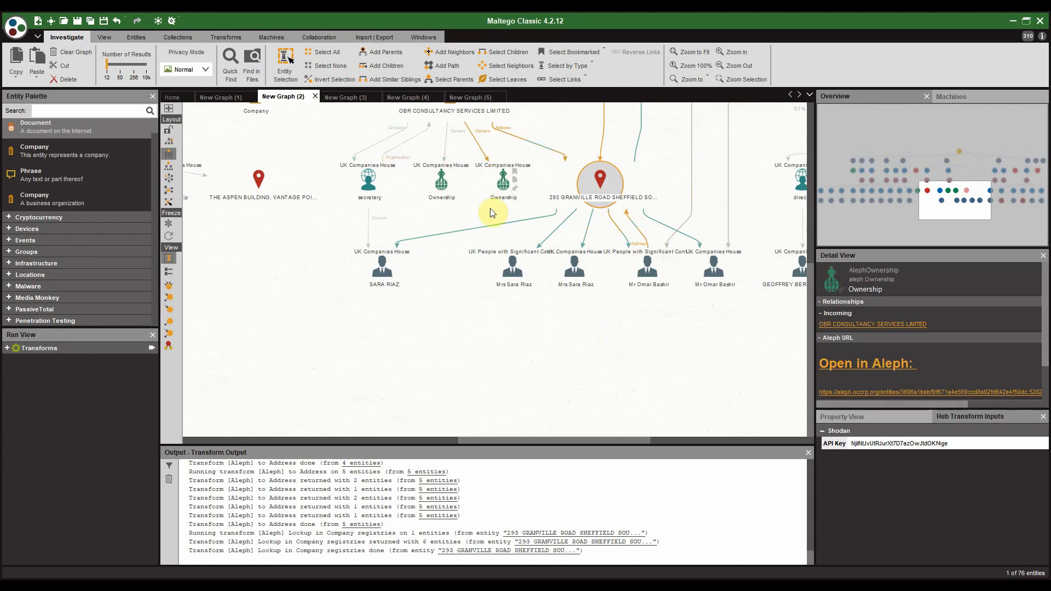
drag(484, 227, 446, 419)
drag(484, 210, 441, 400)
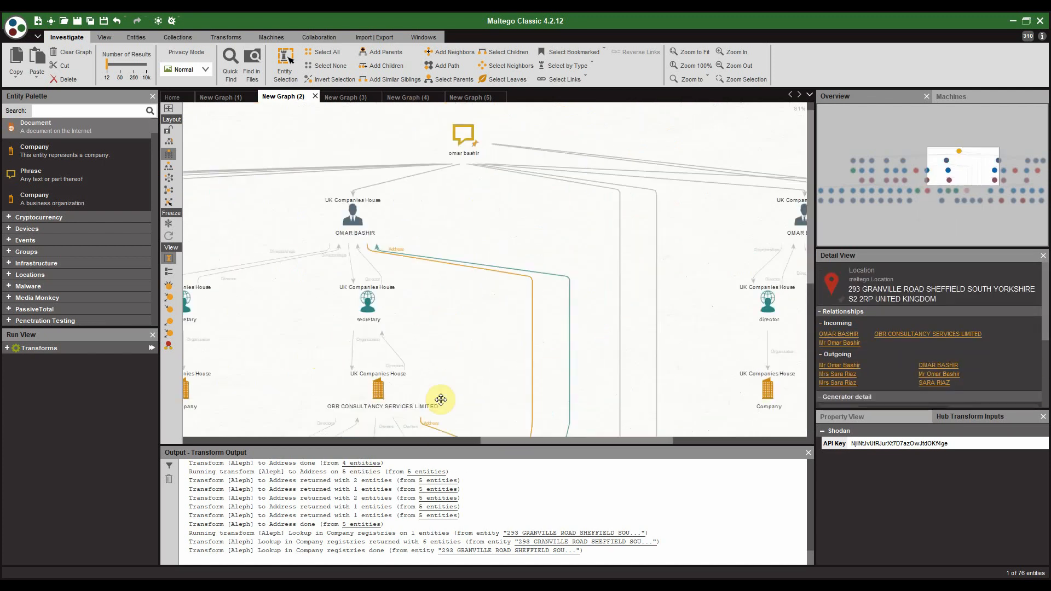
click(454, 246)
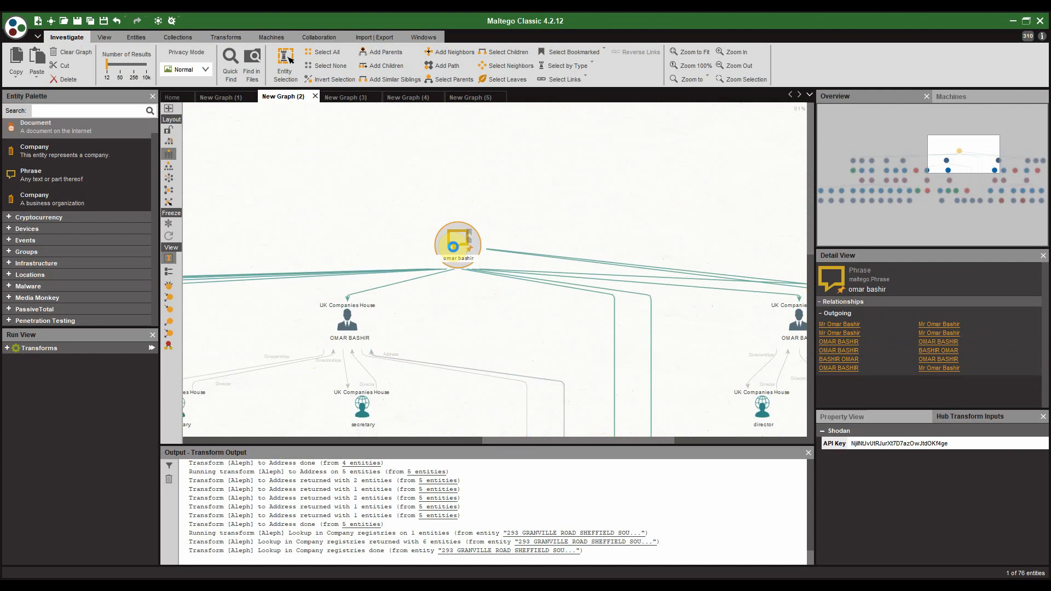
right_click(453, 246)
click(467, 284)
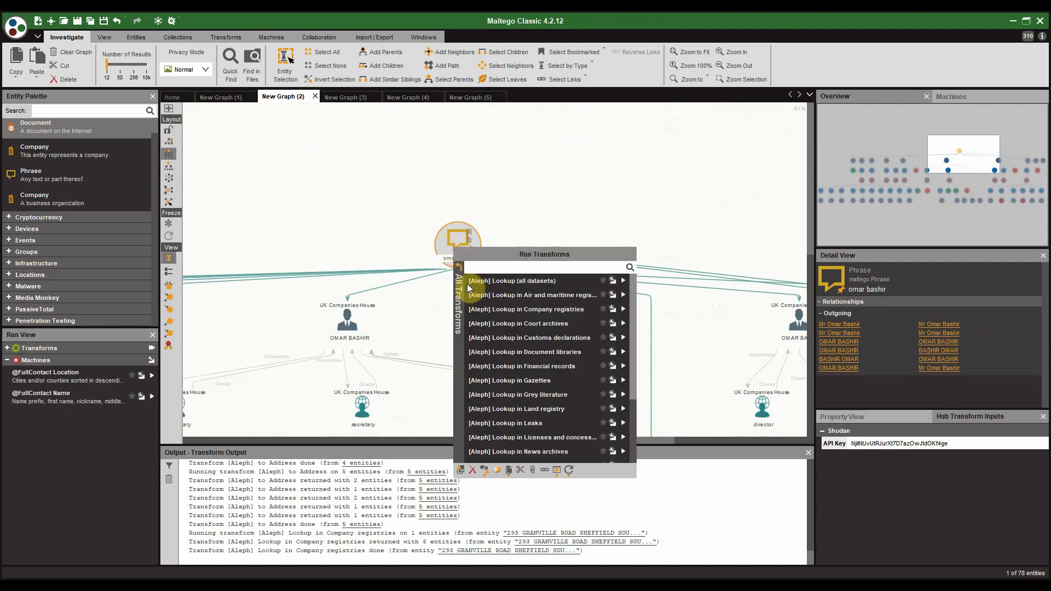
scroll(583, 382, down, 2)
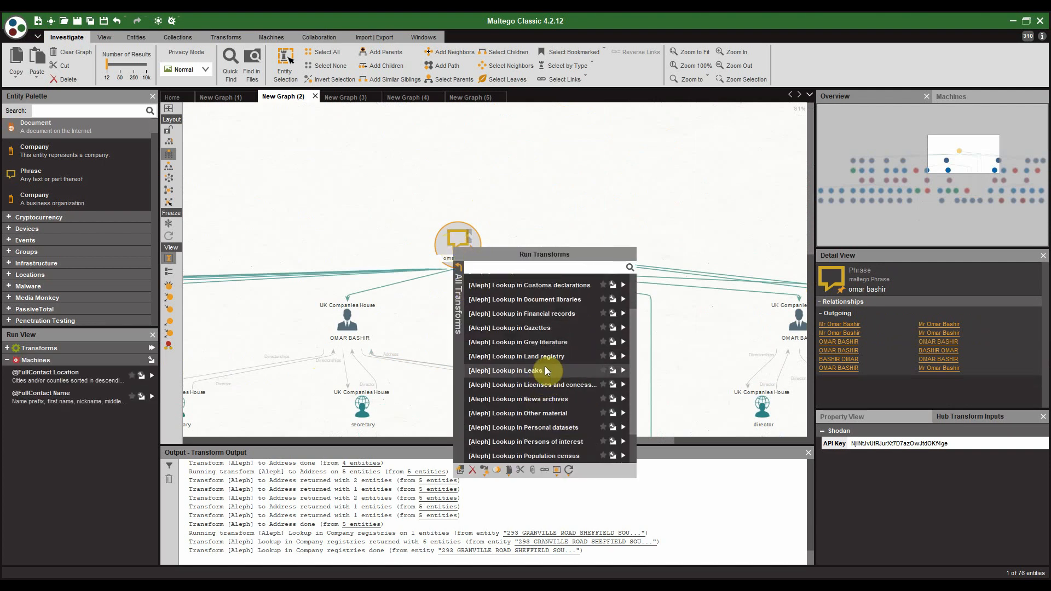
click(623, 372)
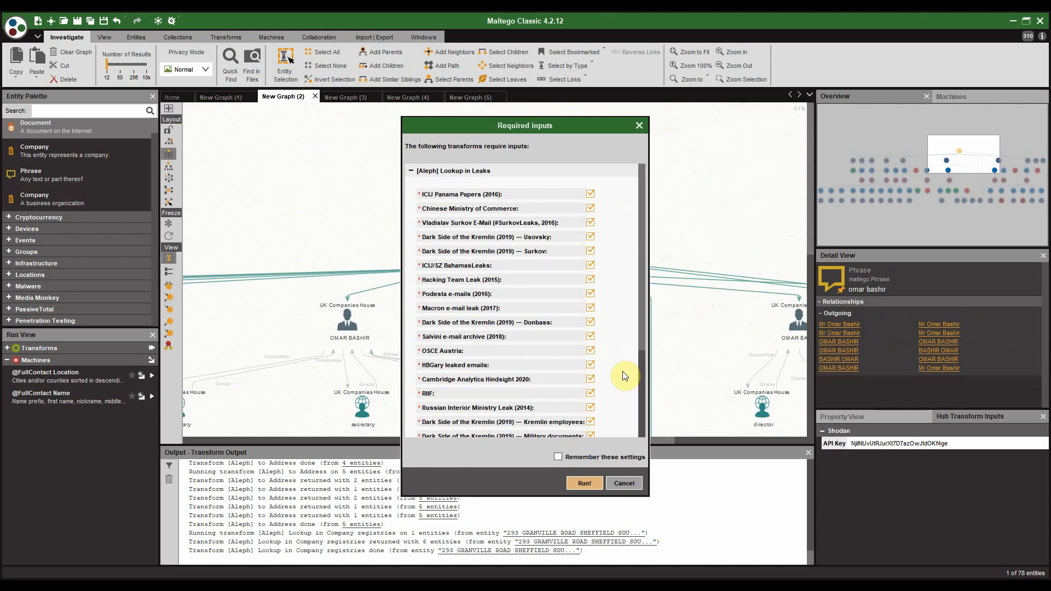
scroll(538, 216, down, 5)
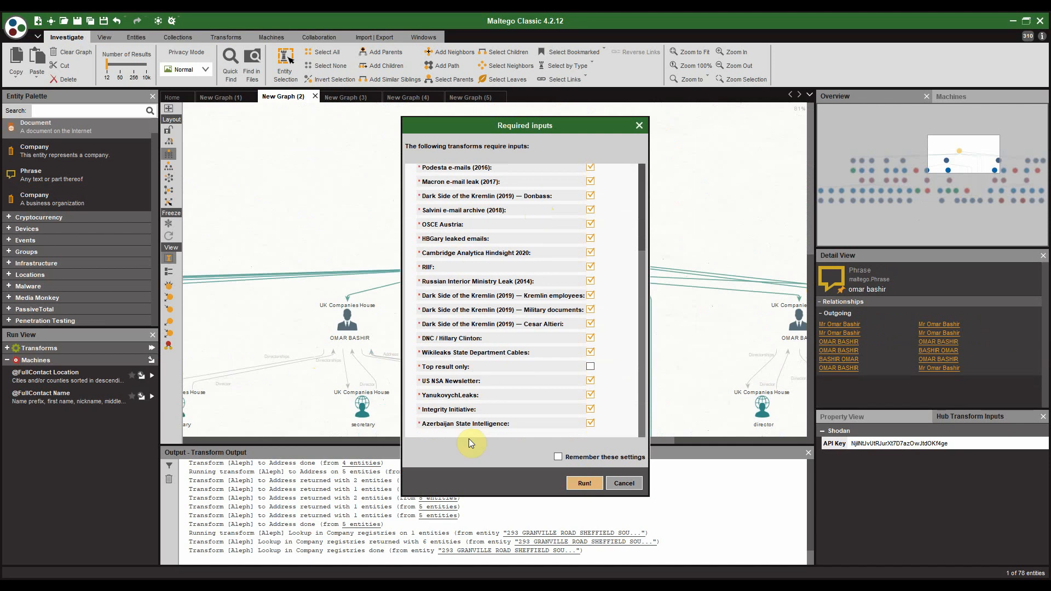
click(584, 484)
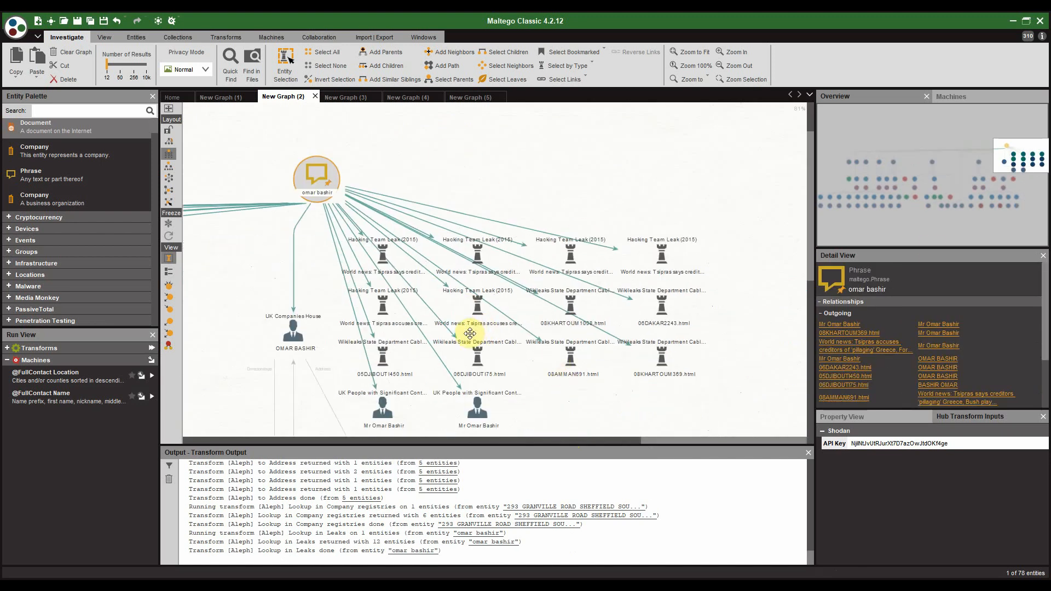
Step: Review leak cables like 08AMMAN691 and 08KHARTOUM1008, then open 06DAKAR2243.html in Aleph
click(514, 335)
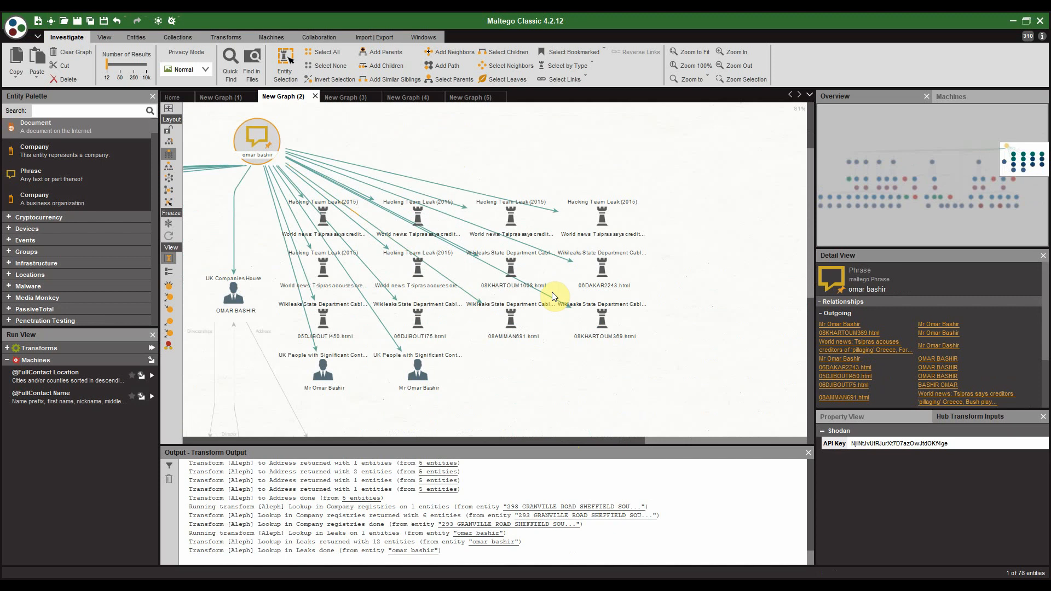
click(515, 281)
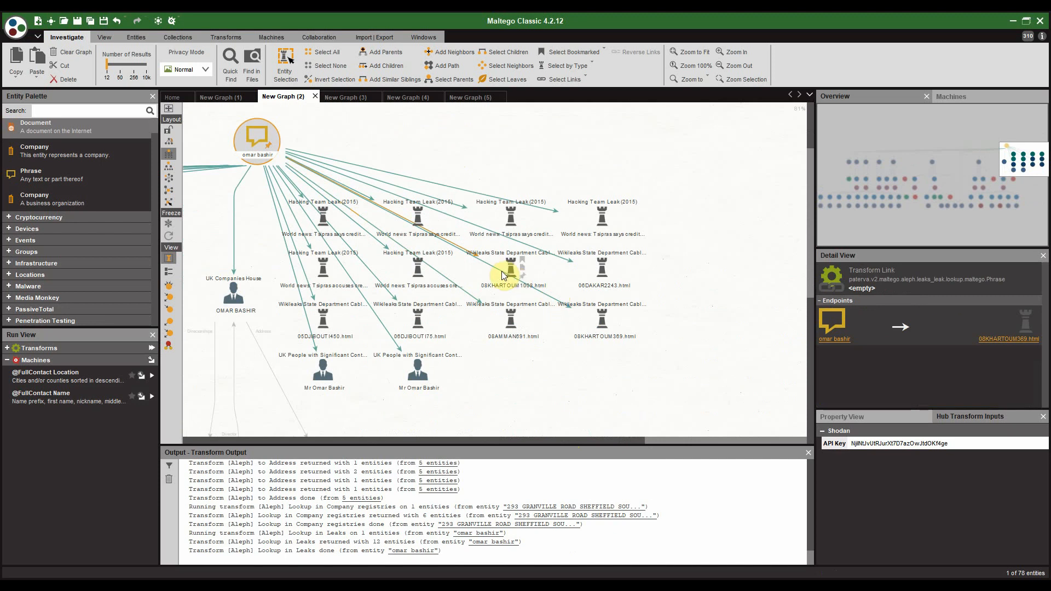
click(604, 272)
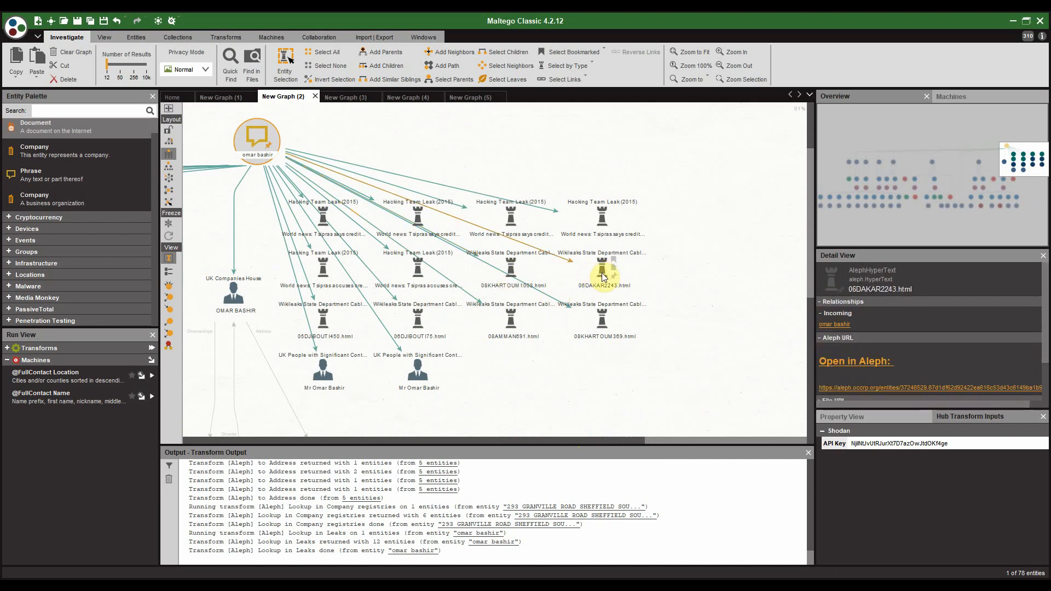
click(509, 272)
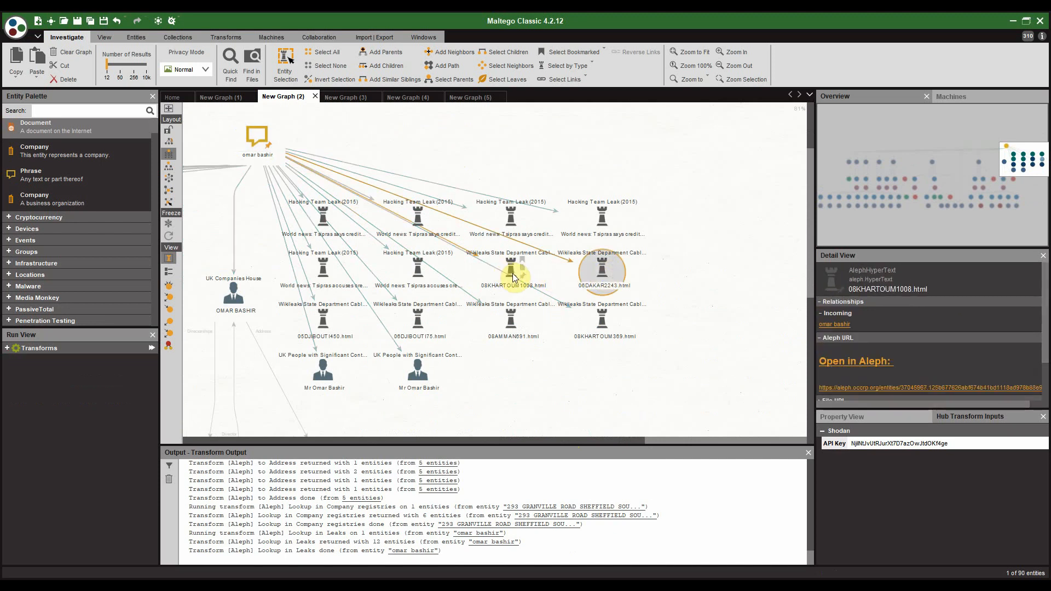
click(839, 362)
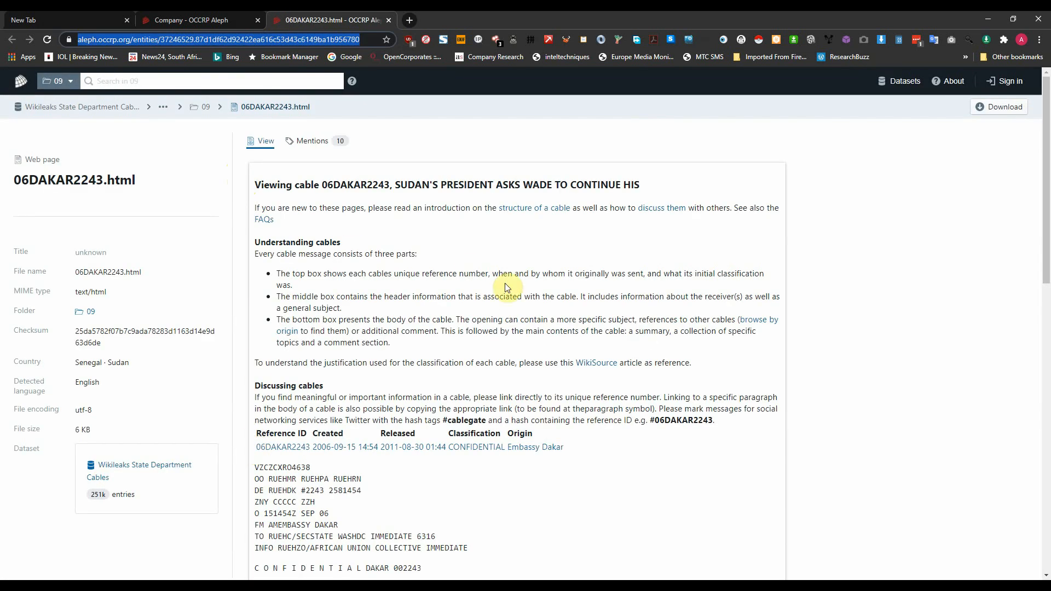
Step: Scroll through cable 06DAKAR2243 and highlight 'Bashir' in paragraph 1
scroll(504, 286, down, 3)
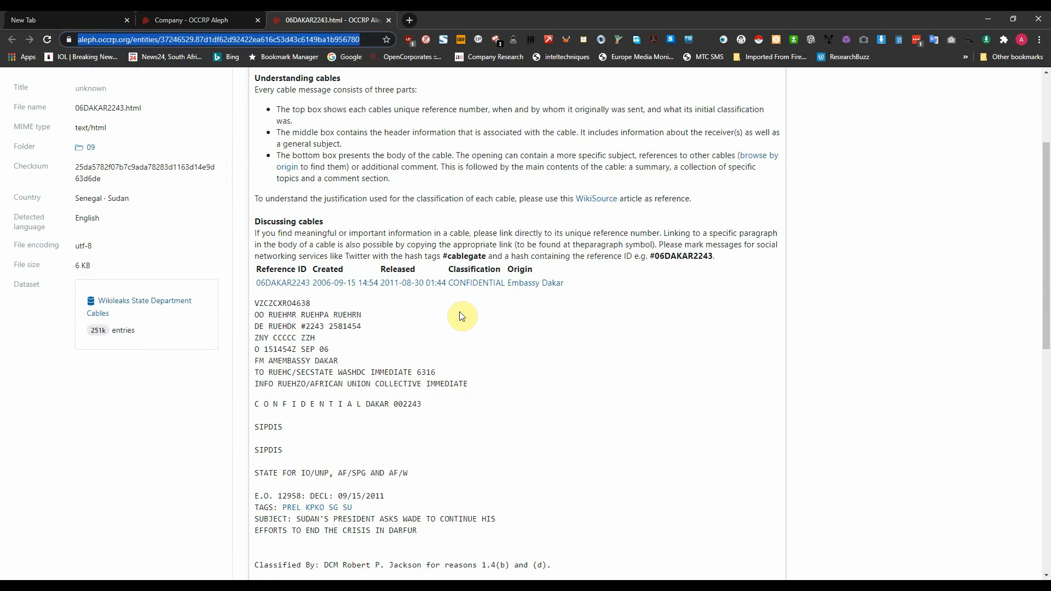
scroll(460, 314, down, 6)
scroll(459, 316, down, 4)
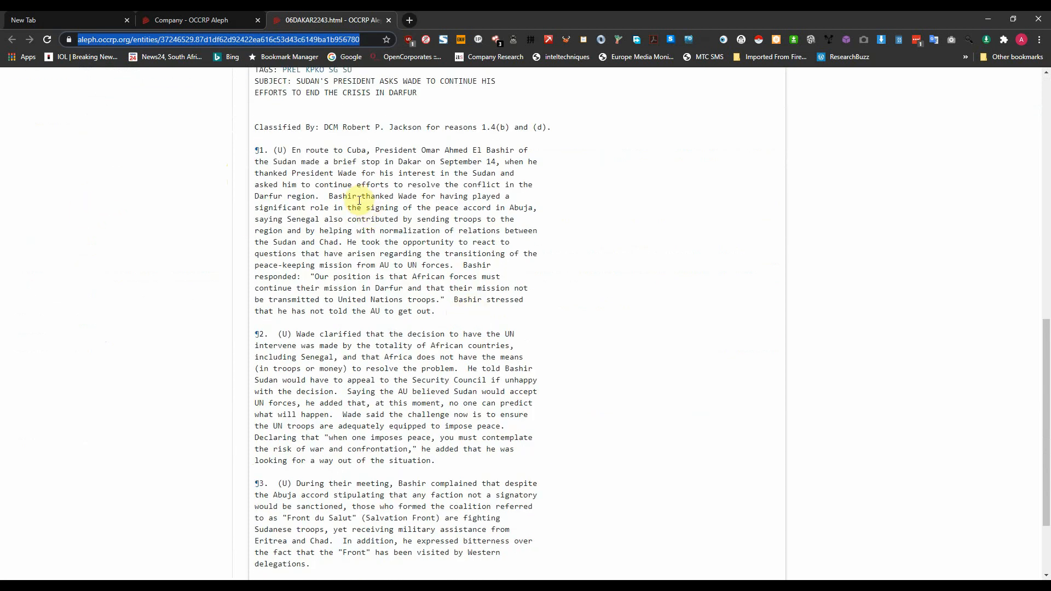
double_click(342, 196)
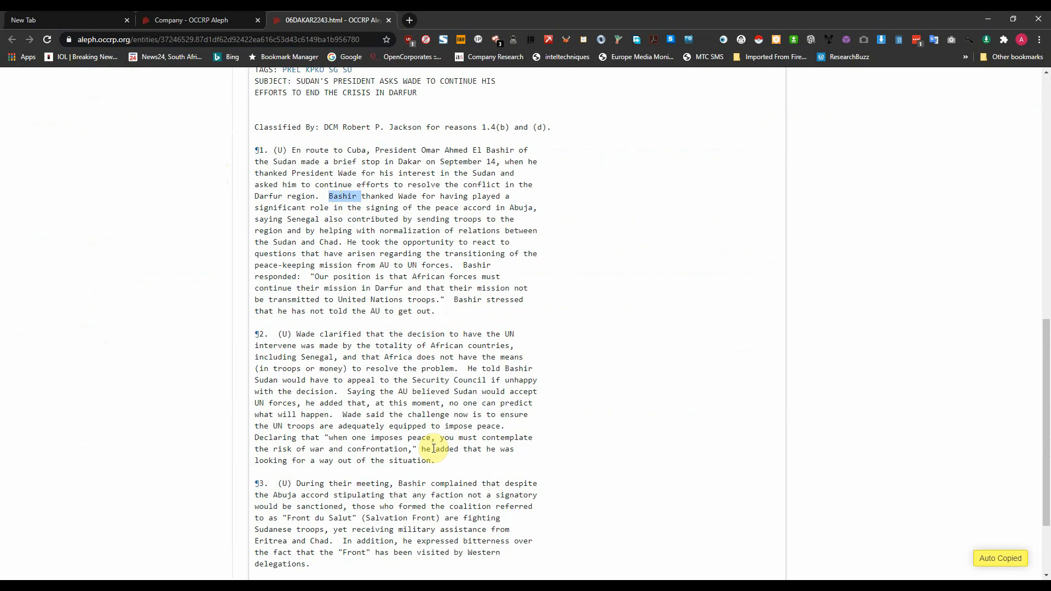
scroll(462, 357, down, 2)
scroll(460, 356, up, 9)
scroll(452, 324, up, 6)
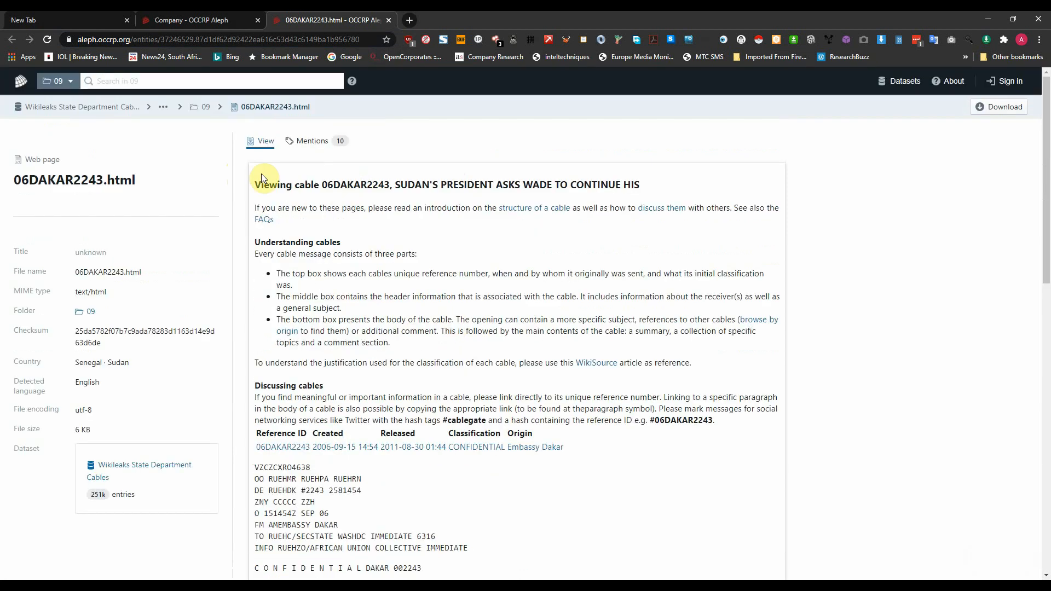
scroll(467, 211, down, 8)
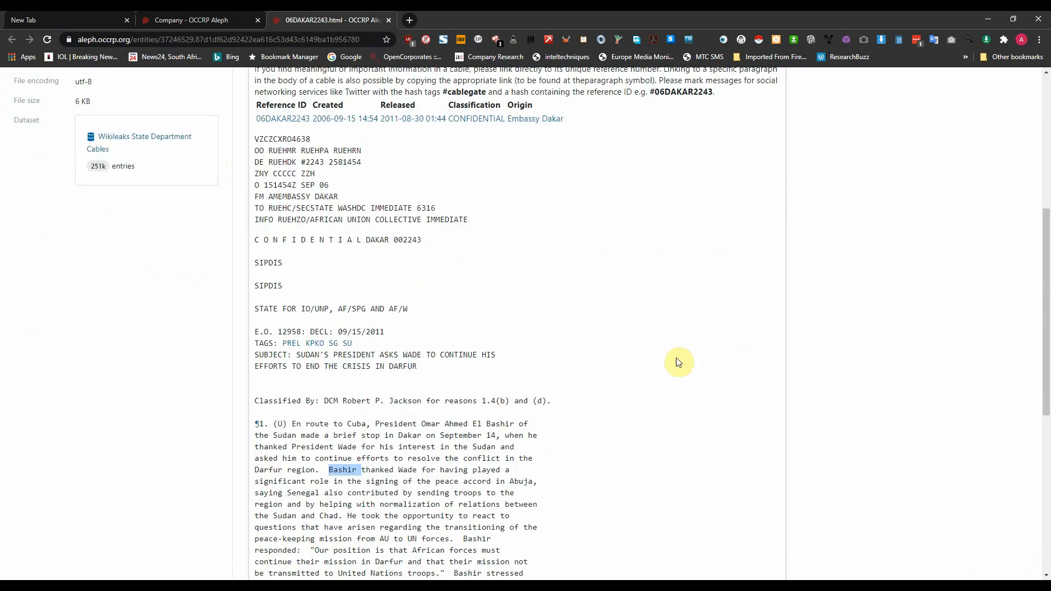
Step: Back in Maltego, zoom out of New Graph (2), then switch to New Graph (3) holding afroservice
click(823, 586)
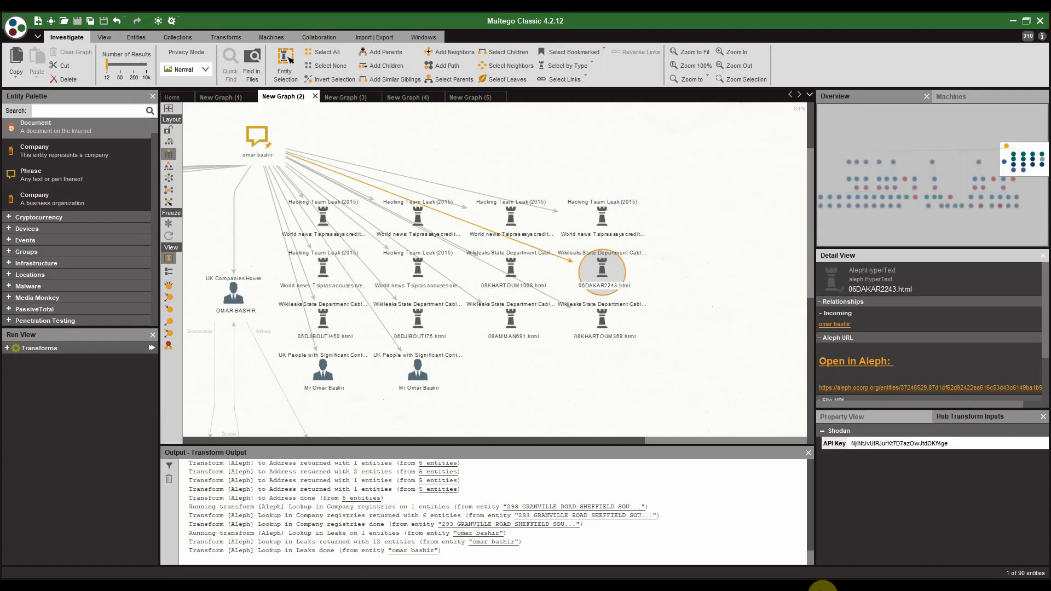
scroll(493, 178, down, 3)
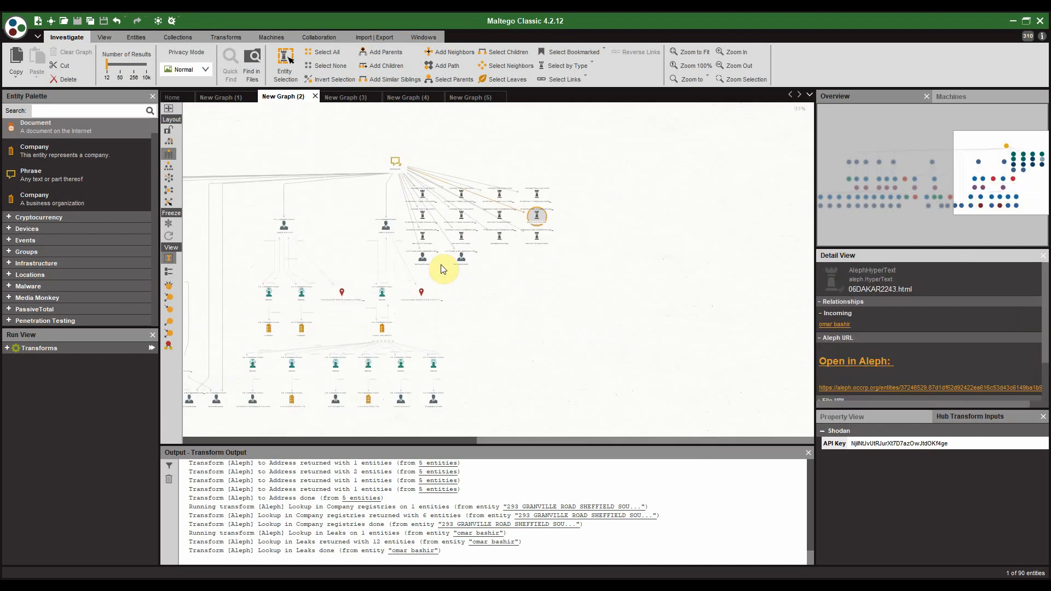
drag(503, 274, 364, 234)
scroll(367, 237, down, 2)
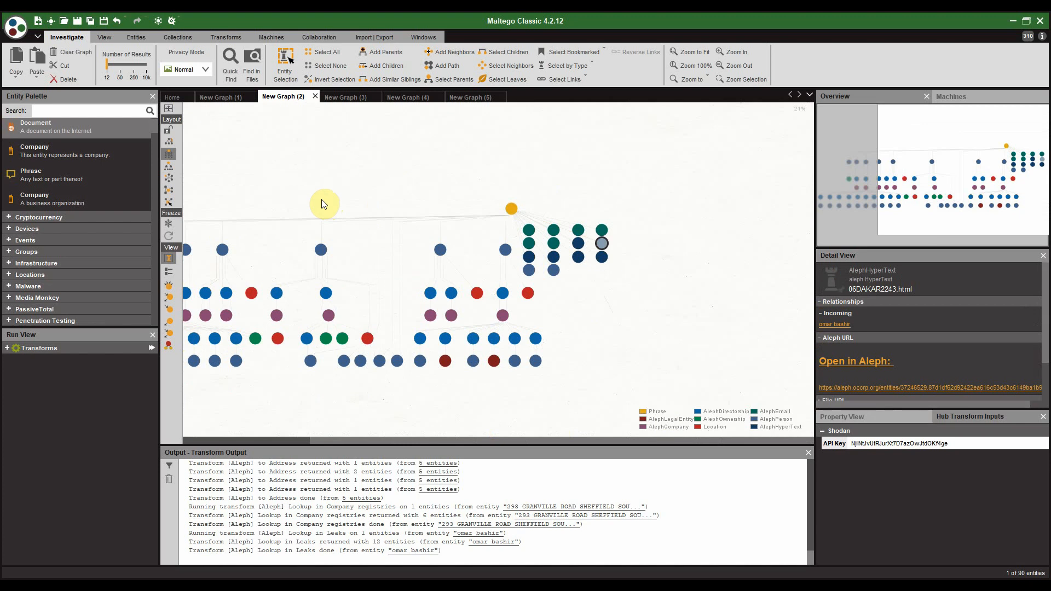
click(346, 98)
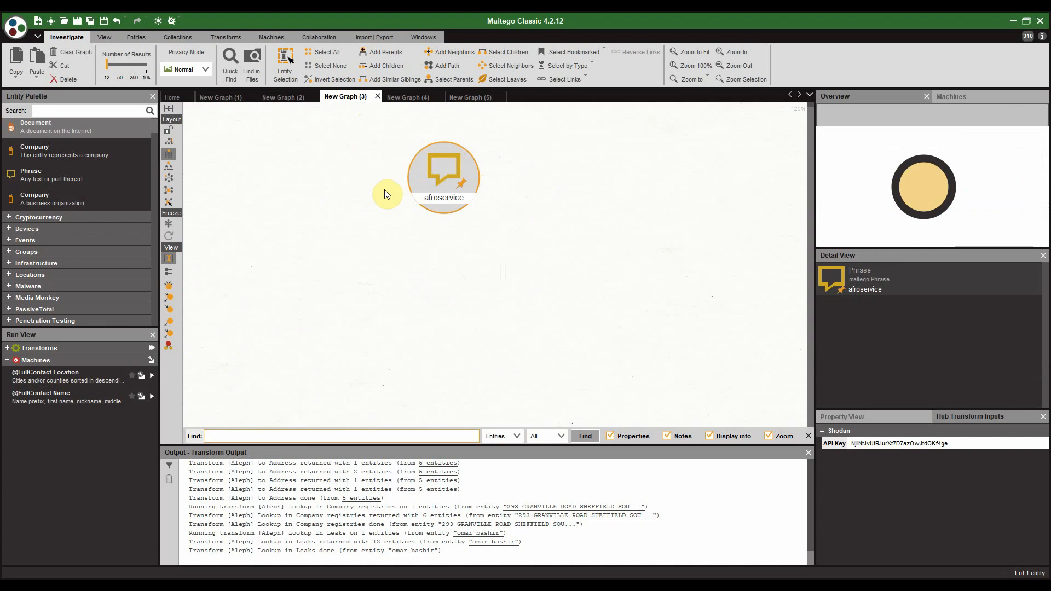
Step: Run [Aleph] Lookup in Company registries on the afroservice phrase
click(448, 189)
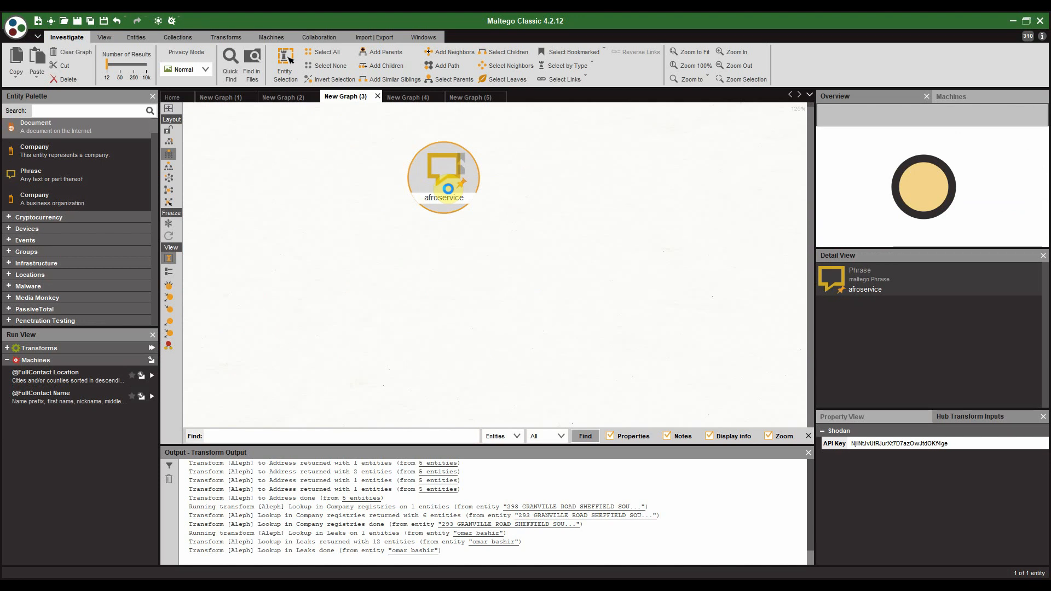
right_click(448, 189)
click(472, 222)
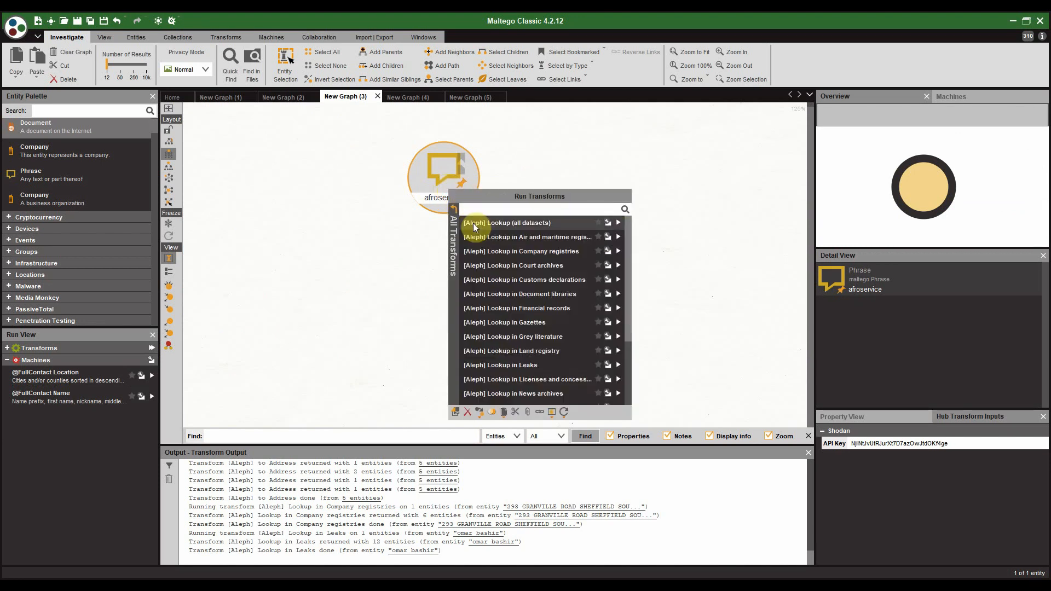
click(563, 251)
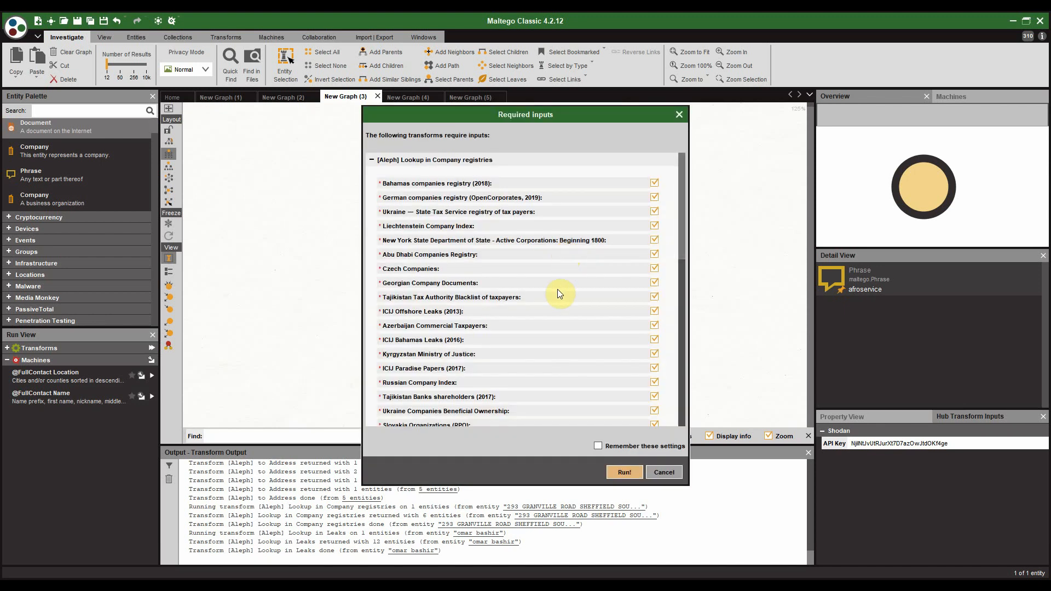
click(623, 467)
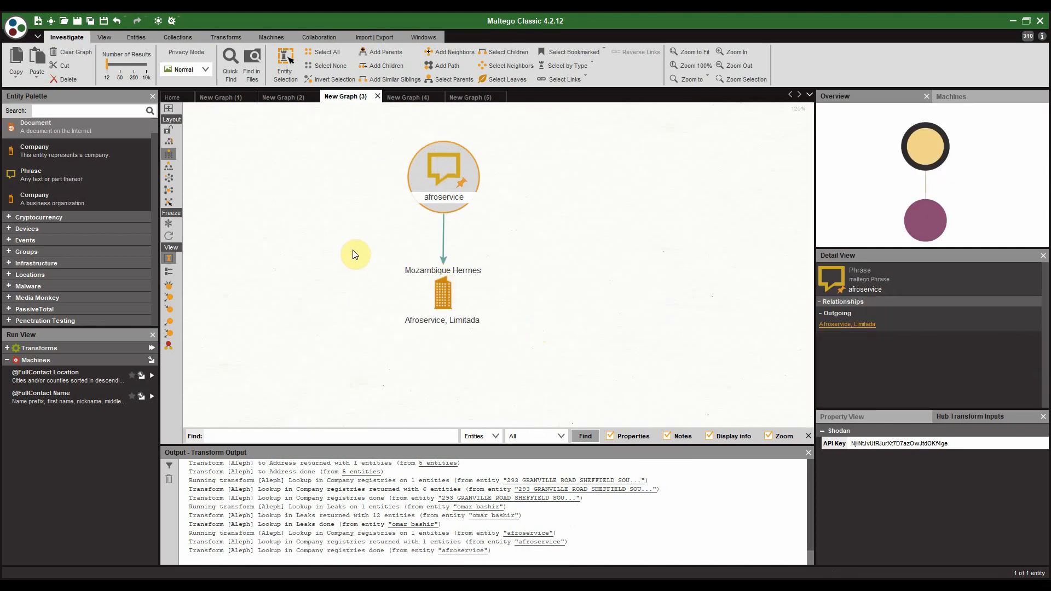
Step: Select the resulting Afroservice, Limitada company to view its details
click(477, 283)
click(436, 285)
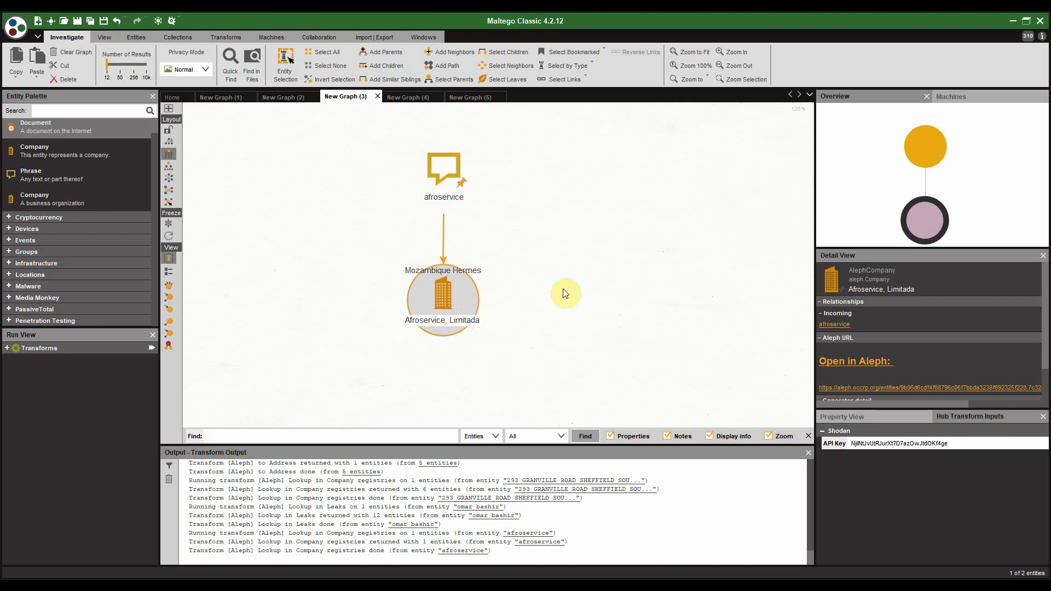
drag(565, 294, 567, 225)
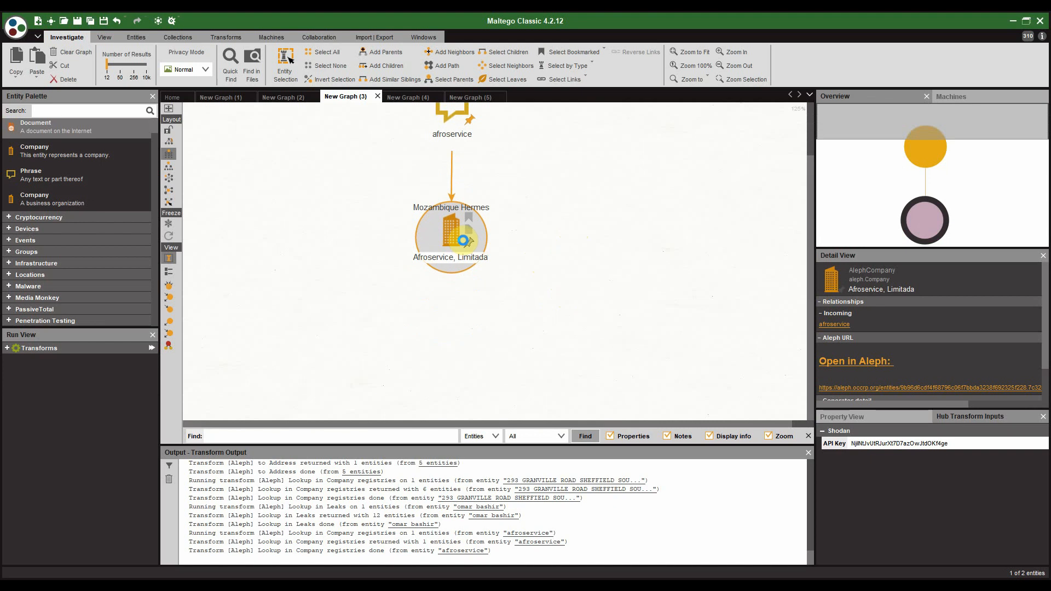
Step: Run [Aleph] Get all relationships on Afroservice, Limitada to add its two directorships
right_click(463, 241)
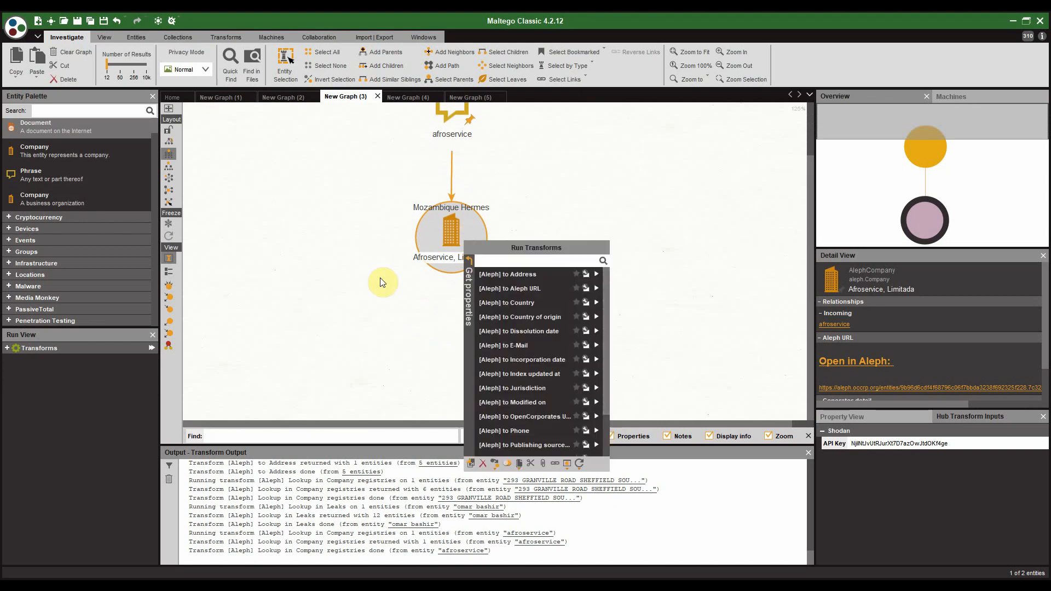
click(469, 265)
click(482, 286)
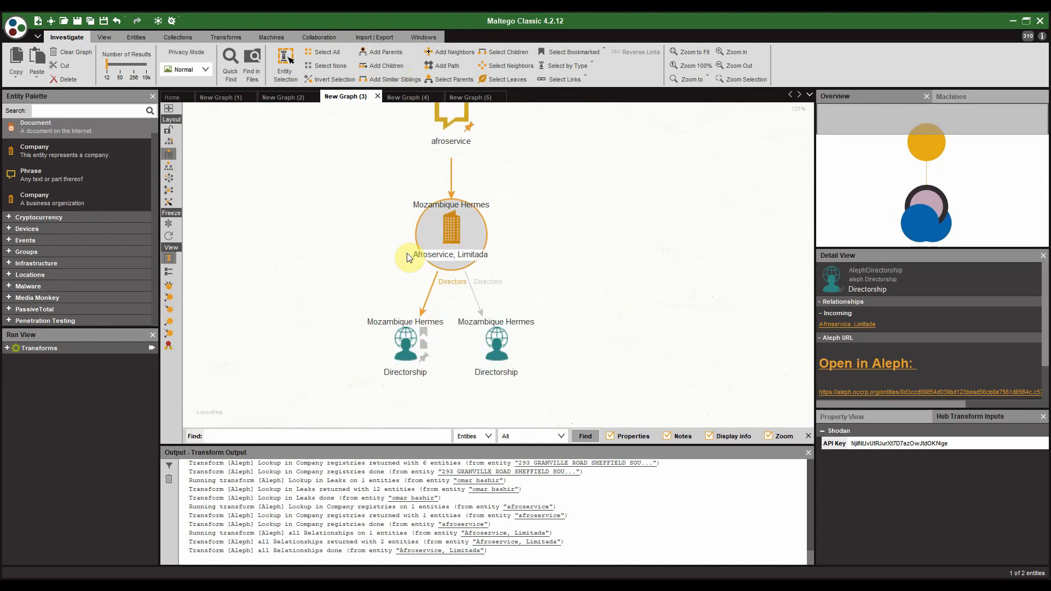
Step: Run Get all relationships on both Directorship nodes to reveal their directors, then reframe the graph
drag(495, 279, 575, 342)
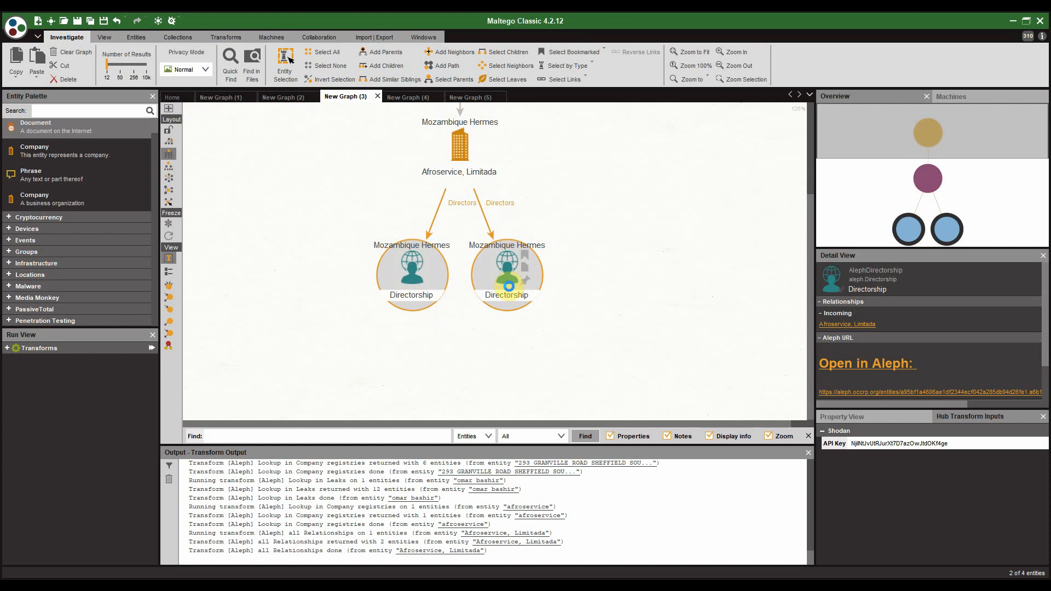
right_click(509, 286)
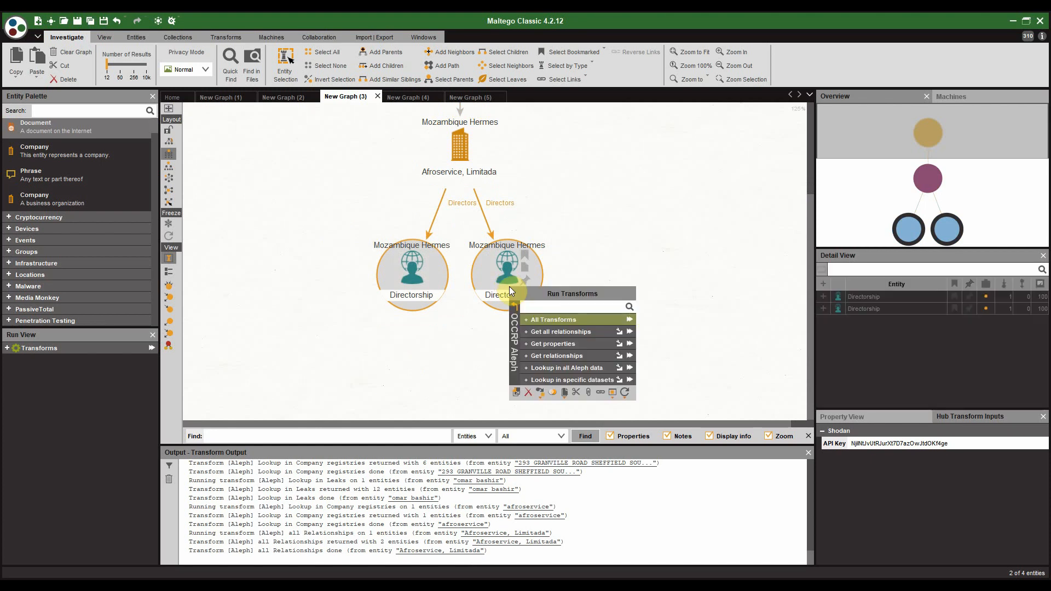
click(630, 331)
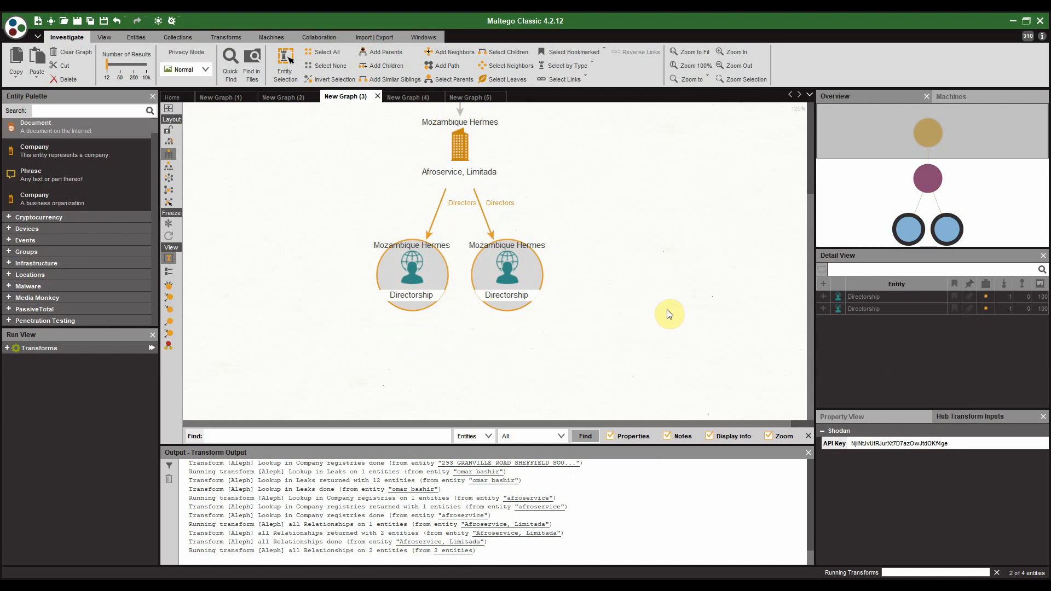
drag(666, 312, 659, 249)
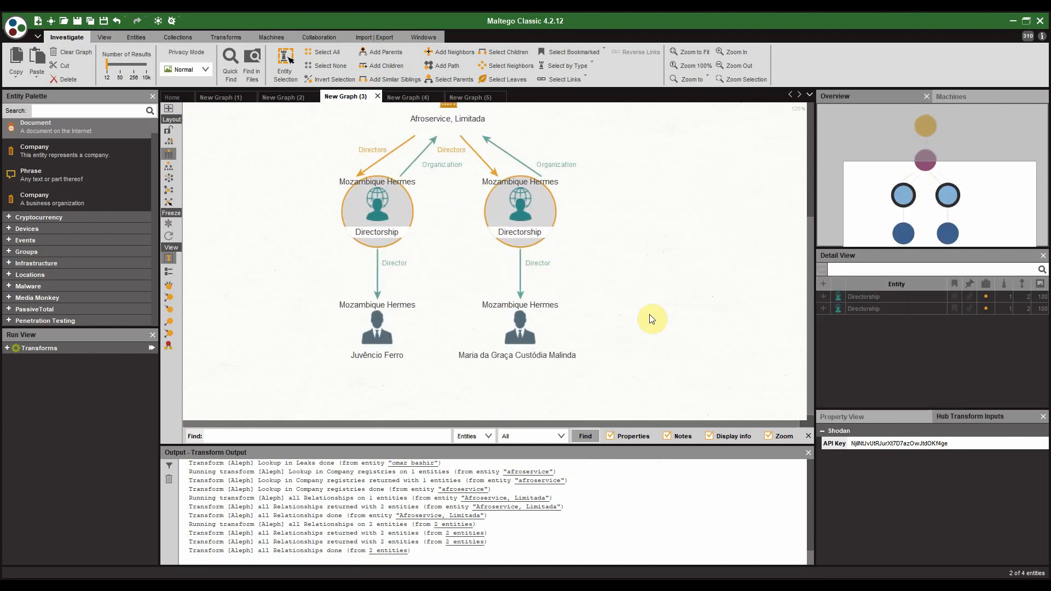
scroll(579, 229, down, 2)
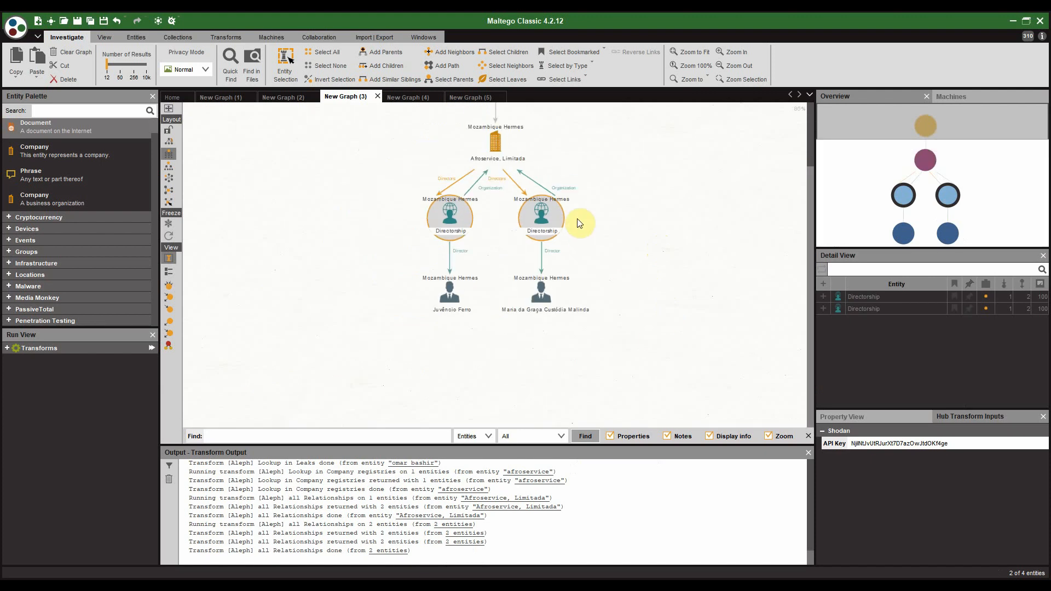
drag(569, 180, 545, 270)
scroll(370, 204, up, 1)
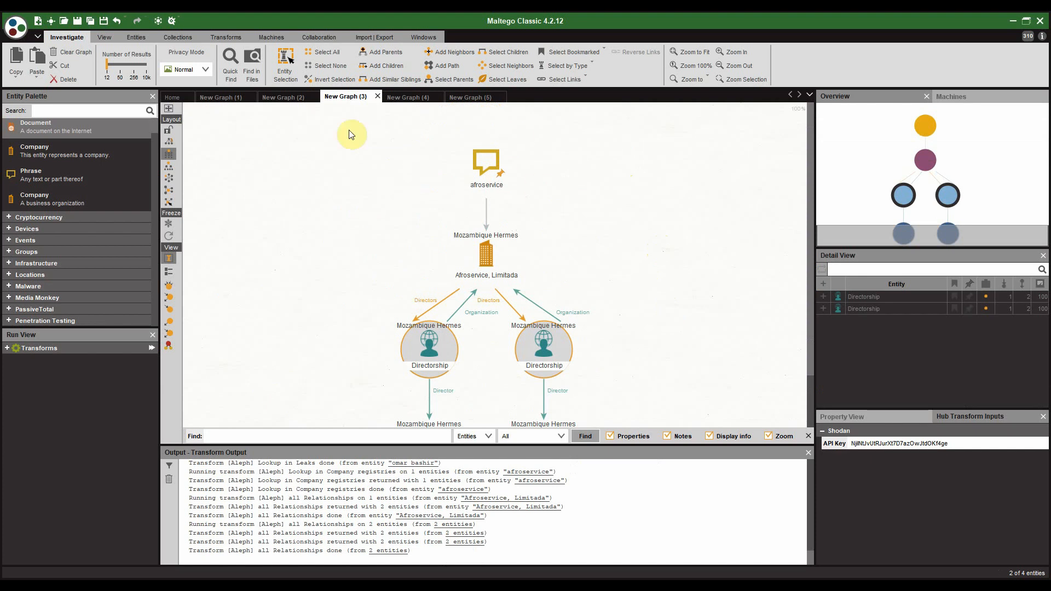
drag(636, 286, 581, 231)
click(430, 182)
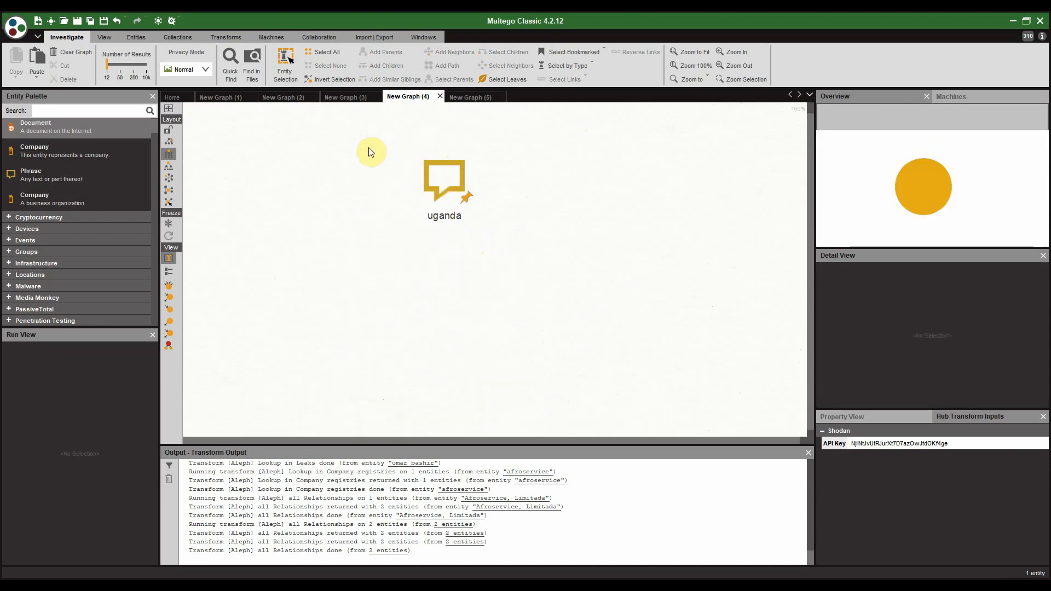
Step: Run [Aleph] Lookup in Sanctions lists on the uganda phrase, adding 12 entities
click(441, 189)
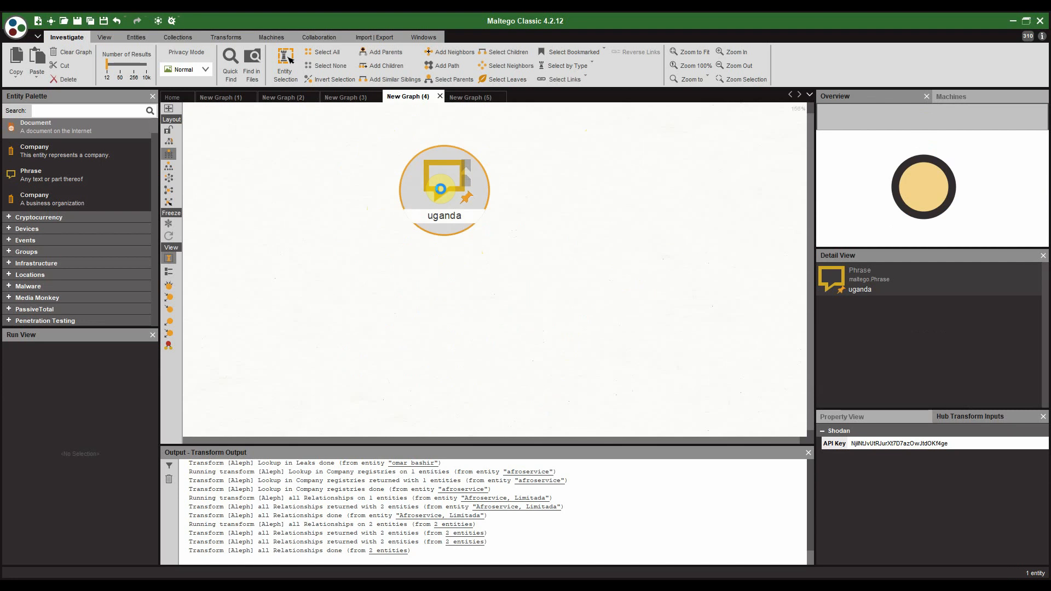
right_click(441, 189)
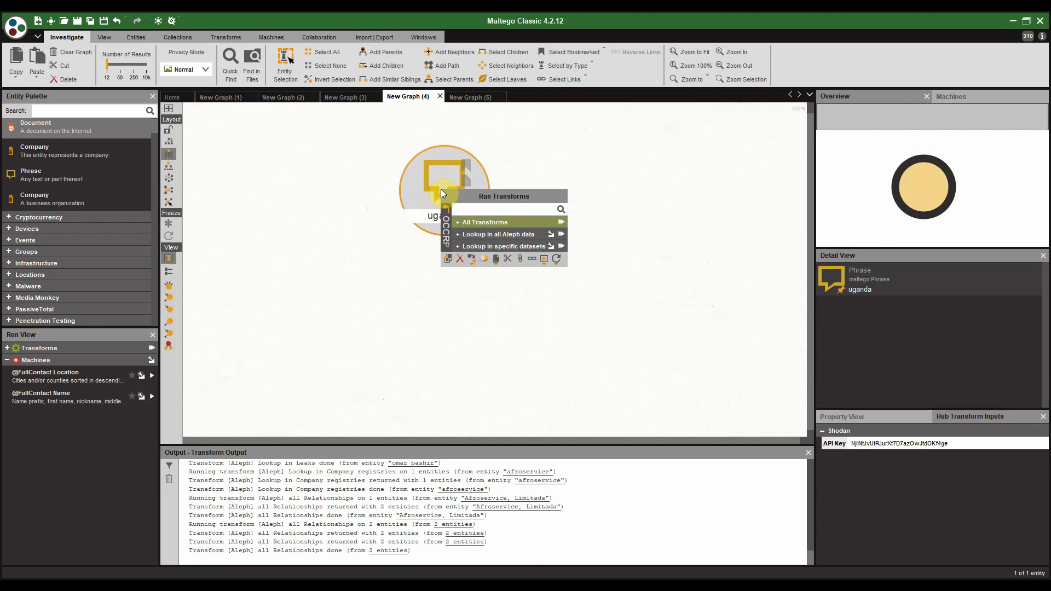
click(461, 222)
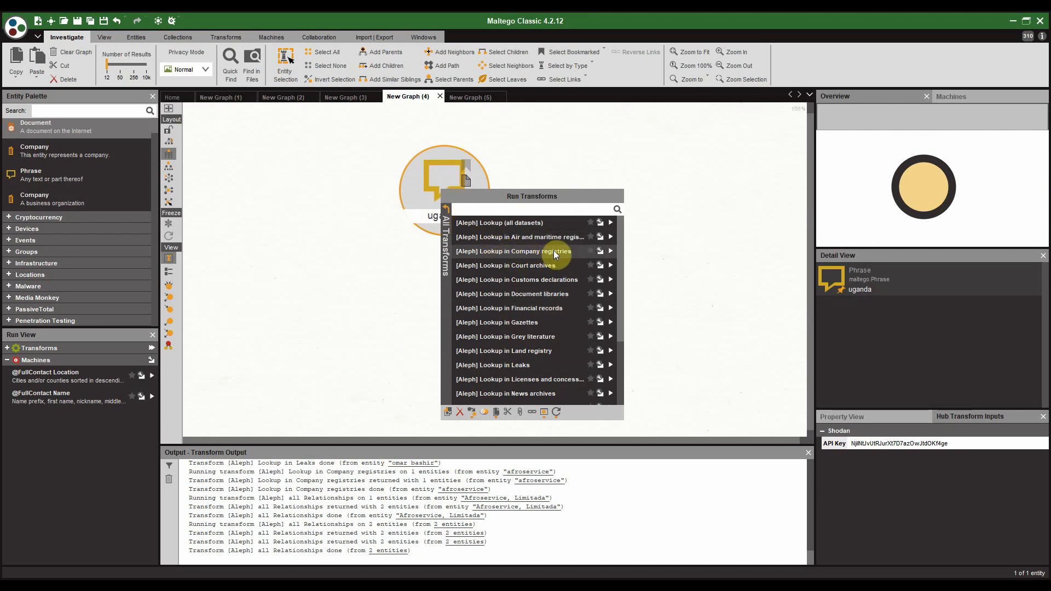
scroll(556, 251, down, 3)
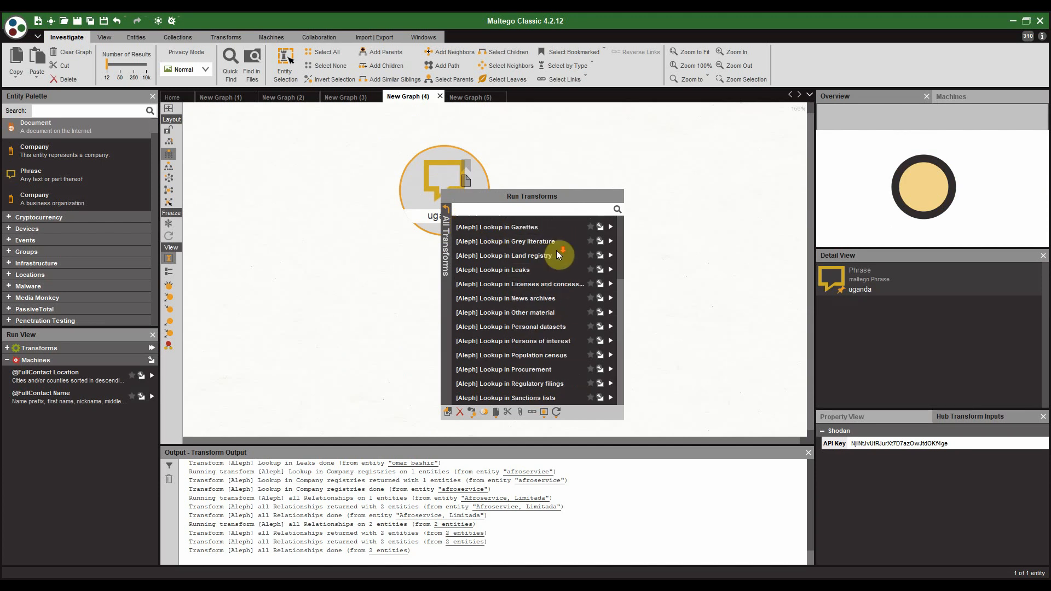
click(547, 399)
click(570, 422)
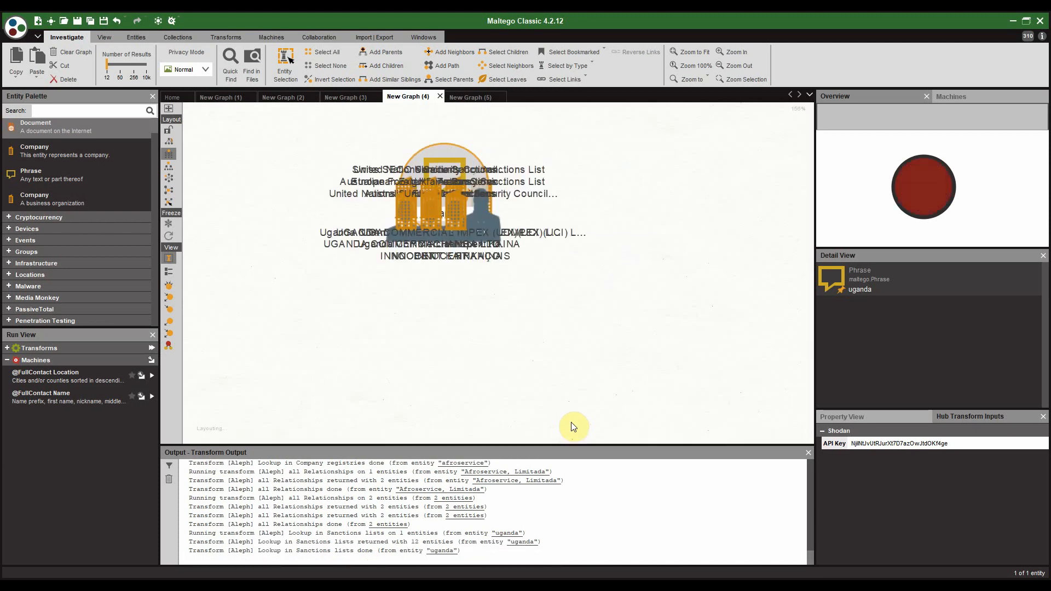
Step: Select MACHANGA LTD among the sanctions results, pan across the graph, and reselect uganda
drag(488, 340, 485, 244)
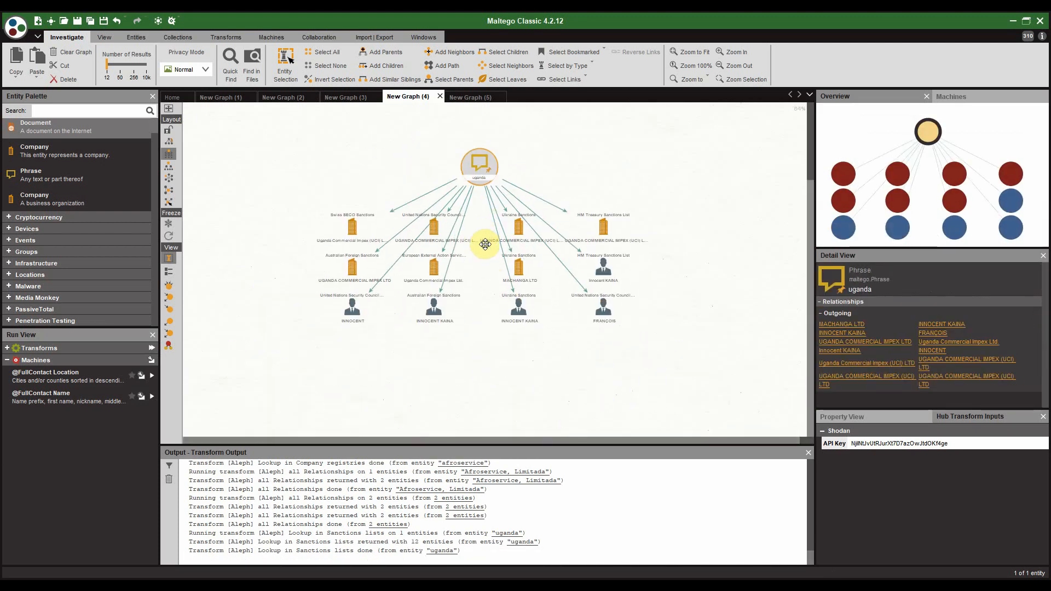
scroll(485, 244, up, 2)
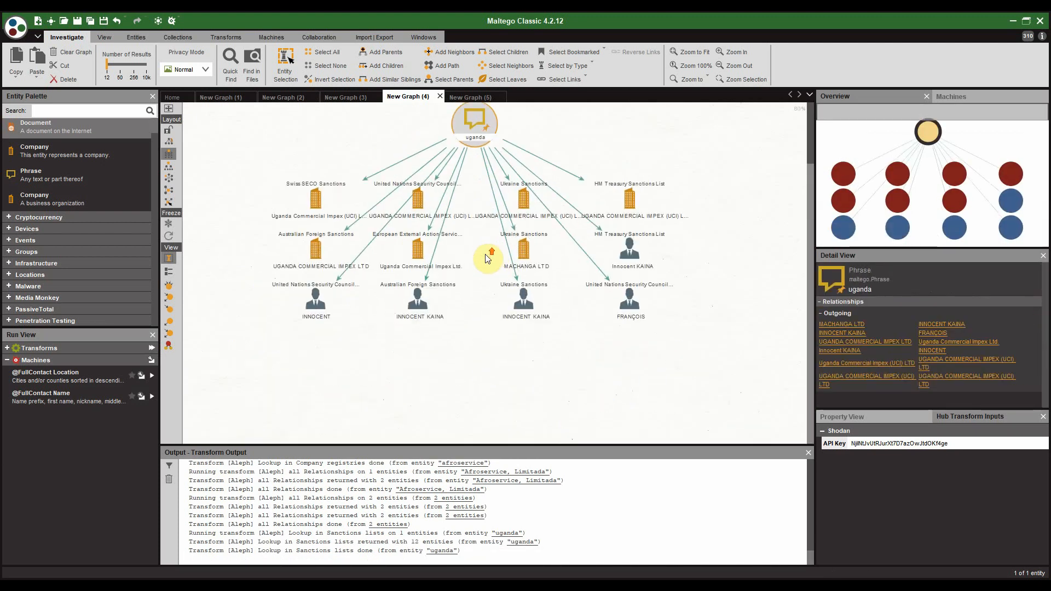
click(529, 254)
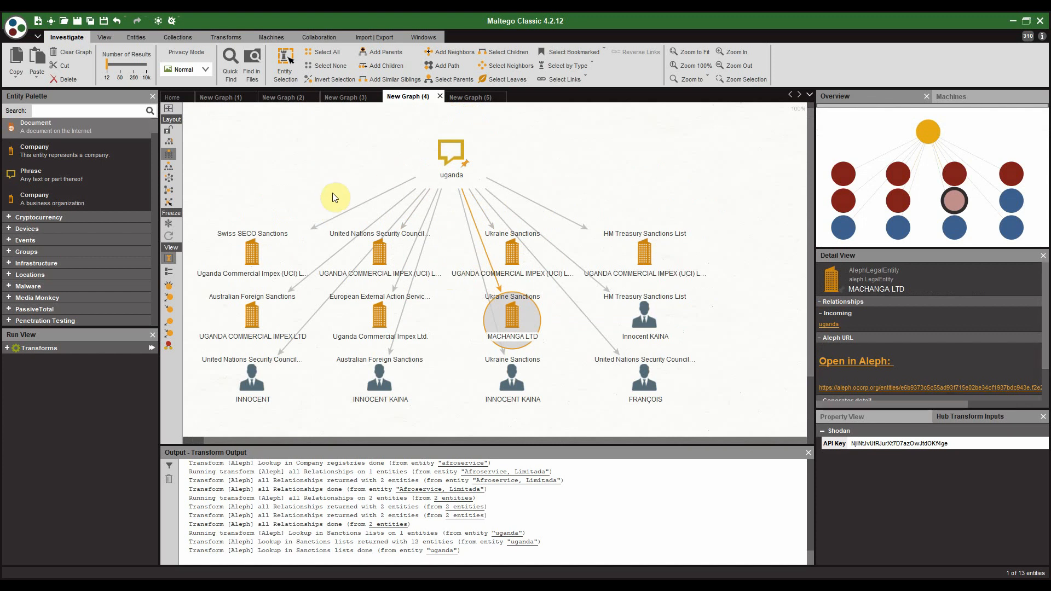
scroll(282, 203, up, 2)
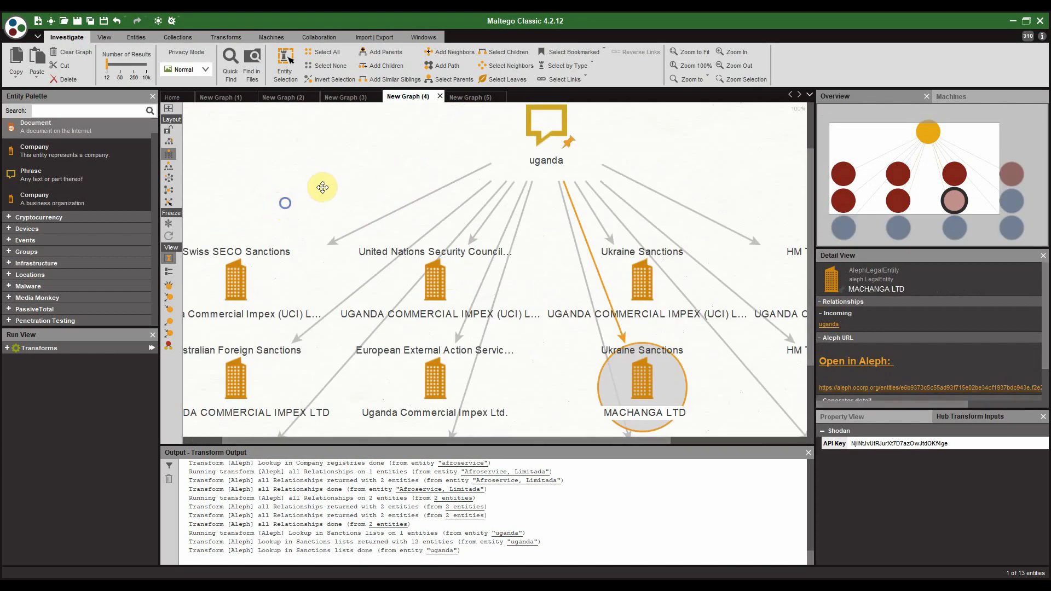
scroll(340, 187, up, 2)
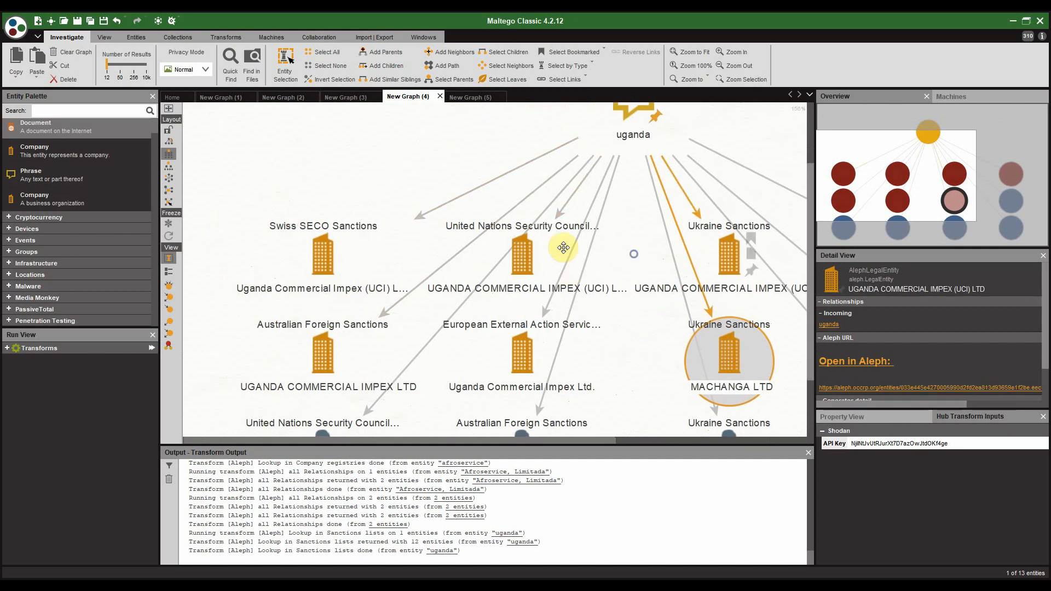
drag(634, 254, 497, 242)
scroll(499, 242, down, 1)
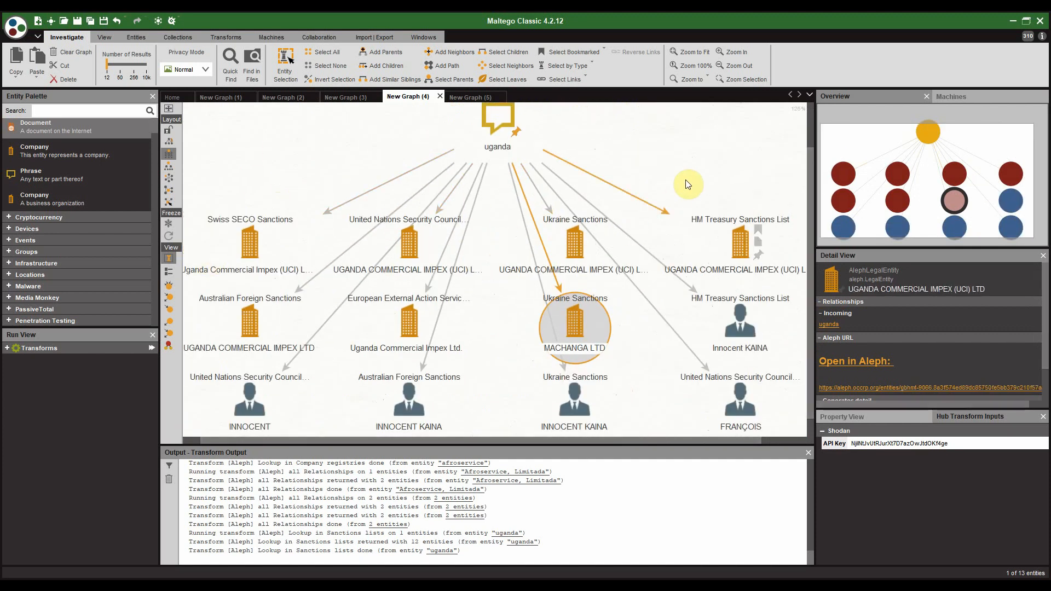
scroll(435, 231, down, 1)
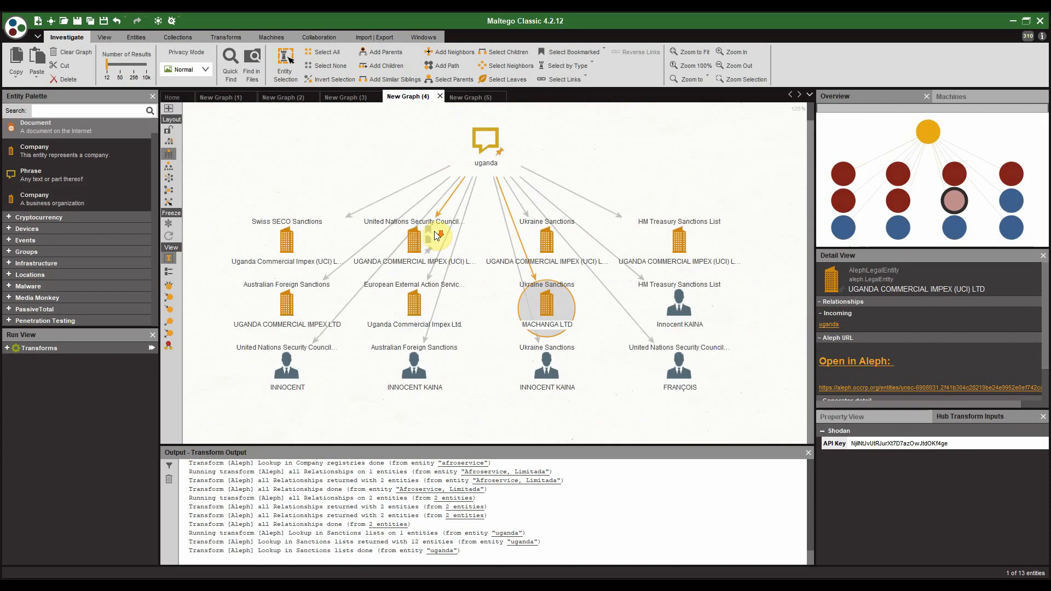
click(485, 162)
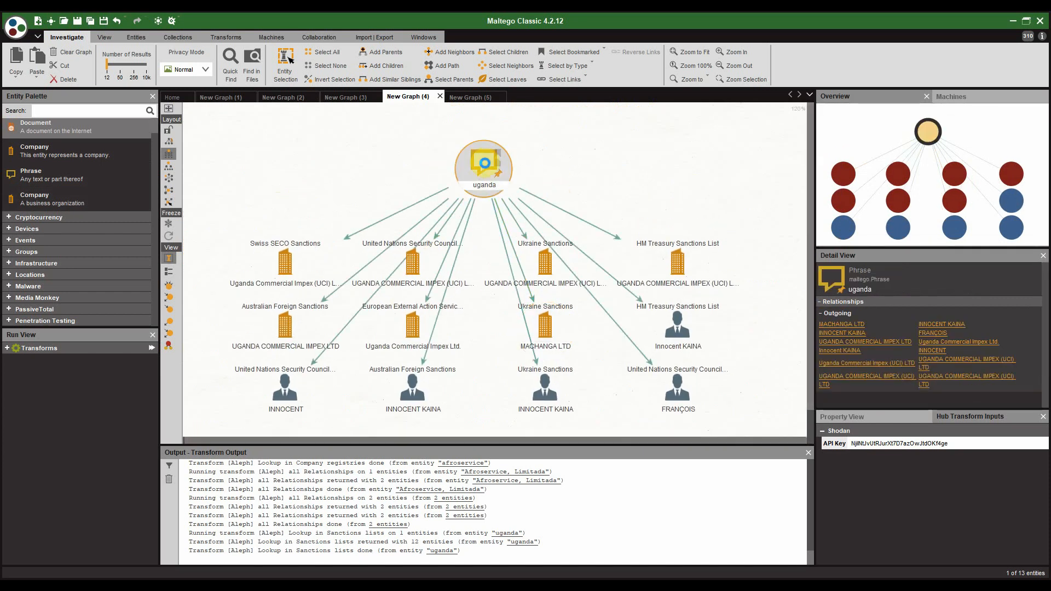
Step: Run [Aleph] Lookup in Leaks on uganda across all datasets
right_click(485, 163)
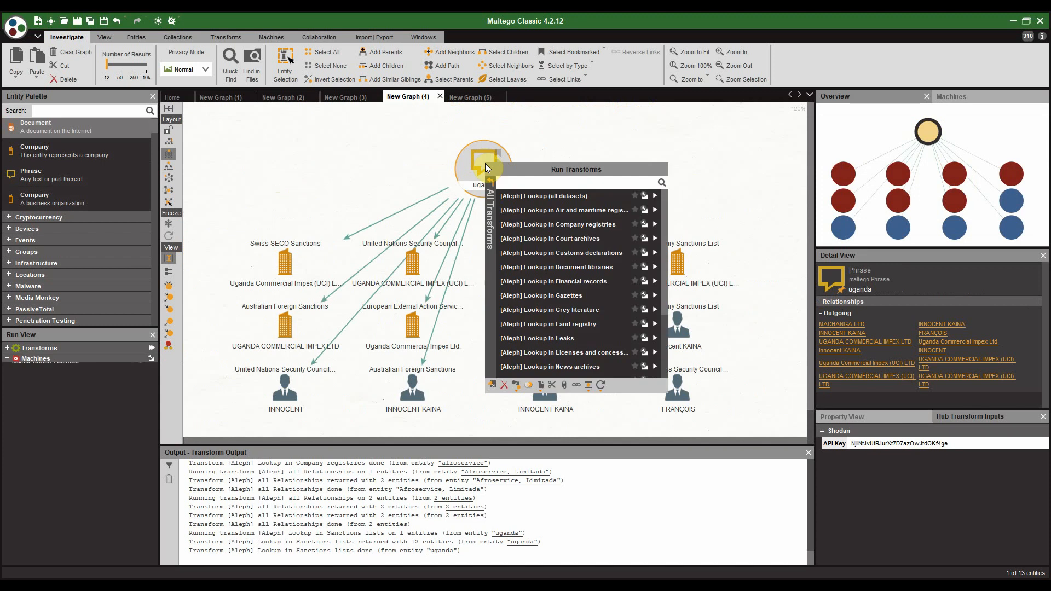
scroll(570, 251, down, 3)
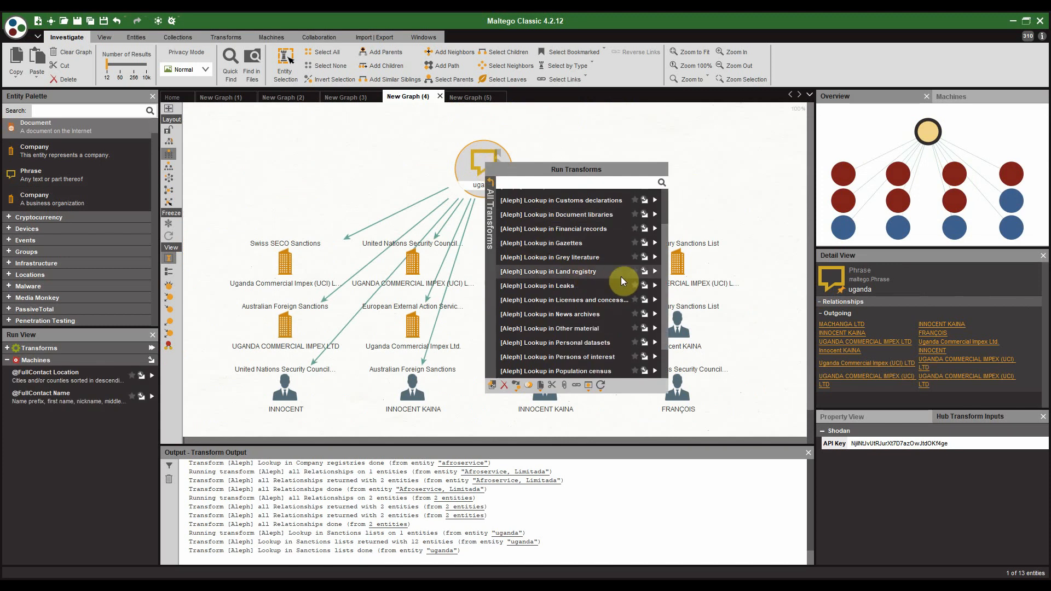
click(655, 282)
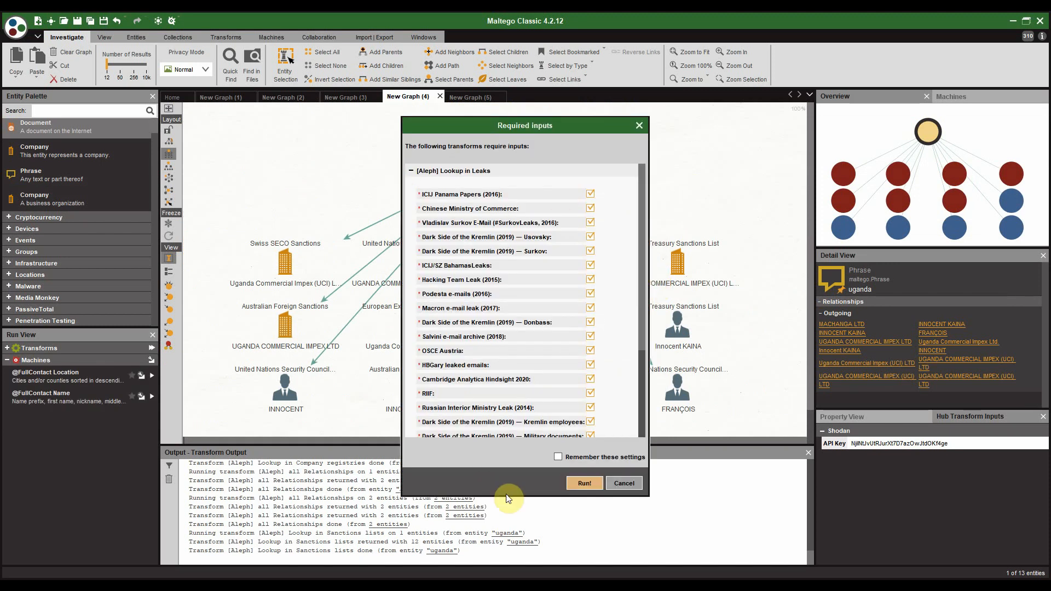
scroll(547, 318, down, 3)
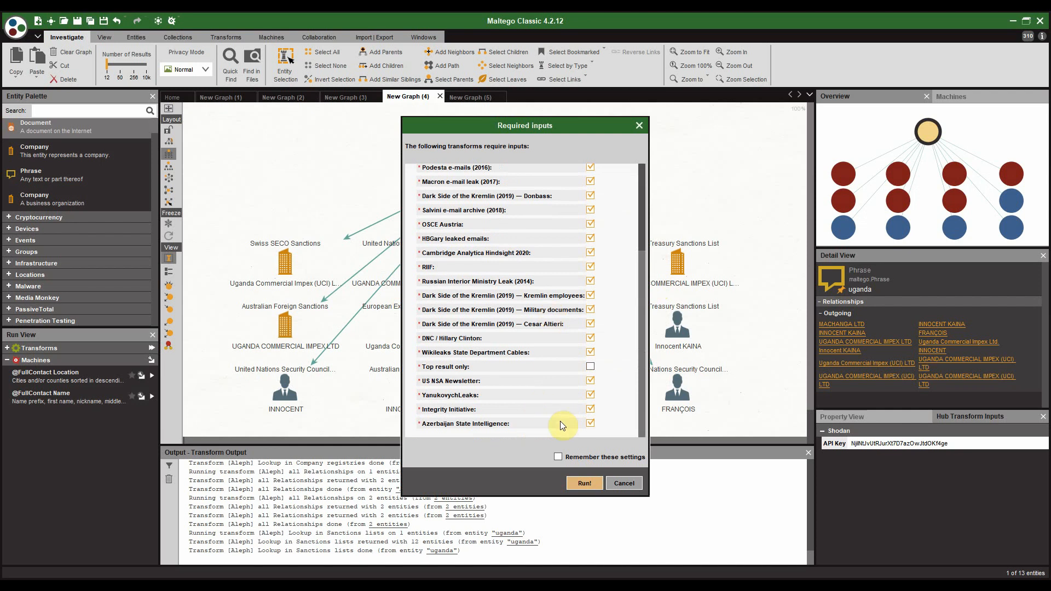
click(595, 481)
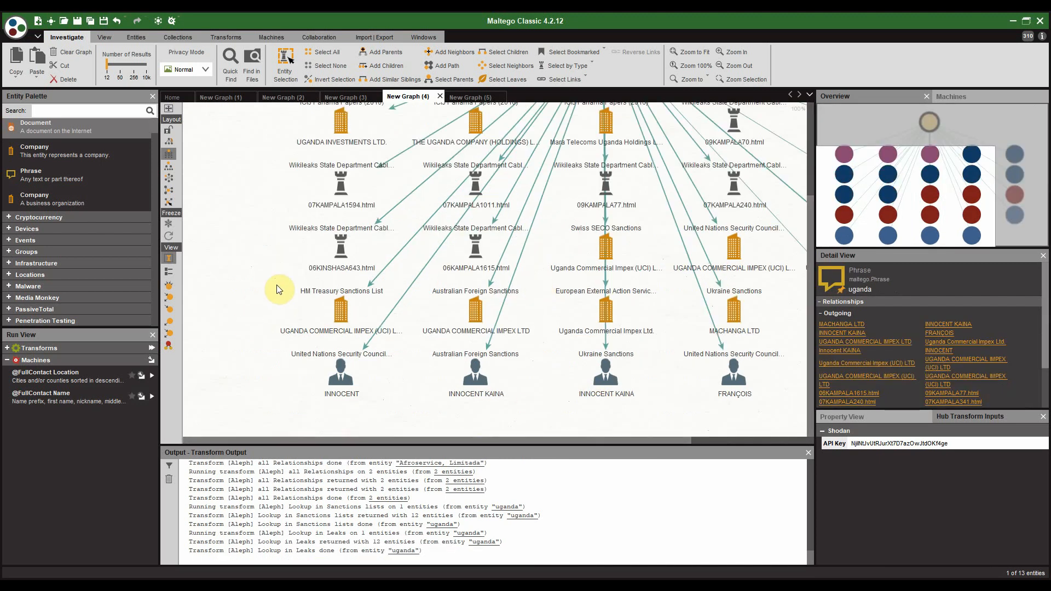
Step: Inspect the Kampala cables and open 07KAMPALA341.html in Aleph
click(341, 188)
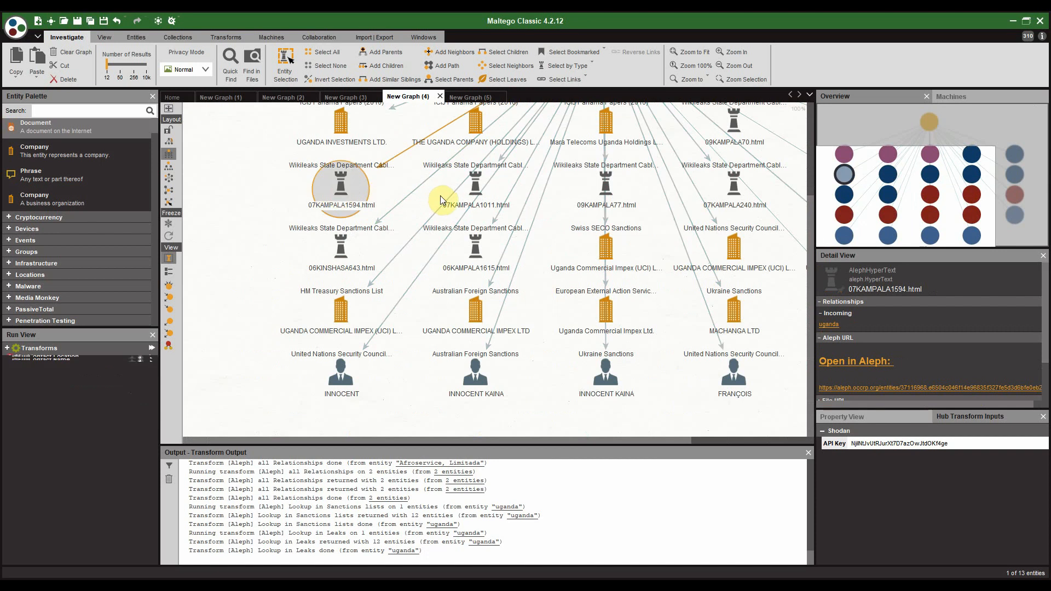
click(499, 197)
click(602, 189)
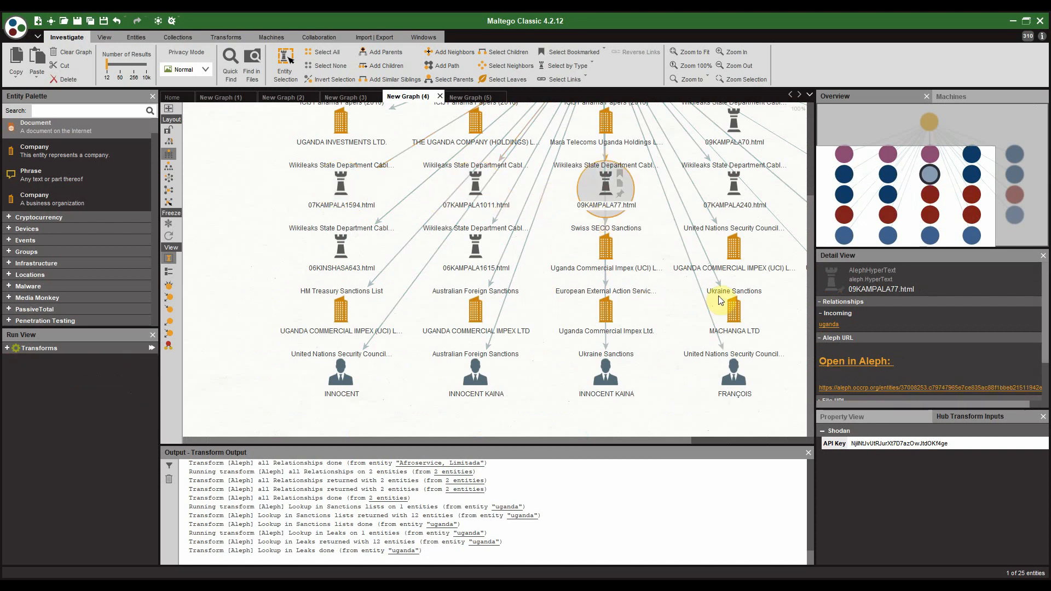
drag(684, 288, 433, 297)
click(610, 208)
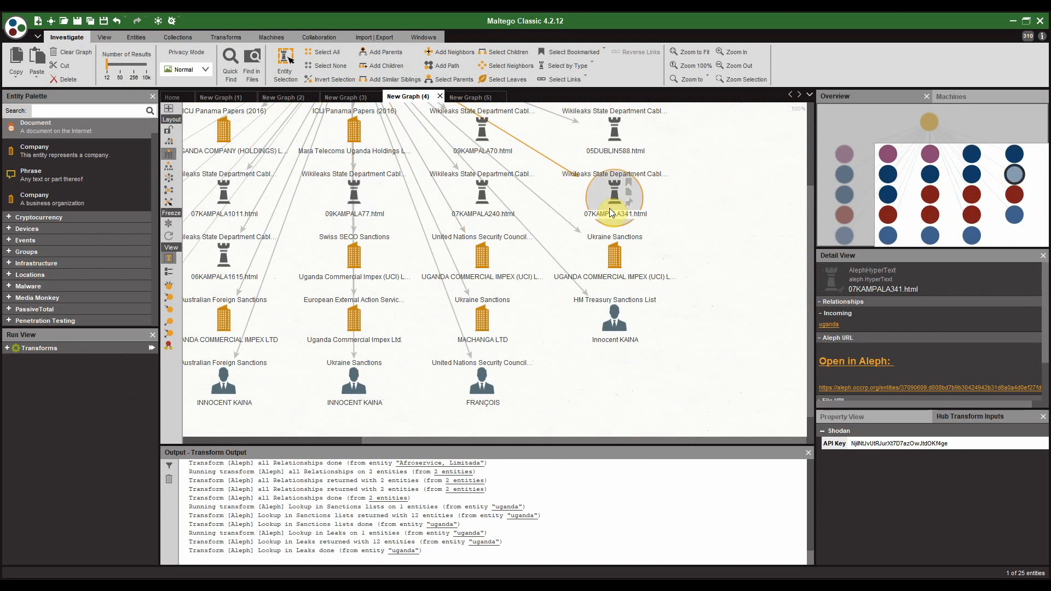
click(844, 370)
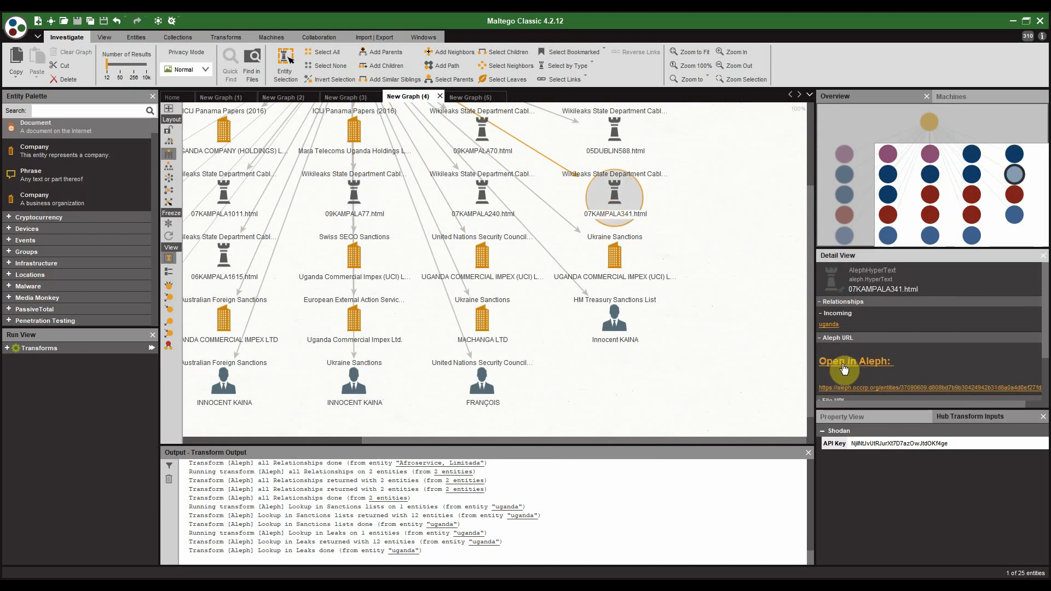
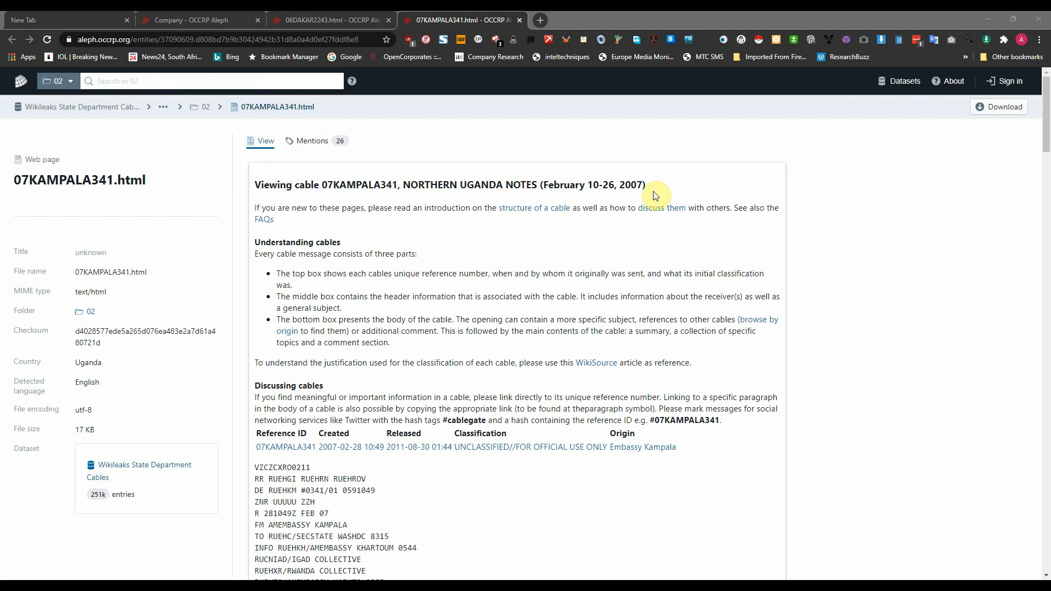
Step: Read through the Northern Uganda Notes cable 07KAMPALA341 on Aleph, then return to Maltego
scroll(548, 240, down, 5)
scroll(617, 229, down, 5)
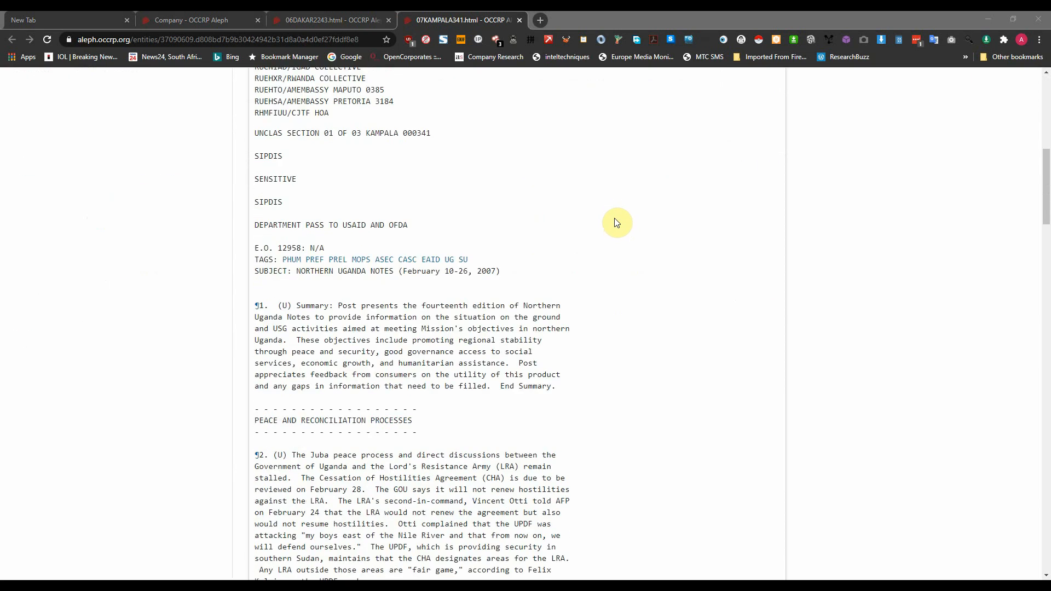
scroll(419, 438, down, 8)
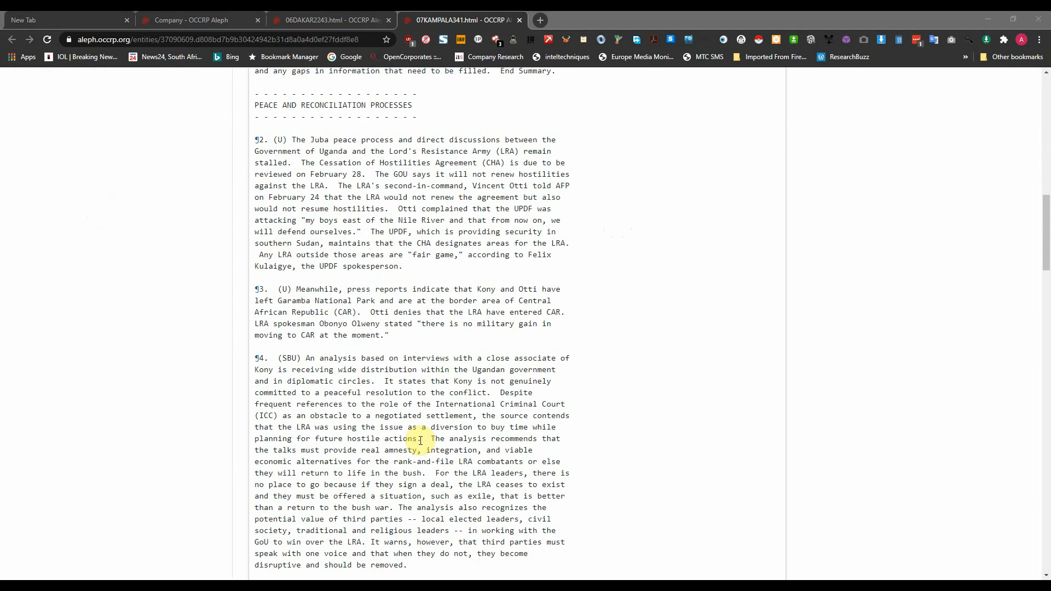
scroll(420, 432, up, 10)
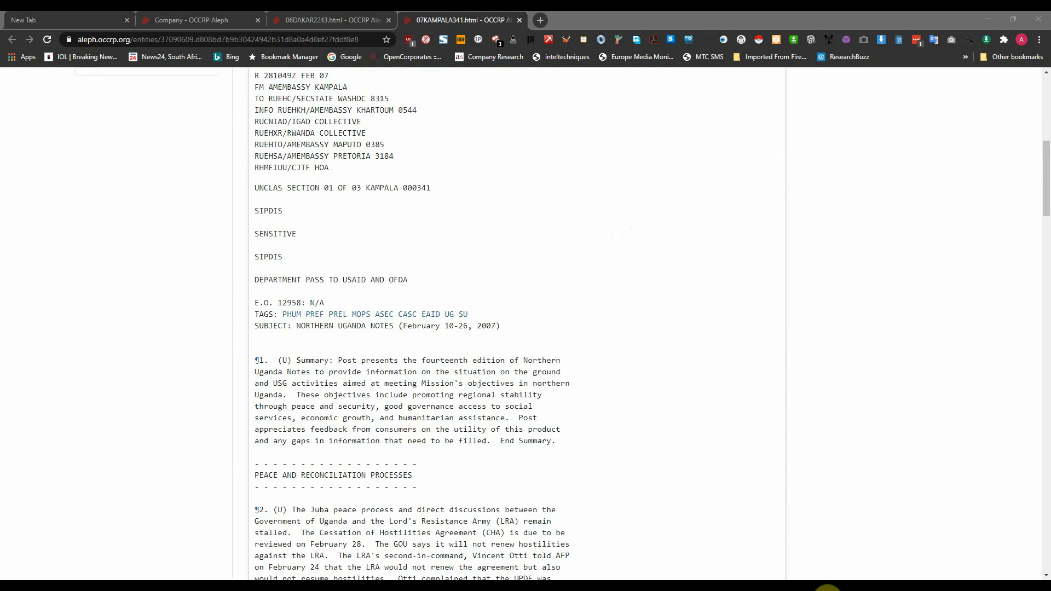
click(827, 589)
Step: Run [Aleph] Lookup in Customs declarations on the Rheinmetall phrase, adding 12 linked entities
click(467, 99)
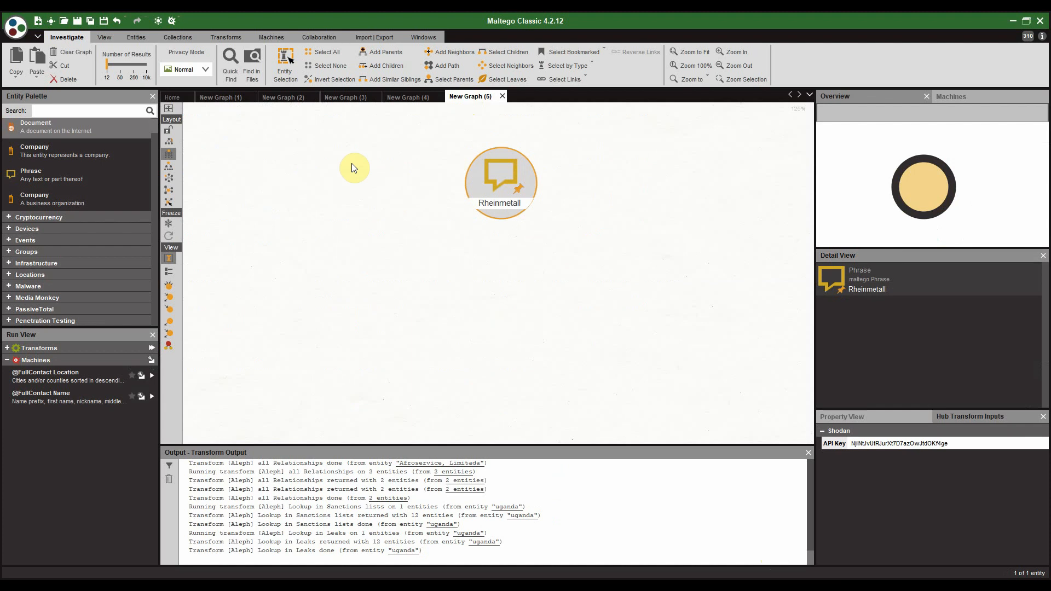
drag(591, 188, 568, 206)
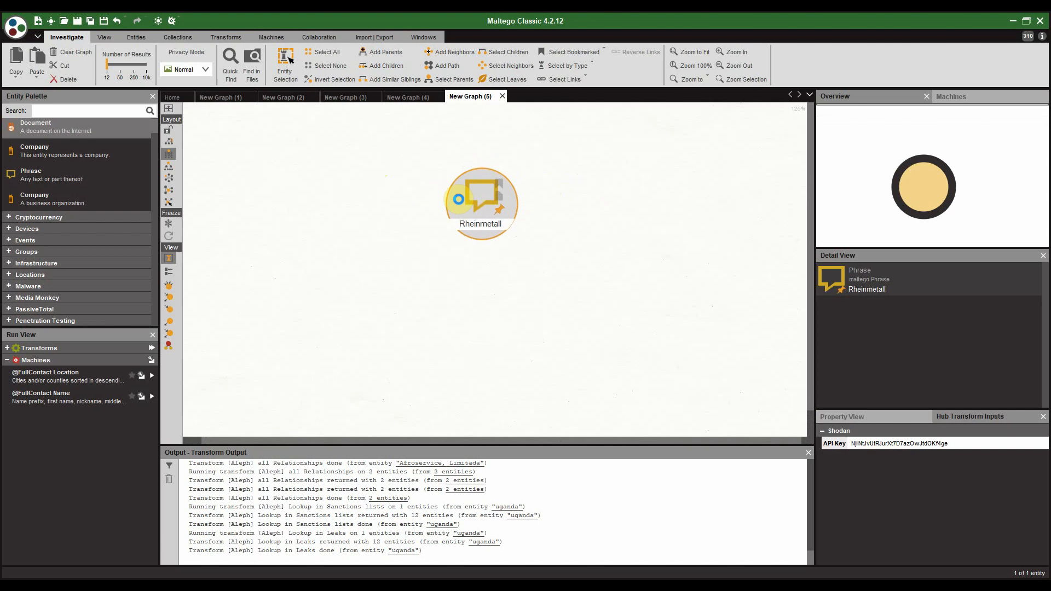
right_click(459, 199)
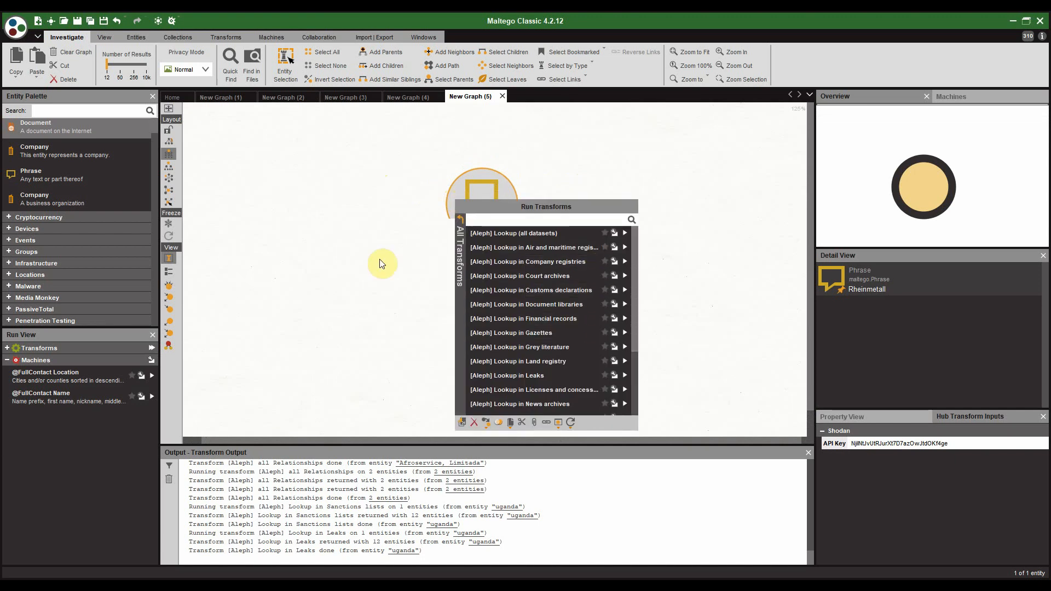
click(530, 291)
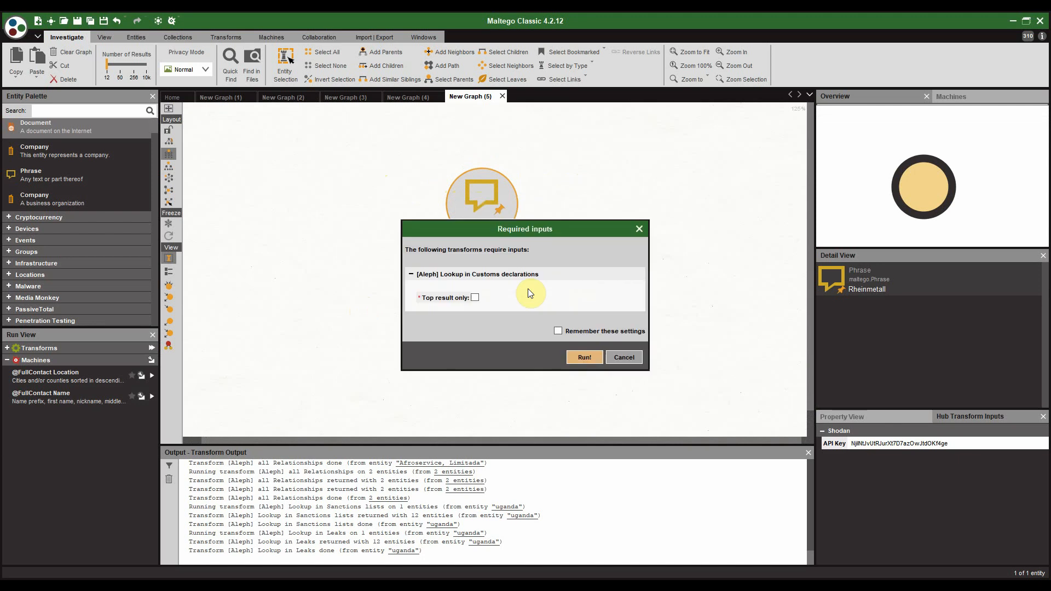
click(583, 357)
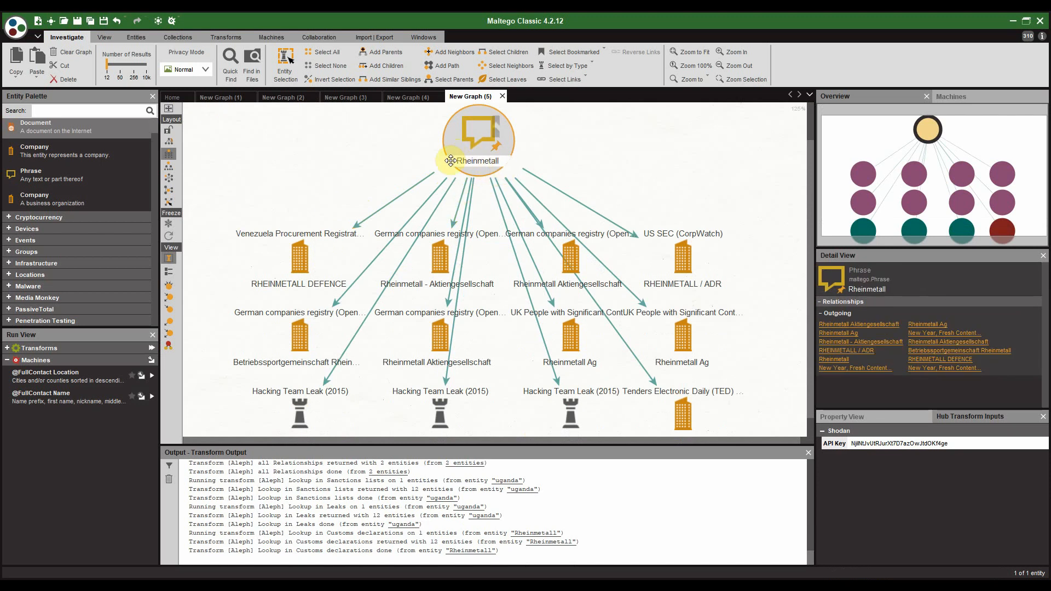
Step: Run [Aleph] Lookup in Procurement on Rheinmetall across all datasets, adding 12 more entities
drag(245, 275, 280, 178)
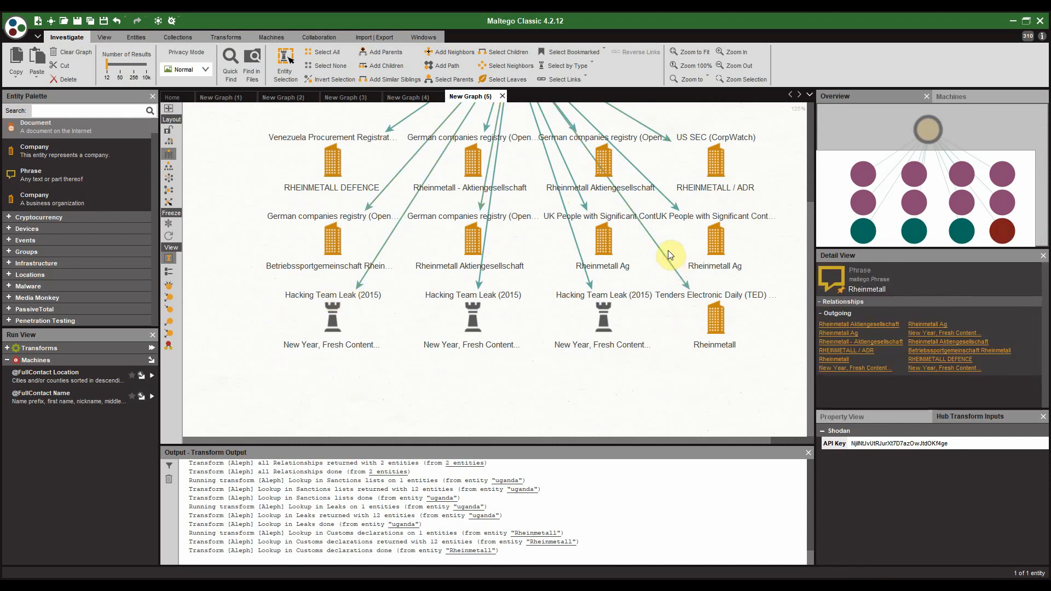
drag(669, 261, 663, 324)
drag(613, 161, 612, 183)
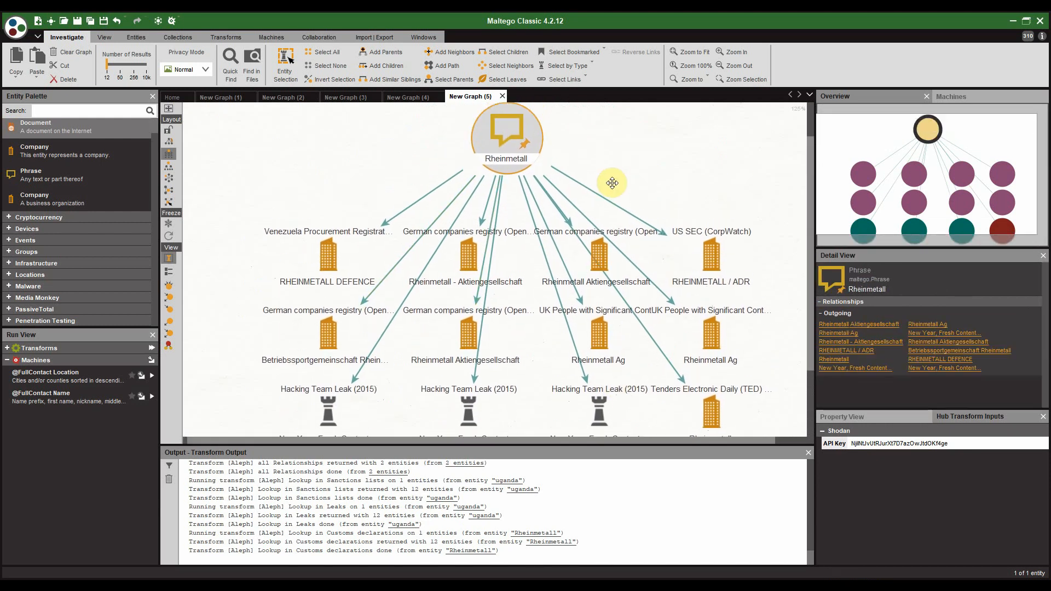
right_click(505, 158)
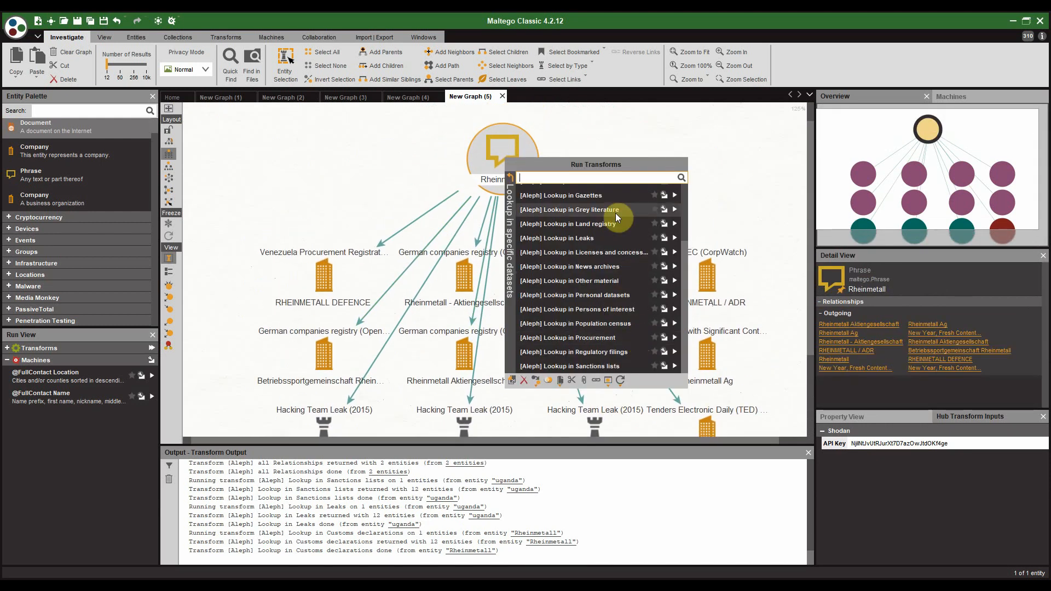
scroll(617, 209, up, 2)
scroll(618, 207, down, 3)
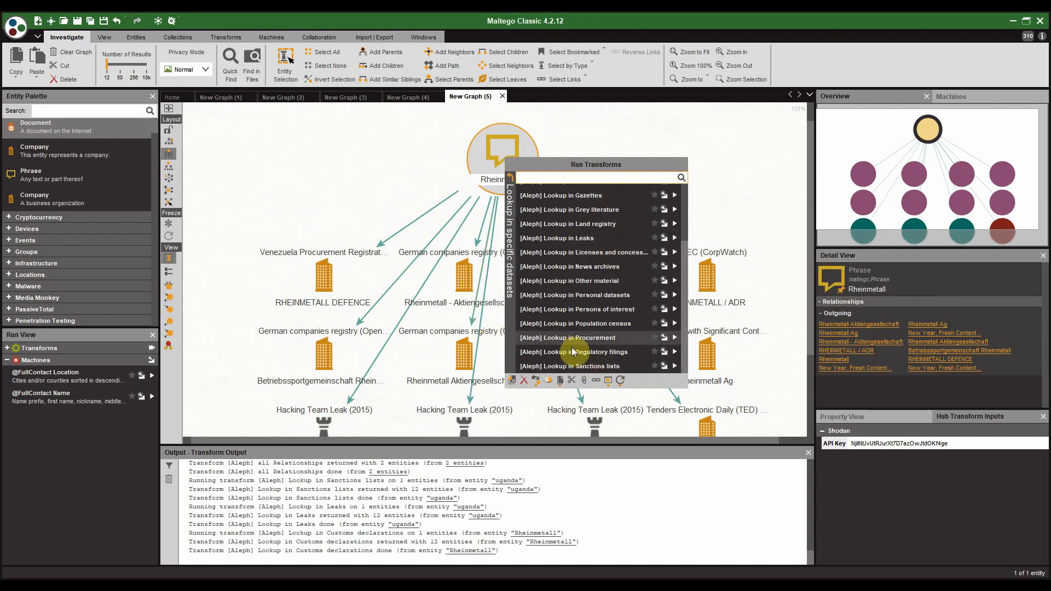
click(590, 338)
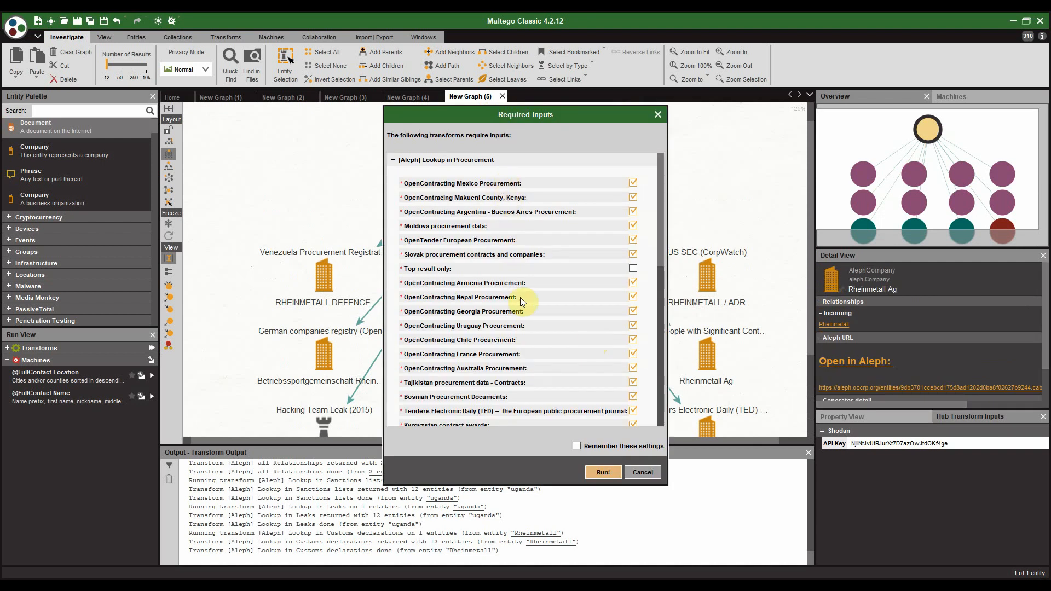
scroll(520, 297, down, 3)
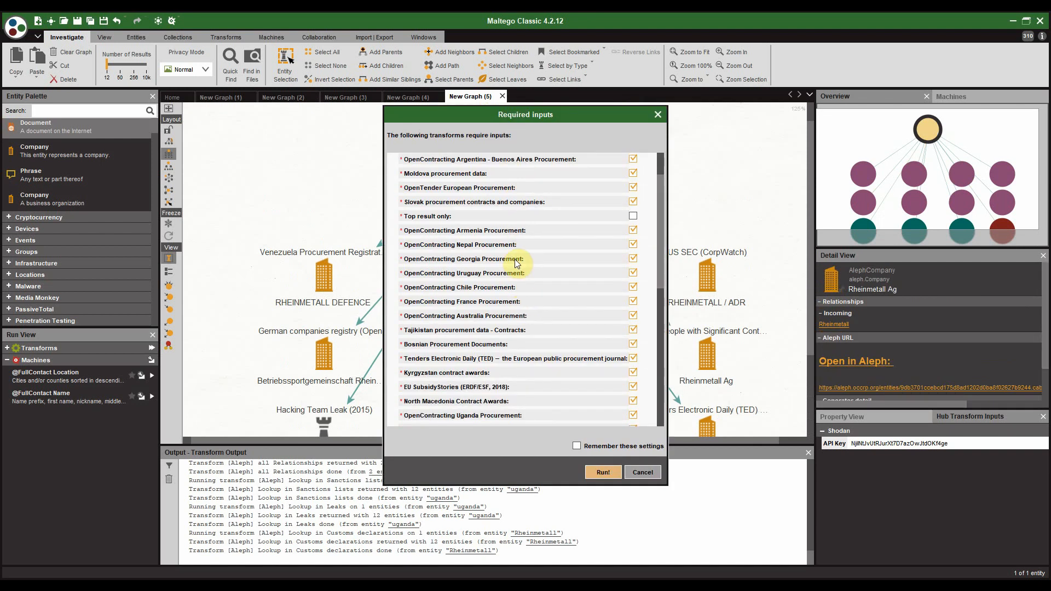
scroll(518, 264, down, 12)
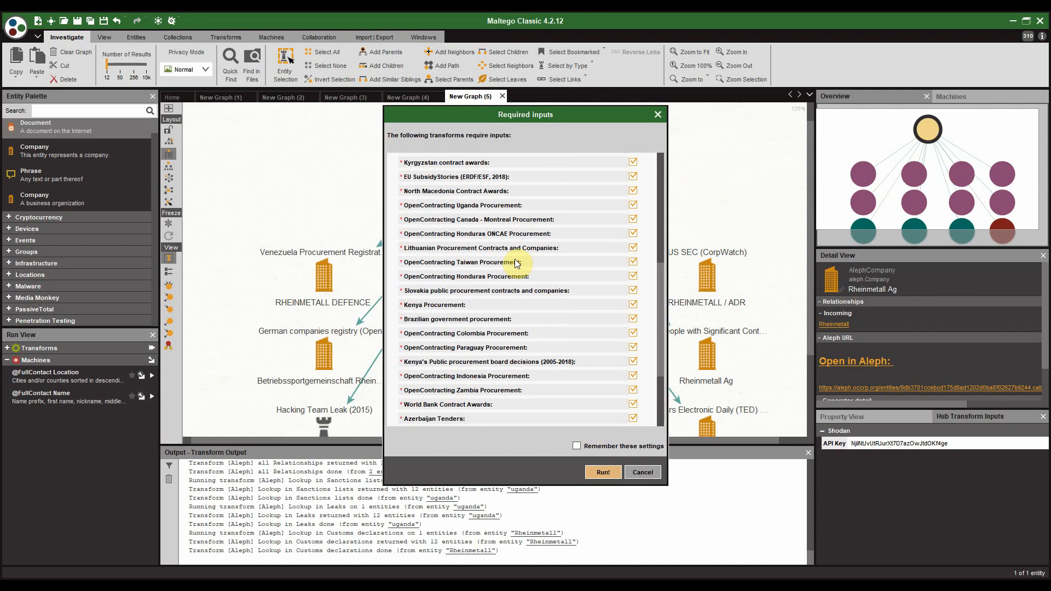
scroll(517, 264, down, 3)
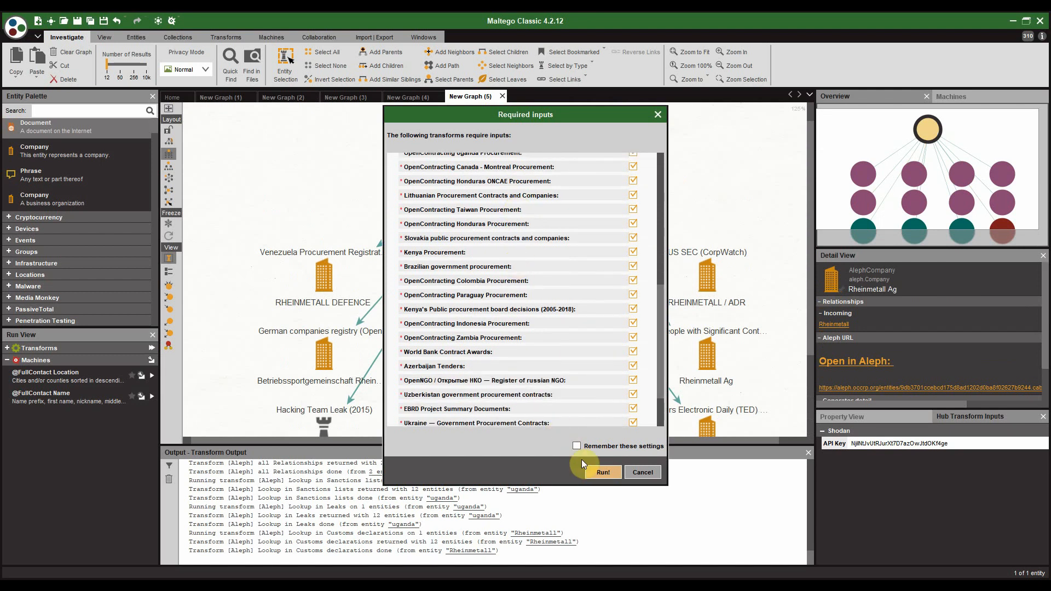
click(595, 470)
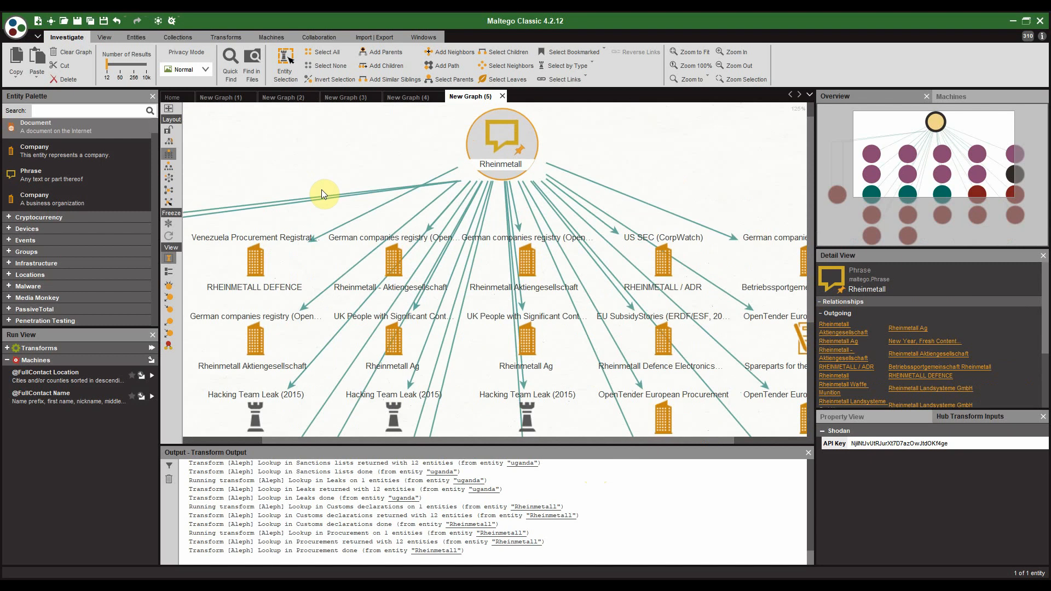
scroll(321, 190, down, 5)
Step: Run [Aleph] Lookup in Procurement on the Rheinmetall legal entity, adding results like Rheinmetall Landsysteme GmbH
drag(383, 204, 535, 186)
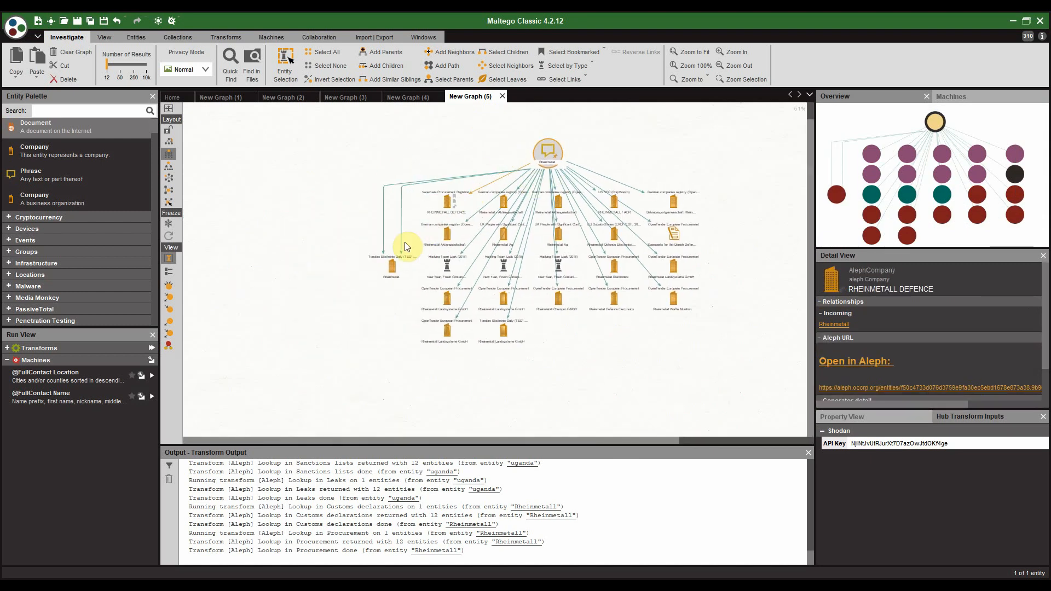
scroll(405, 246, up, 5)
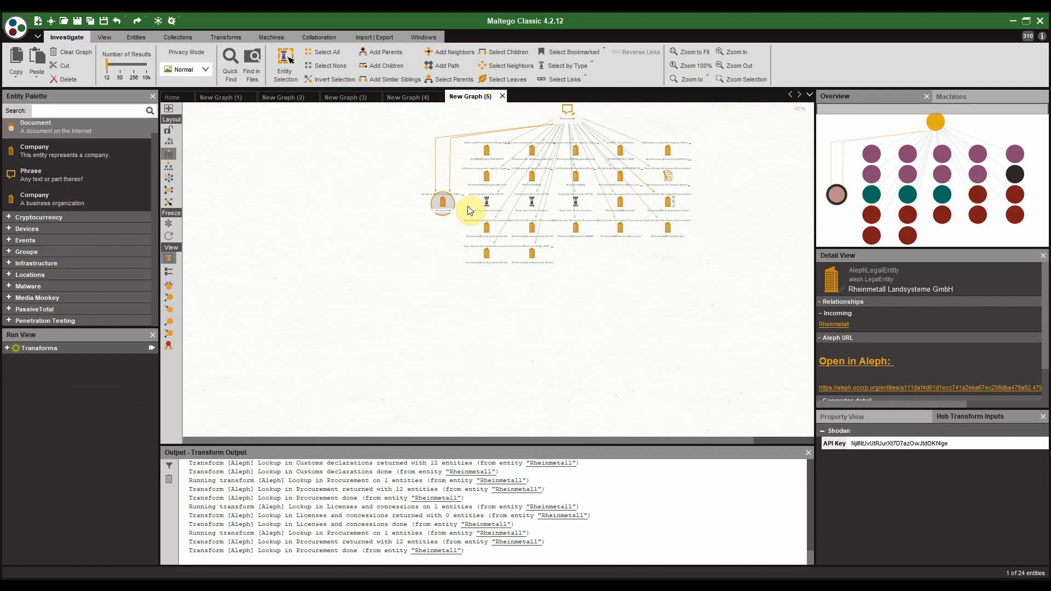
scroll(465, 210, up, 3)
scroll(465, 205, up, 2)
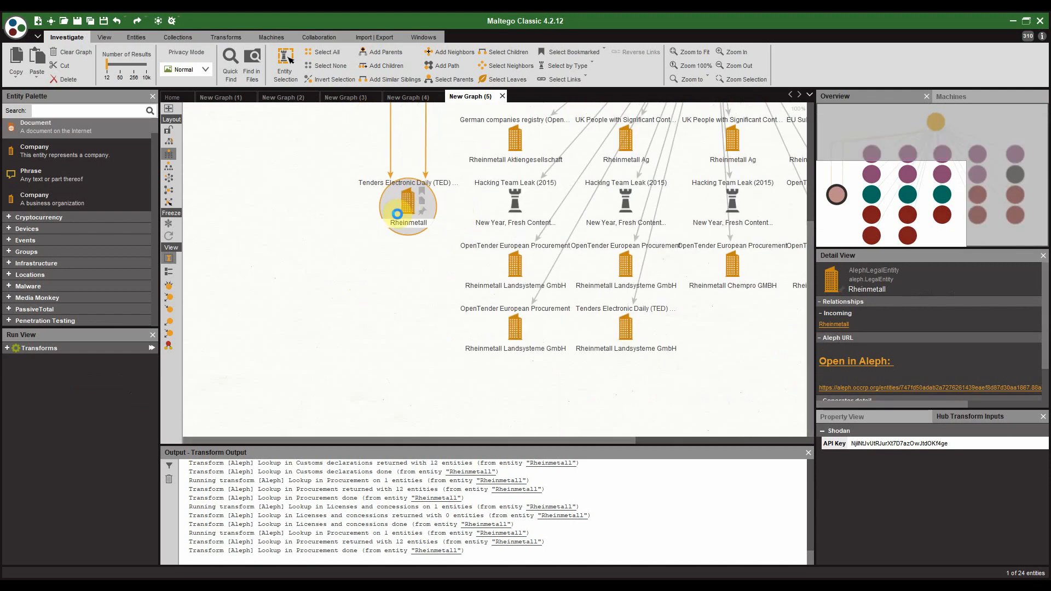
right_click(398, 215)
scroll(493, 293, down, 5)
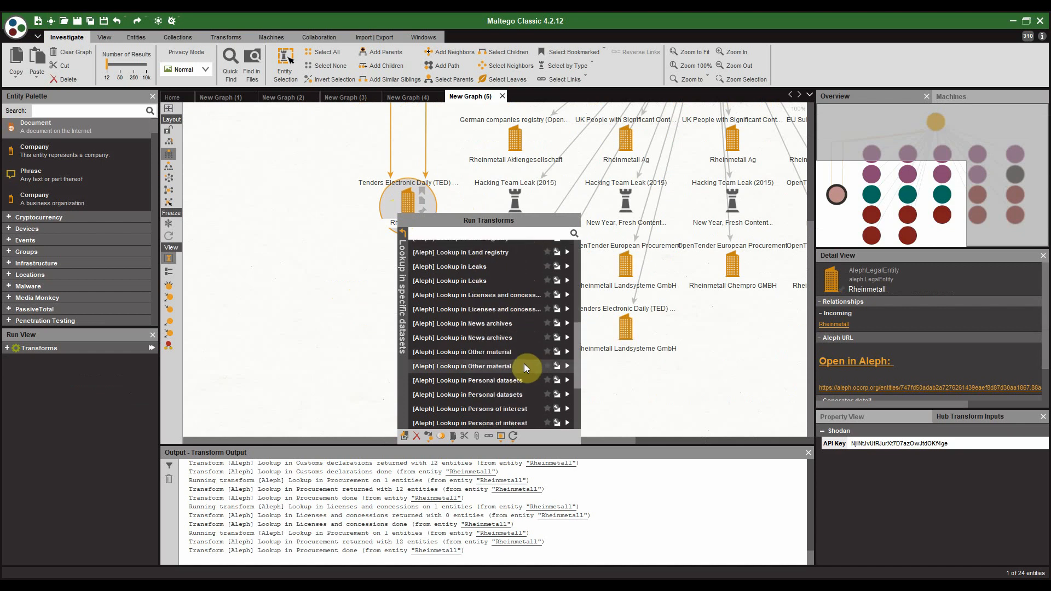
scroll(524, 363, down, 3)
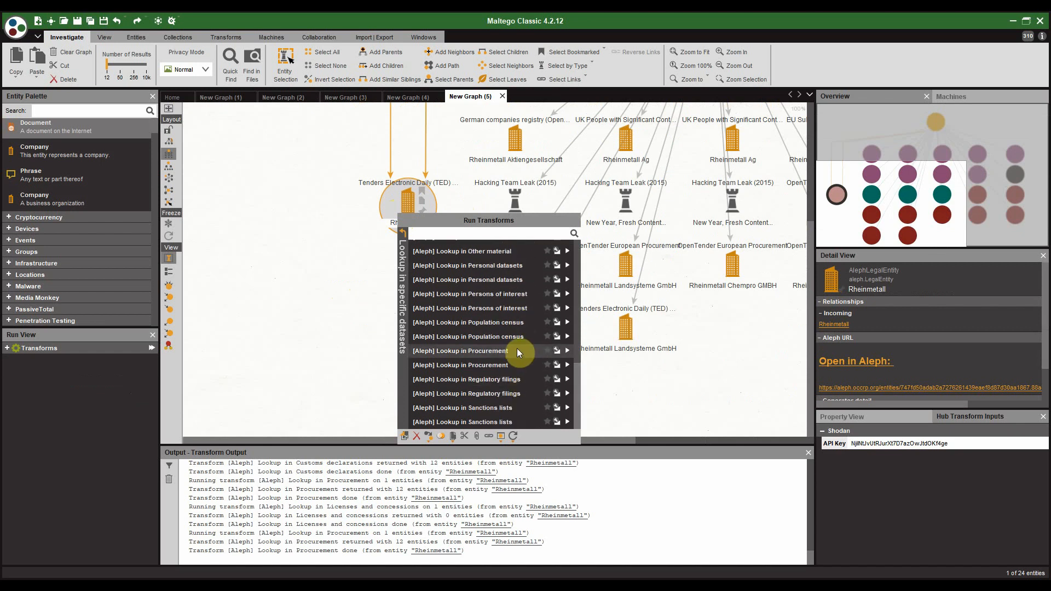
click(517, 349)
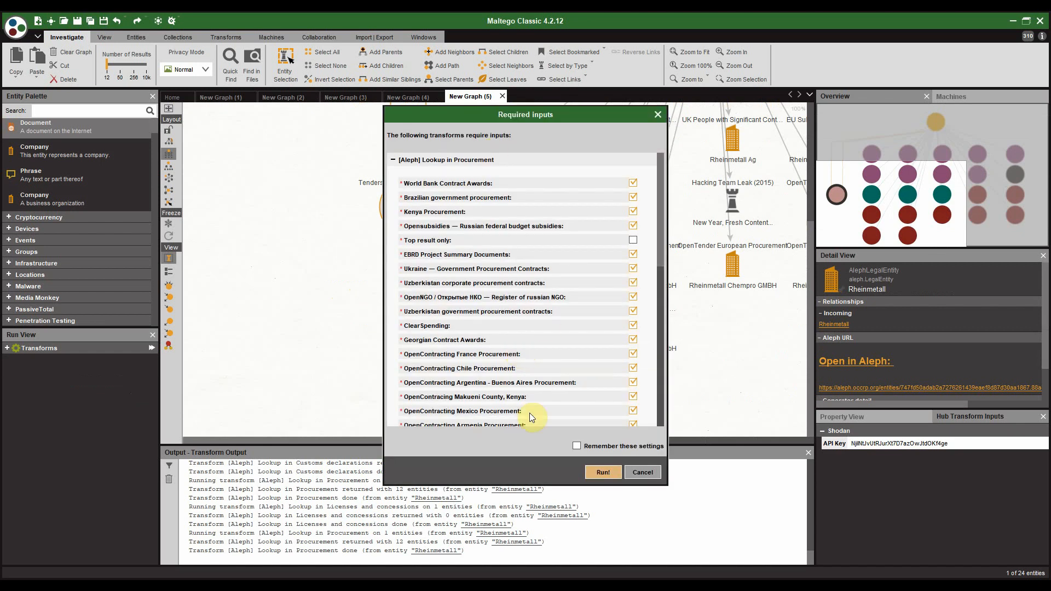
click(608, 471)
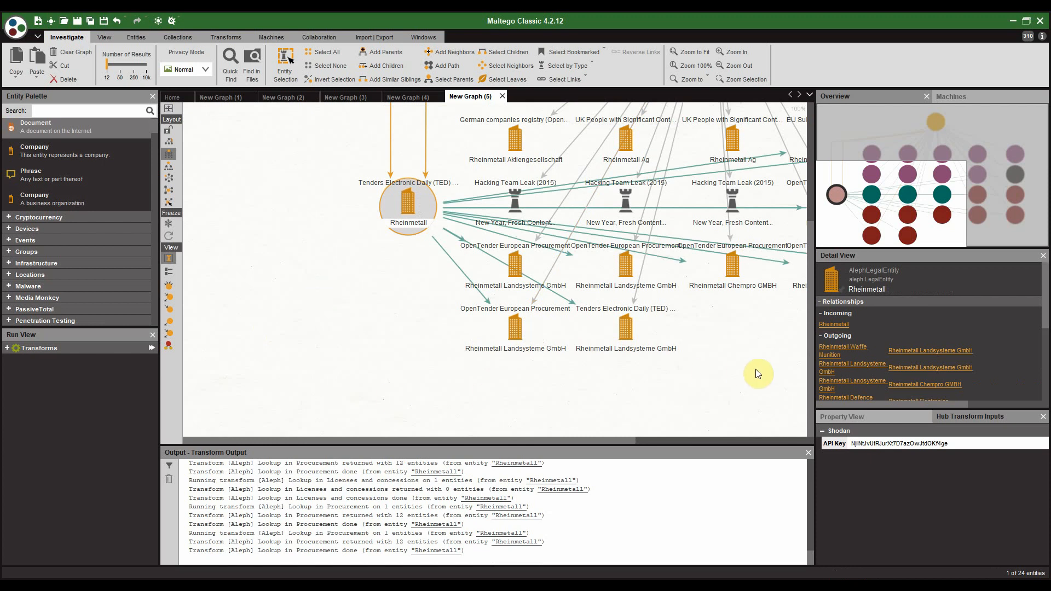
Step: Inspect the details of a transform link in the graph
scroll(603, 356, down, 5)
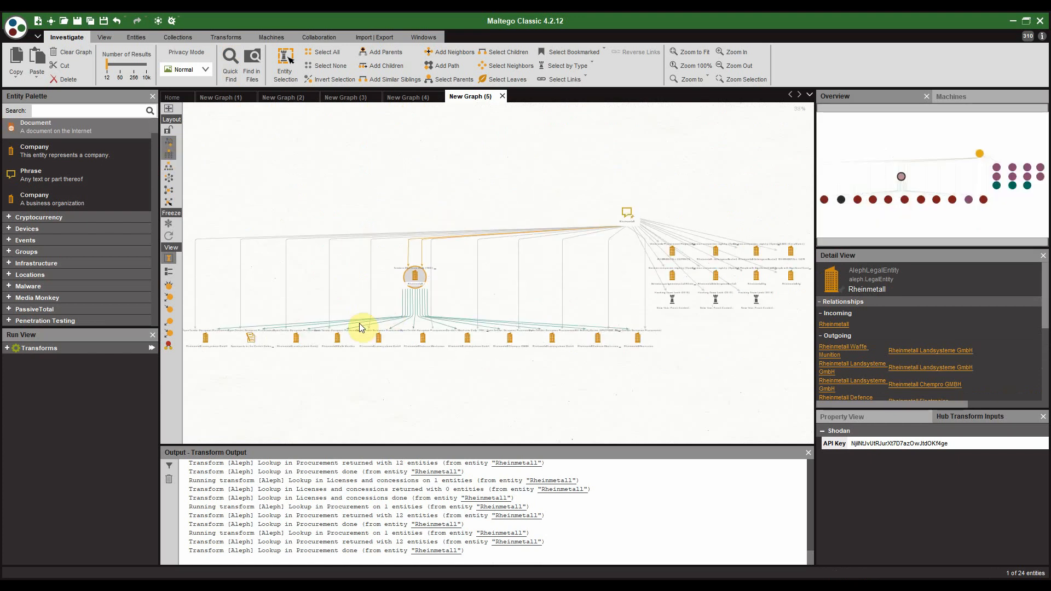
click(360, 327)
scroll(360, 327, up, 4)
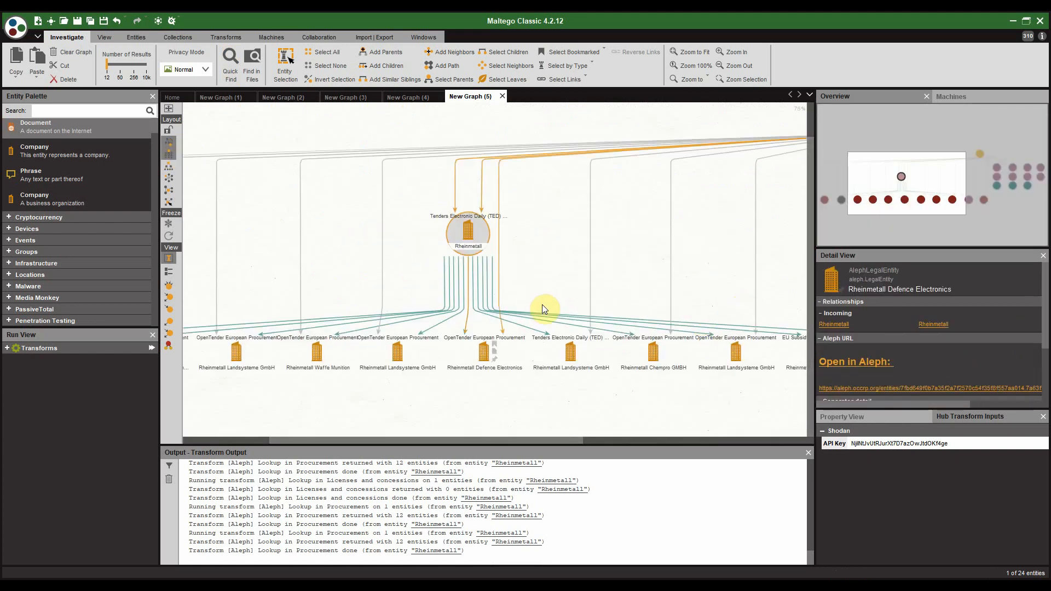
scroll(542, 304, down, 4)
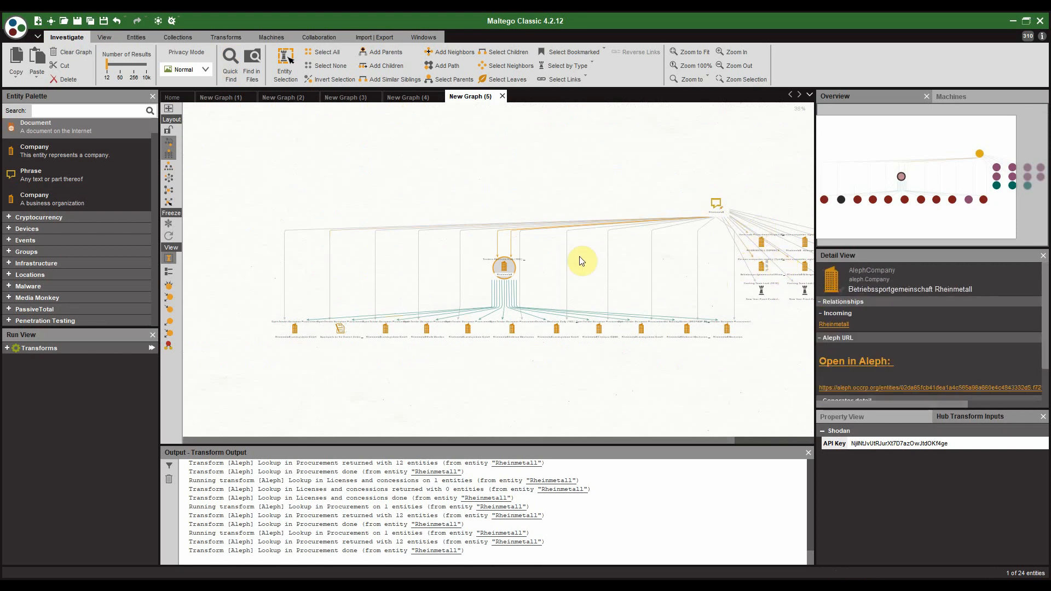
scroll(369, 345, up, 5)
Step: Open the Spareparts for the Danish Defense Machine Gun M62 contract in Aleph
drag(275, 364, 463, 358)
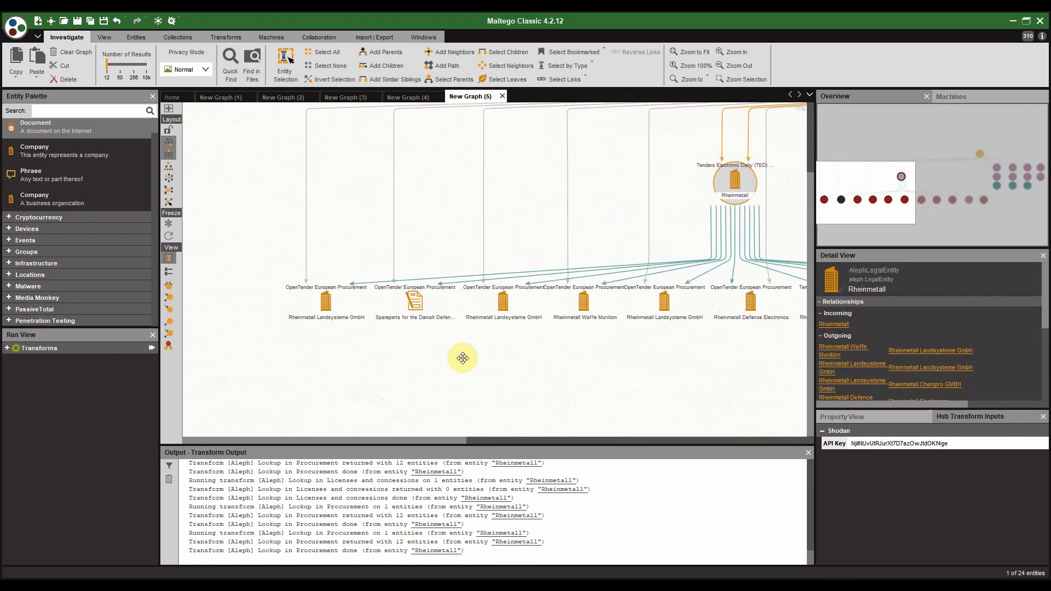
scroll(460, 329, up, 6)
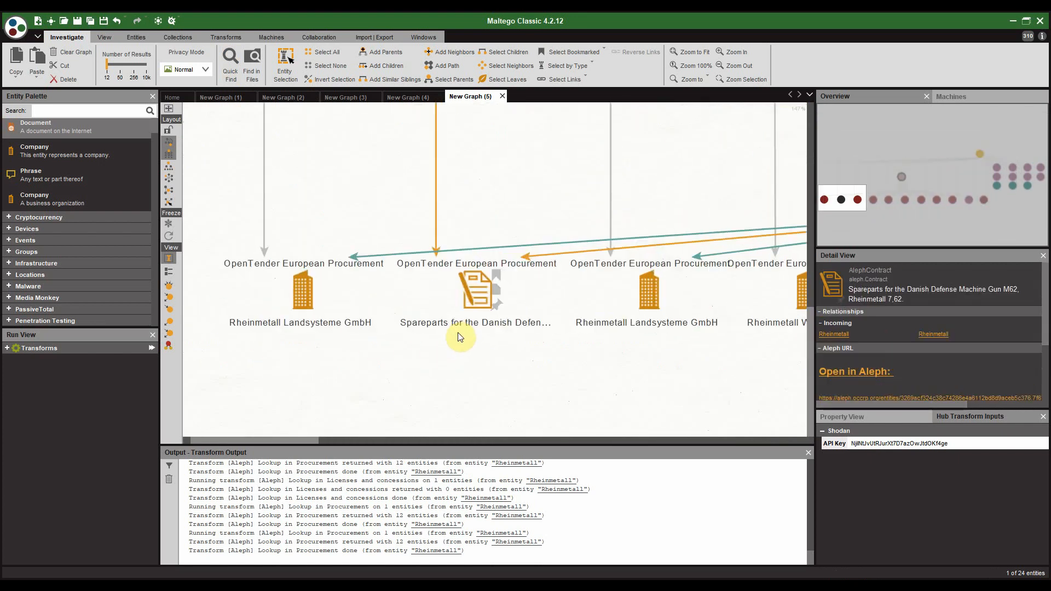
click(476, 274)
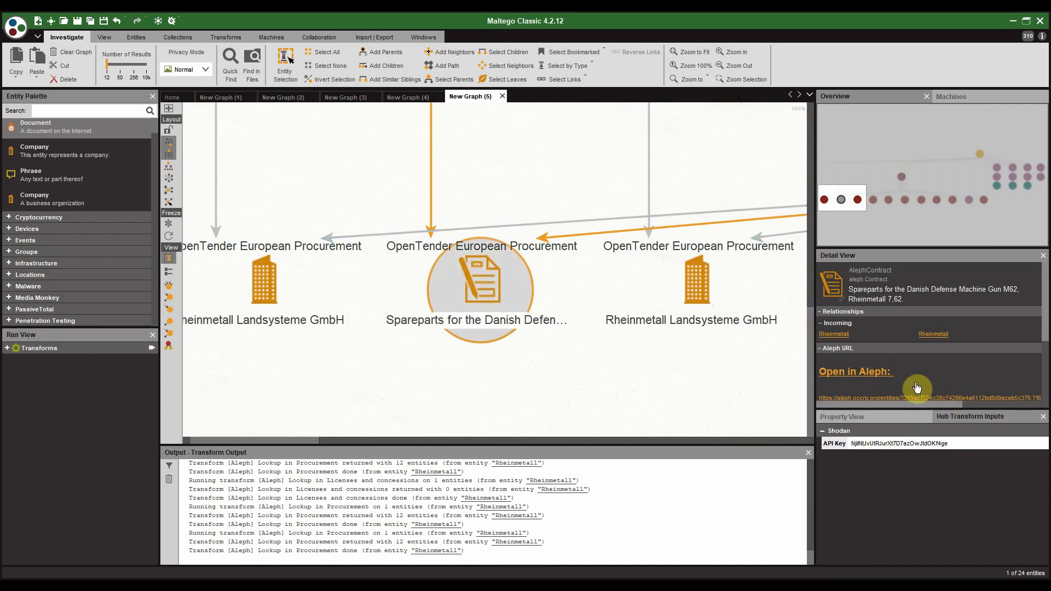
click(855, 374)
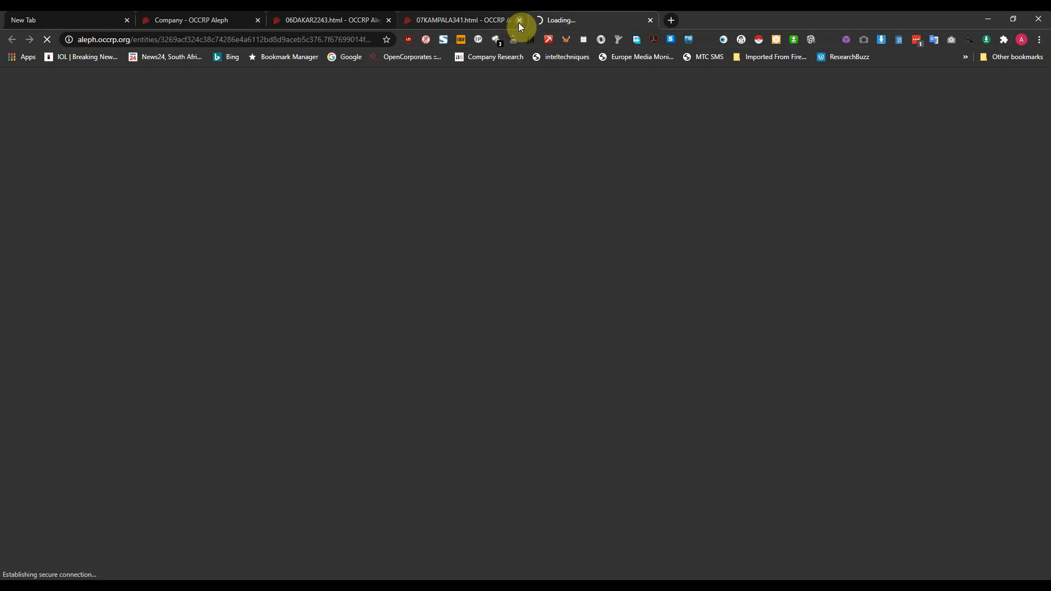
Step: Close the 07KAMPALA341 tab, read the contract's Aleph record, and return to Maltego
click(520, 20)
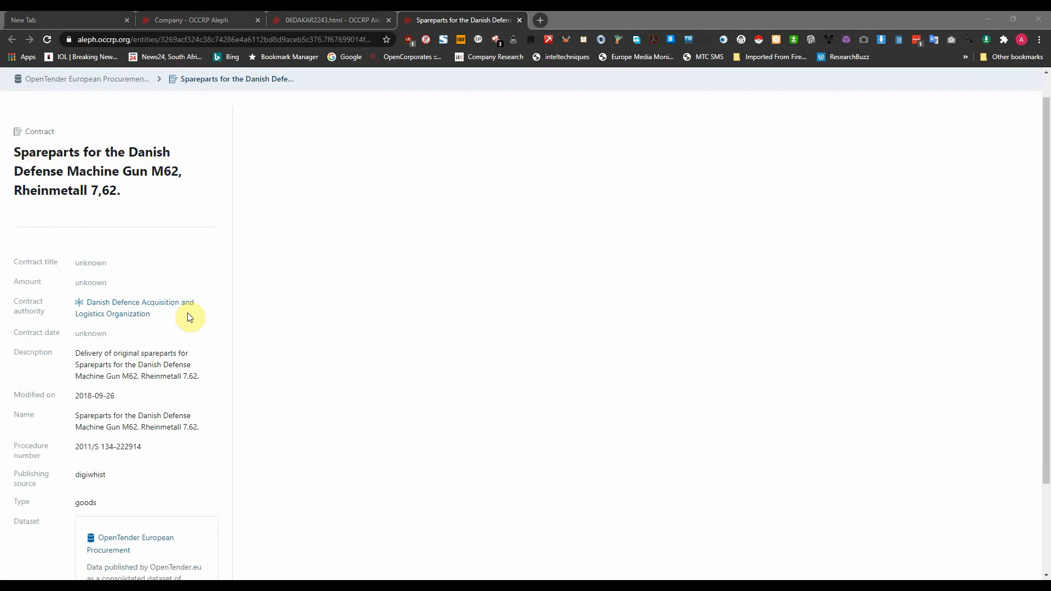
scroll(188, 315, down, 3)
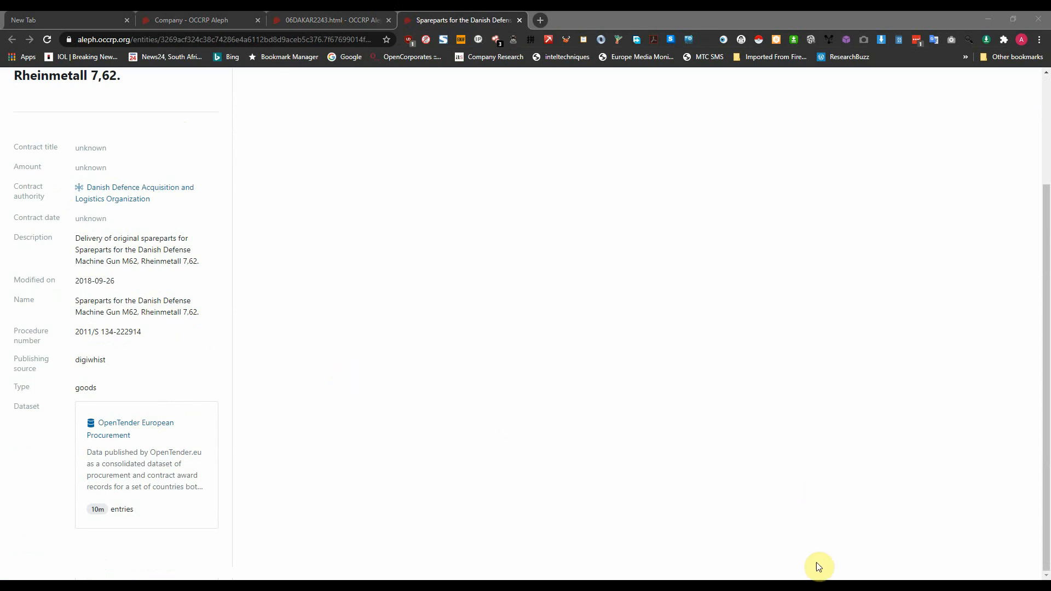
click(823, 589)
scroll(562, 260, down, 3)
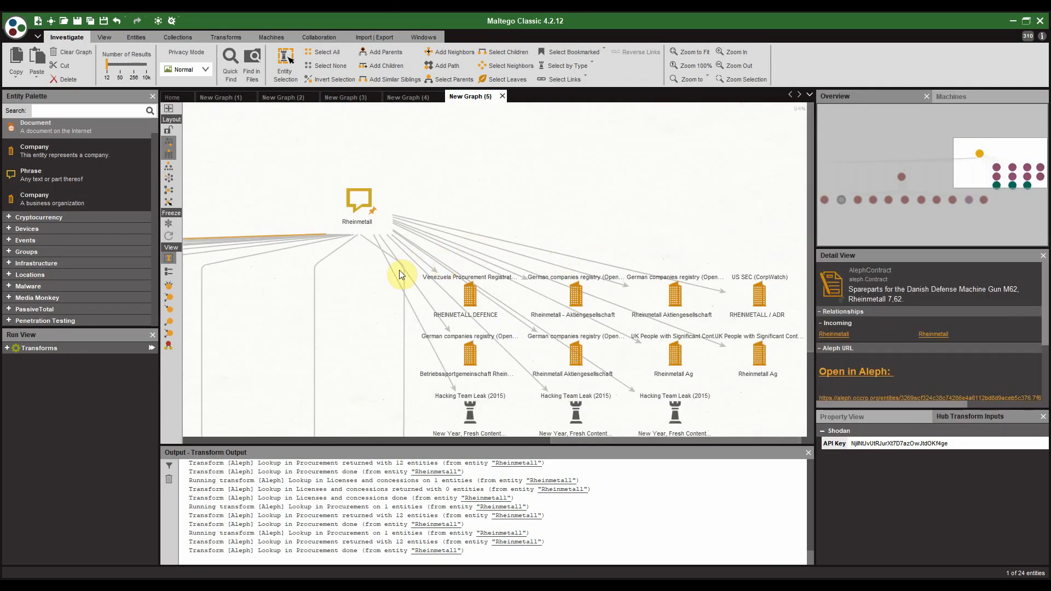
Step: Run [Aleph] Lookup in Customs declarations on RHEINMETALL DEFENCE, both Aktiengesellschaft entities and Rheinmetall Ag
click(463, 296)
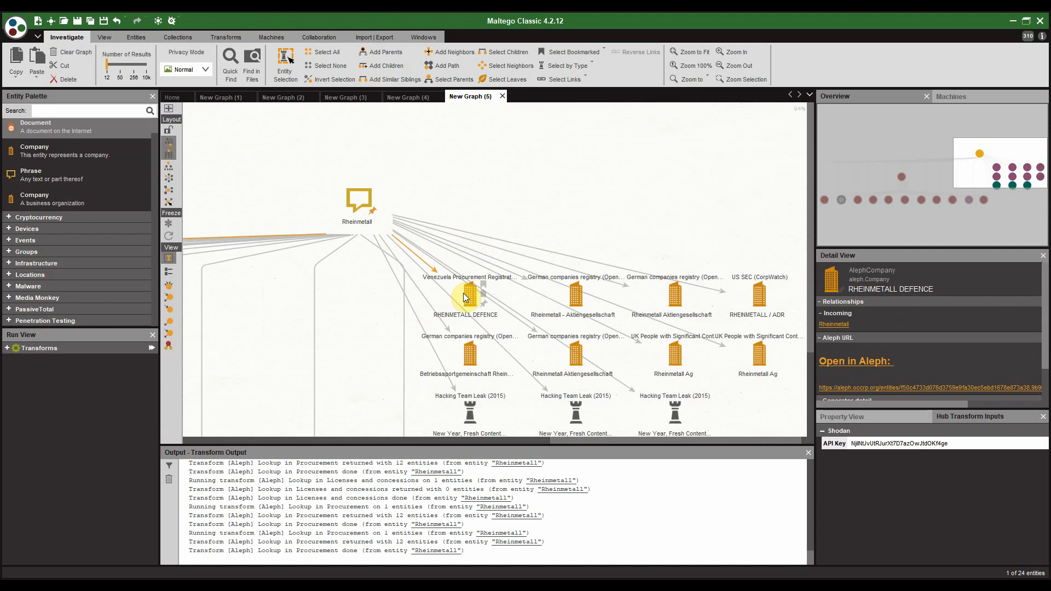
ctrl+click(586, 304)
ctrl+click(676, 299)
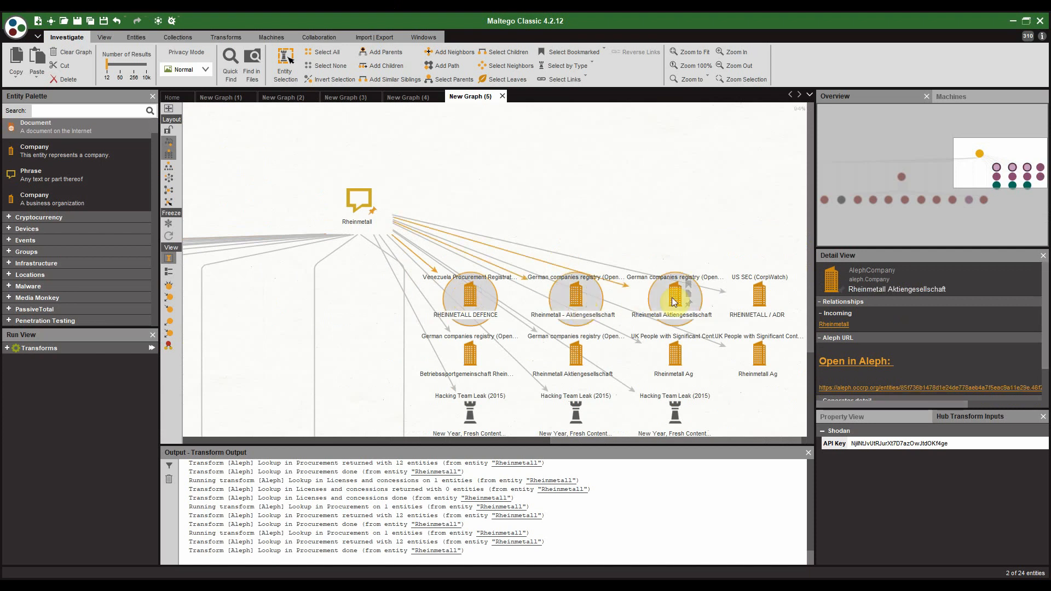
ctrl+click(768, 303)
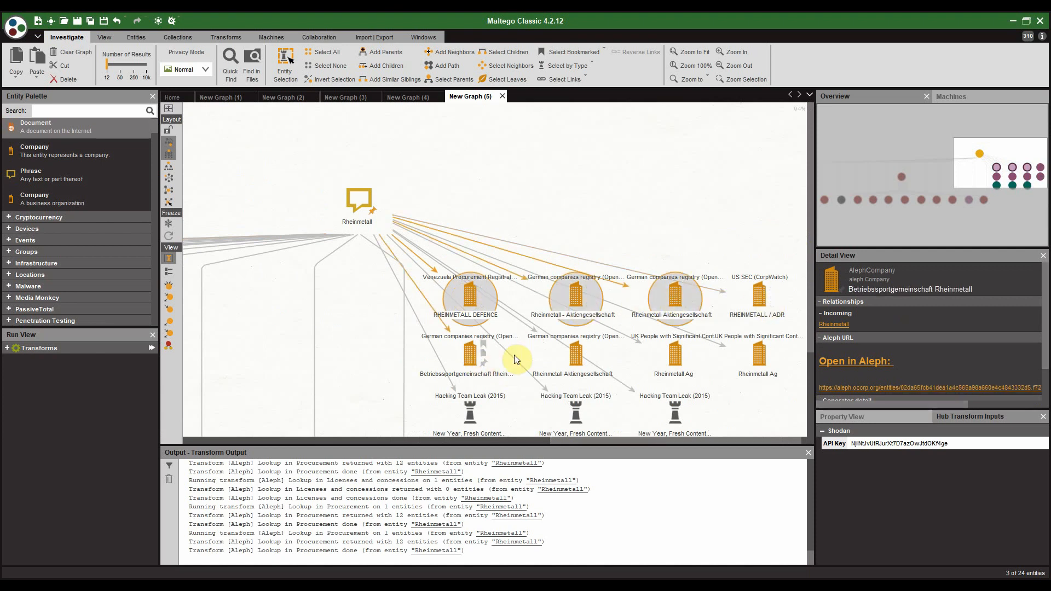
ctrl+click(676, 355)
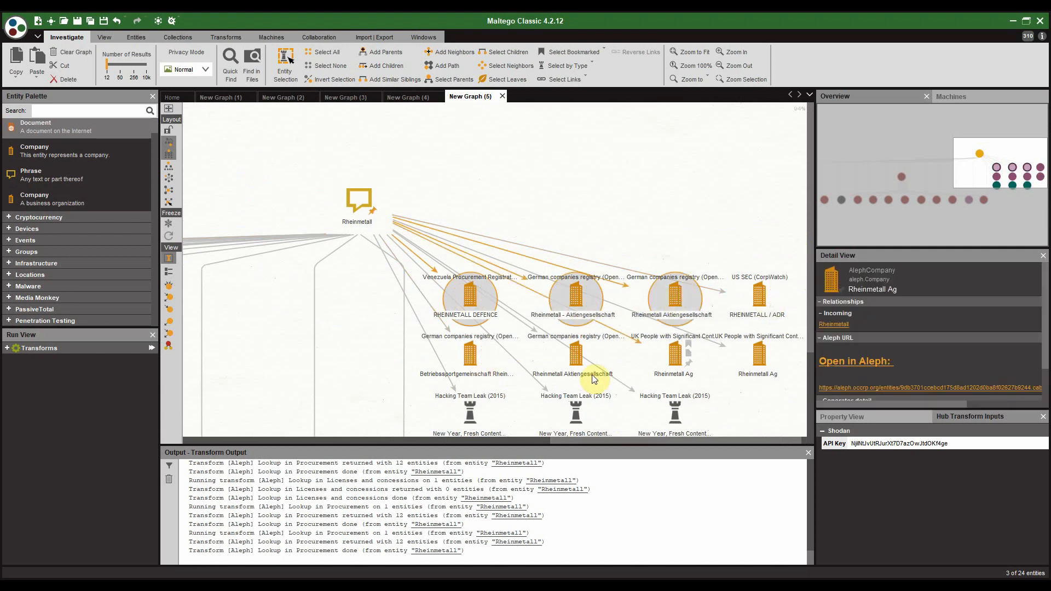
ctrl+click(675, 366)
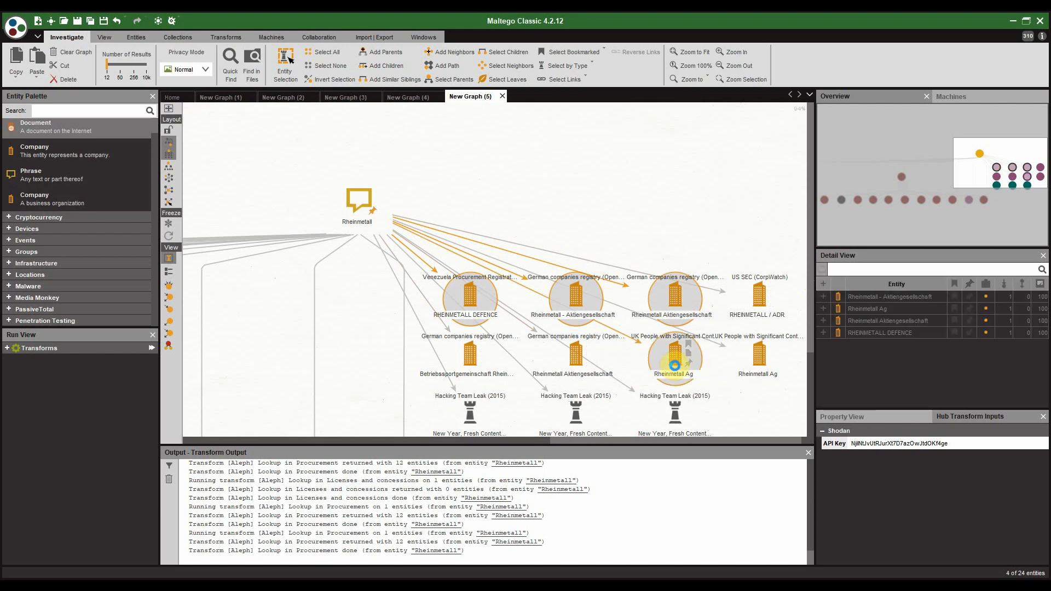
right_click(675, 365)
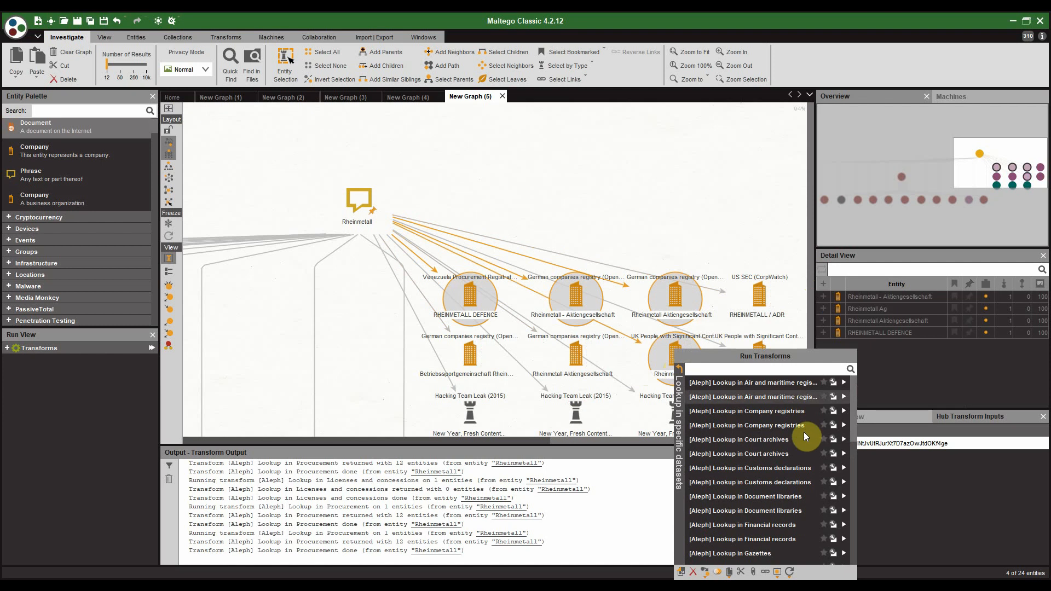
click(806, 468)
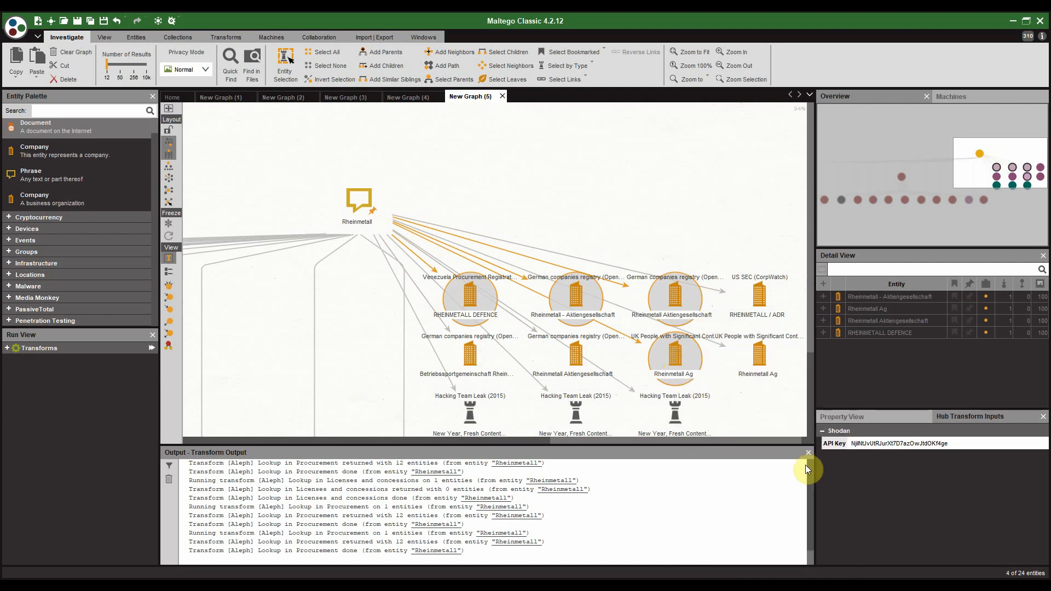
click(580, 360)
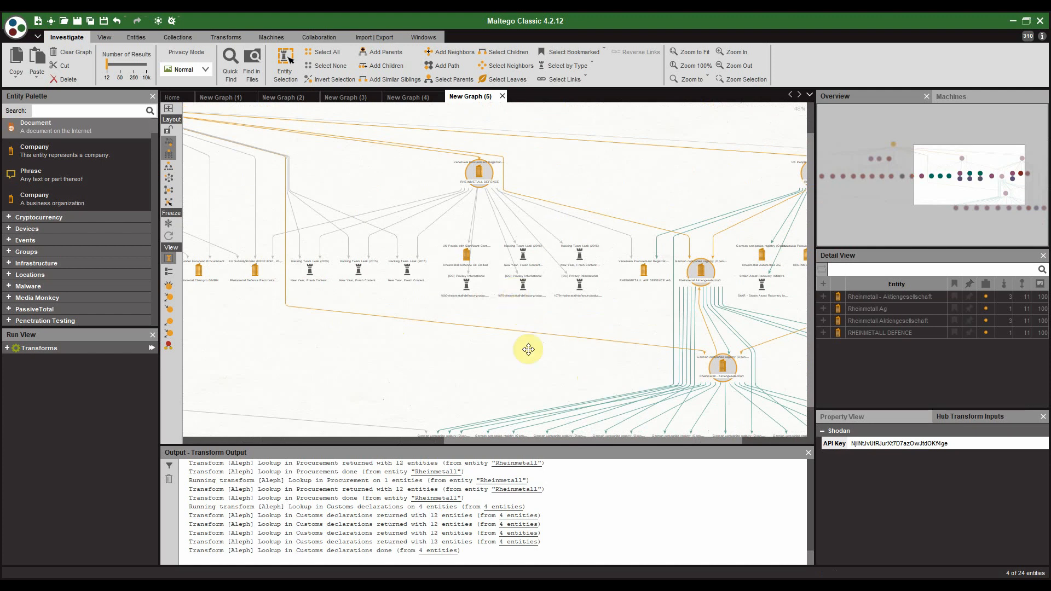
Step: Survey the expanded graph, bringing the new entities and lower company cluster into view
scroll(528, 349, up, 2)
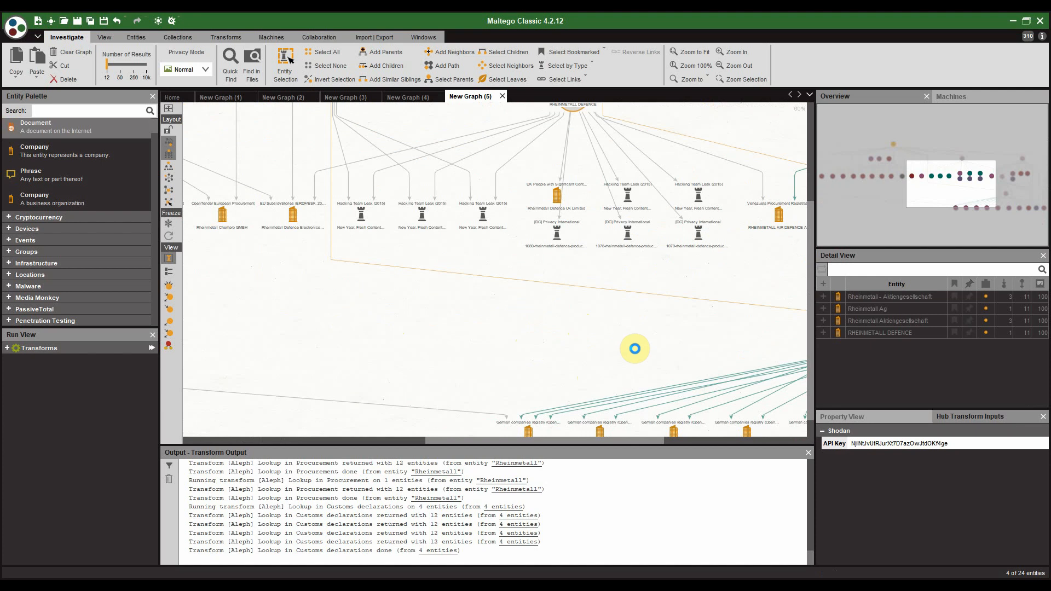
right_click(634, 351)
click(604, 313)
drag(650, 309, 345, 311)
scroll(446, 352, down, 2)
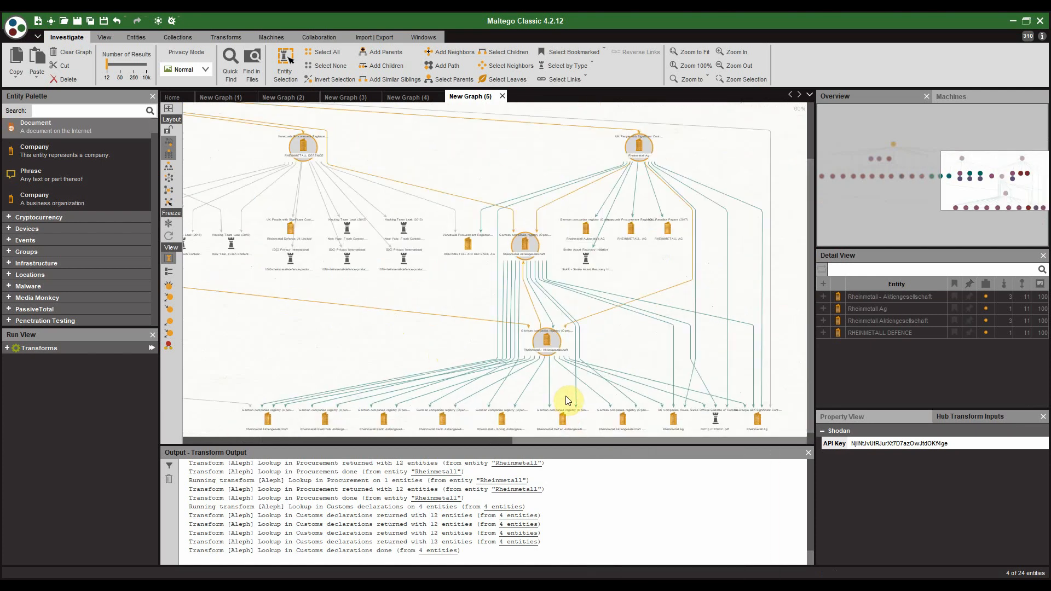
drag(565, 363, 563, 291)
scroll(566, 291, up, 3)
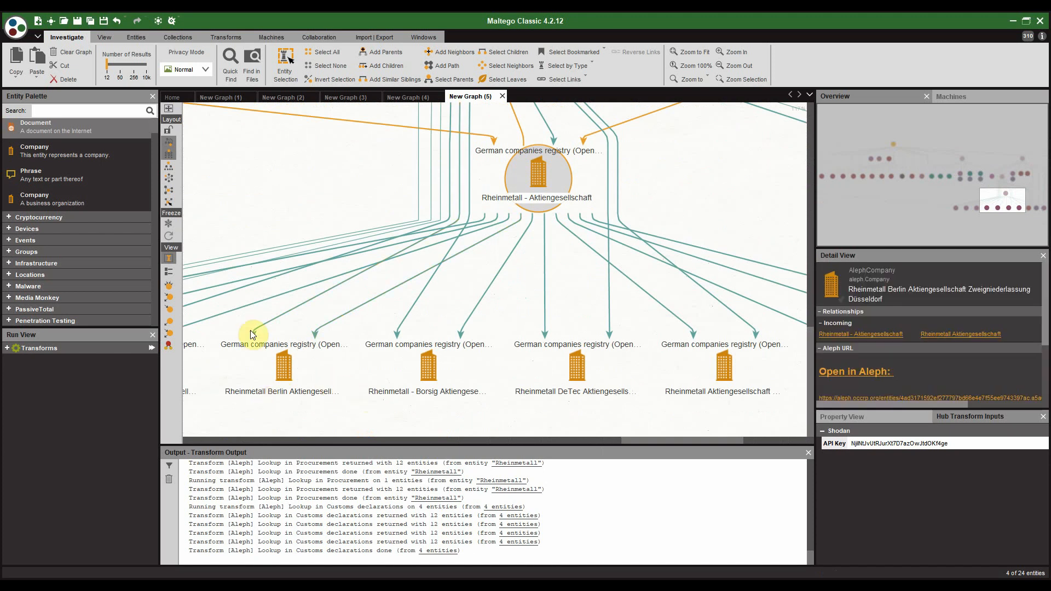
scroll(582, 251, down, 2)
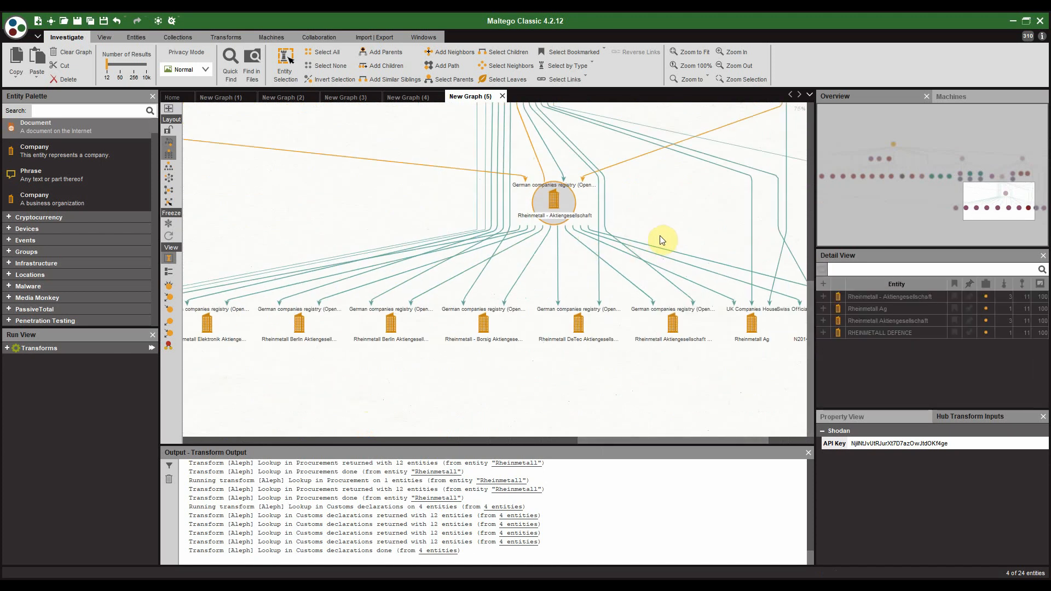
scroll(603, 263, down, 2)
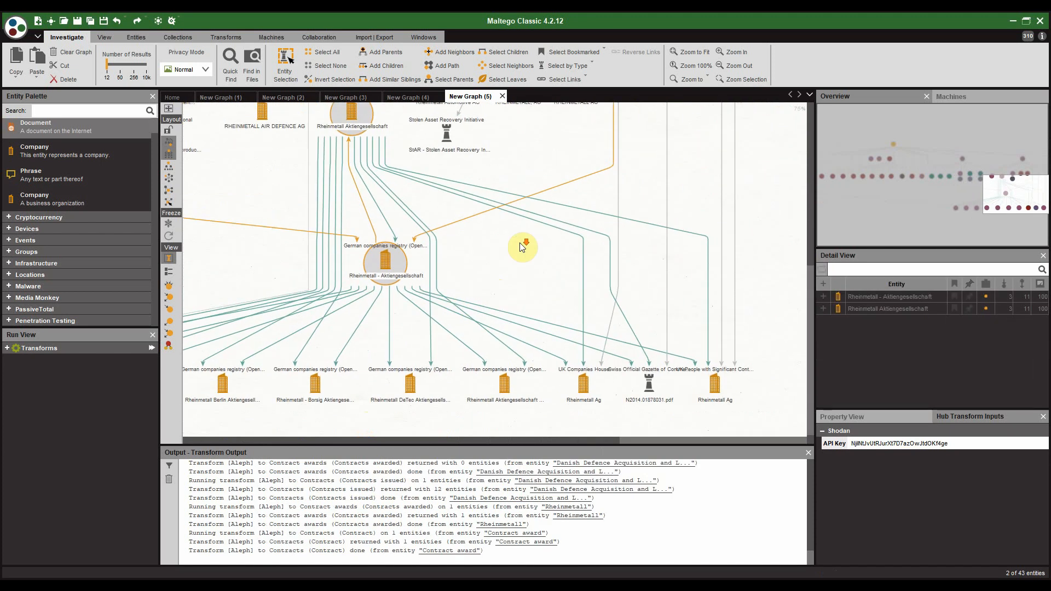
scroll(488, 258, down, 2)
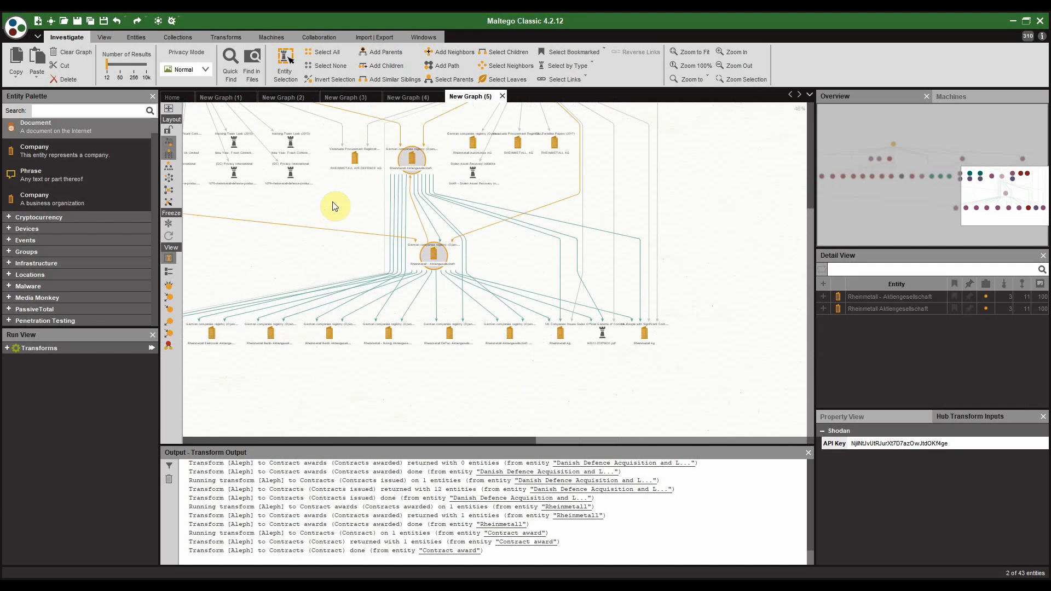
scroll(335, 207, down, 1)
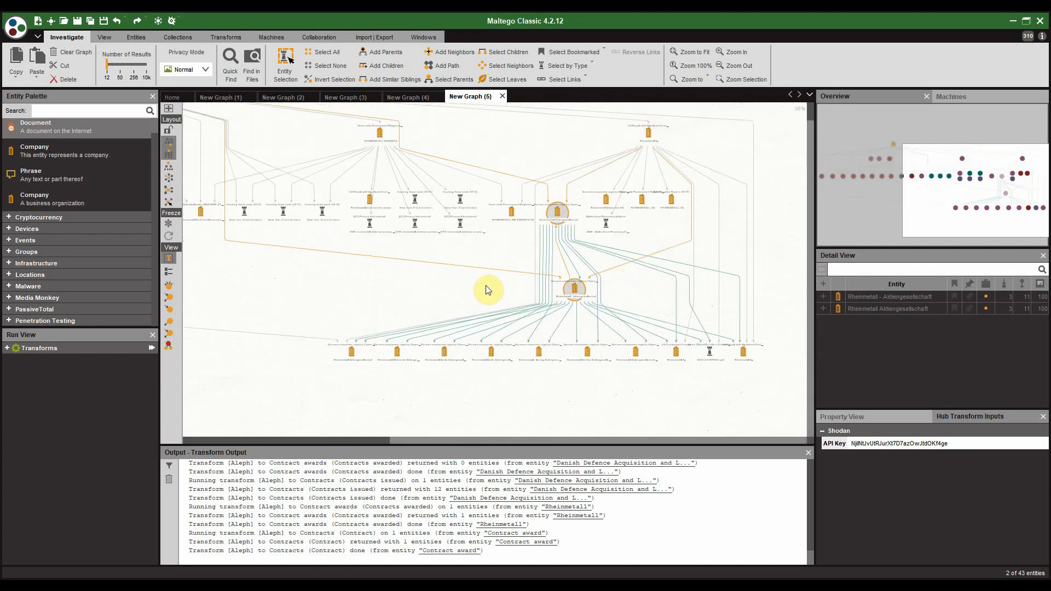
scroll(487, 290, down, 2)
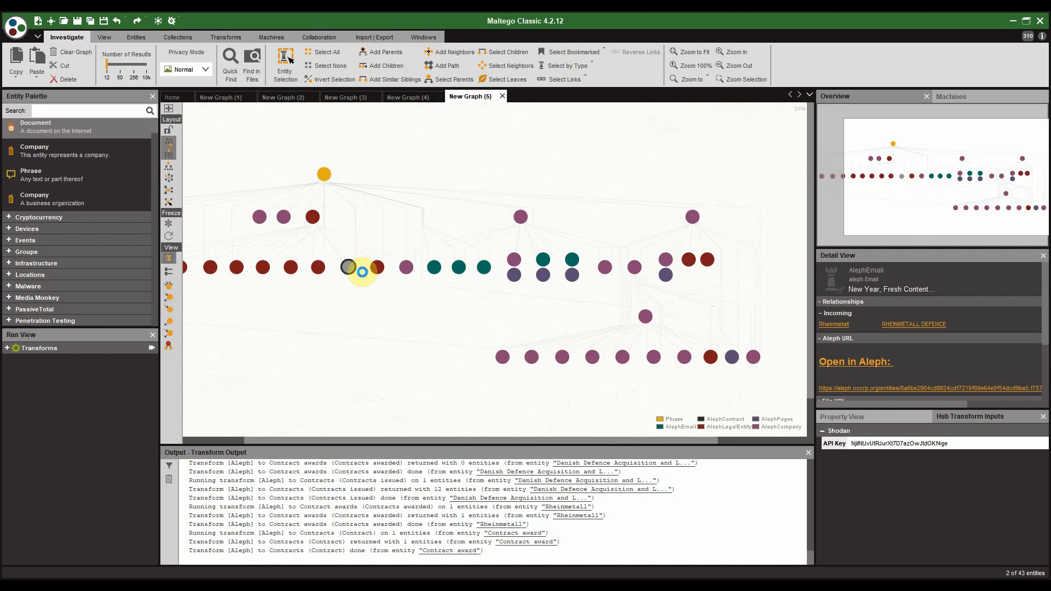
Step: Look up the contracting authority of the Spareparts contract via Aleph
click(362, 271)
scroll(364, 293, up, 3)
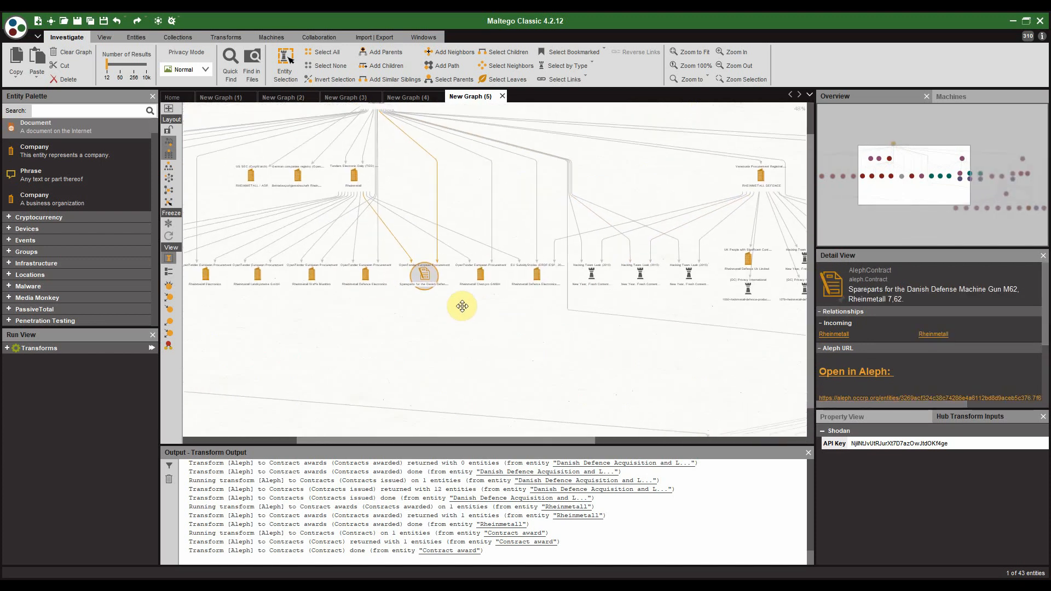
scroll(382, 205, up, 3)
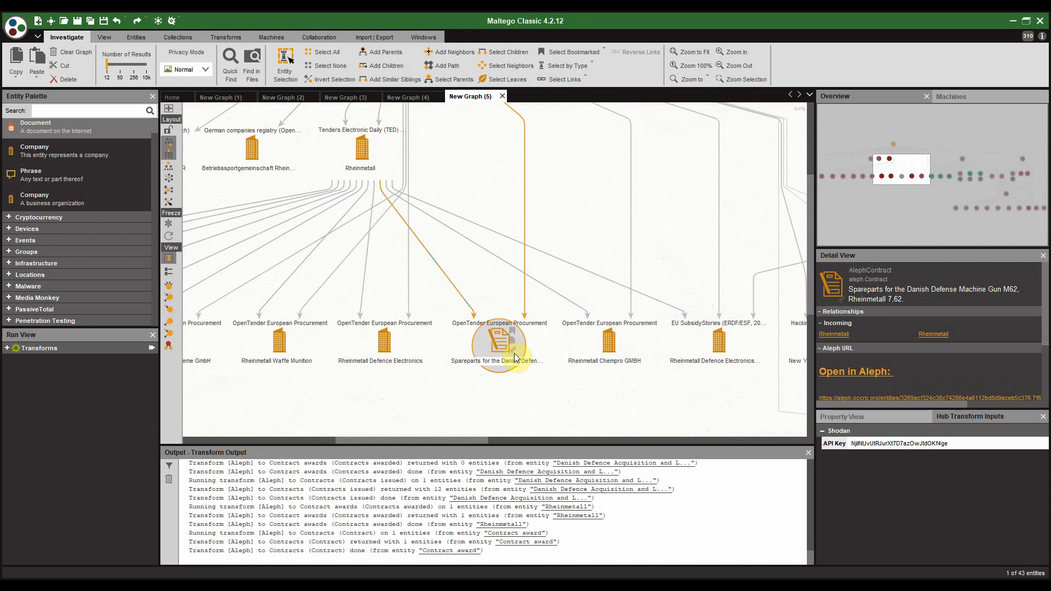
scroll(449, 367, up, 3)
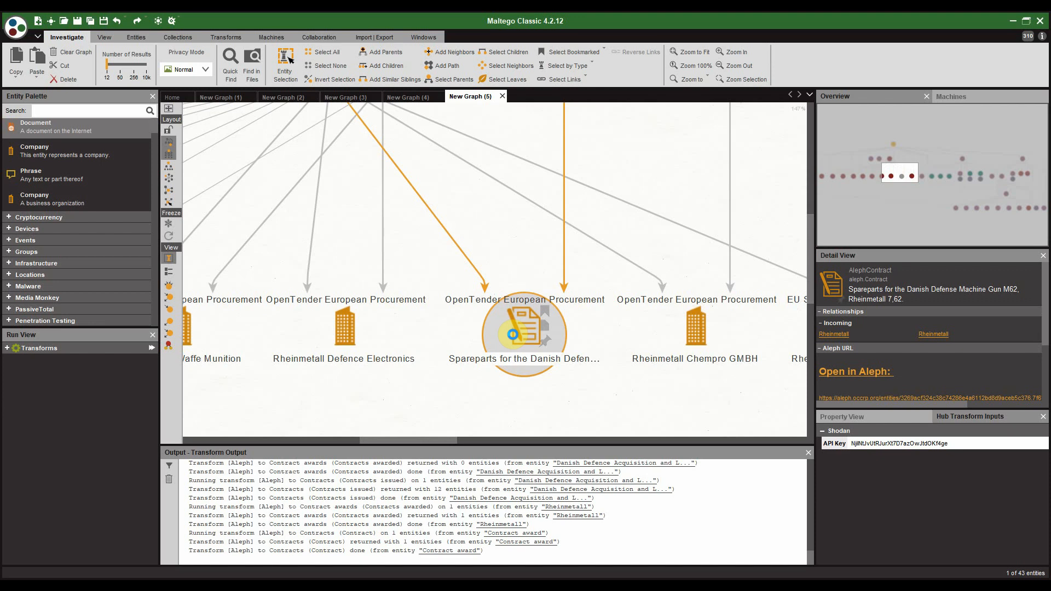
right_click(512, 334)
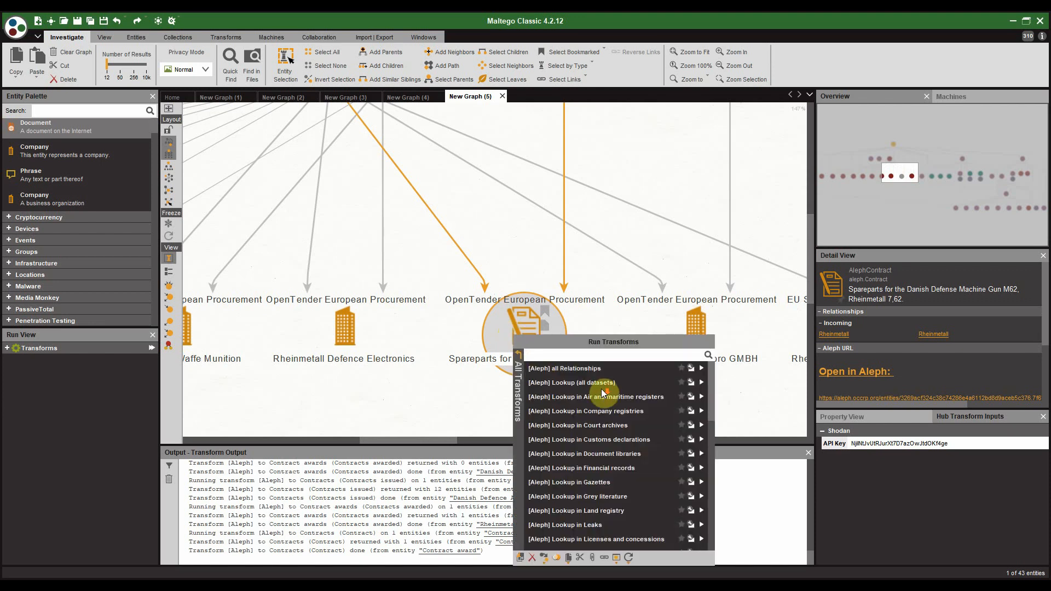
scroll(612, 447, down, 10)
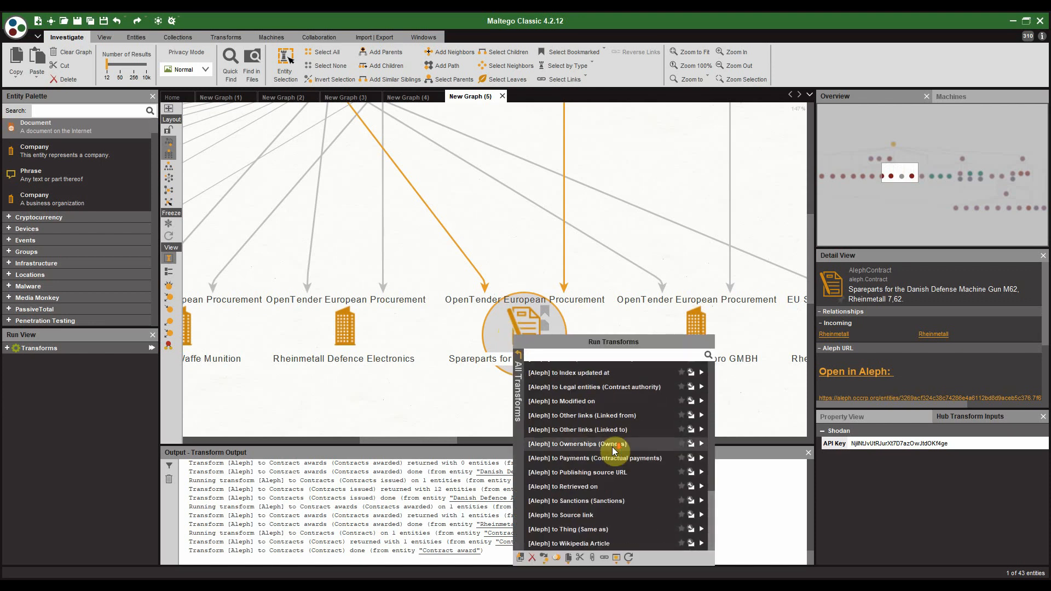
click(642, 461)
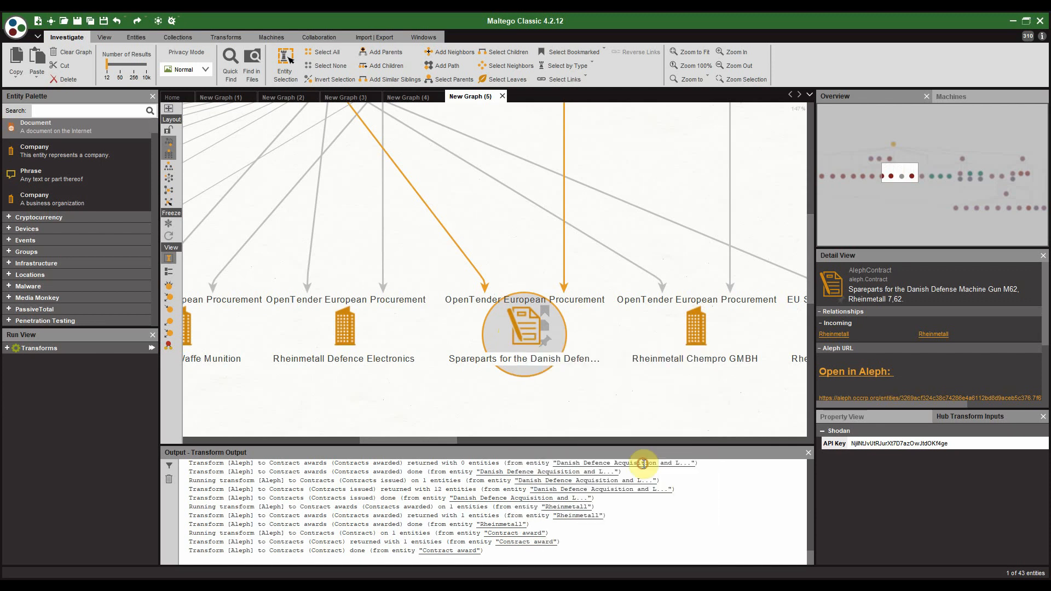
Step: Show the new Danish Defence Acquisition and Logistics Organization entity in Detail View
scroll(622, 414, down, 2)
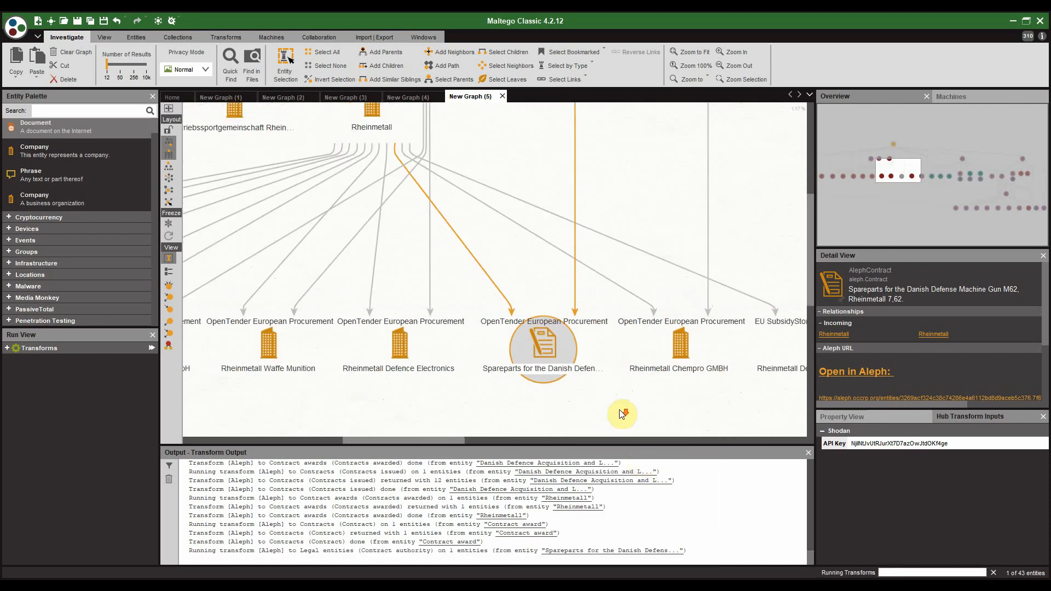
drag(622, 414, 557, 290)
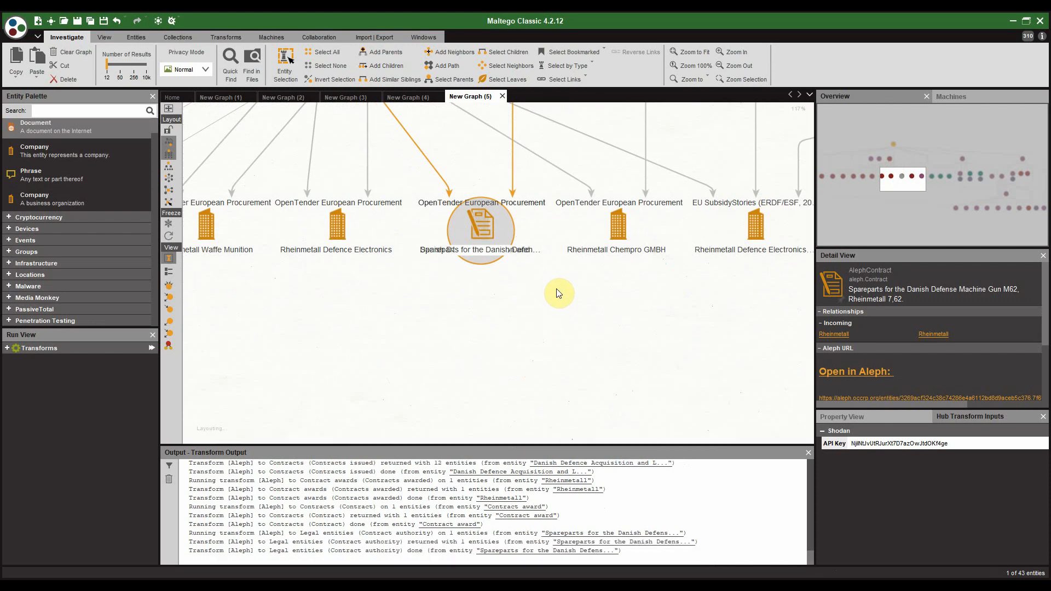
drag(558, 345, 527, 218)
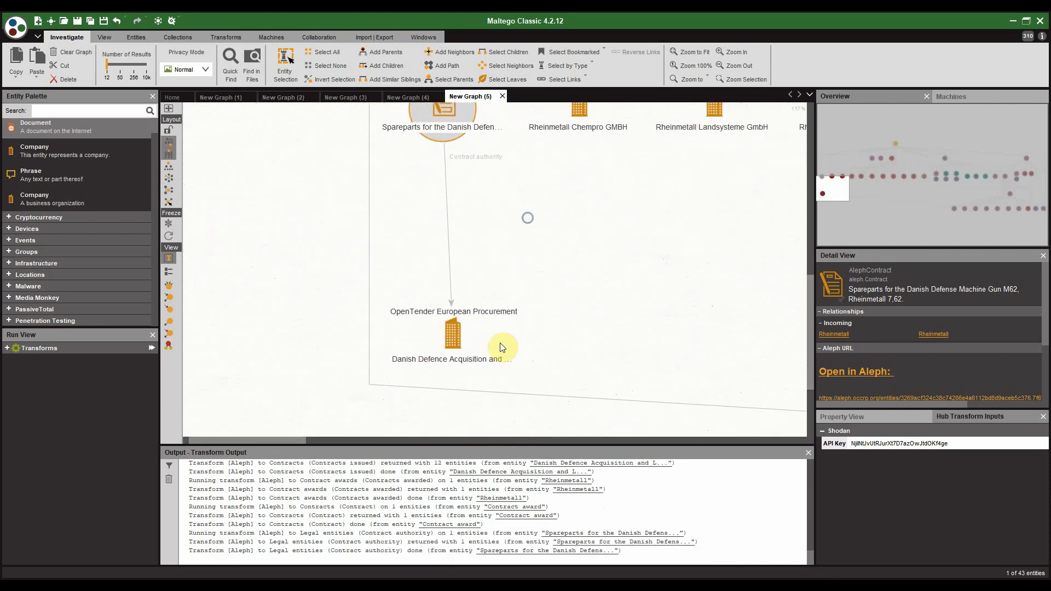
click(452, 332)
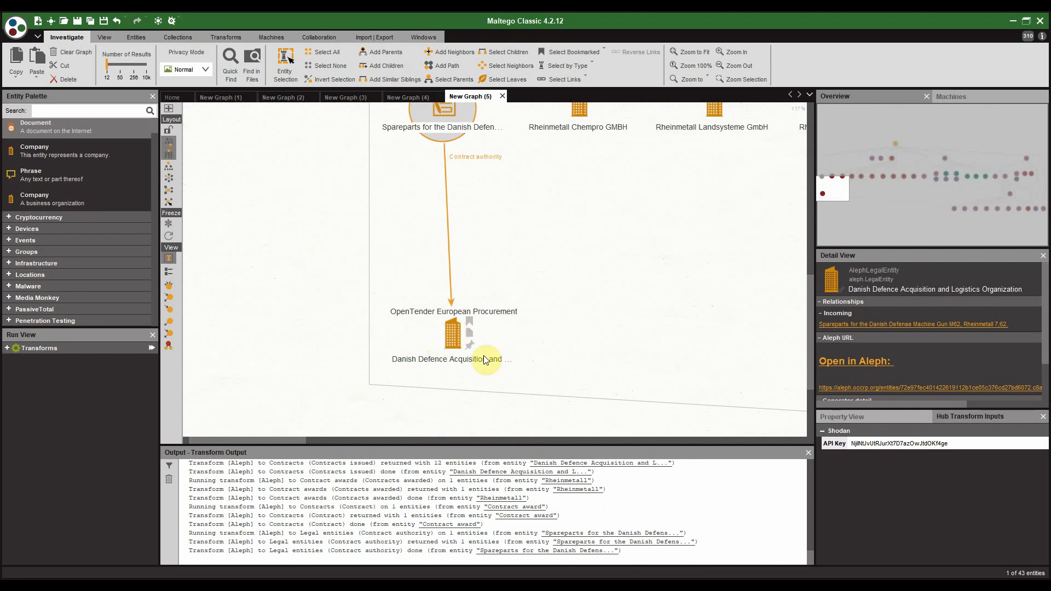
click(455, 339)
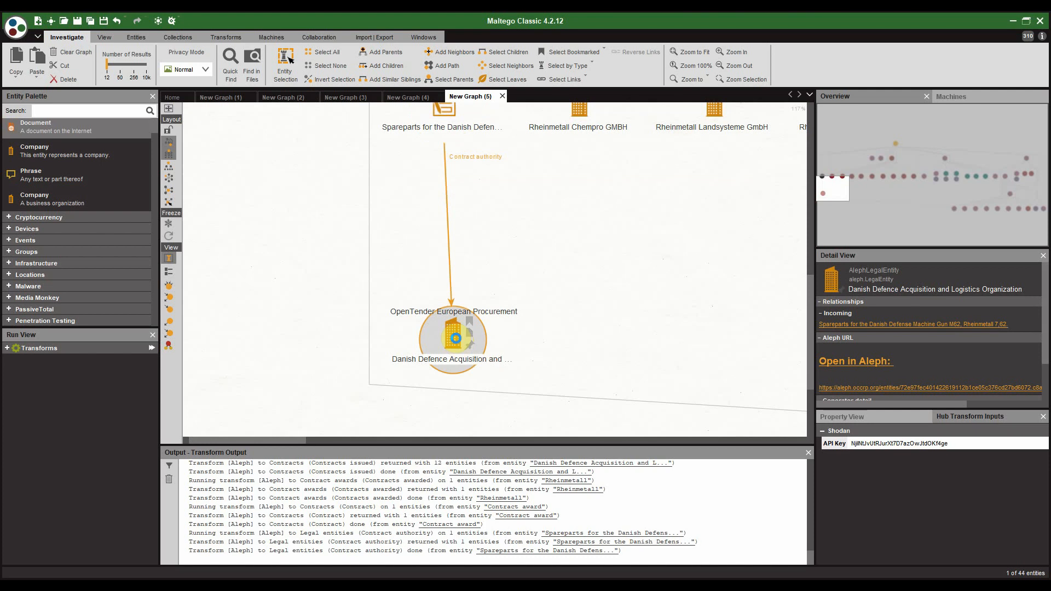
Step: Run [Aleph] to Contracts (Contracts issued) on Danish Defence Acquisition and Logistics Organization
right_click(455, 338)
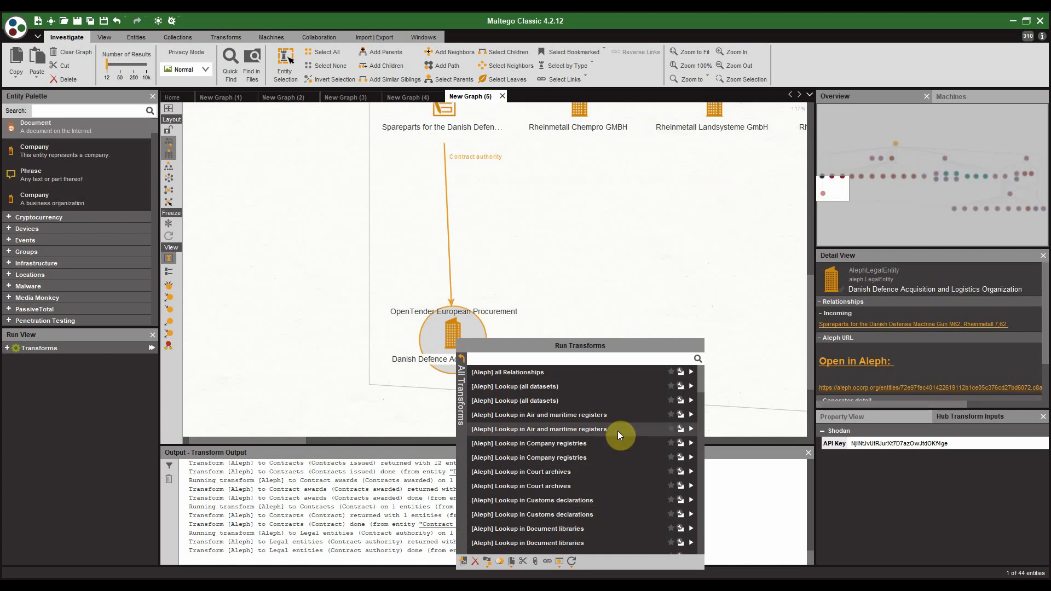
scroll(617, 432, down, 3)
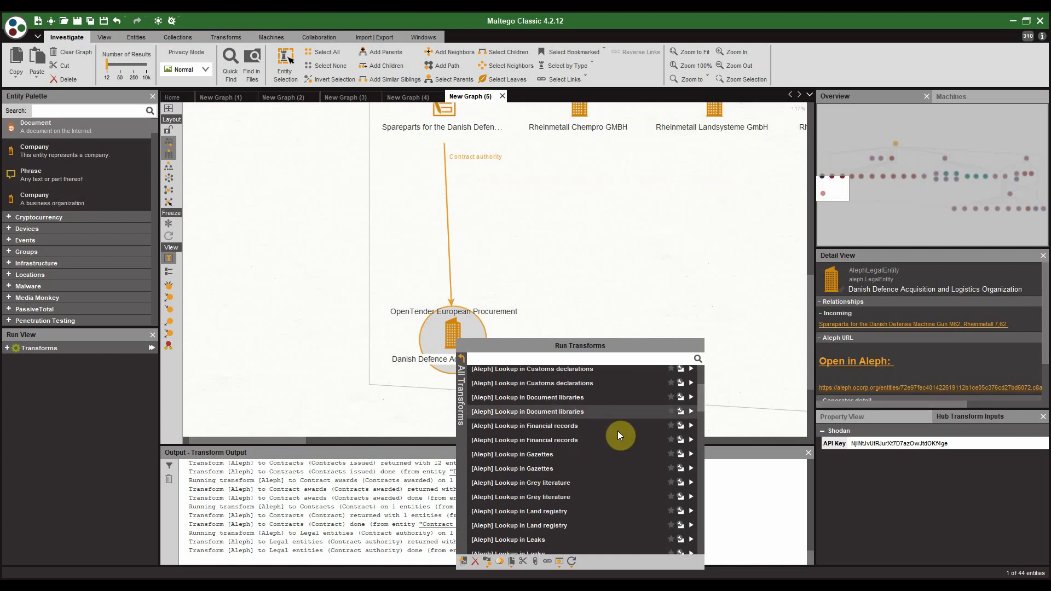
scroll(618, 432, down, 3)
scroll(619, 434, down, 7)
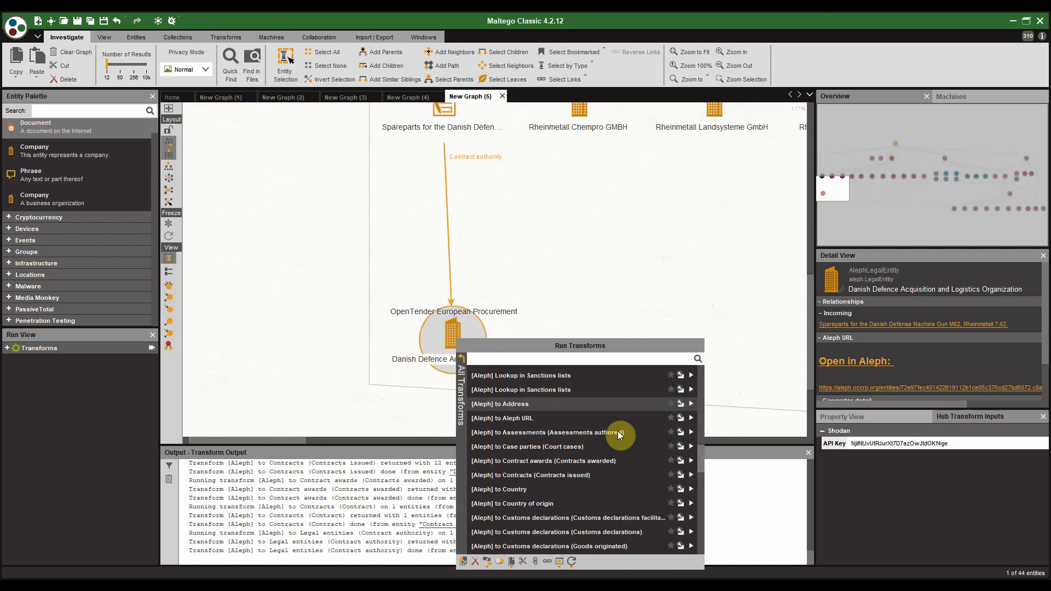
click(579, 475)
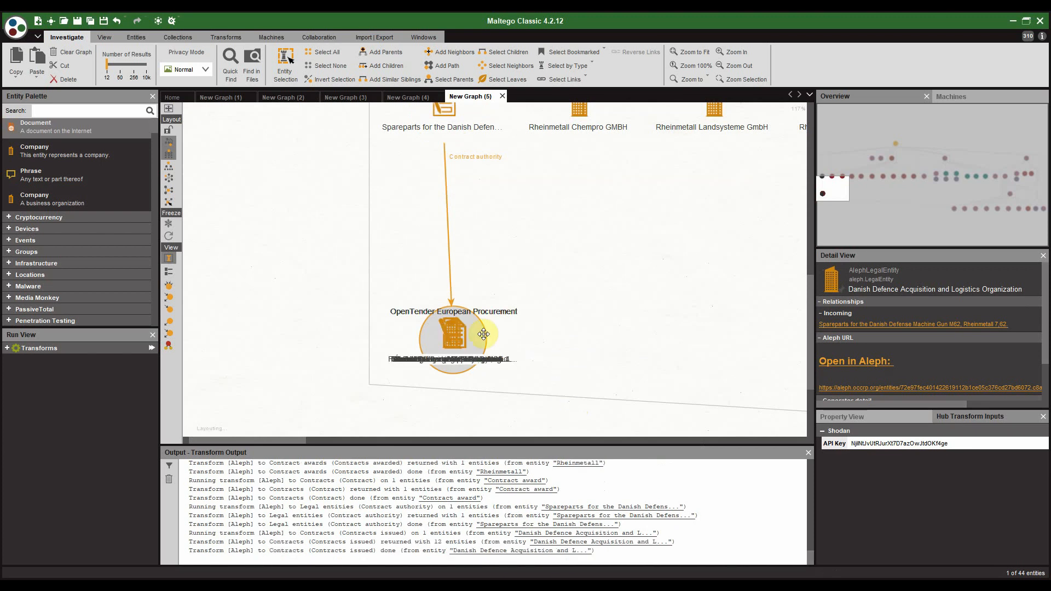
Step: View the 12 new OpenTender contracts, then move back to the Rheinmetall row
drag(319, 292, 310, 164)
drag(299, 317, 331, 161)
scroll(324, 187, down, 2)
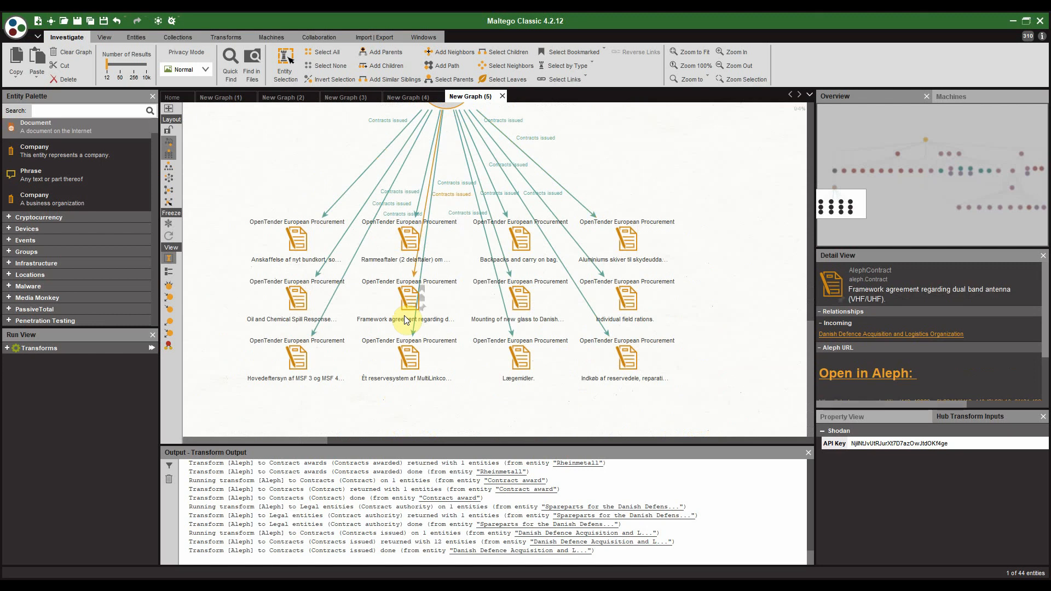
scroll(678, 189, down, 3)
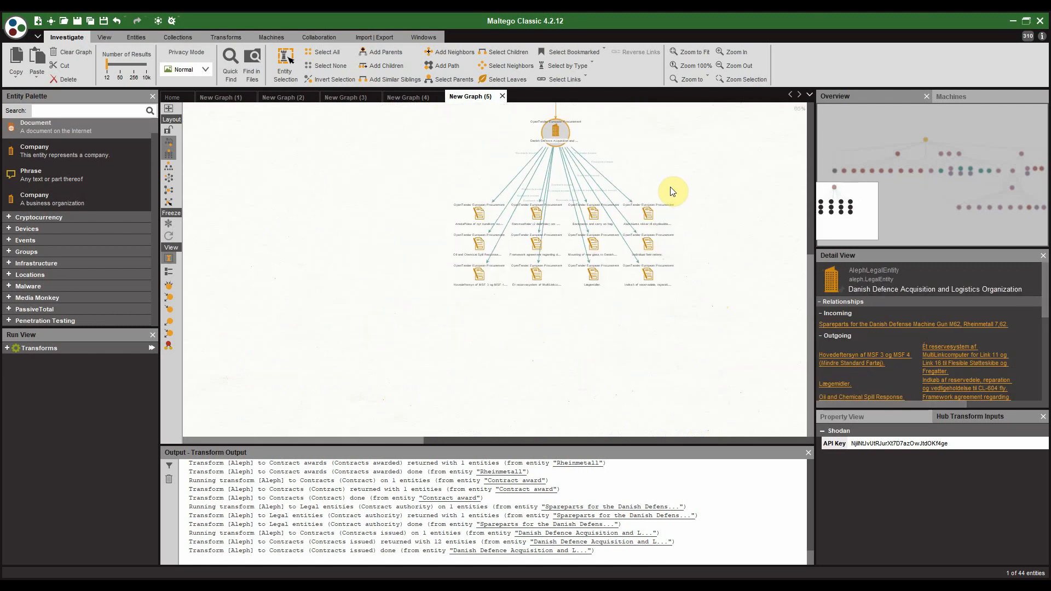
drag(626, 225, 530, 356)
drag(611, 262, 442, 389)
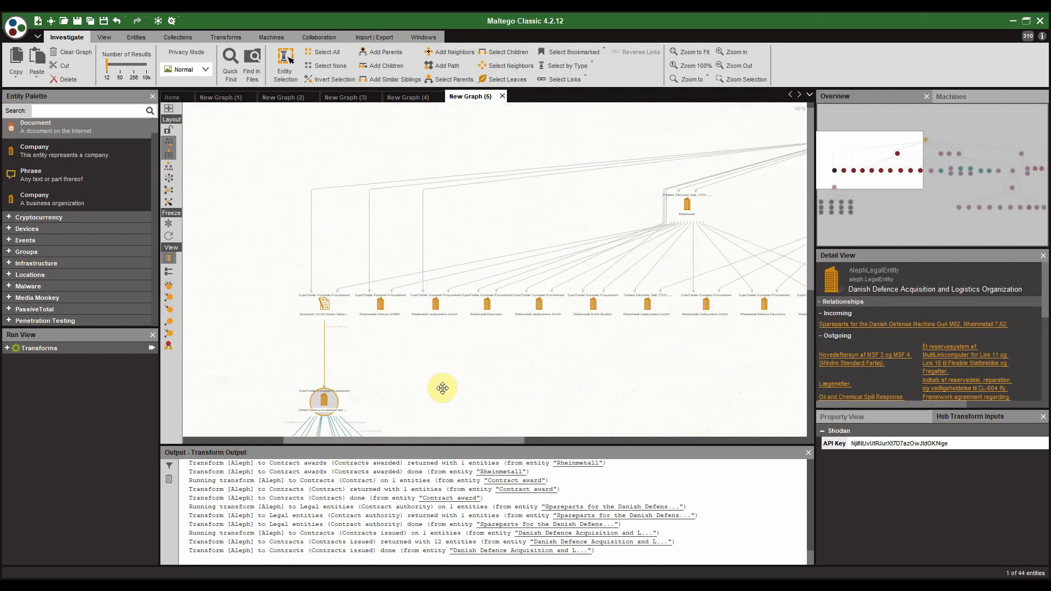
scroll(576, 255, up, 3)
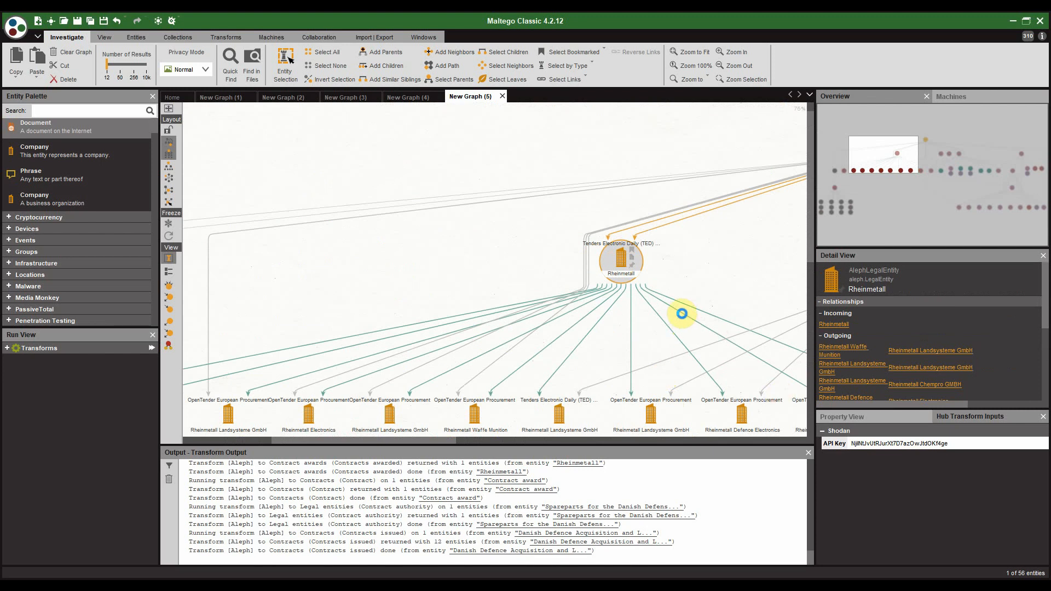
Step: Run [Aleph] to Contract awards on the Rheinmetall legal entity and select the returned Contract award
right_click(675, 305)
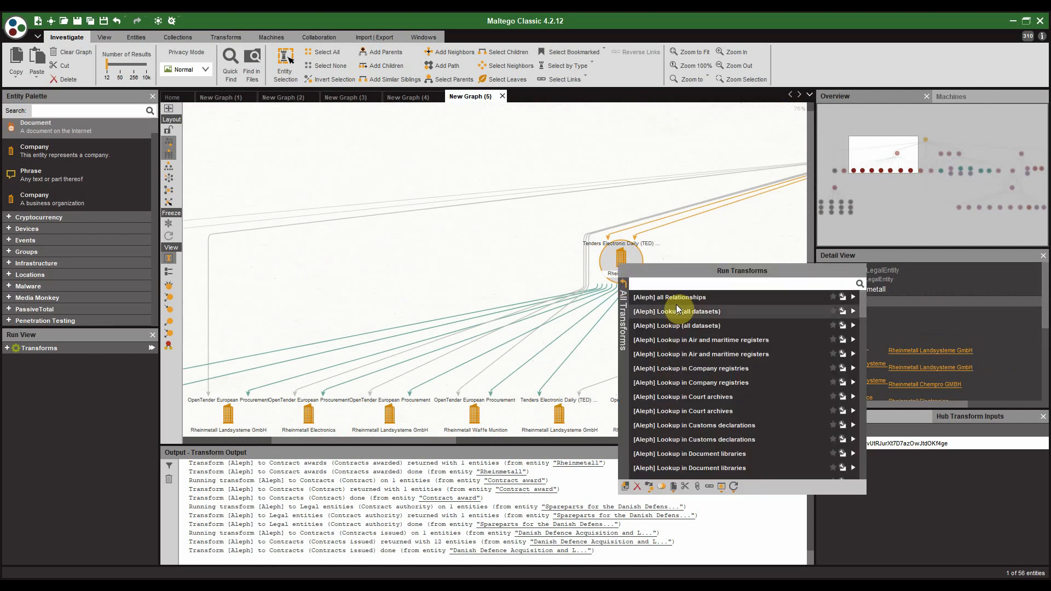
scroll(706, 341, down, 2)
scroll(706, 341, down, 6)
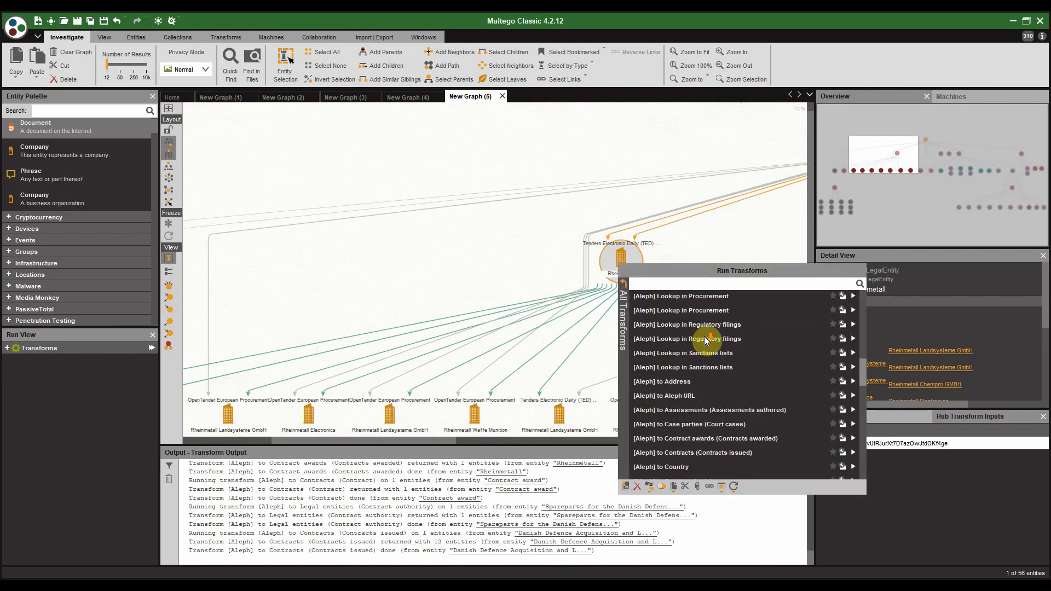
click(759, 382)
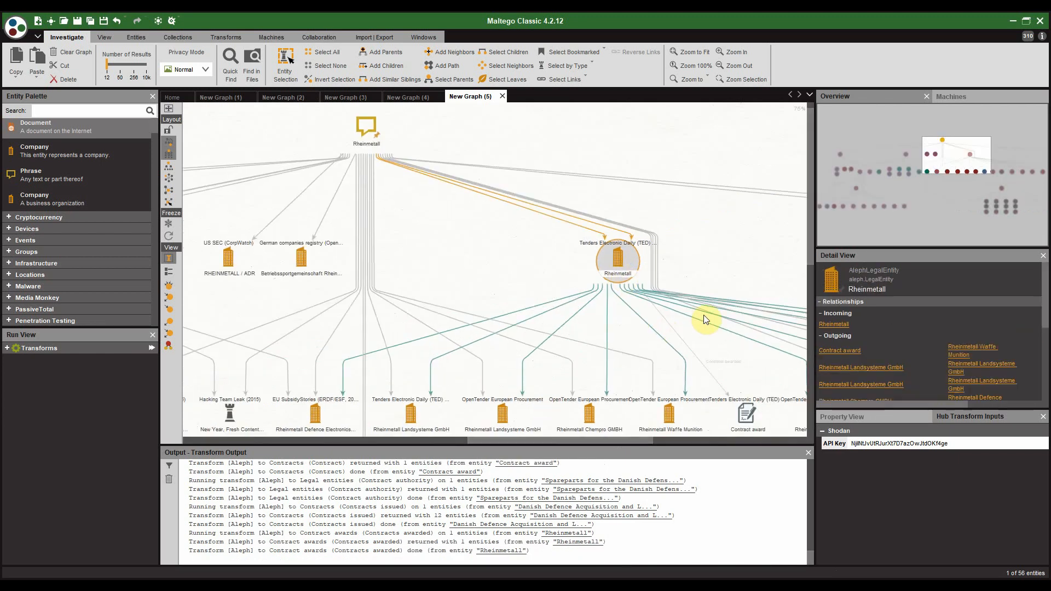
drag(658, 273, 571, 216)
click(616, 321)
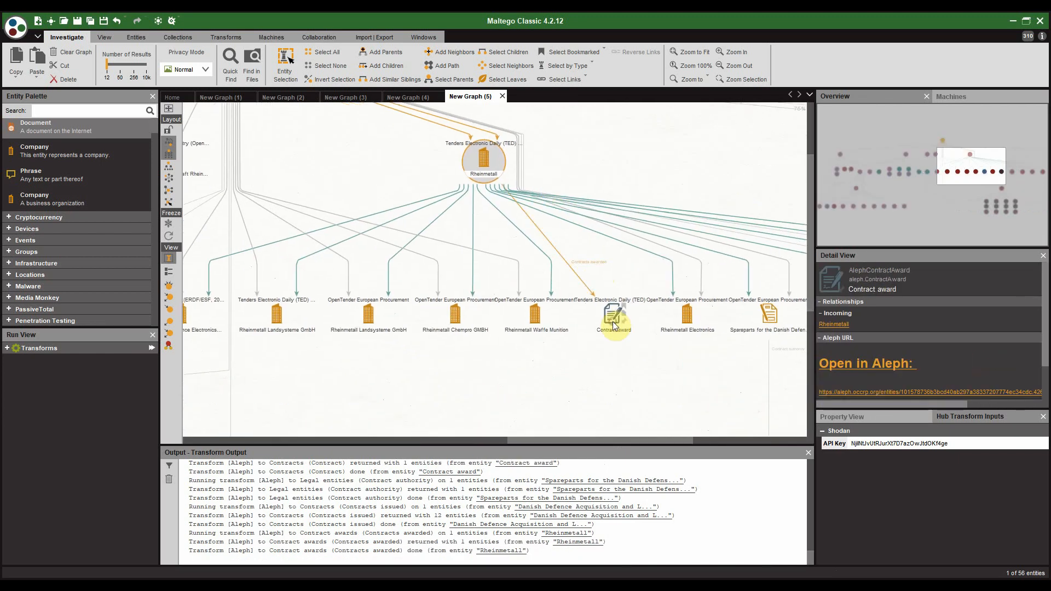
scroll(615, 322, up, 2)
drag(616, 322, 544, 210)
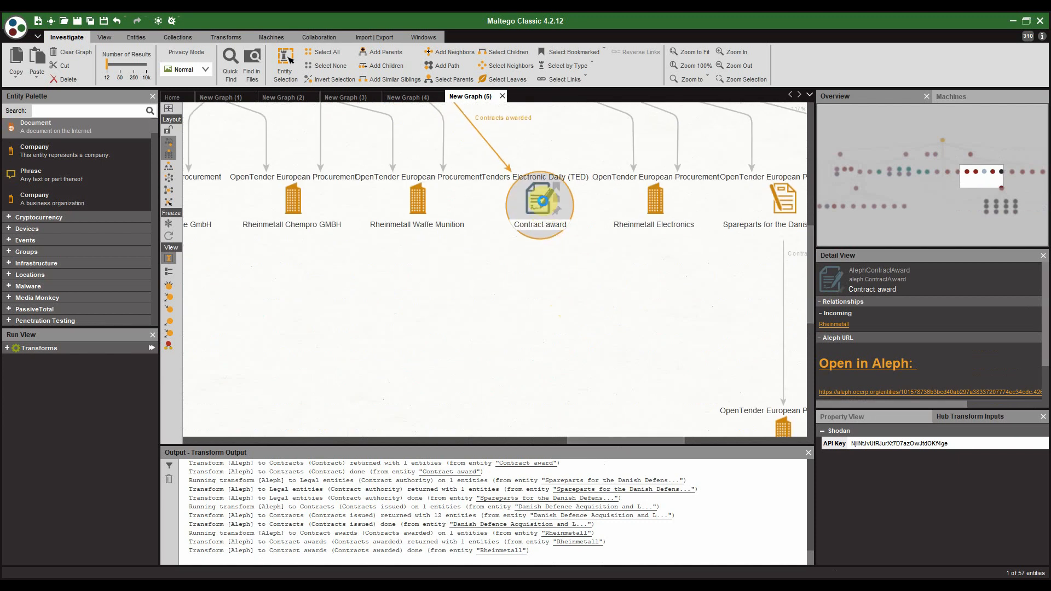
Step: Run [Aleph] to Contracts on the Contract award and select the resulting Ammunition contract
right_click(543, 201)
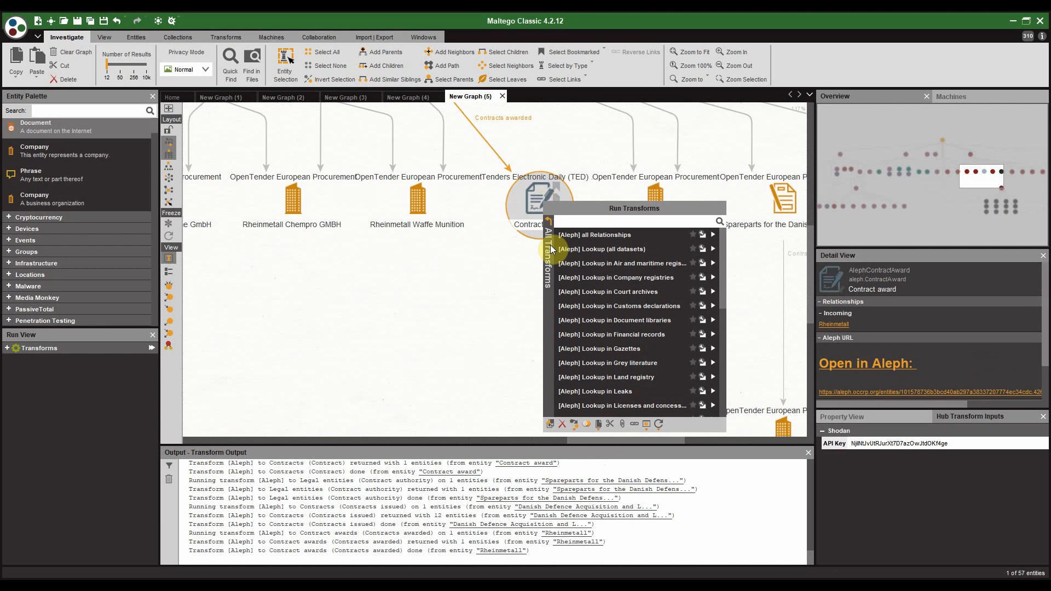
scroll(580, 329, down, 3)
scroll(643, 338, down, 2)
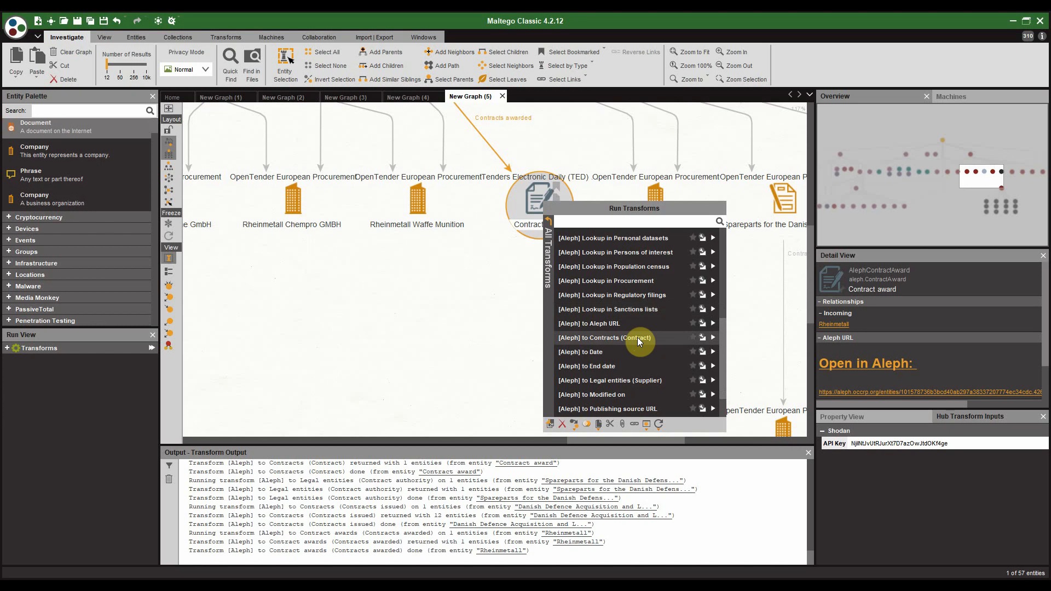
click(637, 337)
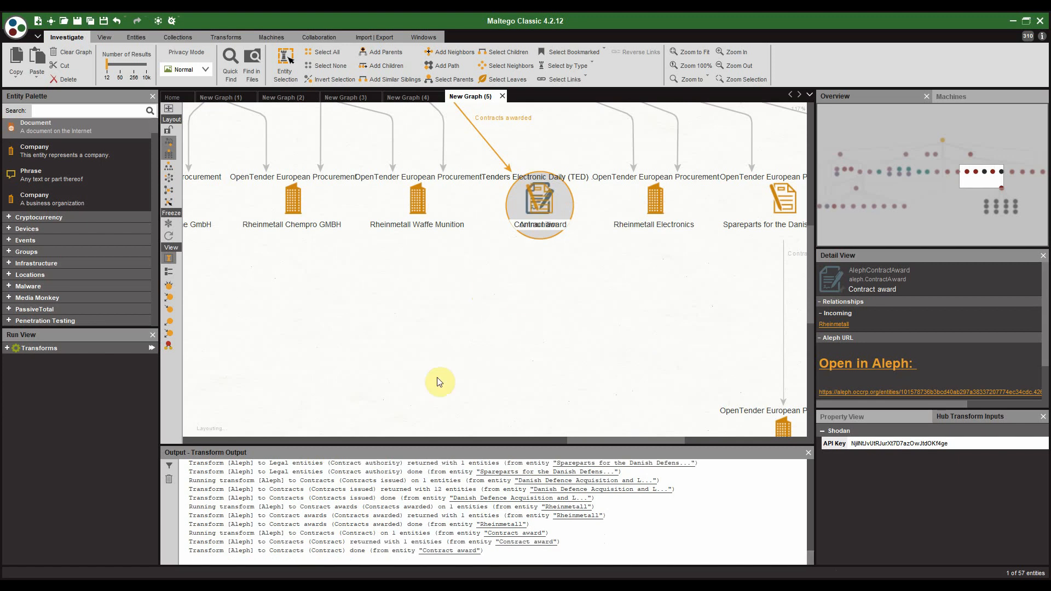
drag(471, 366, 434, 223)
click(493, 298)
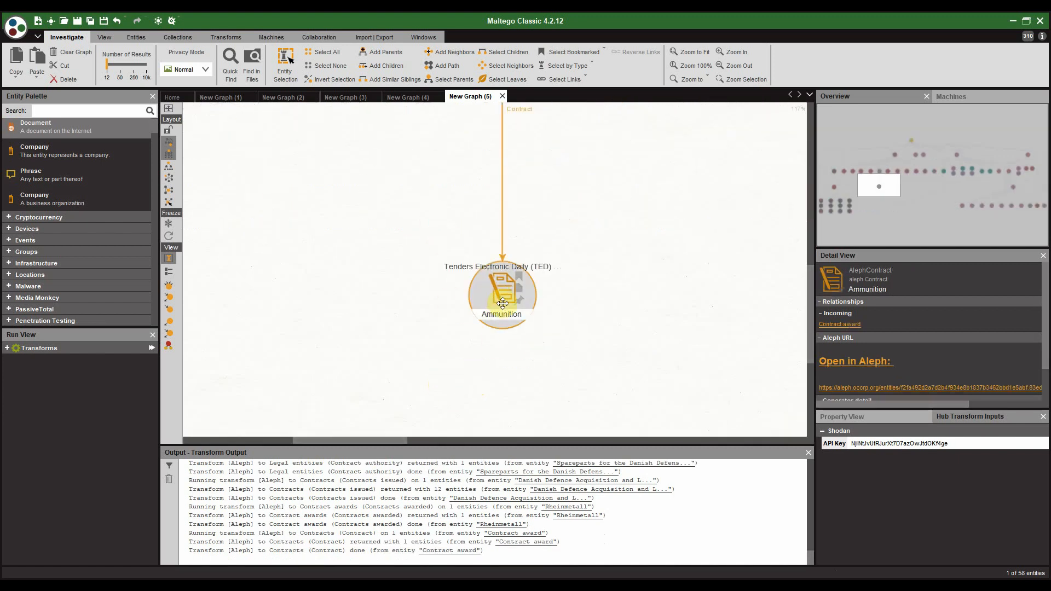
Step: Zoom out and pan across the wider 58-entity graph
scroll(526, 358, up, 3)
scroll(525, 358, down, 6)
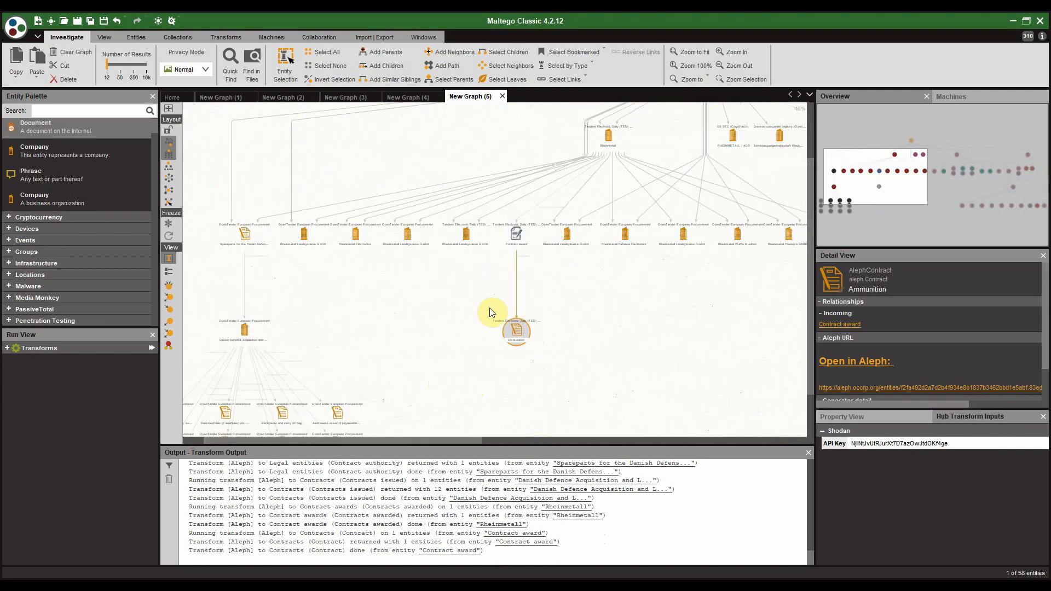
scroll(491, 311, down, 1)
scroll(495, 291, down, 1)
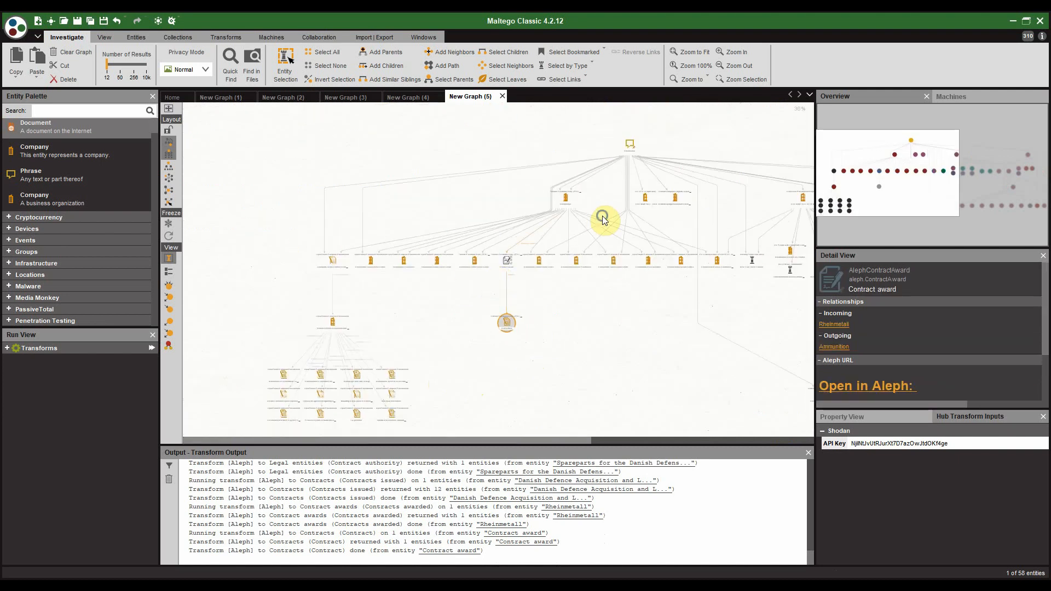
drag(603, 218, 443, 245)
scroll(480, 199, up, 1)
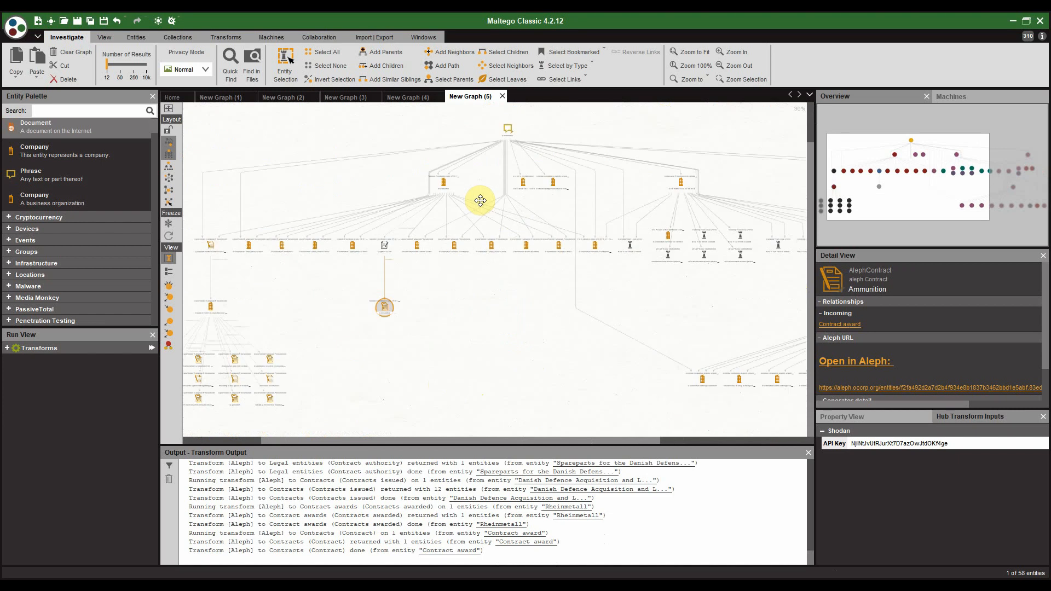
scroll(499, 212, up, 1)
scroll(501, 273, up, 3)
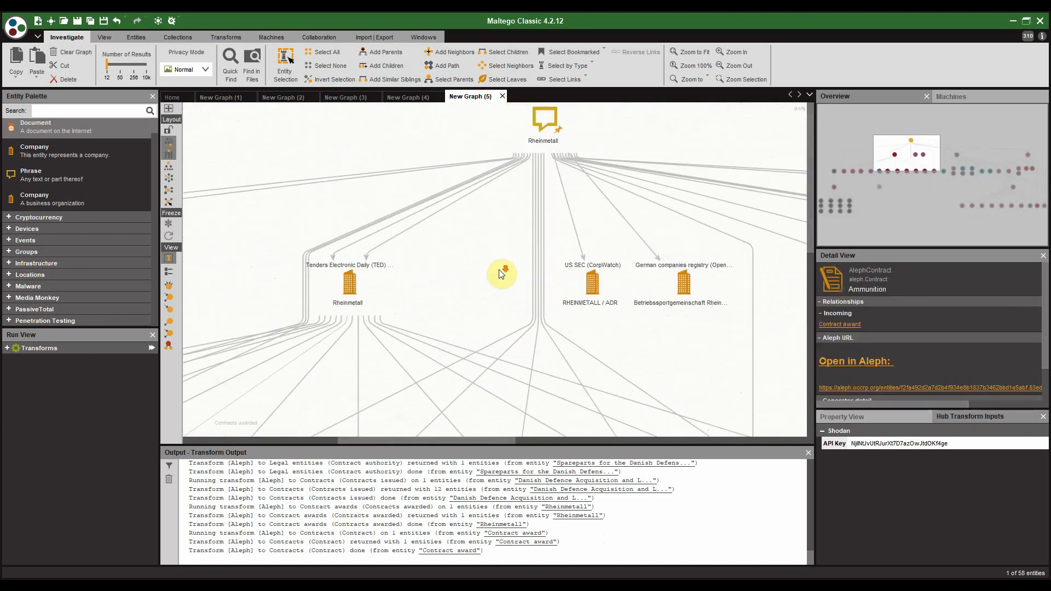
scroll(502, 273, down, 2)
Step: Recentre the view on the Rheinmetall branches and the new Ammunition contract
drag(504, 301, 510, 248)
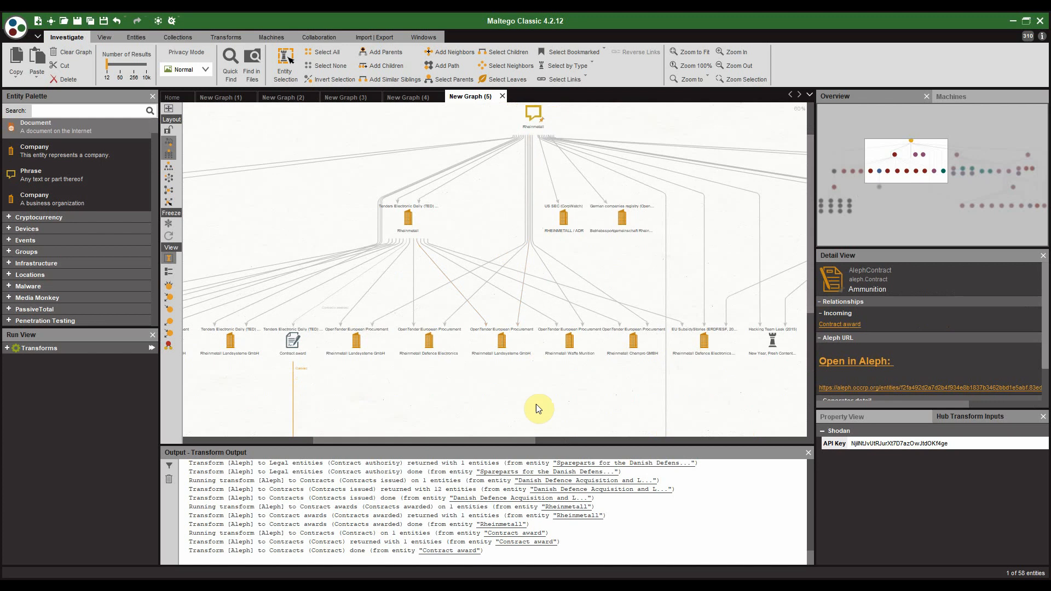
drag(537, 400, 549, 336)
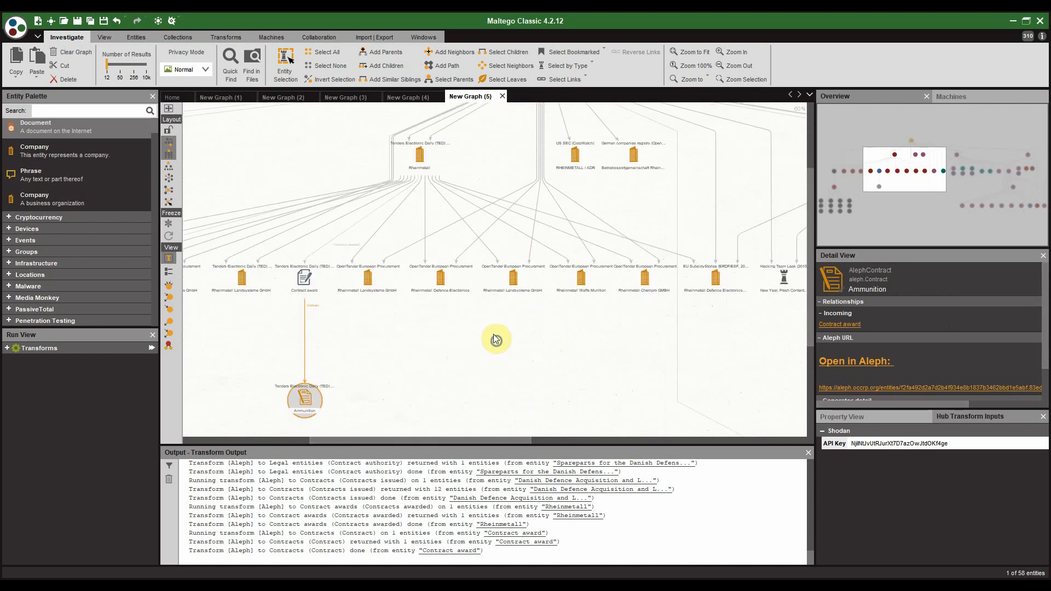
drag(495, 338, 417, 258)
scroll(424, 315, down, 5)
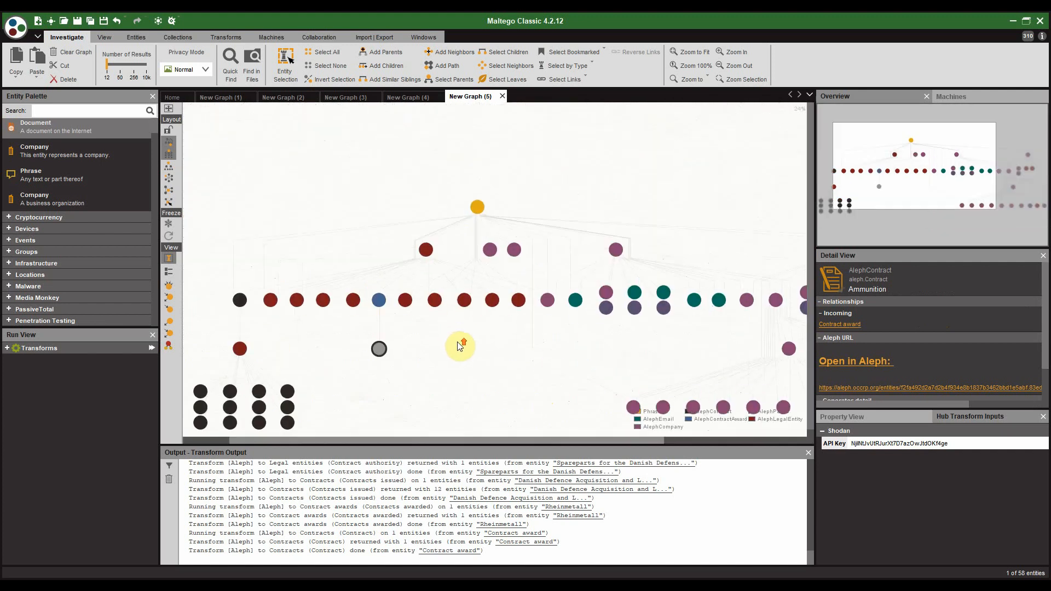
scroll(461, 344, up, 3)
drag(459, 340, 553, 312)
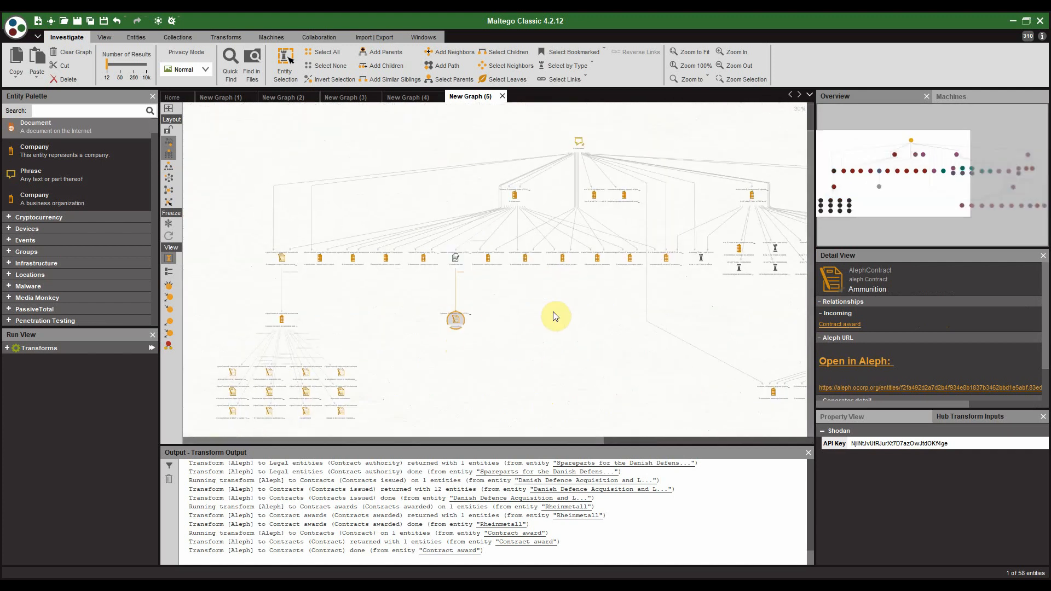